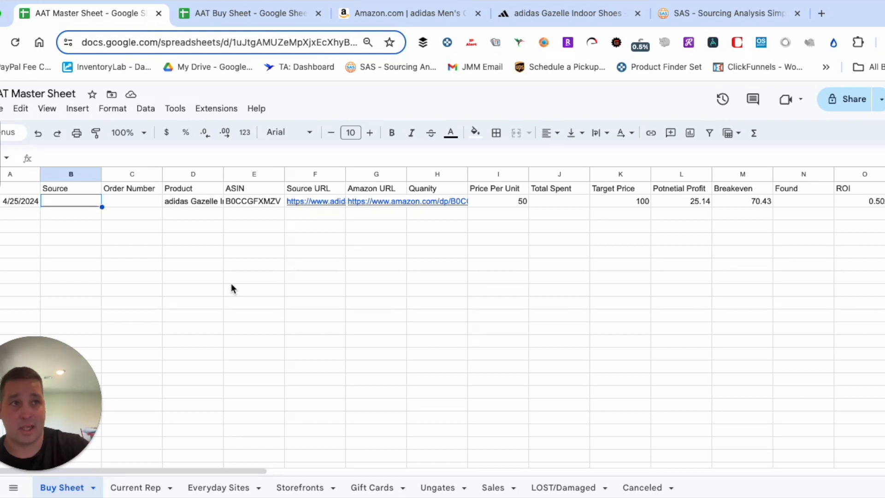
{"action": "left_click_drag", "start_coordinate": [57, 382], "coordinate": [797, 372]}
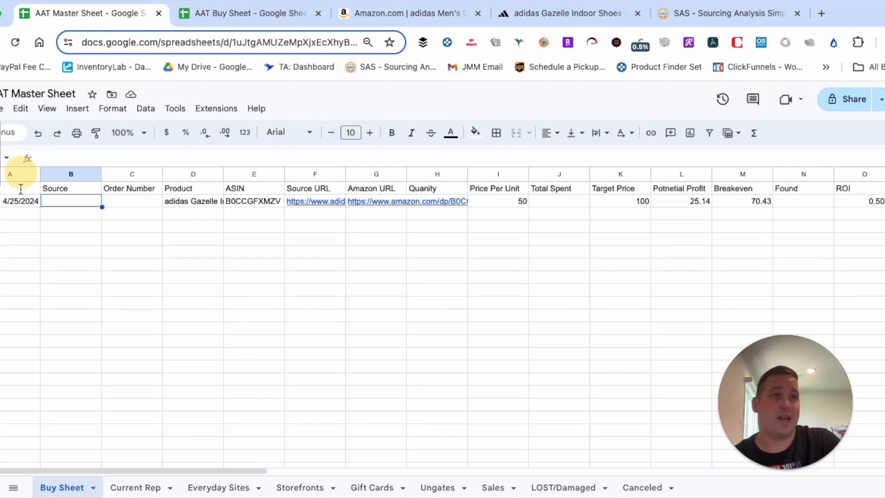
{"action": "left_click", "coordinate": [68, 189]}
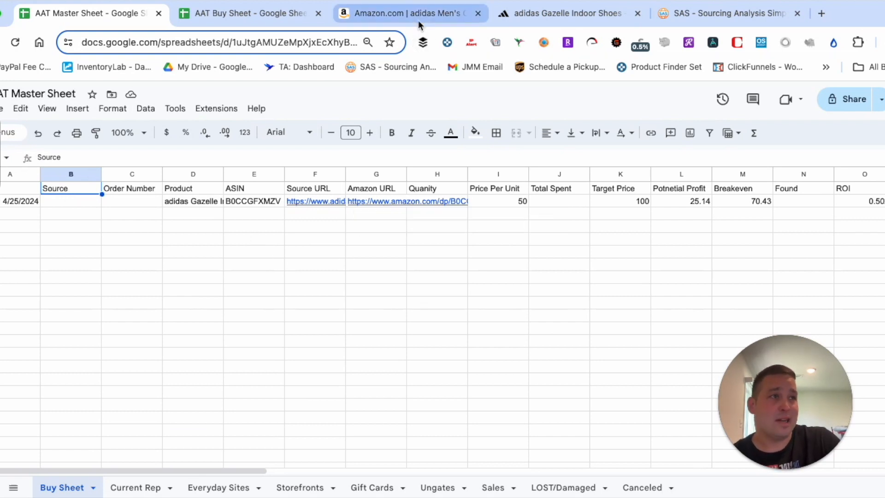
{"action": "left_click", "coordinate": [180, 229]}
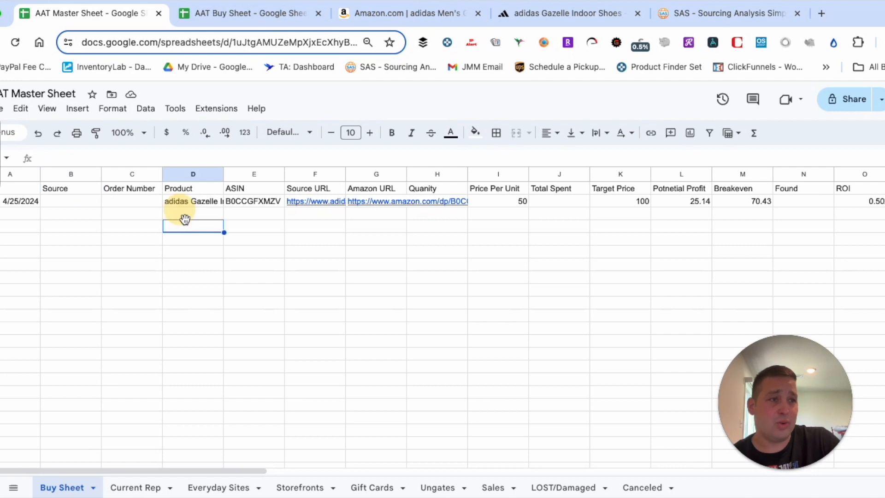
{"action": "left_click", "coordinate": [182, 201]}
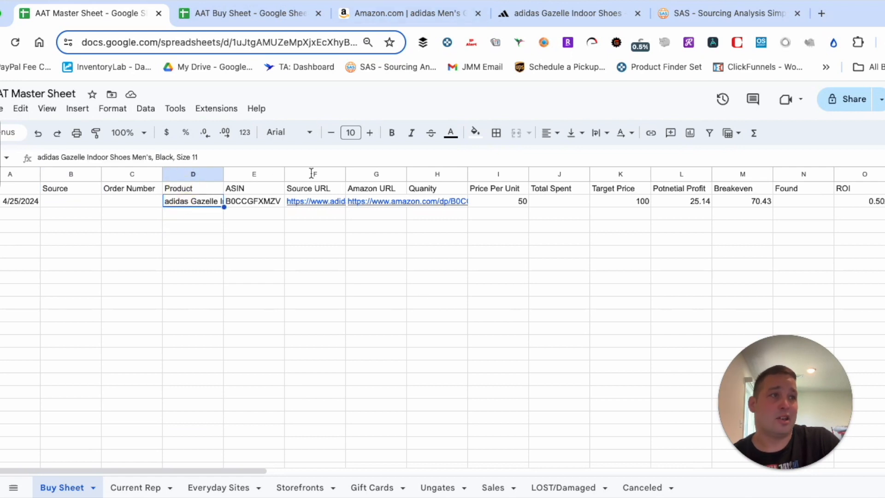
{"action": "left_click", "coordinate": [262, 205]}
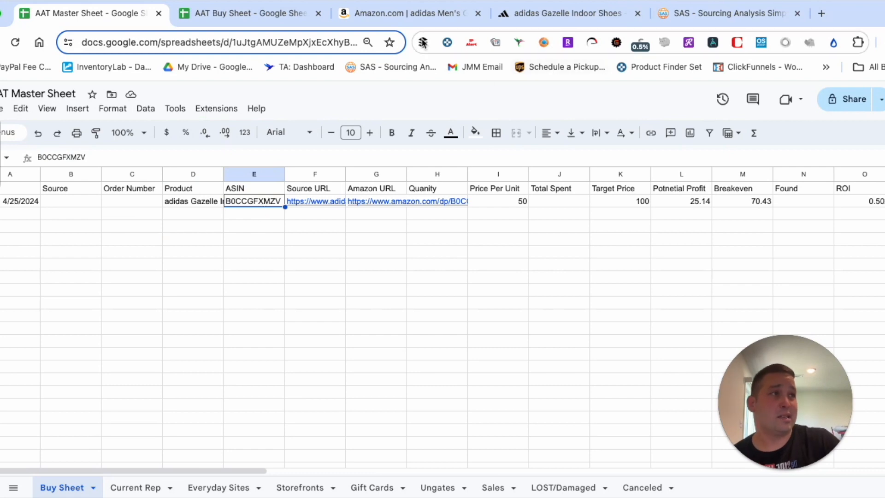
Copy the web address of the adidas Gazelle Indoor Shoes page on adidas.com.
{"action": "left_click", "coordinate": [279, 18]}
{"action": "left_click", "coordinate": [394, 13]}
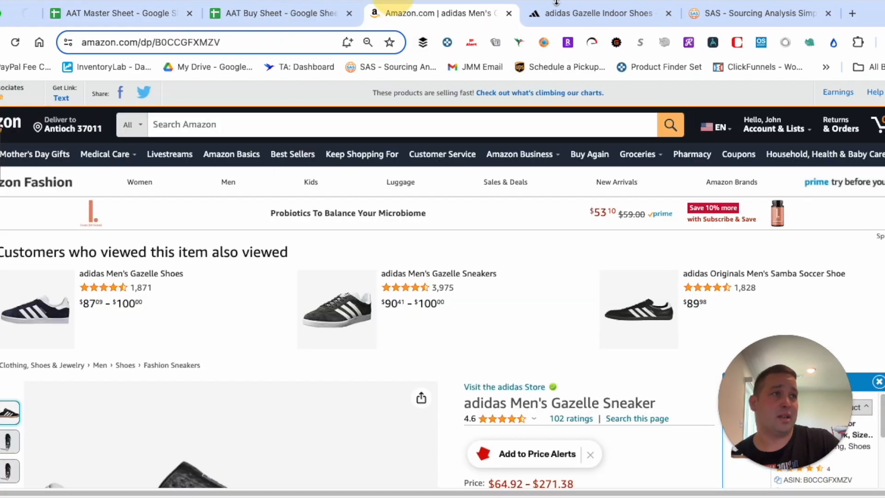
{"action": "left_click", "coordinate": [598, 13]}
{"action": "left_click", "coordinate": [250, 37]}
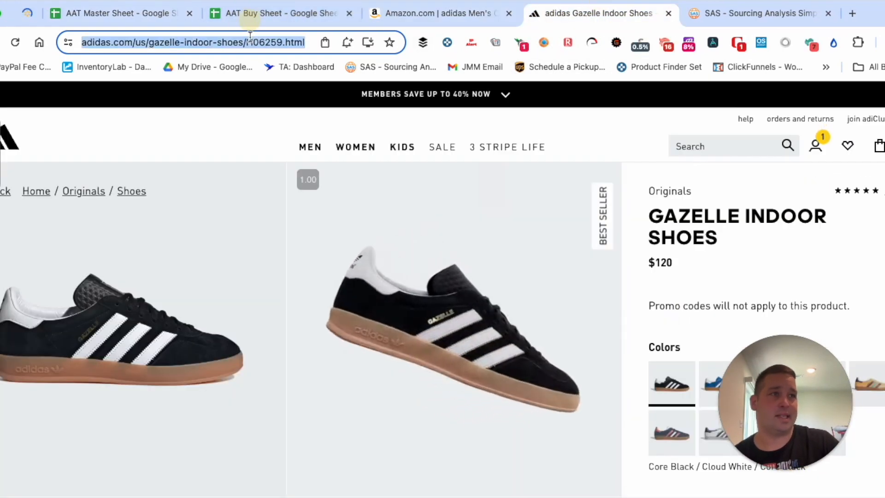
On the Amazon listing for the adidas Gazelle, set the sale price in the profit analysis to 150.00.
{"action": "left_click", "coordinate": [405, 13]}
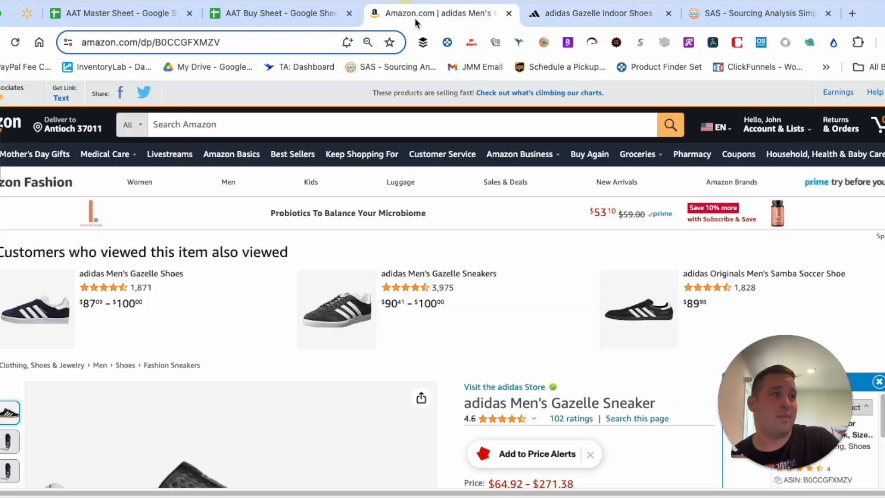
{"action": "scroll", "coordinate": [750, 265], "scroll_direction": "down", "scroll_amount": 5}
{"action": "double_click", "coordinate": [773, 214]}
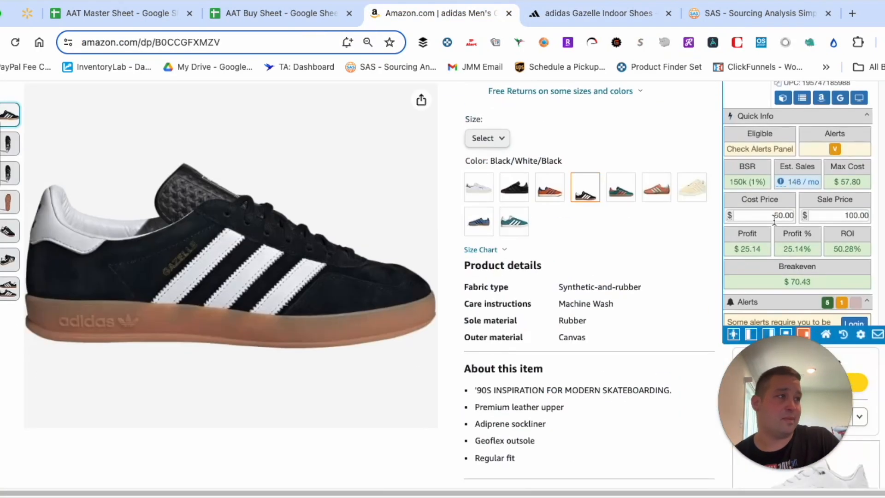
{"action": "scroll", "coordinate": [803, 186], "scroll_direction": "down", "scroll_amount": 10}
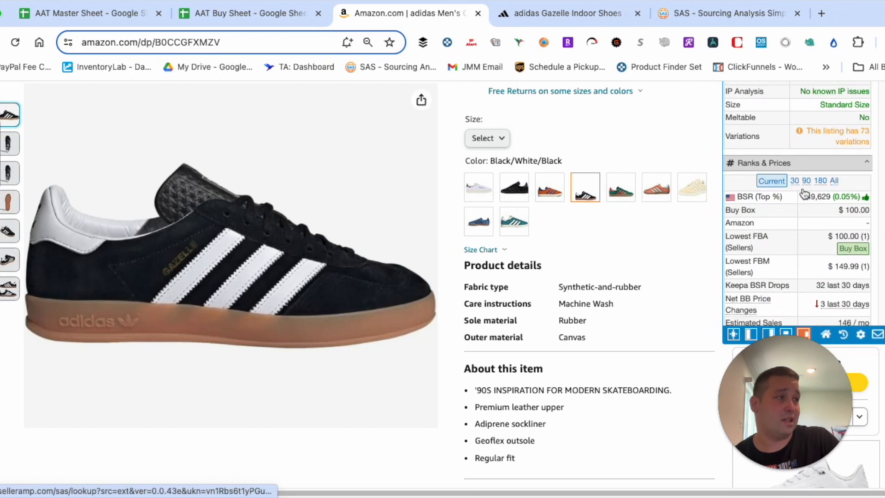
{"action": "scroll", "coordinate": [800, 187], "scroll_direction": "up", "scroll_amount": 10}
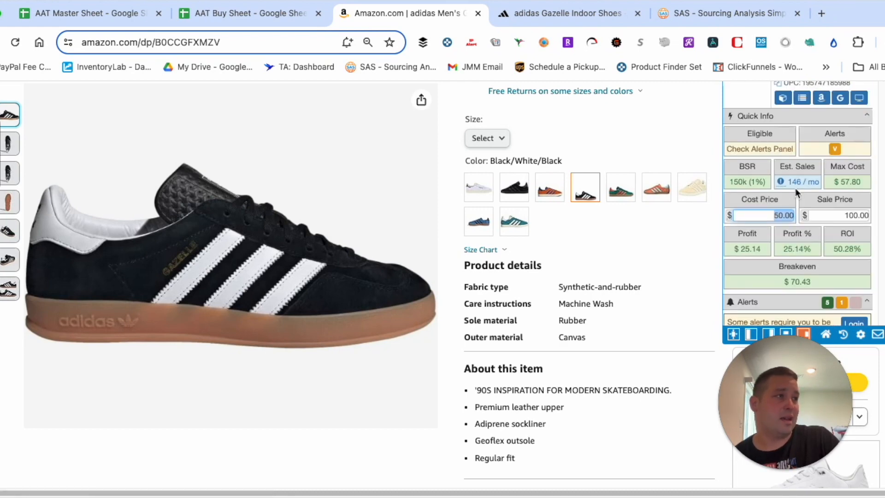
{"action": "left_click", "coordinate": [838, 216]}
{"action": "double_click", "coordinate": [864, 215]}
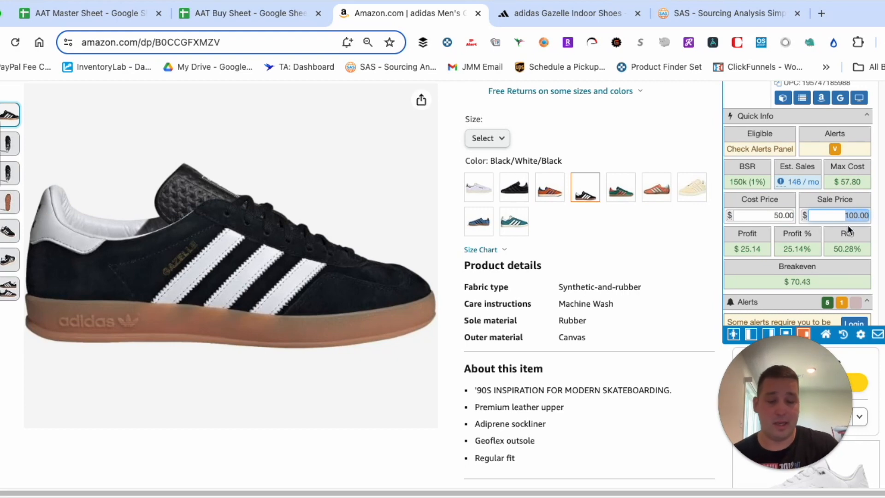
{"action": "type", "text": "1.50"}
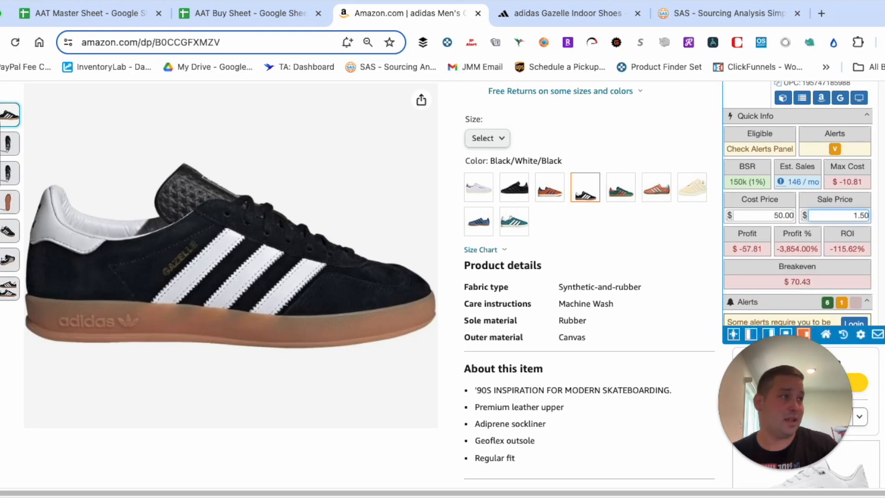
{"action": "type", "text": "00"}
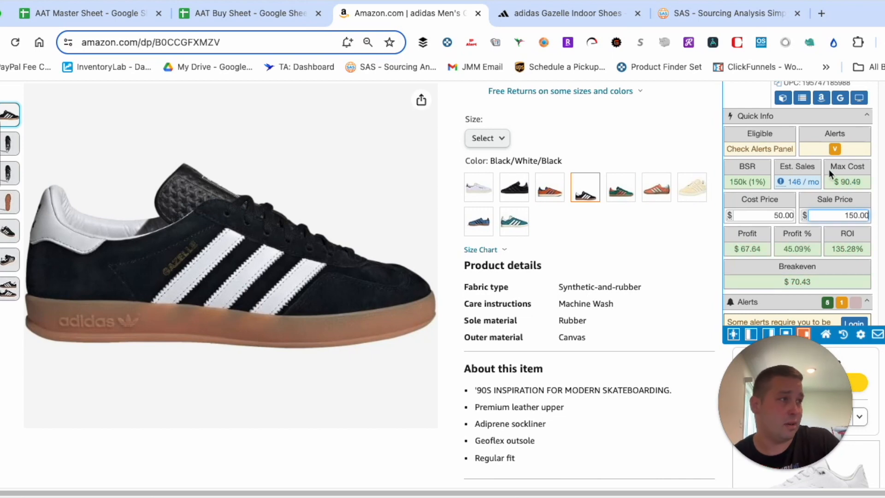
Save the copied adidas.com product address as the source in the product's lookup details.
{"action": "scroll", "coordinate": [830, 184], "scroll_direction": "down", "scroll_amount": 10}
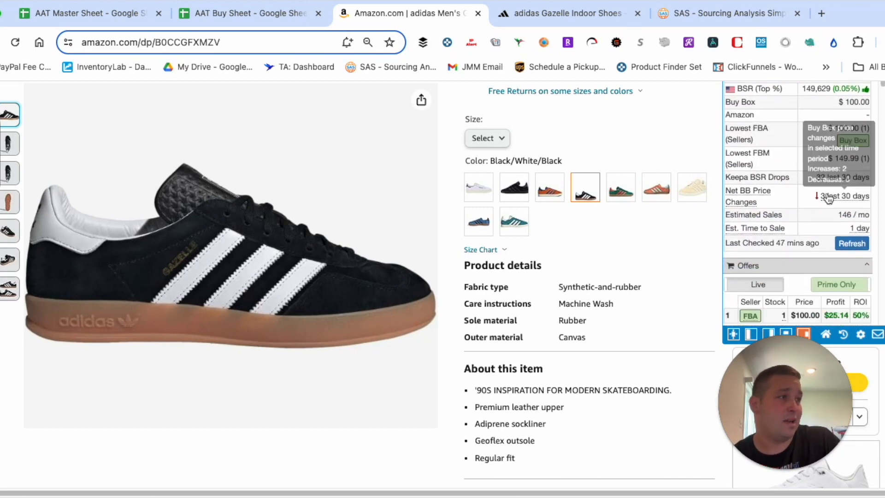
{"action": "scroll", "coordinate": [827, 197], "scroll_direction": "down", "scroll_amount": 5}
{"action": "left_click", "coordinate": [785, 275]}
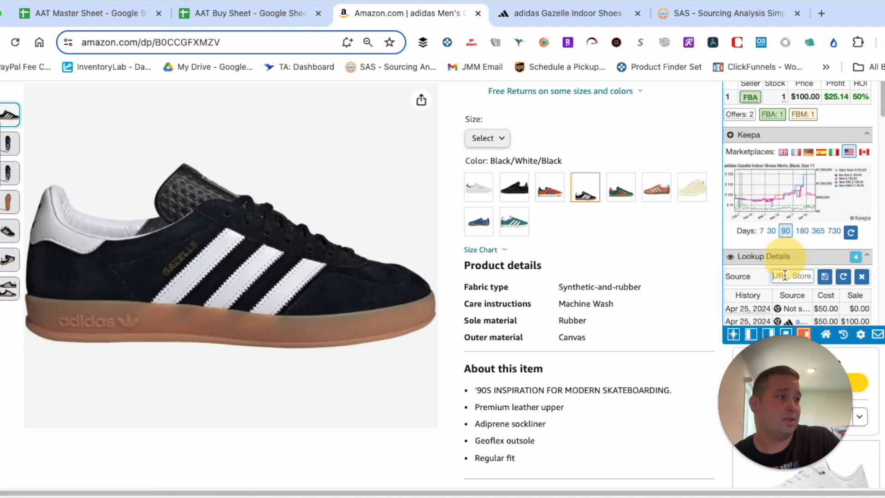
{"action": "key", "text": "ctrl+v"}
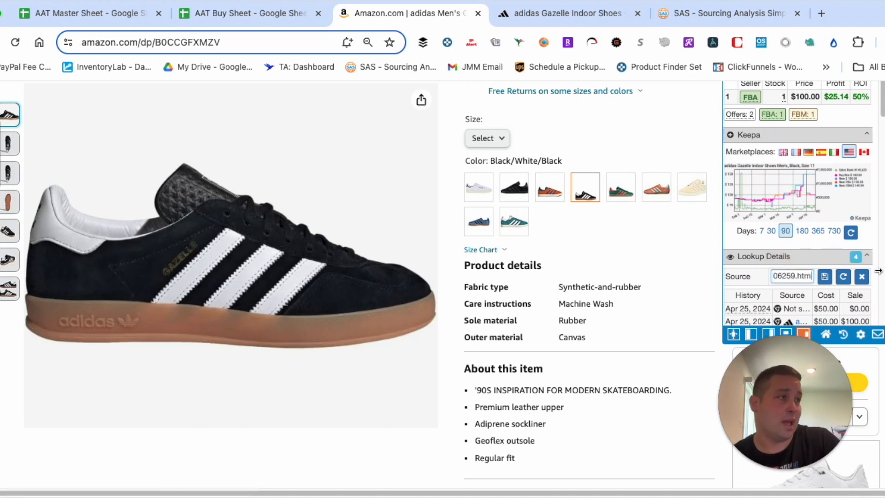
{"action": "left_click", "coordinate": [825, 276]}
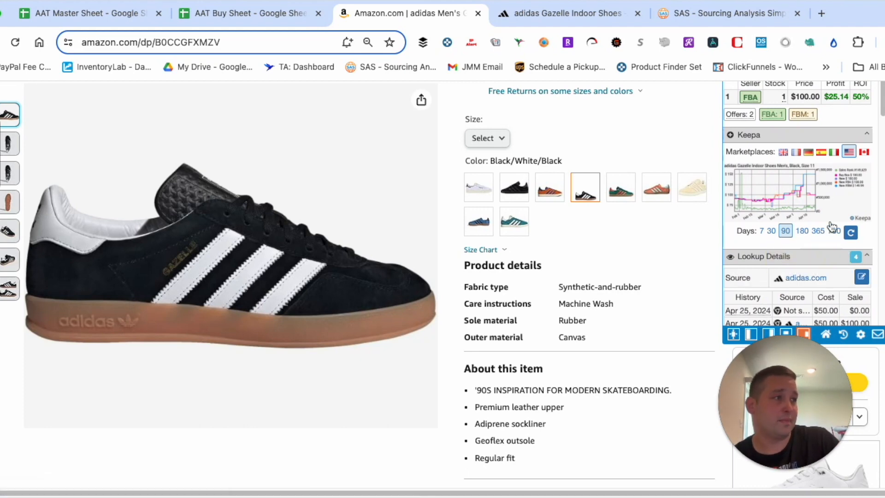
Export the analysed adidas Gazelle product to the AAT Buy Sheet.
{"action": "scroll", "coordinate": [802, 233], "scroll_direction": "down", "scroll_amount": 4}
{"action": "scroll", "coordinate": [790, 159], "scroll_direction": "down", "scroll_amount": 2}
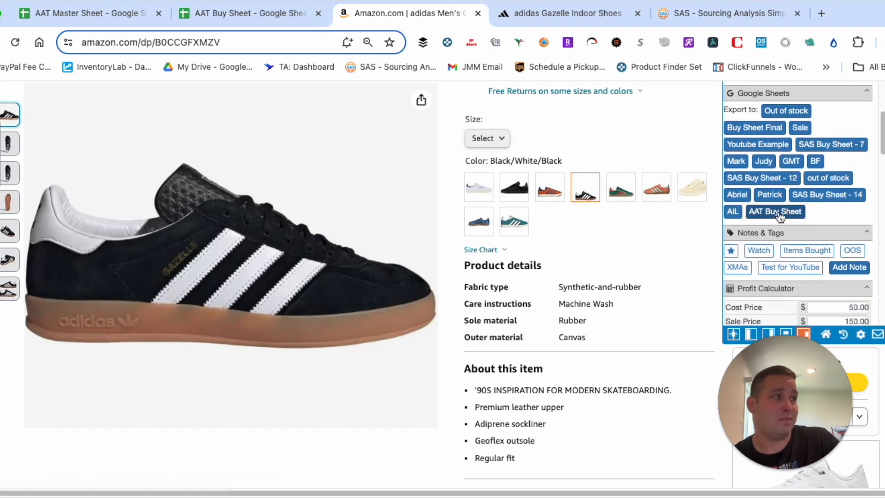
{"action": "left_click", "coordinate": [783, 213]}
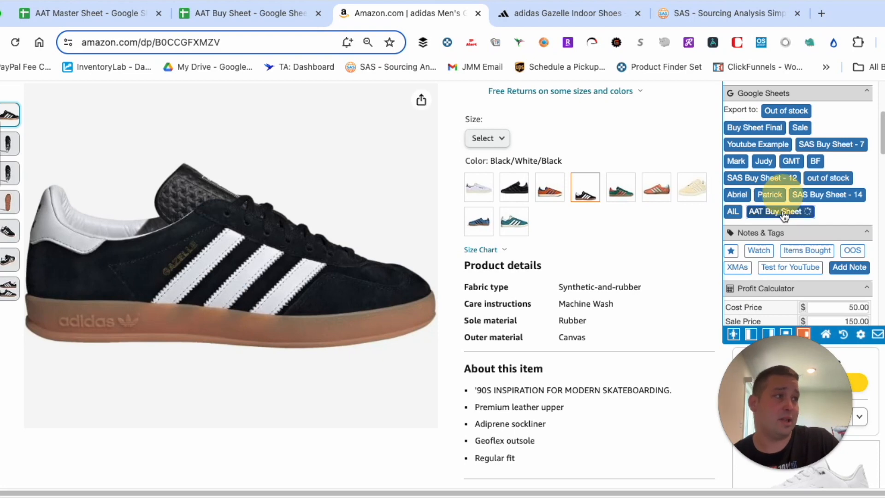
Switch to the AAT Buy Sheet and copy the whole newly exported row with the 150 target price.
{"action": "left_click", "coordinate": [281, 13]}
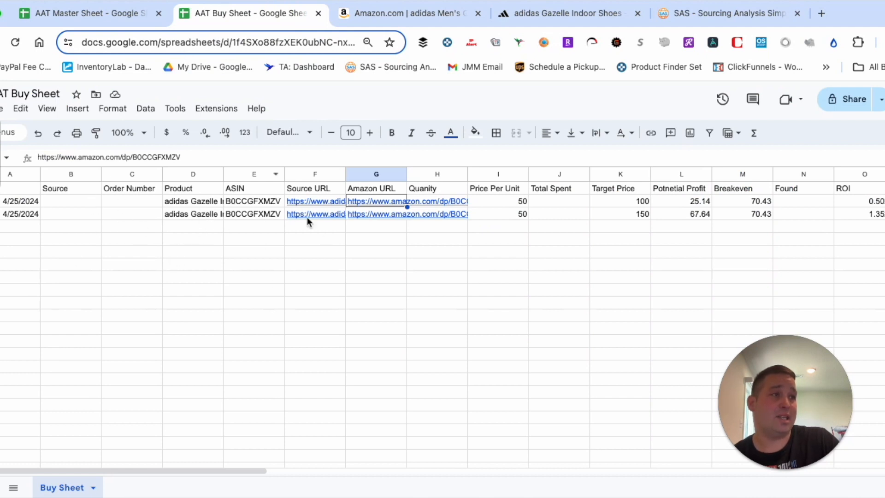
{"action": "left_click", "coordinate": [201, 214]}
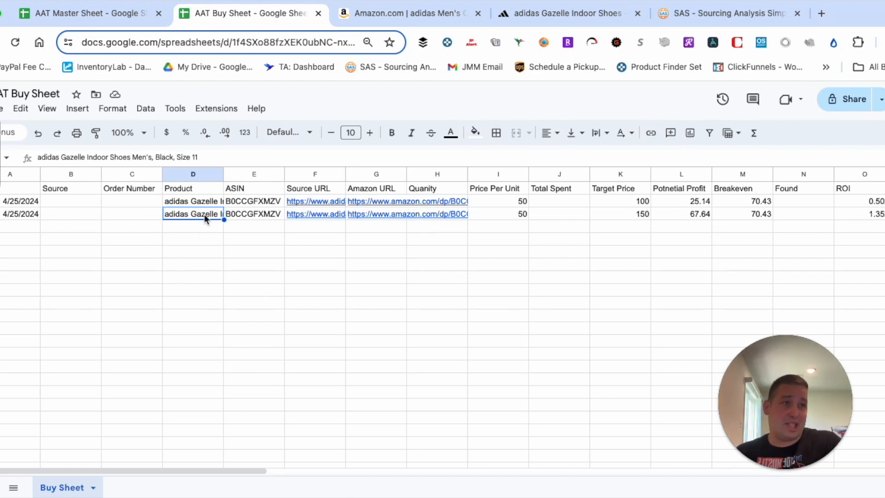
{"action": "left_click", "coordinate": [1, 213]}
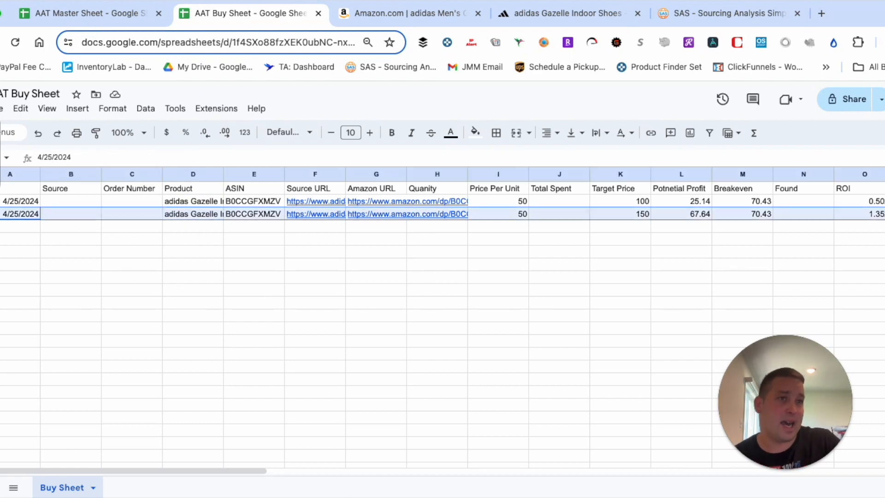
{"action": "right_click", "coordinate": [1, 213]}
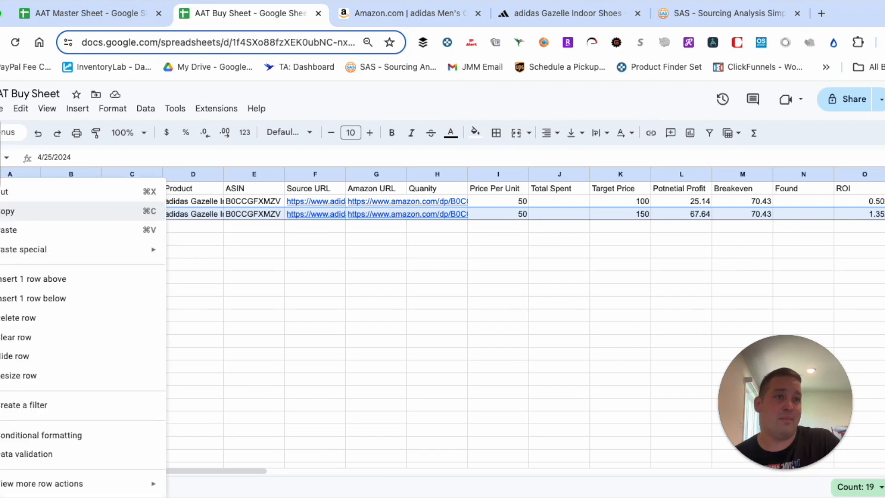
{"action": "left_click", "coordinate": [7, 211]}
In the AAT Master Sheet, enter Adidas as the source of the adidas Gazelle purchase.
{"action": "left_click", "coordinate": [76, 18]}
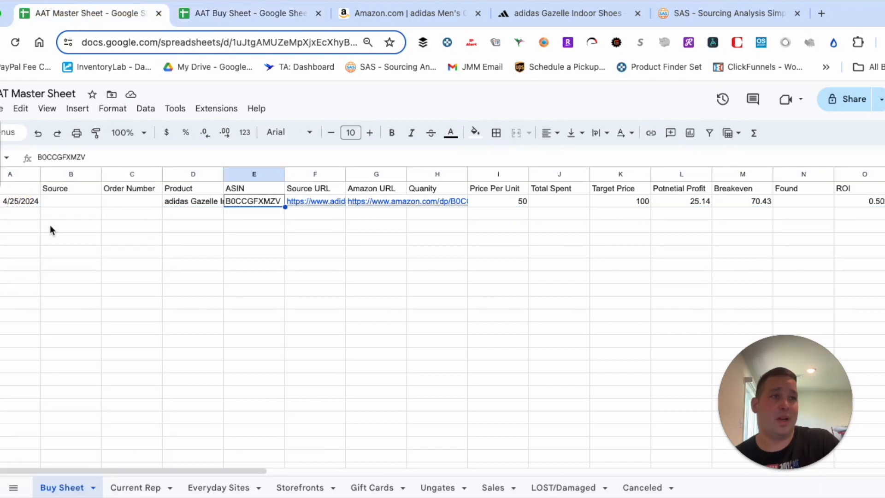
{"action": "left_click", "coordinate": [232, 18]}
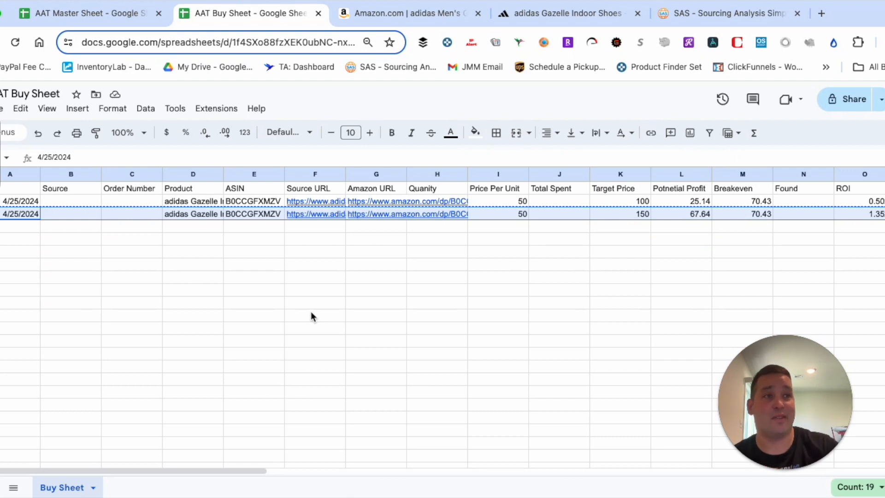
{"action": "left_click", "coordinate": [42, 14]}
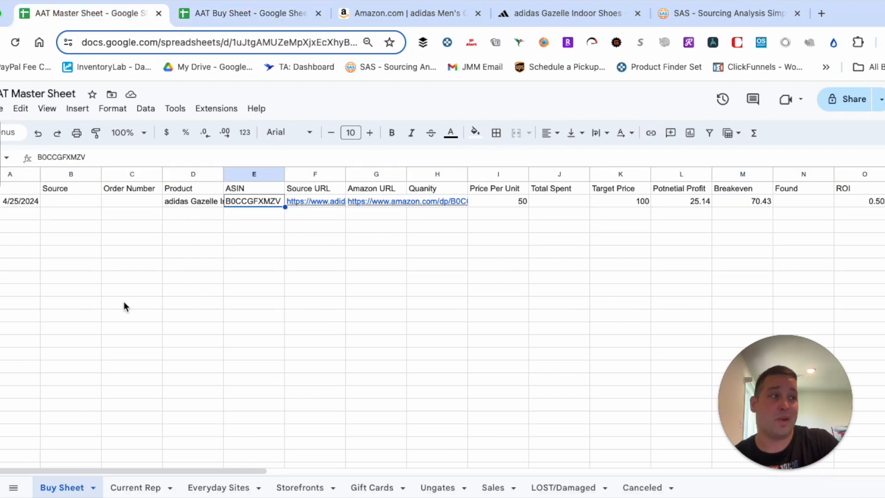
{"action": "left_click", "coordinate": [97, 305]}
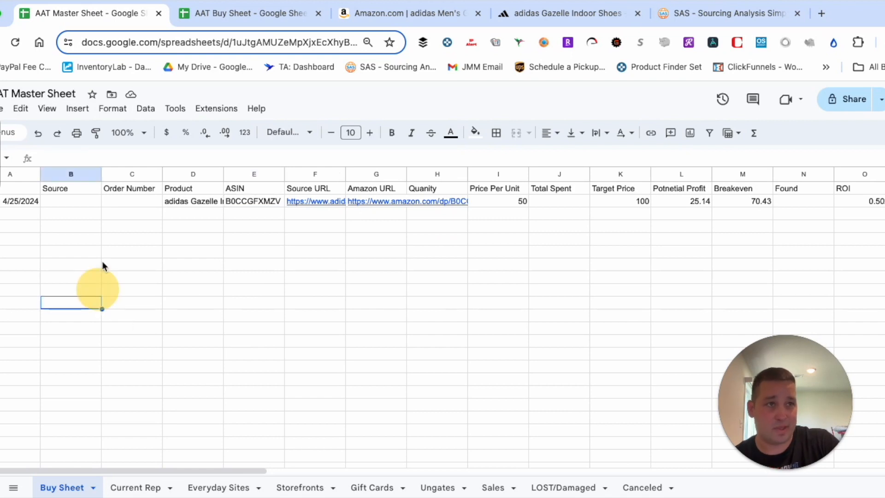
{"action": "left_click", "coordinate": [66, 192]}
{"action": "double_click", "coordinate": [65, 200]}
{"action": "type", "text": "Adi"}
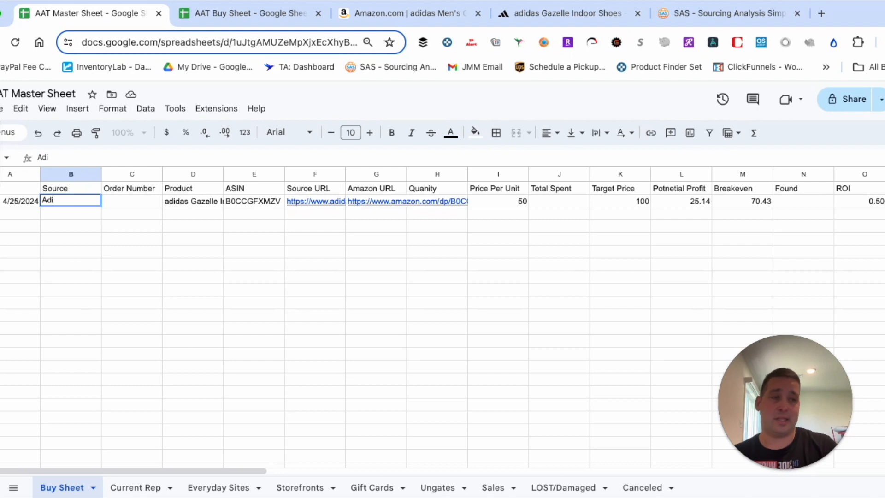
{"action": "type", "text": "das"}
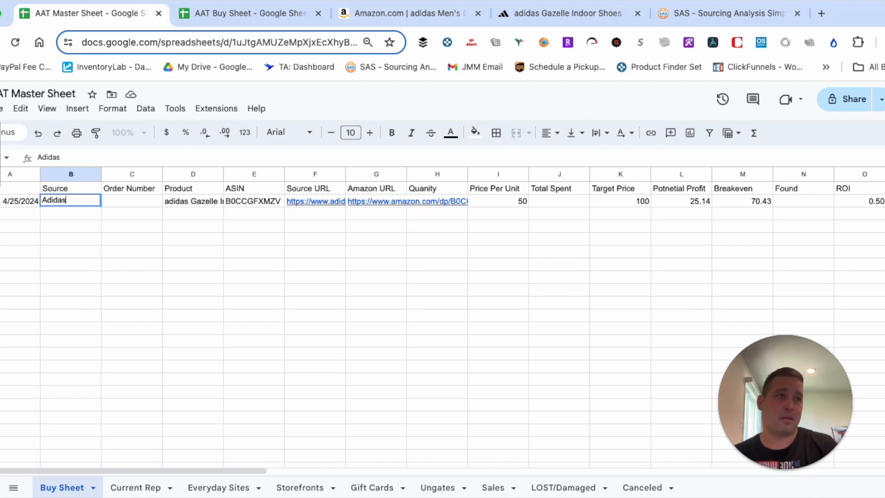
{"action": "key", "text": "Tab"}
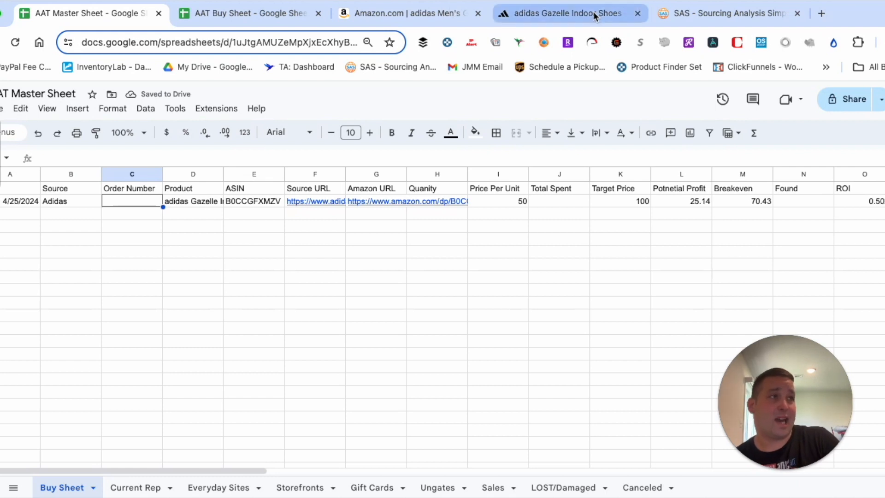
Fill in the order number for the adidas Gazelle row of the master sheet.
{"action": "double_click", "coordinate": [127, 204]}
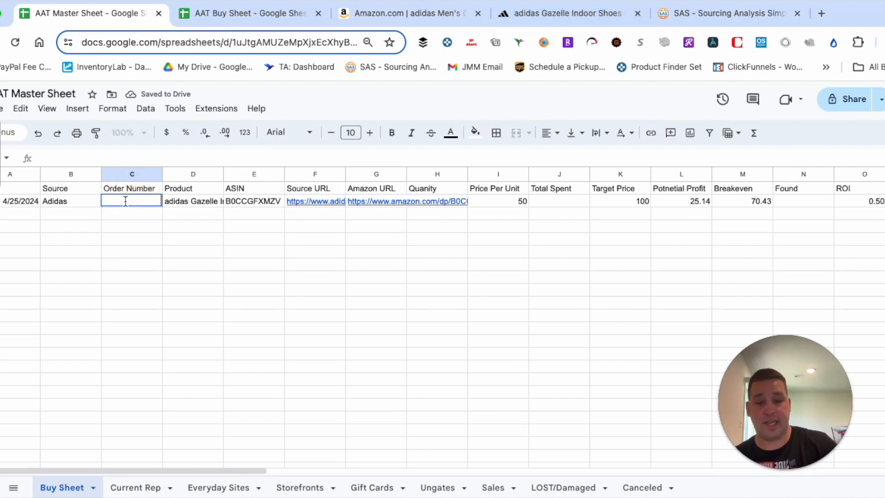
{"action": "type", "text": "Adidas sh"}
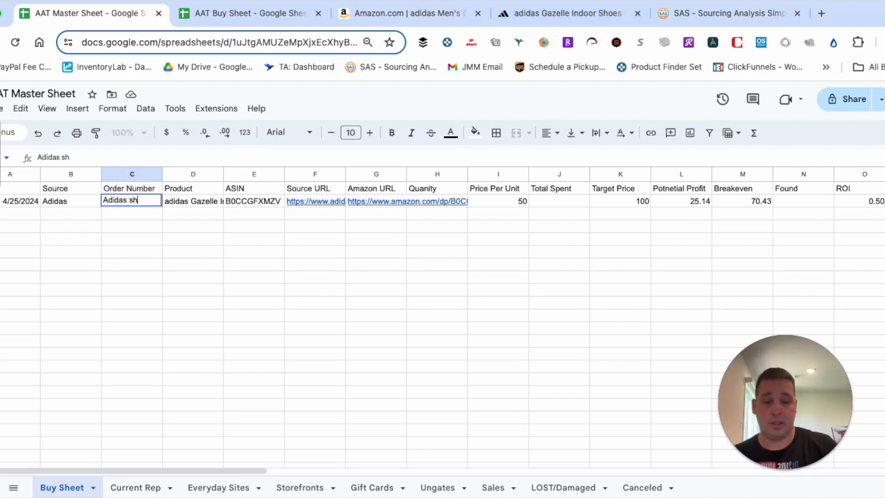
{"action": "type", "text": "oes-110"}
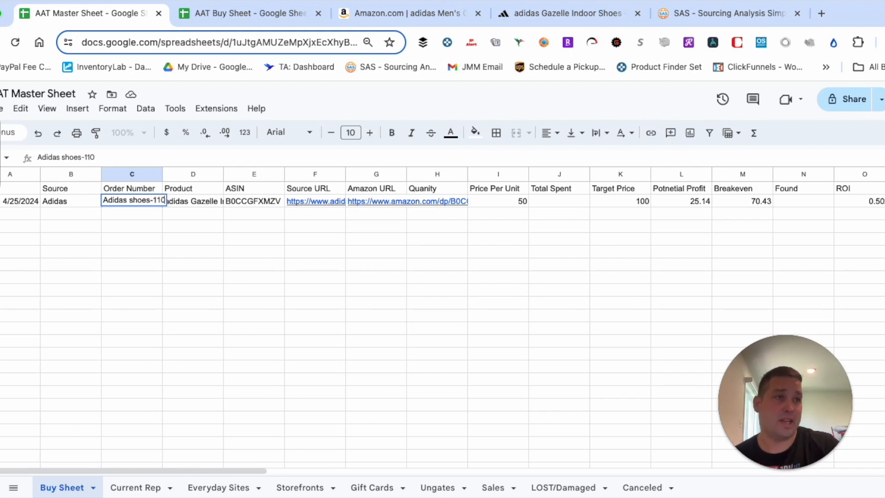
{"action": "key", "text": "Tab"}
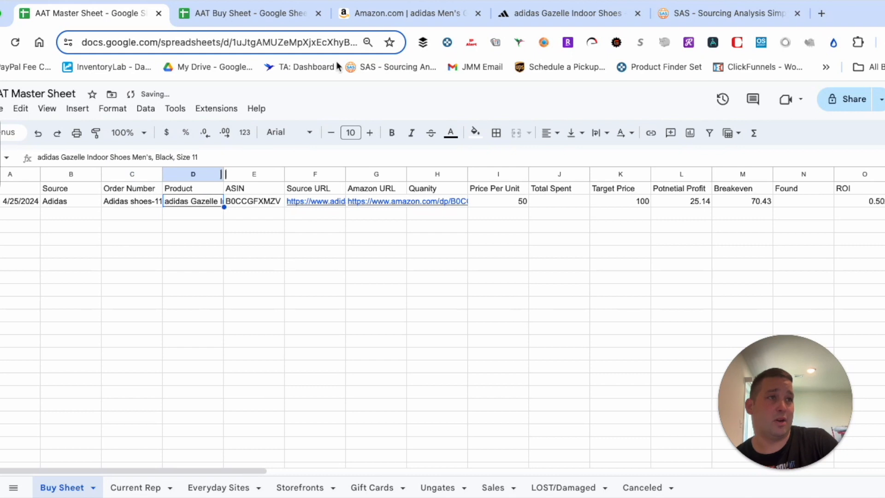
Widen the Product column of the master sheet until the full adidas Gazelle product name fits.
{"action": "left_click_drag", "start_coordinate": [223, 175], "coordinate": [357, 174]}
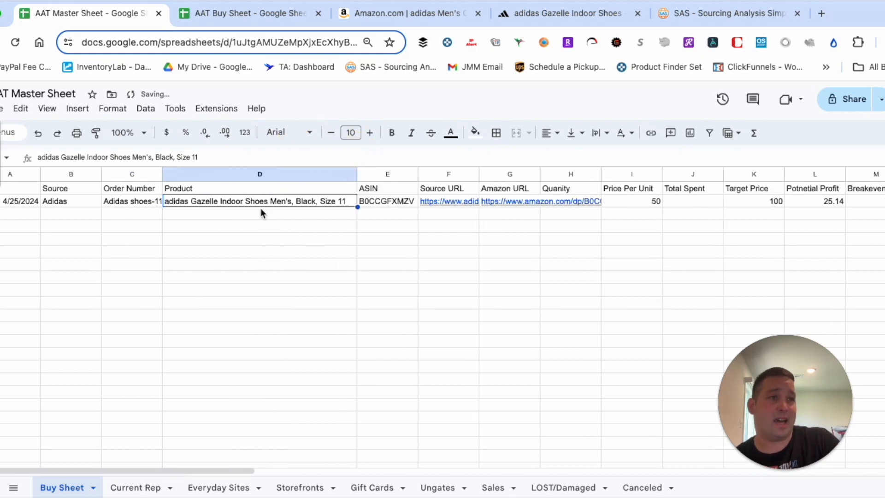
{"action": "left_click", "coordinate": [302, 254]}
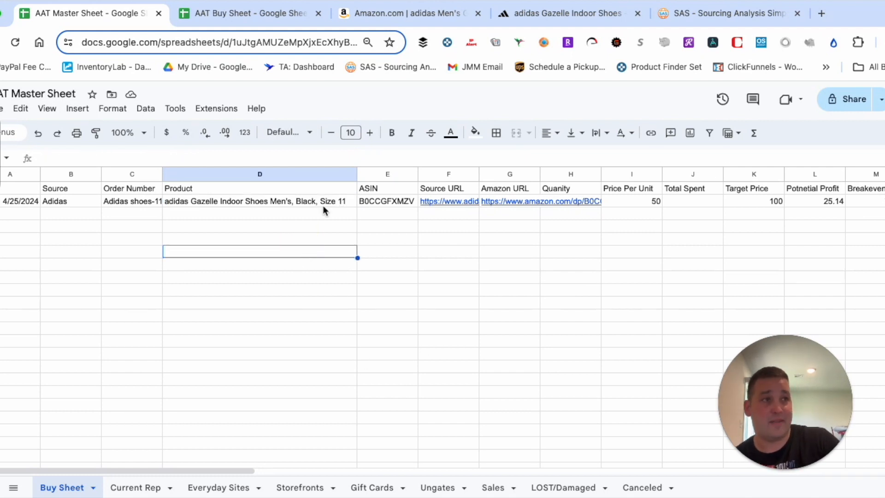
Review the adidas Gazelle row's entries from the date through the ASIN.
{"action": "left_click", "coordinate": [380, 213]}
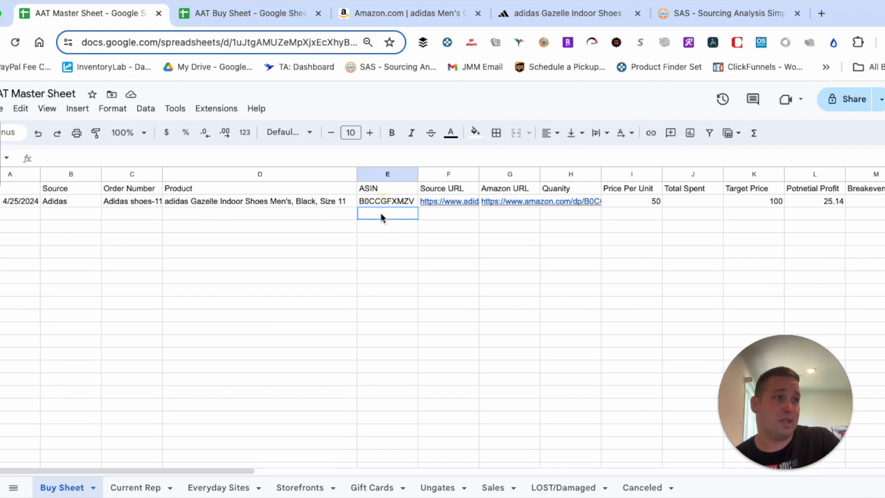
{"action": "left_click", "coordinate": [387, 201]}
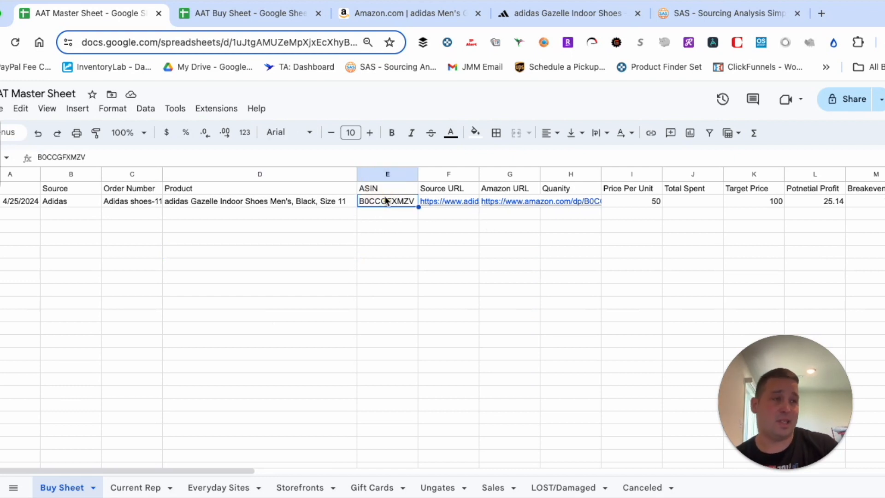
{"action": "key", "text": "Left"}
{"action": "key", "text": "Left"}
{"action": "key", "text": "Left"}
{"action": "key", "text": "Left"}
{"action": "key", "text": "Right"}
{"action": "key", "text": "Right"}
{"action": "key", "text": "Right"}
{"action": "key", "text": "Right"}
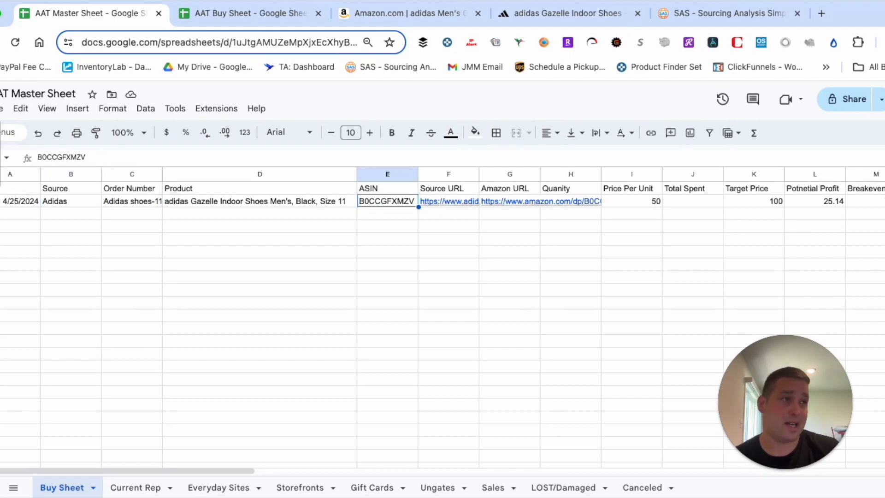
Enter 10 as the quantity in the adidas Gazelle row.
{"action": "key", "text": "Right"}
{"action": "key", "text": "Right"}
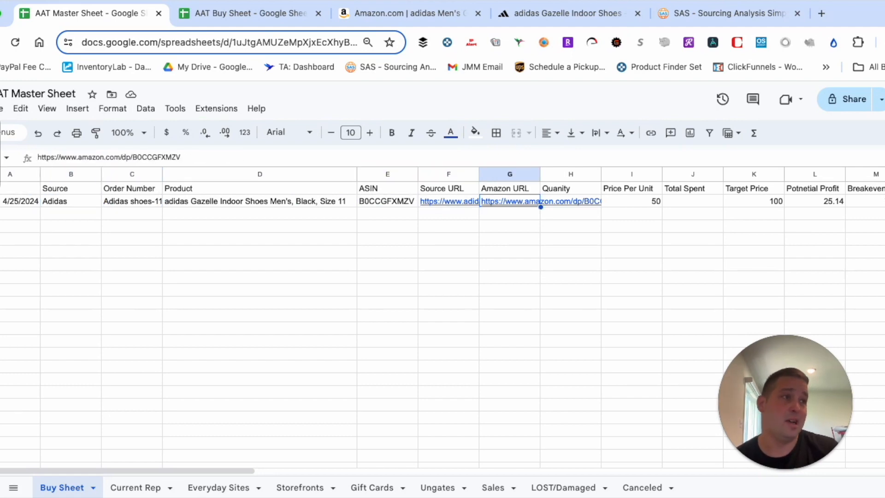
{"action": "key", "text": "Right"}
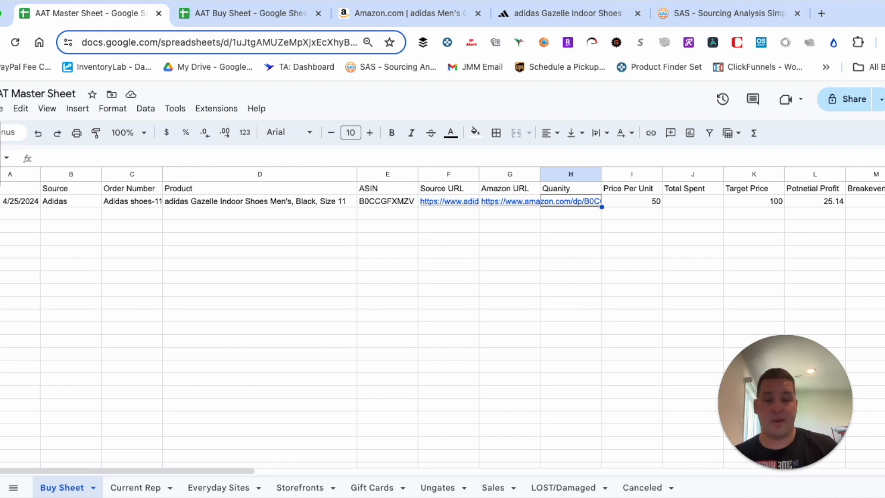
{"action": "type", "text": "10"}
{"action": "key", "text": "Right"}
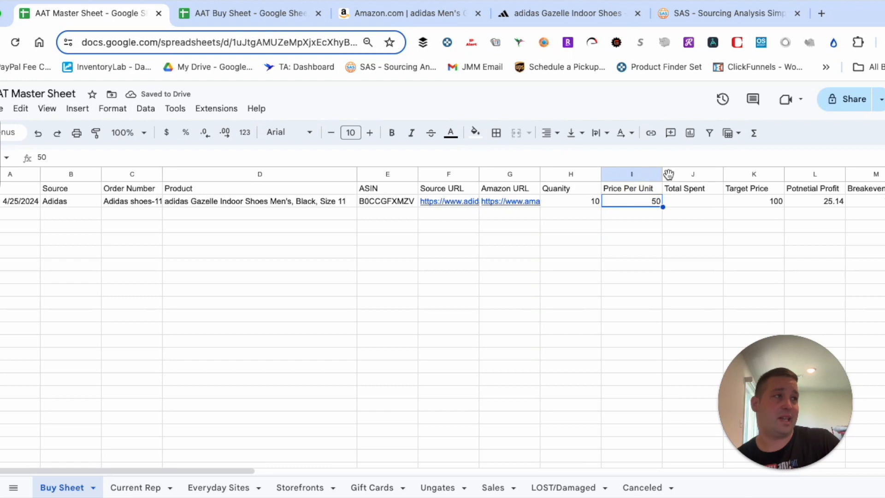
Calculate Total Spent for the adidas Gazelle row as quantity times price per unit with the formula =H2*I2.
{"action": "left_click", "coordinate": [696, 203]}
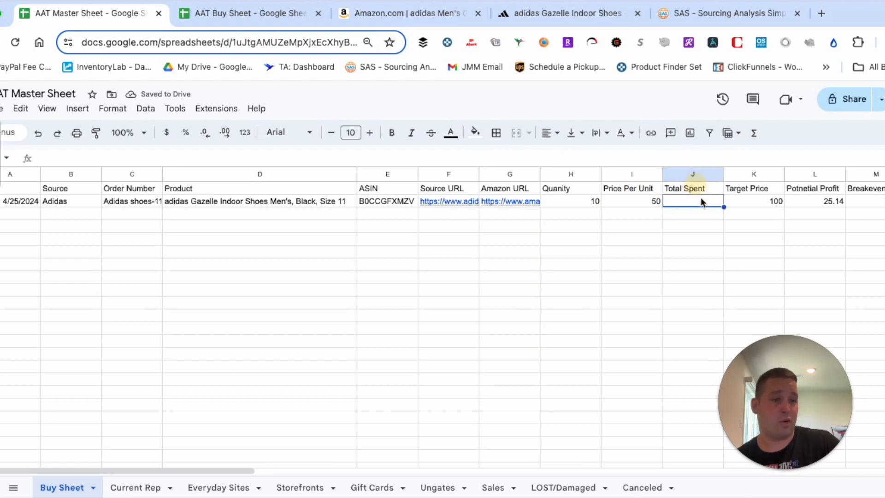
{"action": "type", "text": "="}
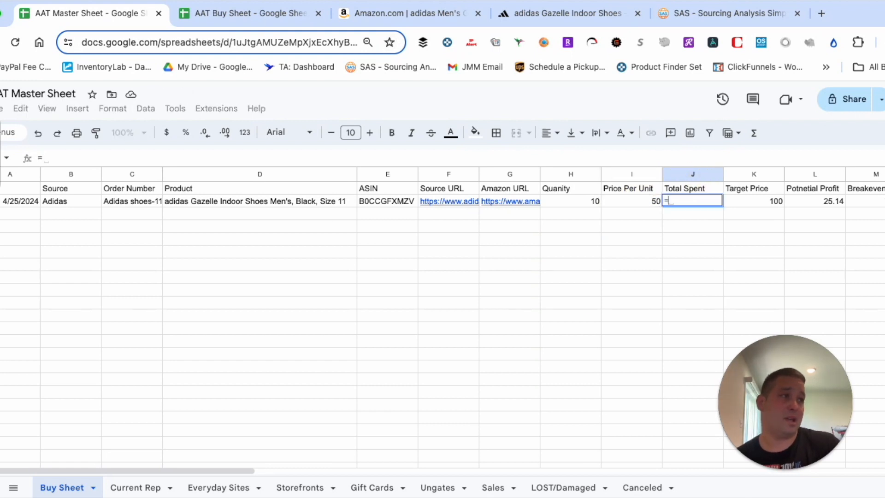
{"action": "left_click", "coordinate": [592, 202]}
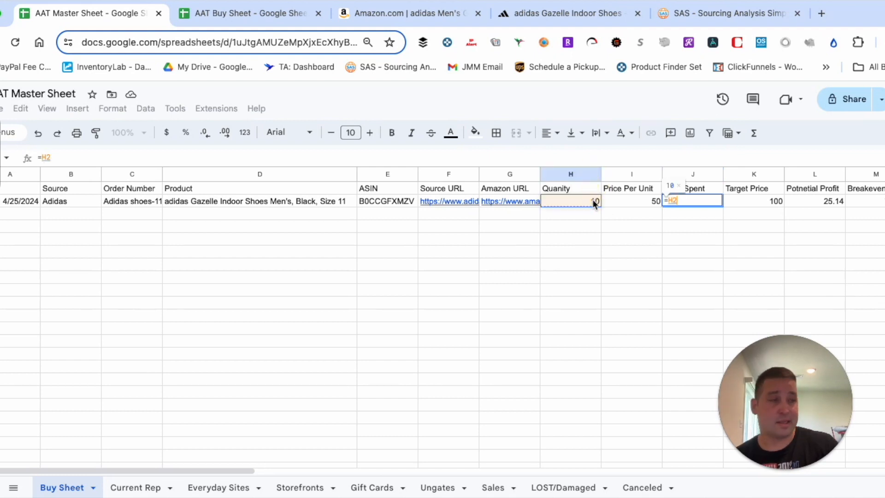
{"action": "type", "text": "*"}
{"action": "left_click", "coordinate": [634, 201]}
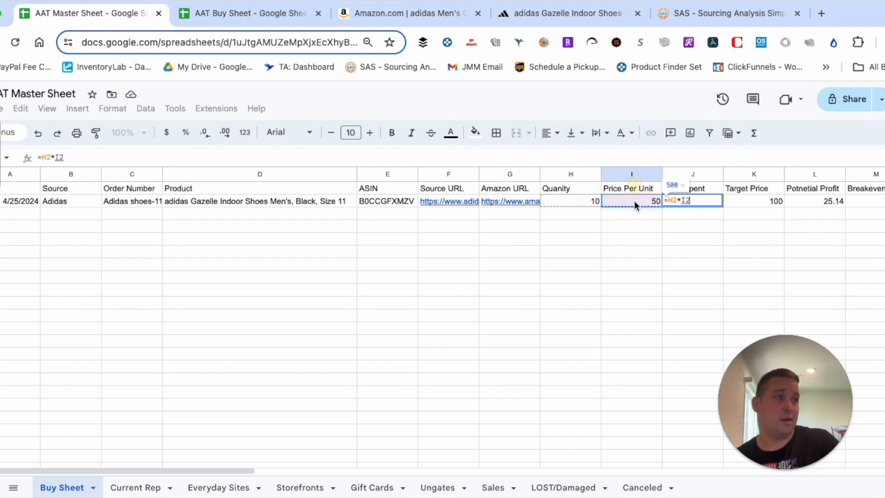
{"action": "key", "text": "Return"}
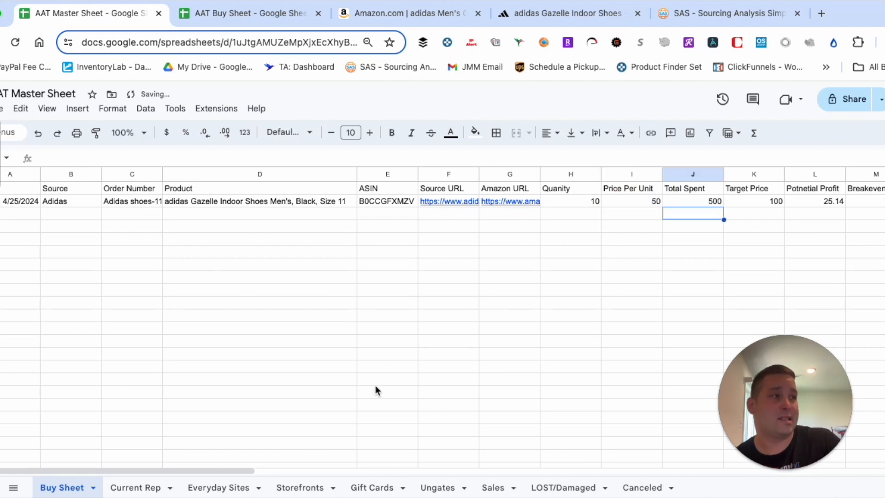
Set the target price of the adidas Gazelle row to 150.
{"action": "left_click", "coordinate": [610, 256]}
{"action": "left_click", "coordinate": [708, 203]}
{"action": "key", "text": "Right"}
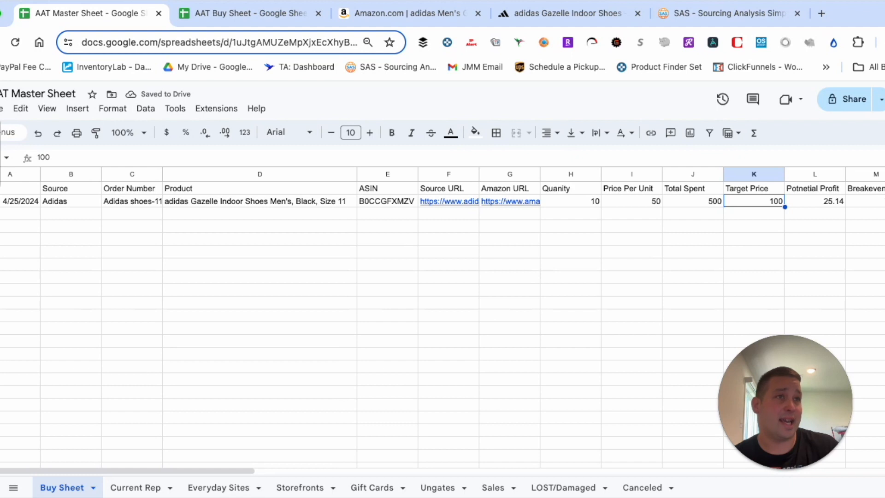
{"action": "key", "text": "Right"}
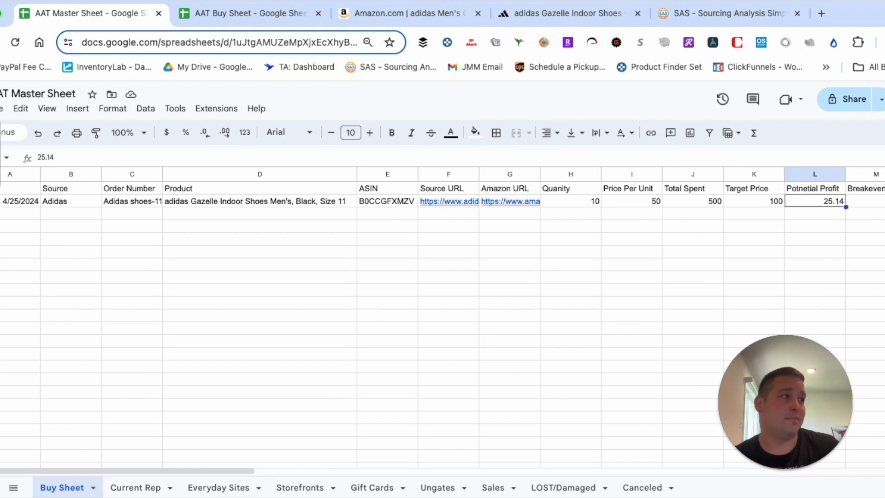
{"action": "key", "text": "Left"}
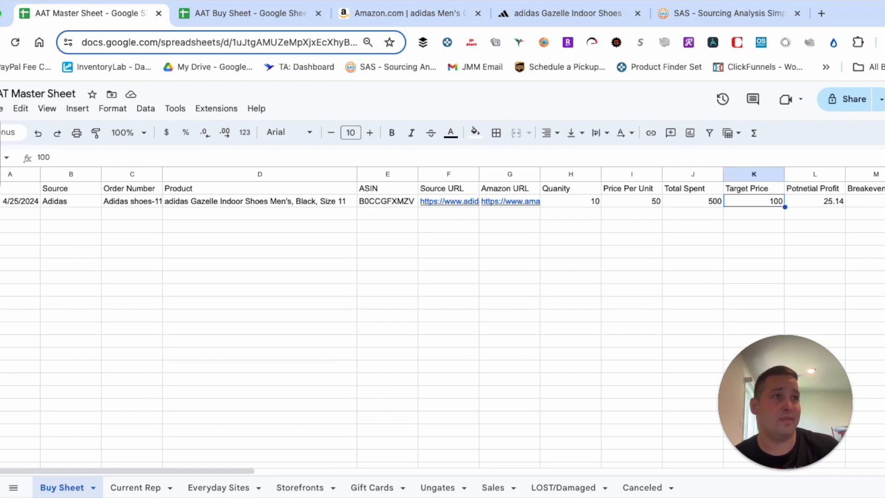
{"action": "type", "text": "150"}
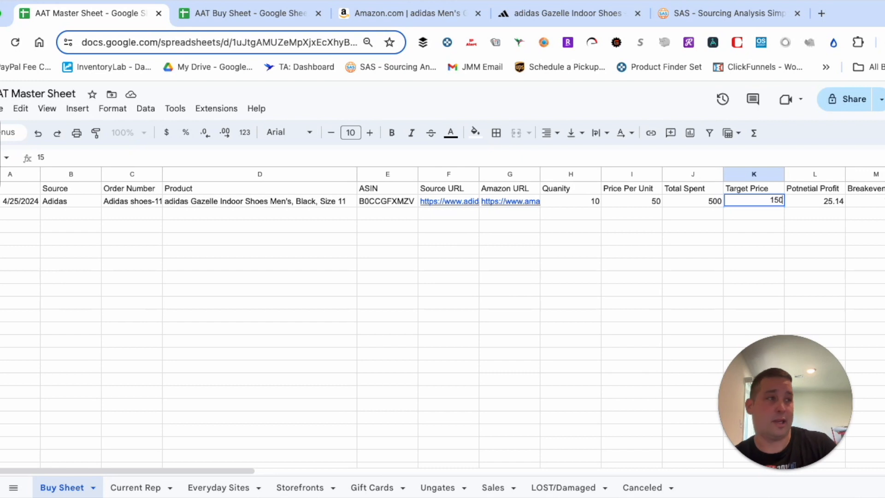
{"action": "key", "text": "Tab"}
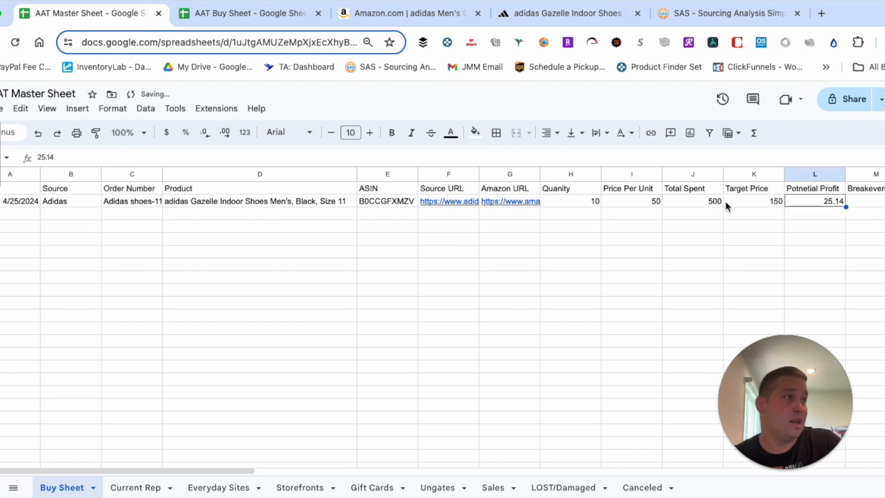
Record how the deal was found in the Found column as "Manual adidas, 30% off with coupon TEST".
{"action": "left_click_drag", "start_coordinate": [875, 208], "coordinate": [884, 207]}
{"action": "left_click_drag", "start_coordinate": [258, 469], "coordinate": [321, 470]}
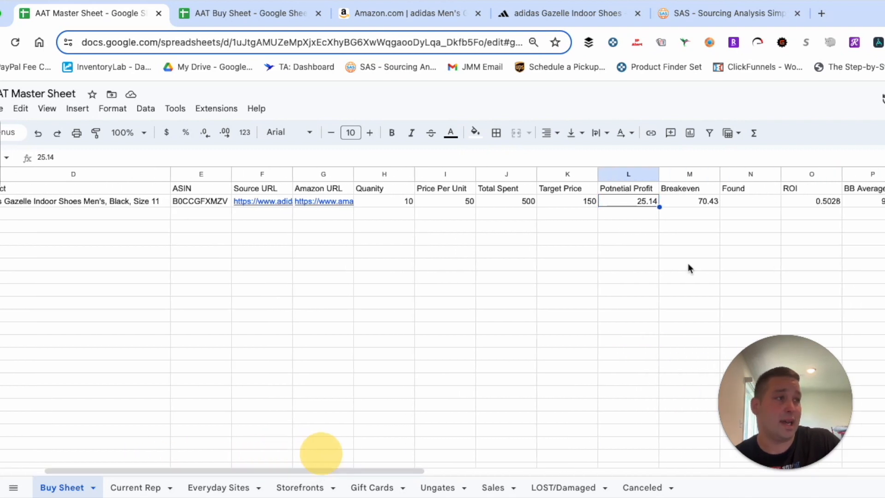
{"action": "left_click", "coordinate": [679, 202]}
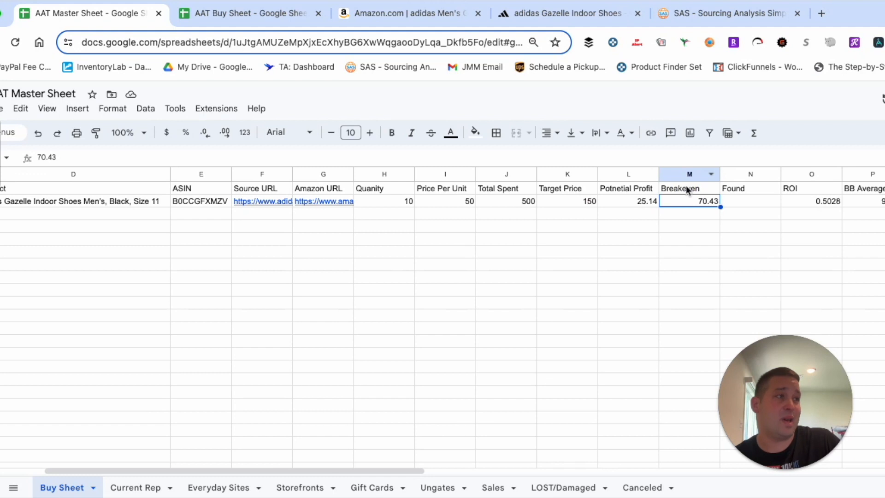
{"action": "left_click", "coordinate": [739, 203]}
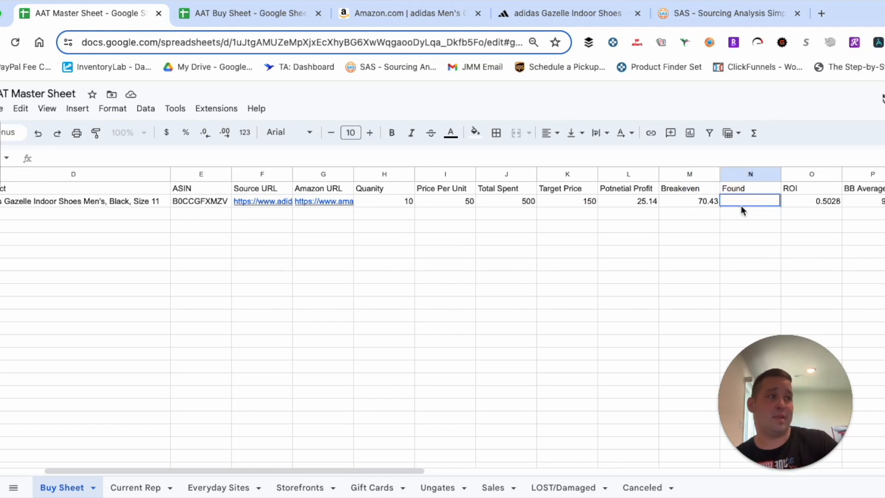
{"action": "type", "text": "Men"}
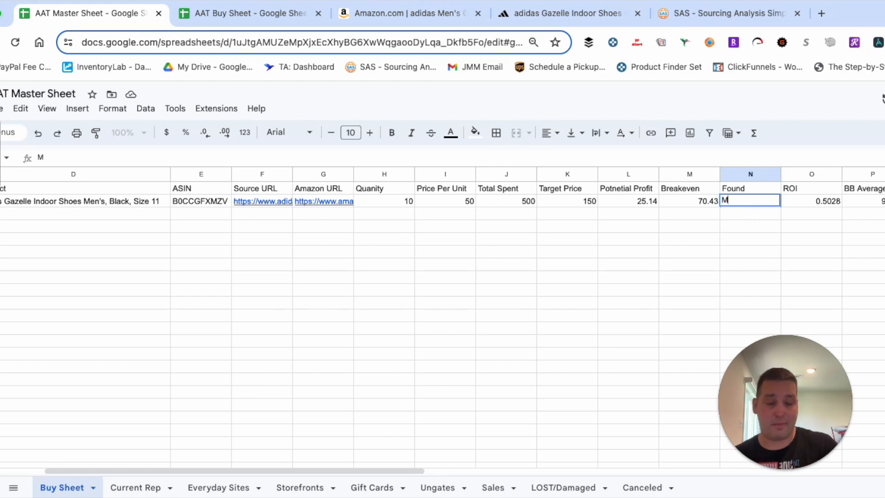
{"action": "key", "text": "BackSpace"}
{"action": "key", "text": "BackSpace"}
{"action": "type", "text": "anua"}
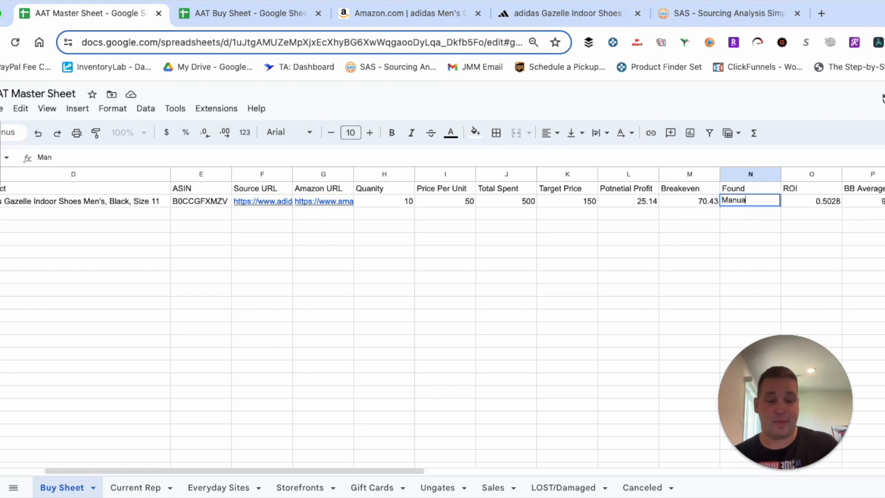
{"action": "type", "text": "l adid"}
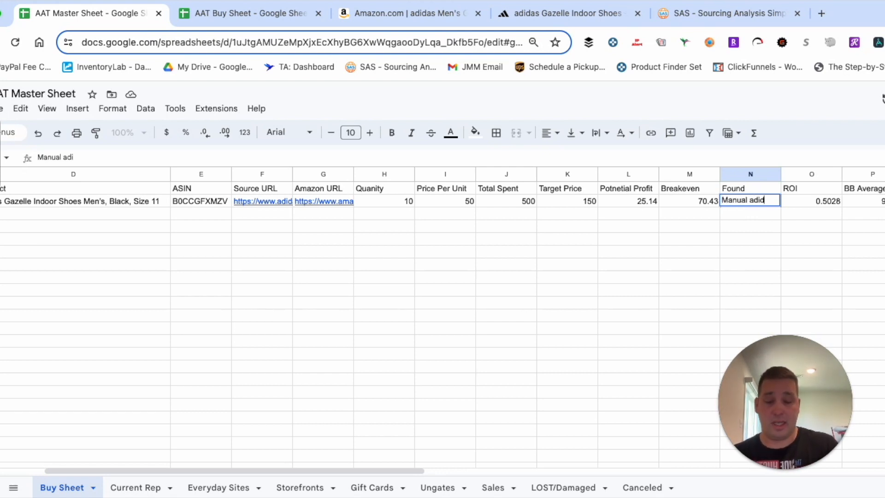
{"action": "type", "text": "as, "}
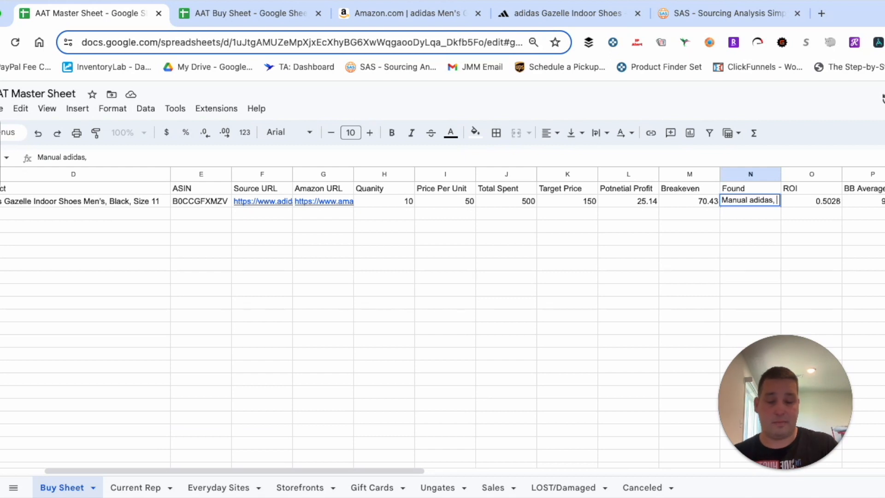
{"action": "type", "text": "30% off wi"}
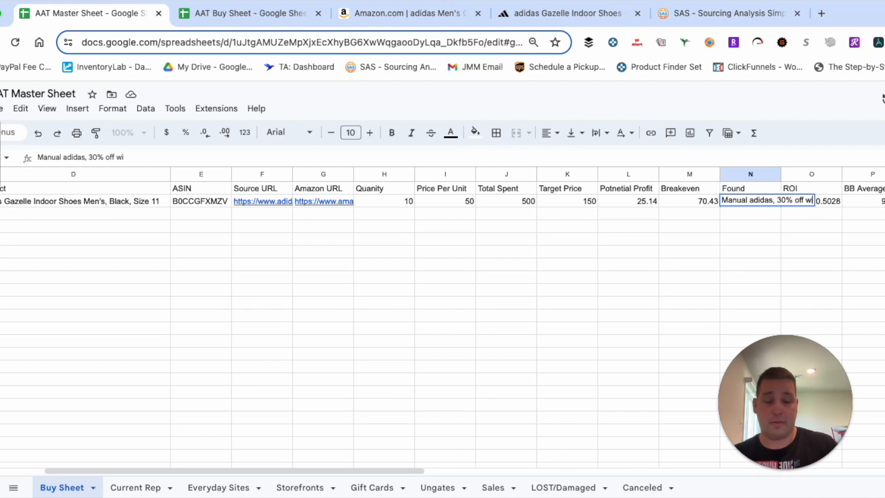
{"action": "type", "text": "th coupon TEST"}
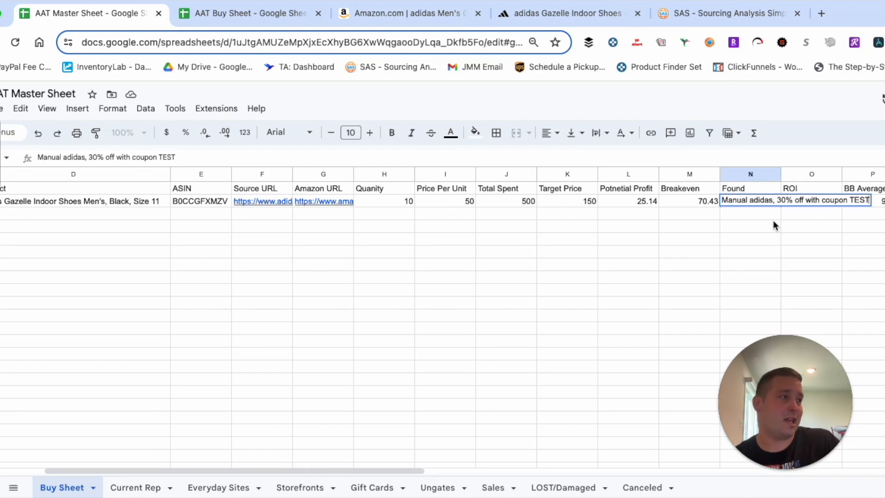
{"action": "left_click", "coordinate": [754, 214]}
Review the row's ROI, 90-day buy box average, 90-day sales rank average, estimated sales and sellers.
{"action": "left_click", "coordinate": [806, 203]}
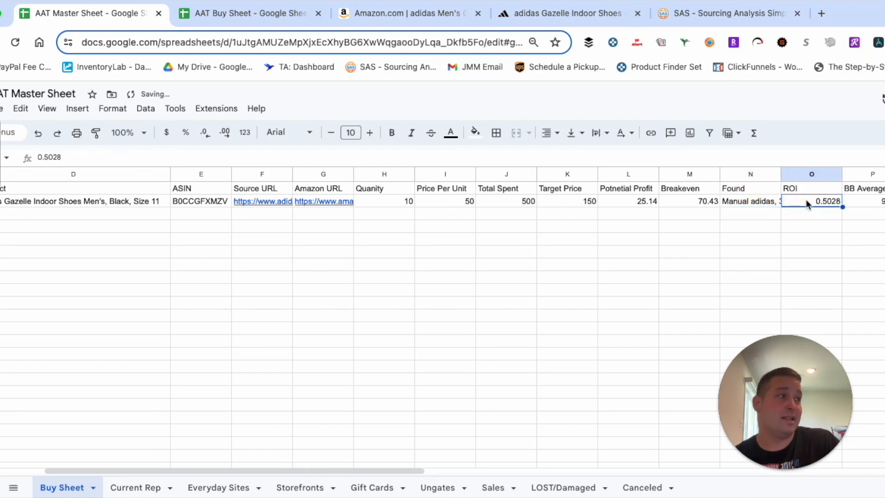
{"action": "key", "text": "Right"}
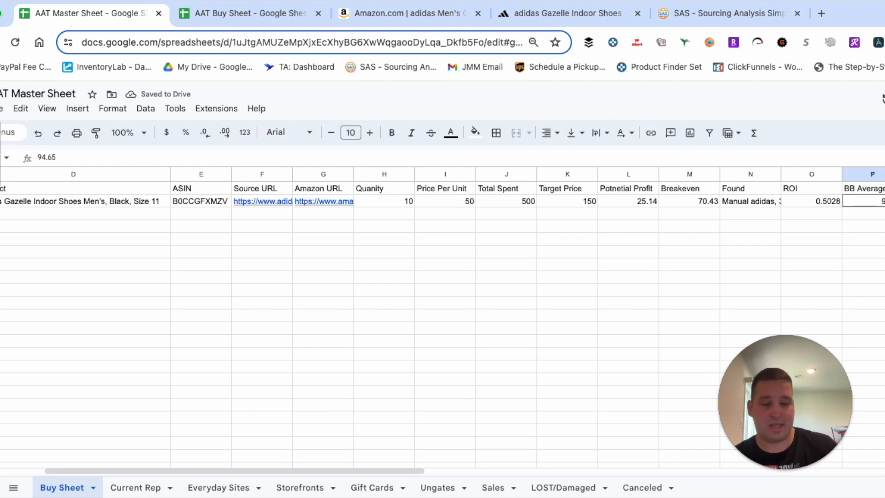
{"action": "left_click_drag", "start_coordinate": [311, 470], "coordinate": [463, 470]}
{"action": "left_click", "coordinate": [432, 214]}
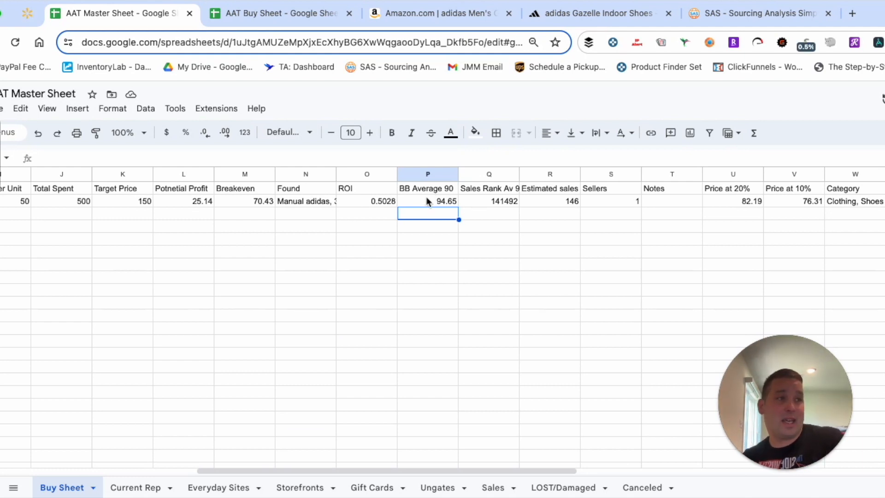
{"action": "left_click", "coordinate": [477, 191]}
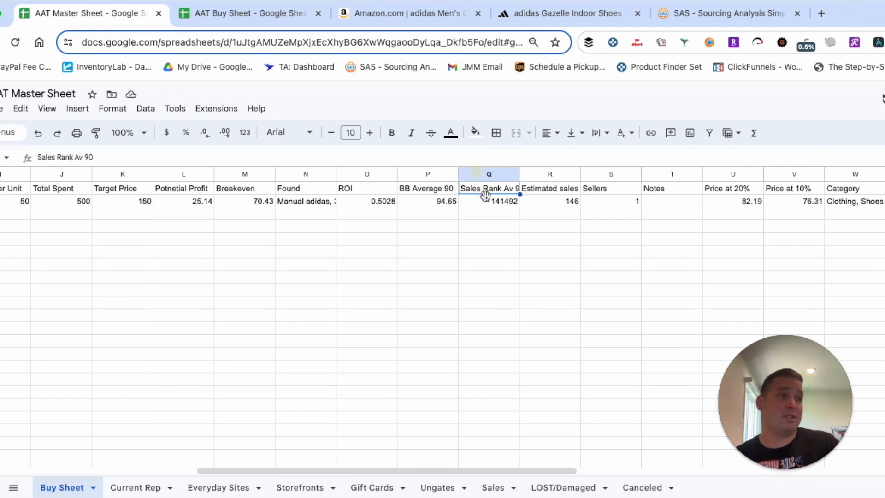
{"action": "left_click", "coordinate": [485, 202]}
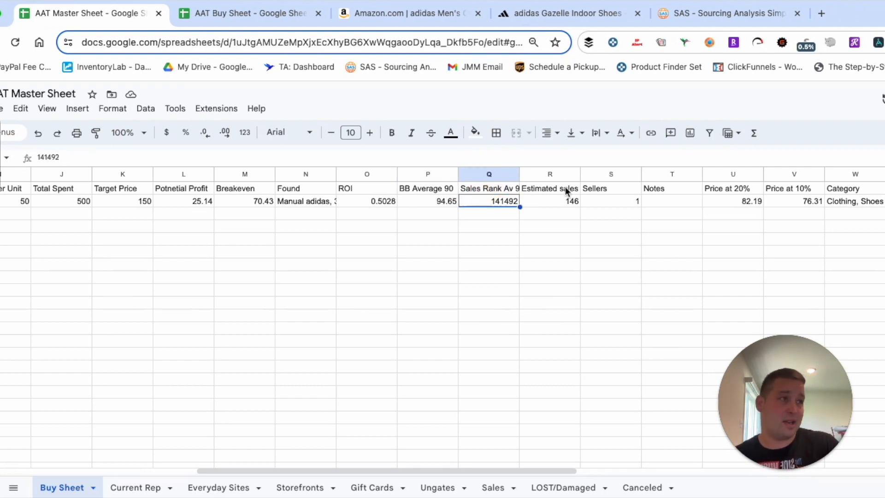
{"action": "left_click", "coordinate": [557, 203]}
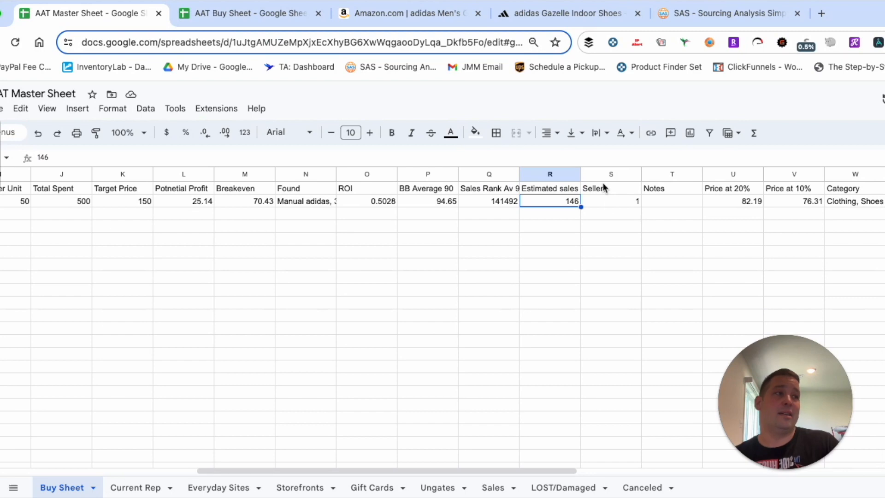
{"action": "left_click", "coordinate": [607, 203]}
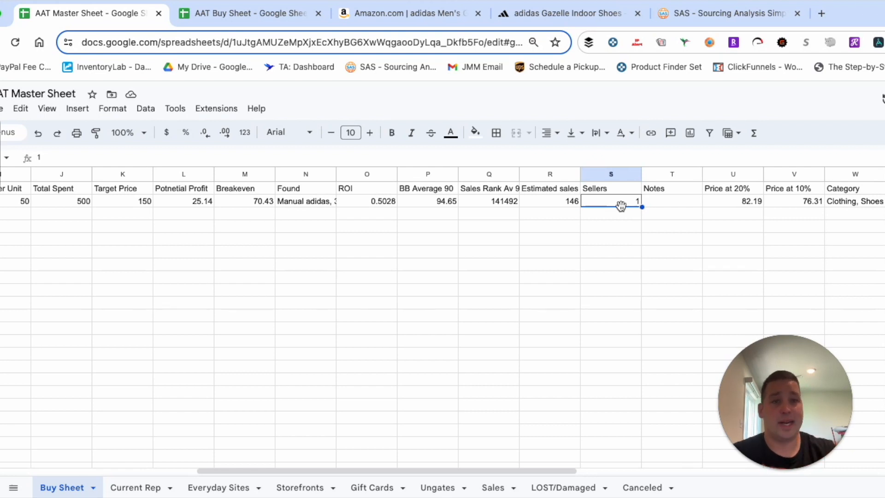
{"action": "left_click", "coordinate": [507, 239]}
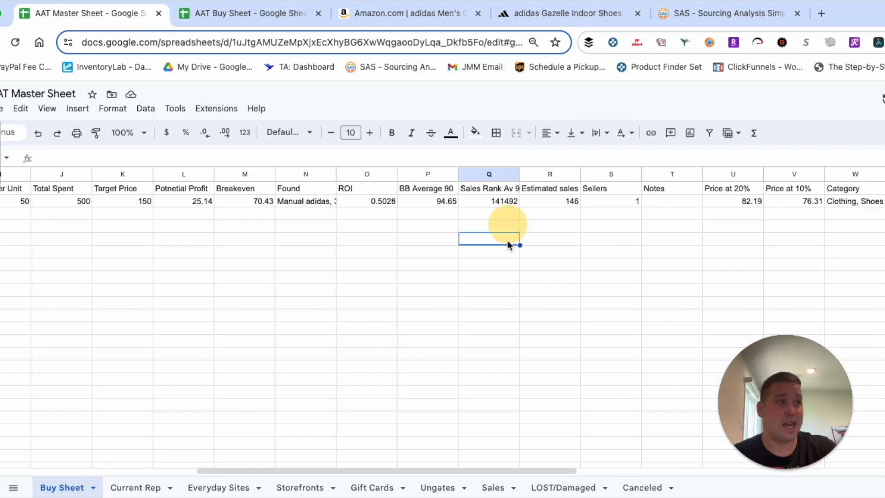
Review the adidas Gazelle row's purchase and sales figures from the source link across to the number of sellers.
{"action": "left_click", "coordinate": [634, 201]}
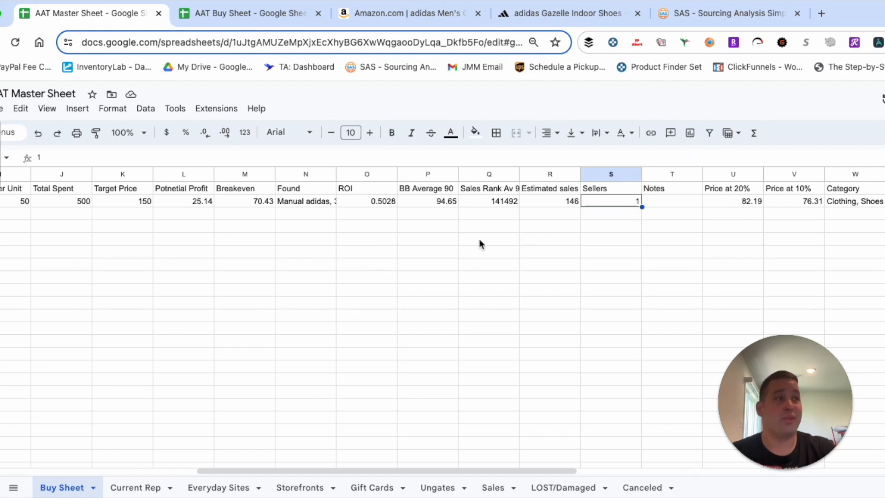
{"action": "left_click", "coordinate": [24, 202]}
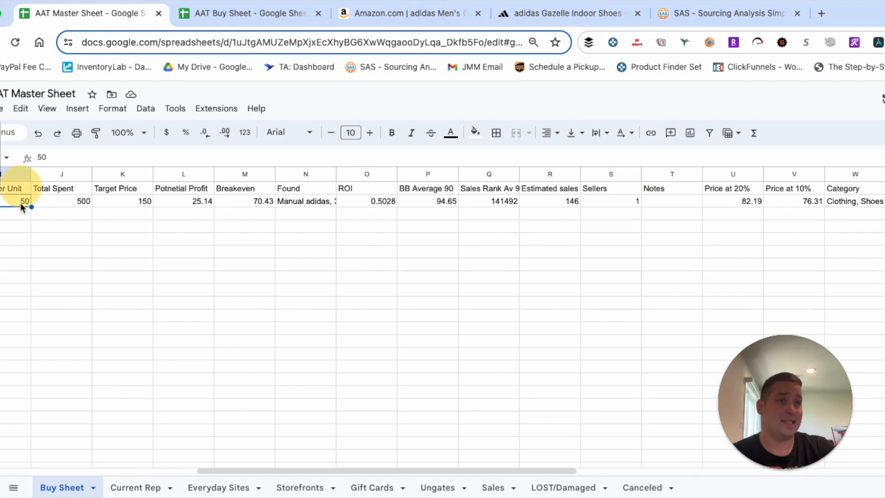
{"action": "key", "text": "Left"}
{"action": "key", "text": "Left"}
{"action": "key", "text": "Left"}
{"action": "key", "text": "Right"}
{"action": "key", "text": "Right"}
{"action": "key", "text": "Right"}
{"action": "key", "text": "Right"}
{"action": "key", "text": "Right"}
{"action": "key", "text": "Right"}
{"action": "key", "text": "Right"}
{"action": "key", "text": "Right"}
{"action": "key", "text": "Right"}
{"action": "key", "text": "Right"}
{"action": "key", "text": "Right"}
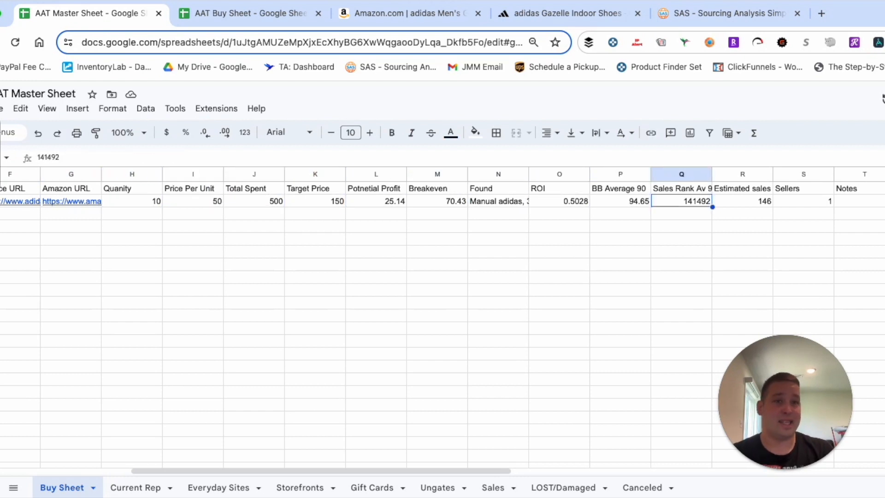
{"action": "key", "text": "Right"}
{"action": "key", "text": "Right"}
{"action": "key", "text": "Right"}
{"action": "key", "text": "Left"}
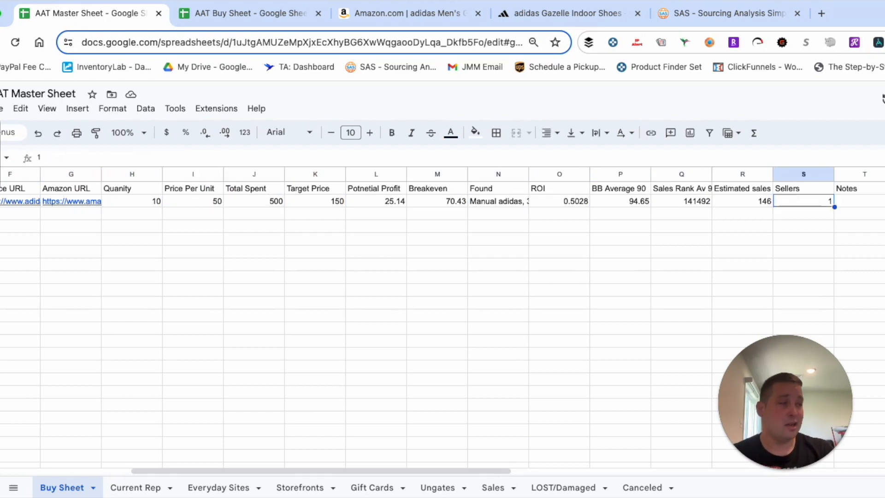
{"action": "key", "text": "Left"}
{"action": "key", "text": "Right"}
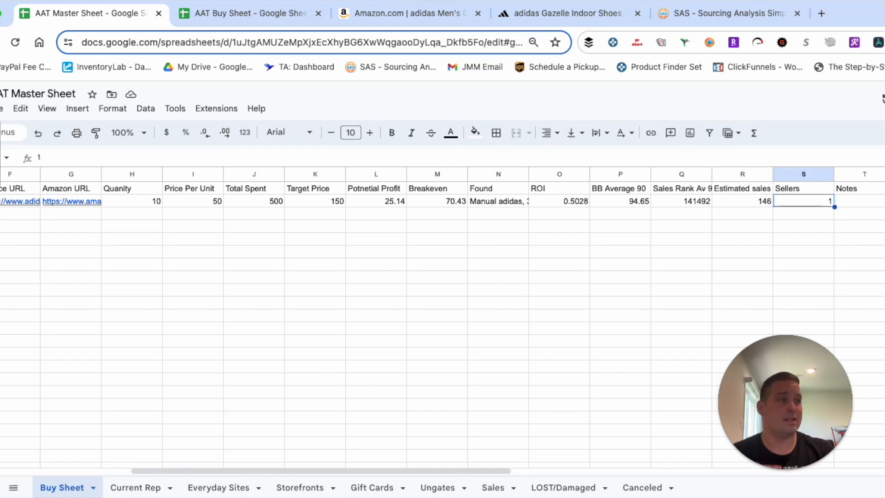
Check the Found entry and the Notes cell of the adidas Gazelle row.
{"action": "key", "text": "Right"}
{"action": "key", "text": "Right"}
{"action": "key", "text": "Right"}
{"action": "key", "text": "Left"}
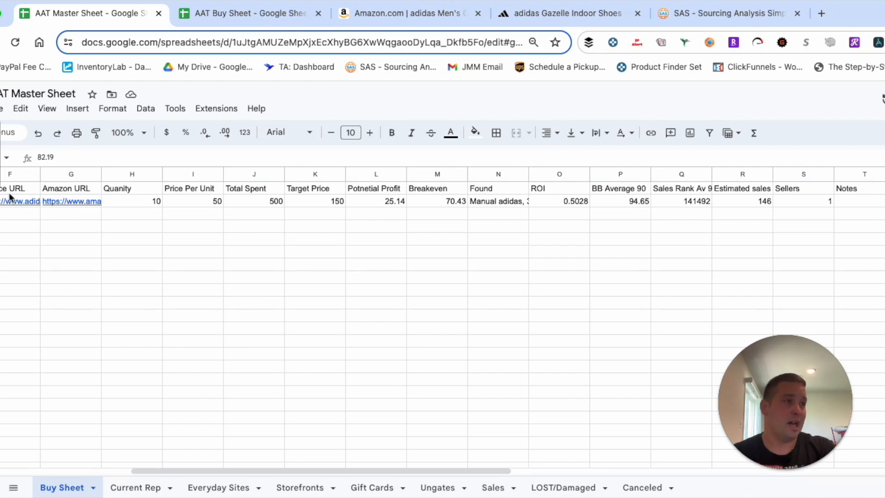
{"action": "left_click_drag", "start_coordinate": [380, 470], "coordinate": [456, 469]}
{"action": "left_click", "coordinate": [274, 205]}
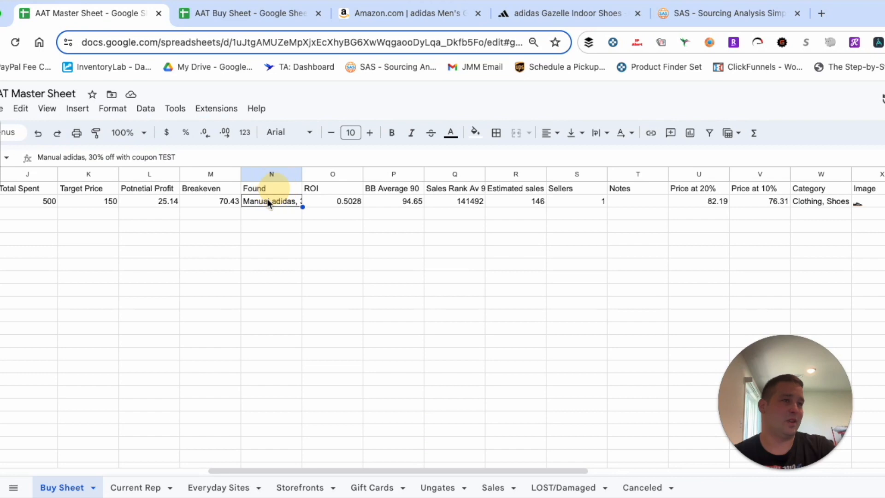
{"action": "left_click", "coordinate": [643, 200]}
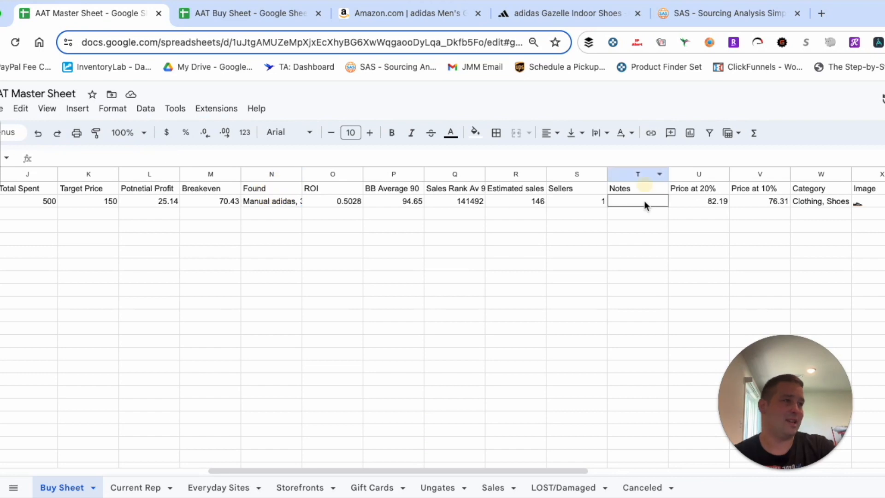
Examine the Price at 20% and Price at 10% values of the adidas Gazelle row.
{"action": "left_click", "coordinate": [691, 202]}
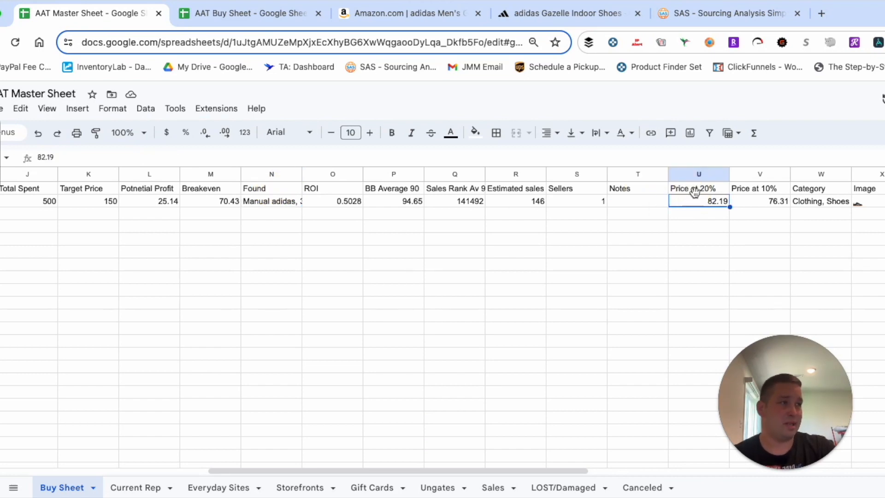
{"action": "left_click", "coordinate": [691, 190]}
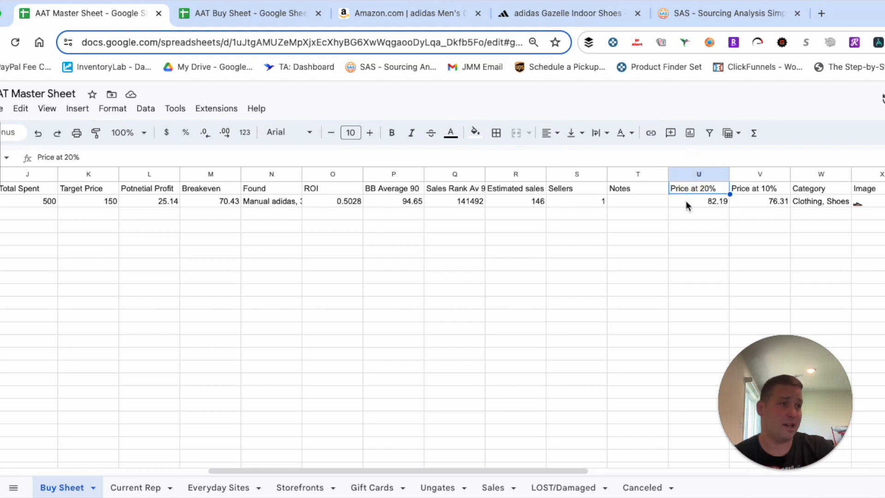
{"action": "left_click", "coordinate": [711, 203]}
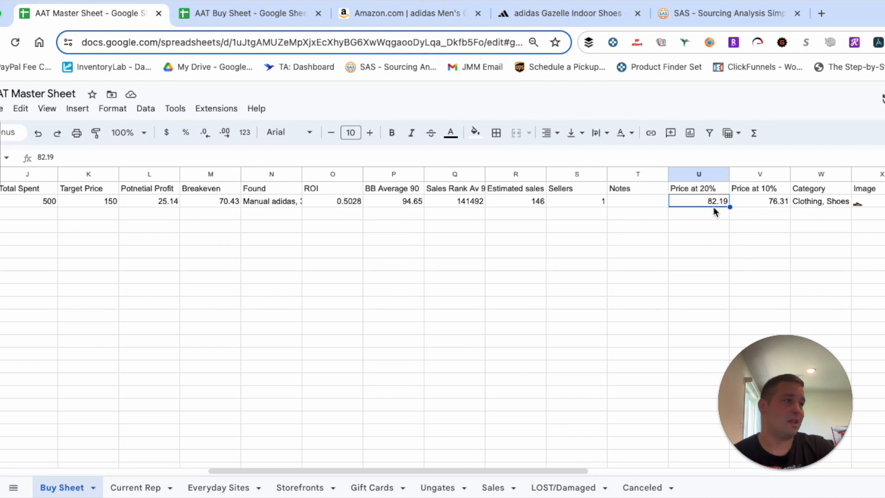
{"action": "left_click", "coordinate": [773, 203]}
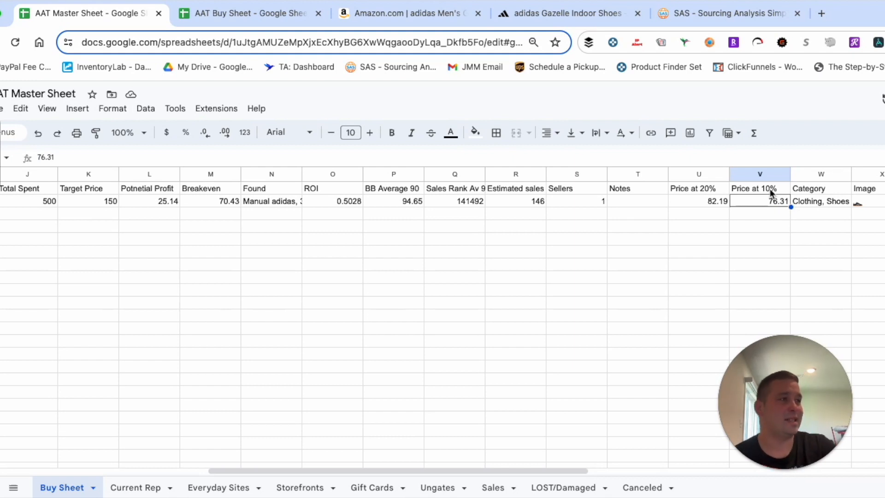
{"action": "left_click", "coordinate": [714, 213]}
{"action": "left_click", "coordinate": [685, 203]}
{"action": "key", "text": "Right"}
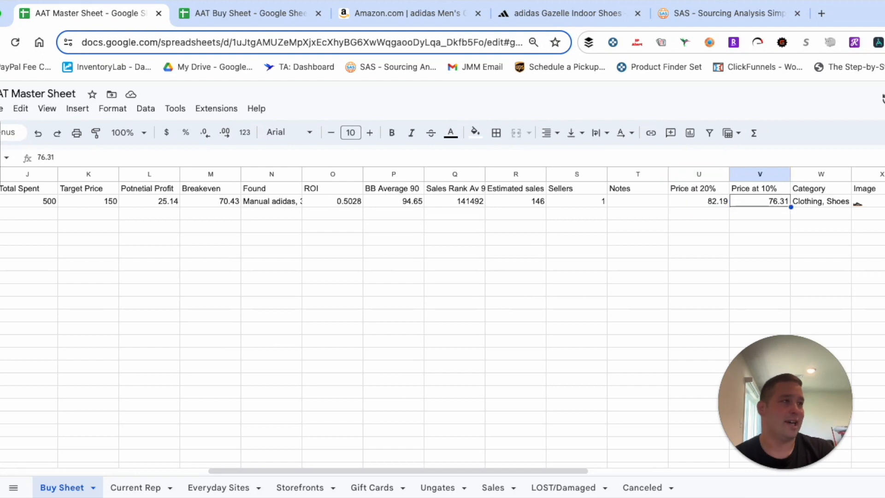
Inspect the Category, Image and Brand columns of the adidas Gazelle row.
{"action": "key", "text": "Right"}
{"action": "key", "text": "Right"}
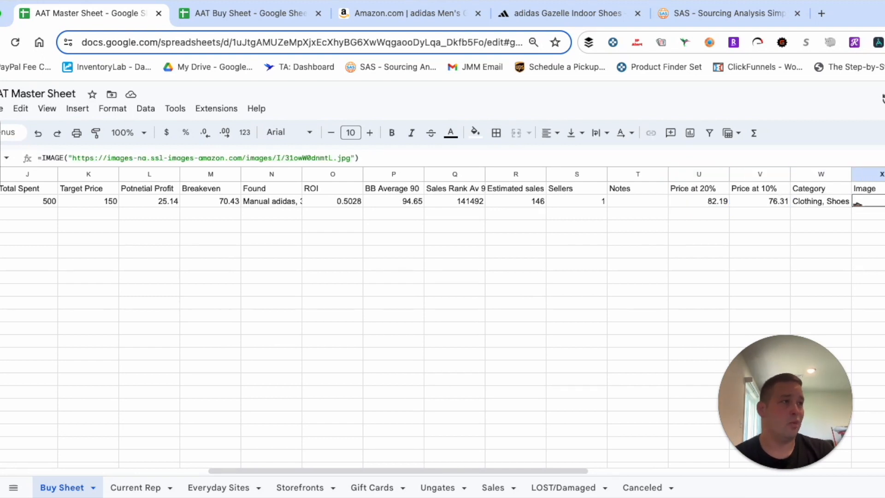
{"action": "key", "text": "Right"}
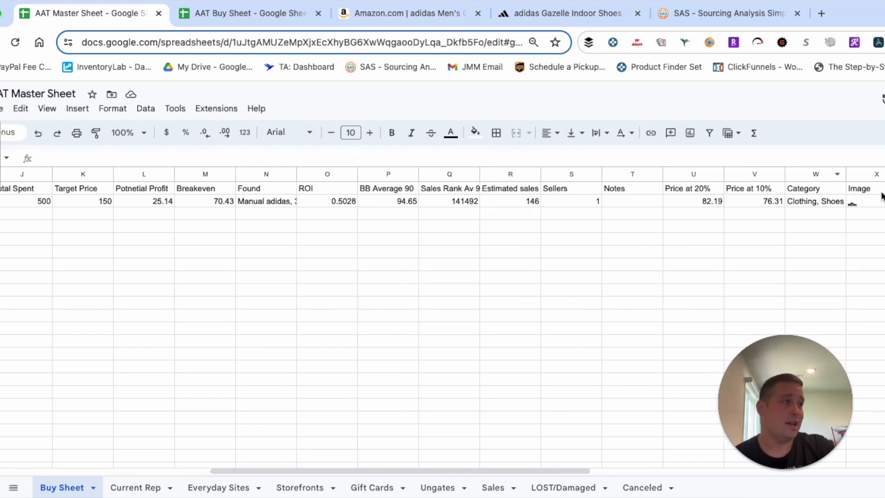
{"action": "left_click_drag", "start_coordinate": [359, 470], "coordinate": [456, 461]}
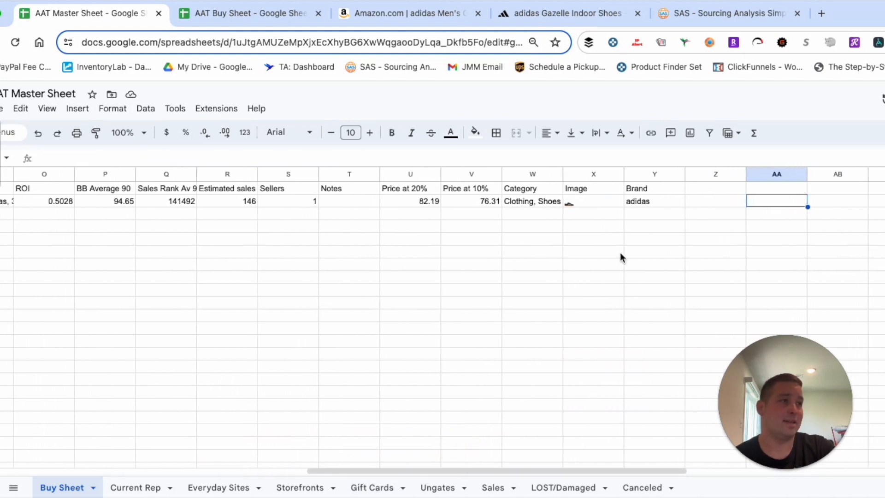
{"action": "left_click", "coordinate": [531, 188]}
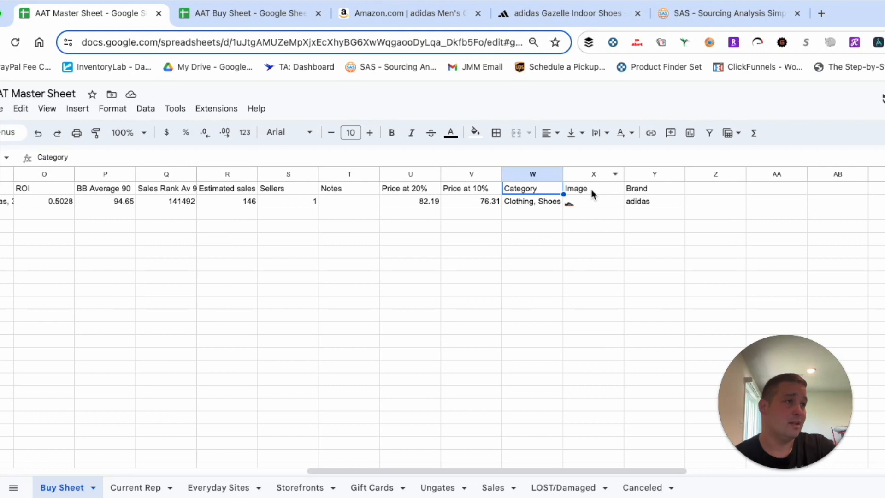
{"action": "left_click", "coordinate": [579, 201]}
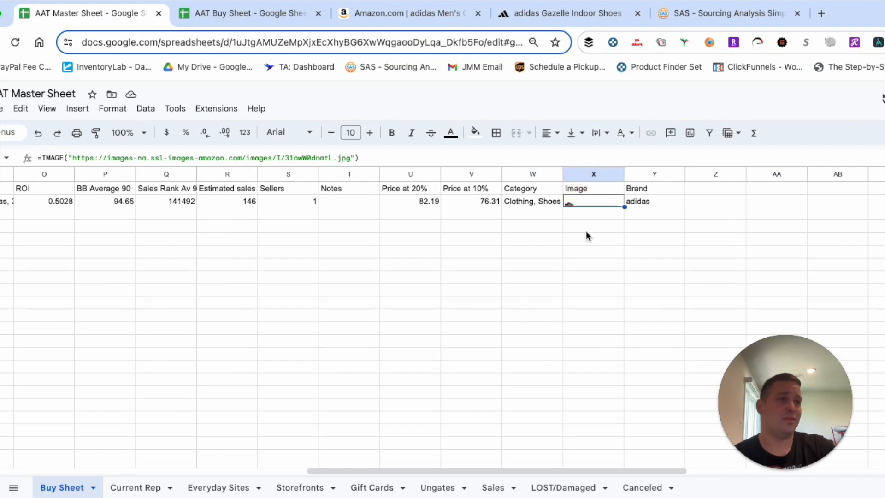
{"action": "left_click", "coordinate": [535, 201]}
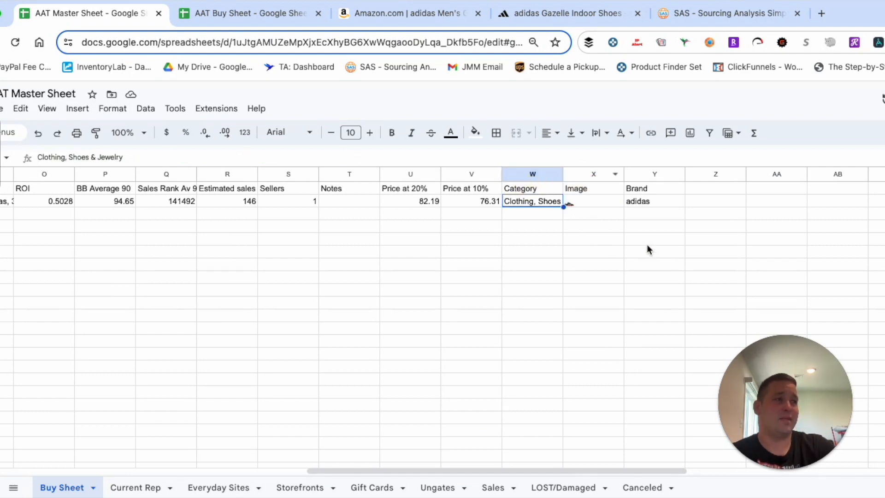
{"action": "left_click", "coordinate": [648, 201]}
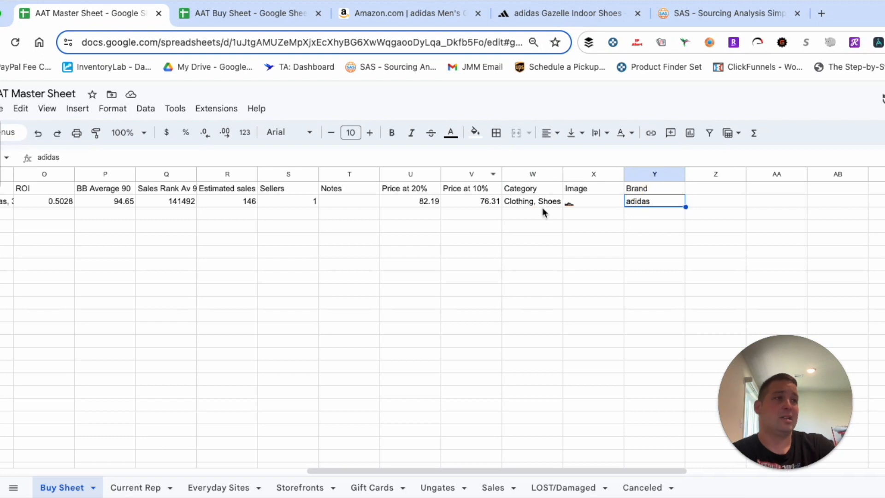
{"action": "left_click", "coordinate": [530, 189]}
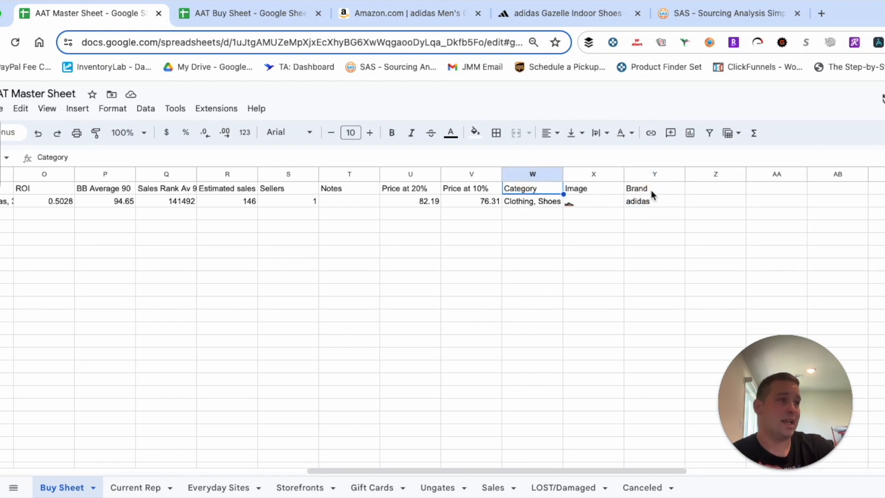
{"action": "left_click_drag", "start_coordinate": [344, 469], "coordinate": [38, 469]}
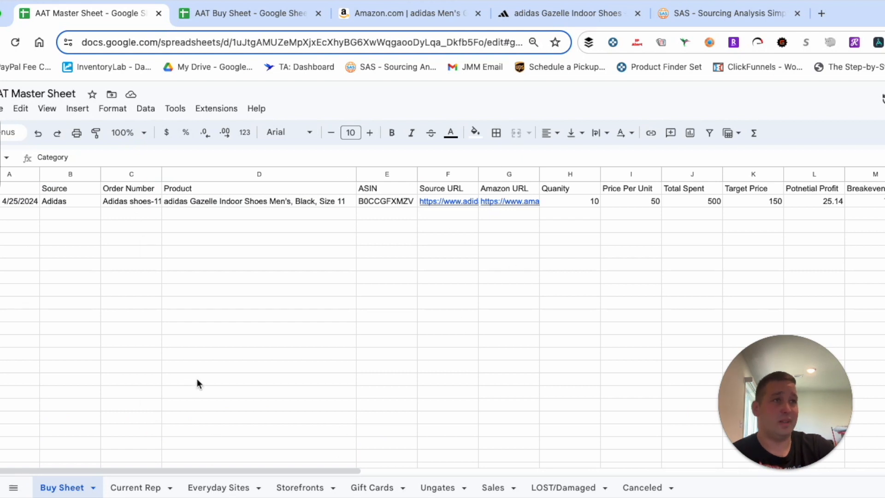
Look over the full Brand column and recheck the brand and category of the adidas Gazelle row.
{"action": "left_click_drag", "start_coordinate": [256, 472], "coordinate": [532, 446]}
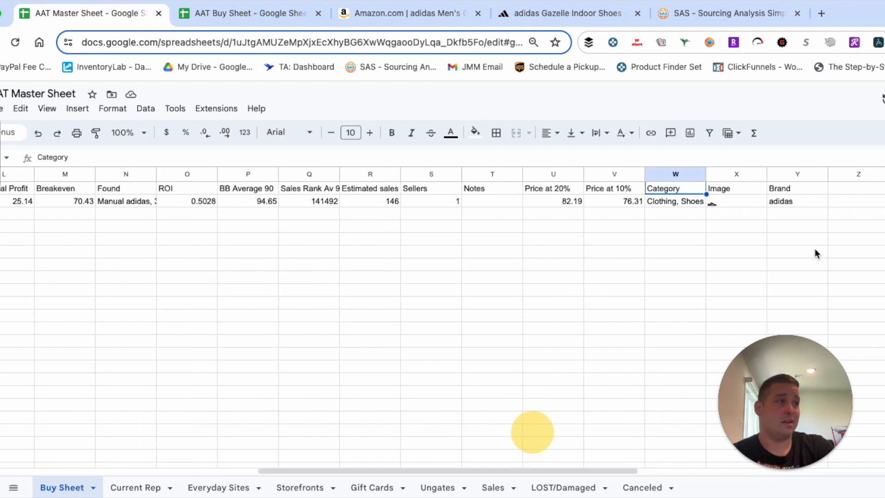
{"action": "left_click", "coordinate": [793, 175]}
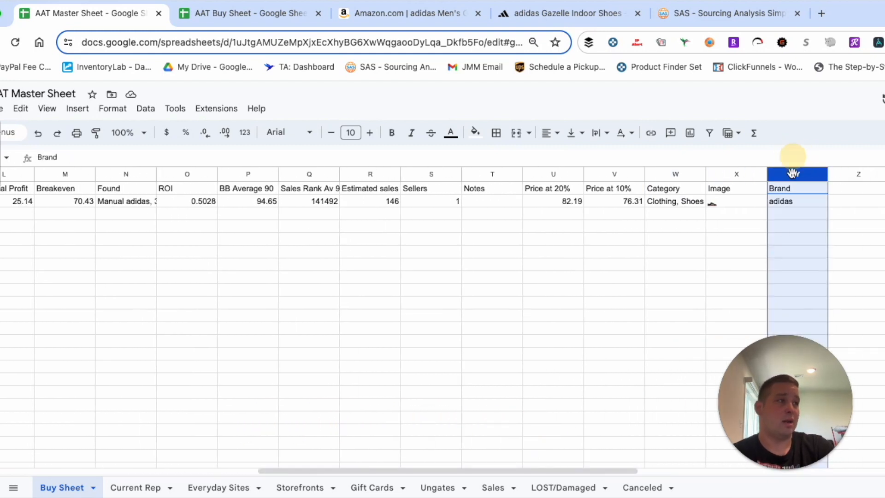
{"action": "left_click", "coordinate": [698, 248]}
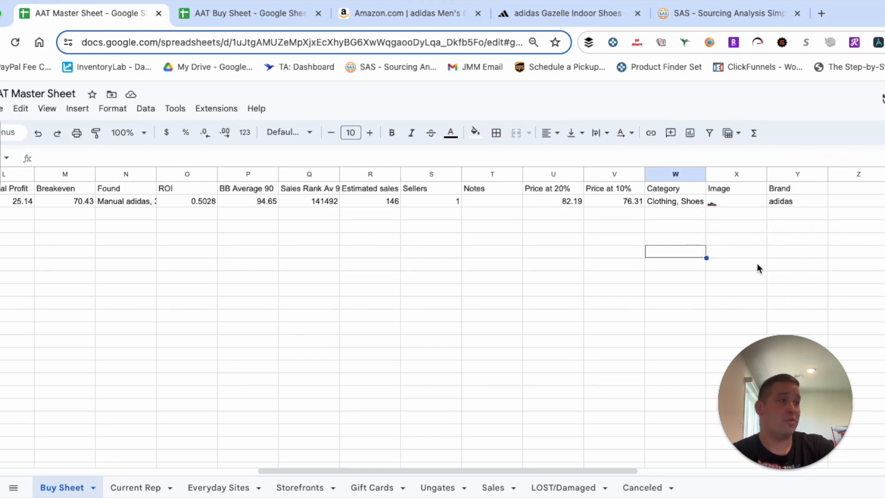
{"action": "left_click", "coordinate": [784, 202]}
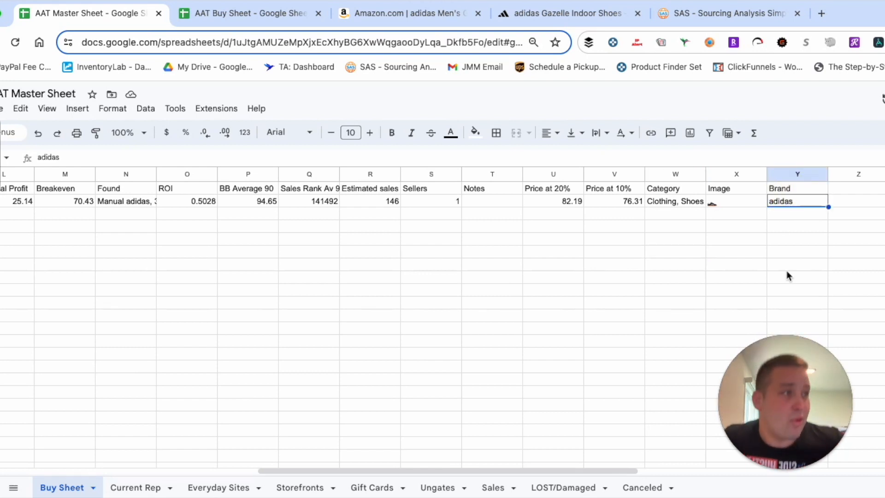
{"action": "left_click", "coordinate": [674, 202]}
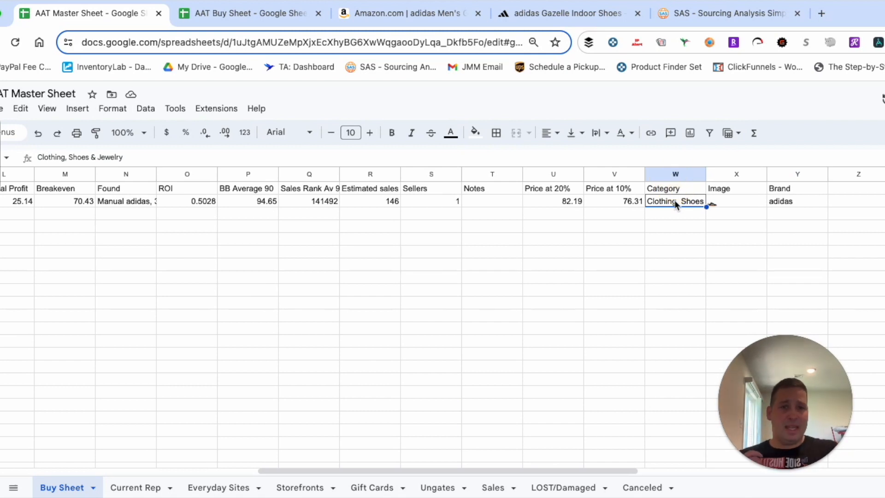
Go through the adidas Gazelle row once more, cell by cell, up to its category.
{"action": "left_click", "coordinate": [508, 215]}
{"action": "key", "text": "Left"}
{"action": "key", "text": "Left"}
{"action": "key", "text": "Left"}
{"action": "key", "text": "Left"}
{"action": "key", "text": "Left"}
{"action": "key", "text": "Left"}
{"action": "key", "text": "Left"}
{"action": "key", "text": "Left"}
{"action": "key", "text": "Left"}
{"action": "key", "text": "Left"}
{"action": "key", "text": "Left"}
{"action": "key", "text": "Left"}
{"action": "key", "text": "Left"}
{"action": "key", "text": "Left"}
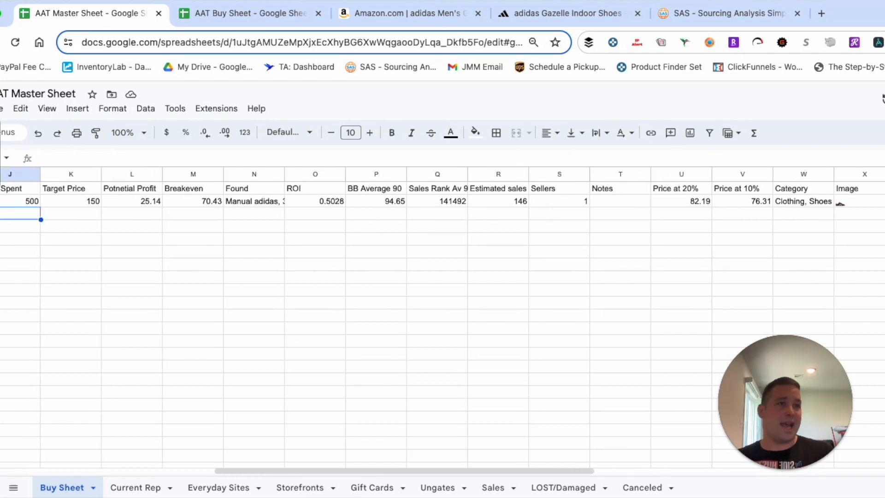
{"action": "key", "text": "Up"}
{"action": "key", "text": "Right"}
{"action": "key", "text": "Right"}
{"action": "key", "text": "Right"}
{"action": "key", "text": "Right"}
{"action": "key", "text": "Right"}
{"action": "key", "text": "Right"}
{"action": "key", "text": "Right"}
{"action": "key", "text": "Right"}
{"action": "key", "text": "Right"}
{"action": "key", "text": "Right"}
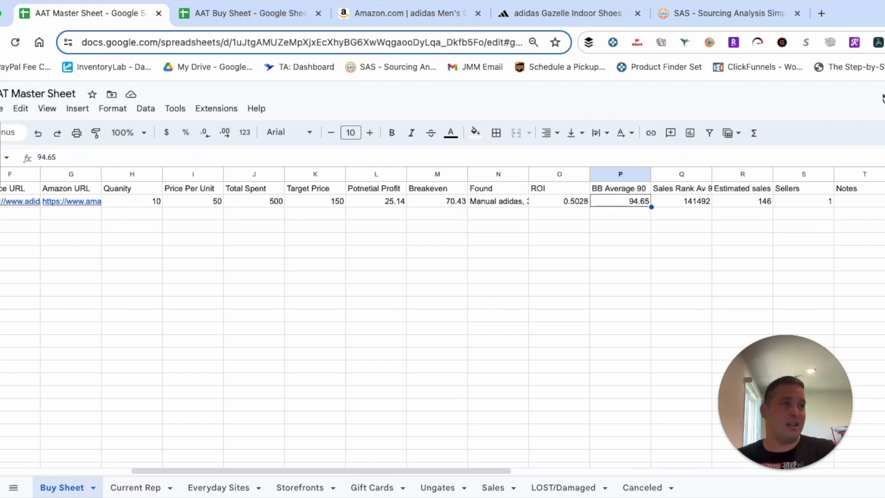
{"action": "key", "text": "Right"}
{"action": "key", "text": "Right"}
{"action": "key", "text": "Right"}
{"action": "key", "text": "Right"}
{"action": "key", "text": "Right"}
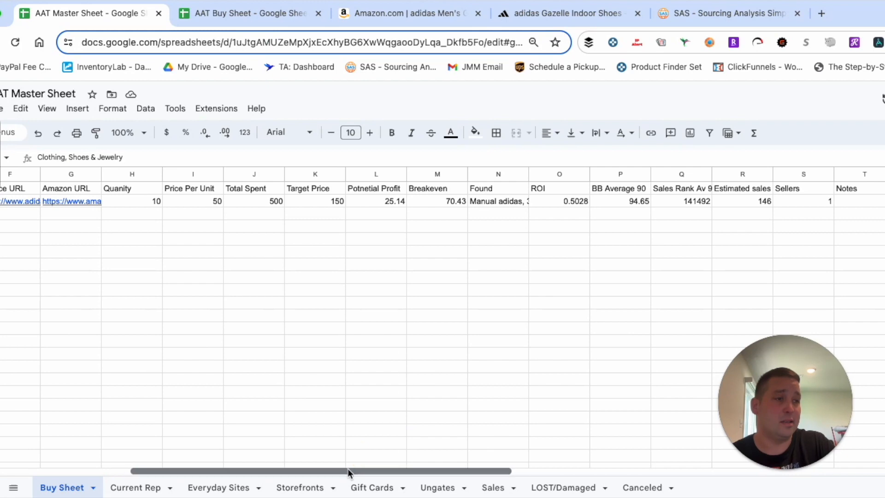
{"action": "left_click_drag", "start_coordinate": [349, 470], "coordinate": [508, 469]}
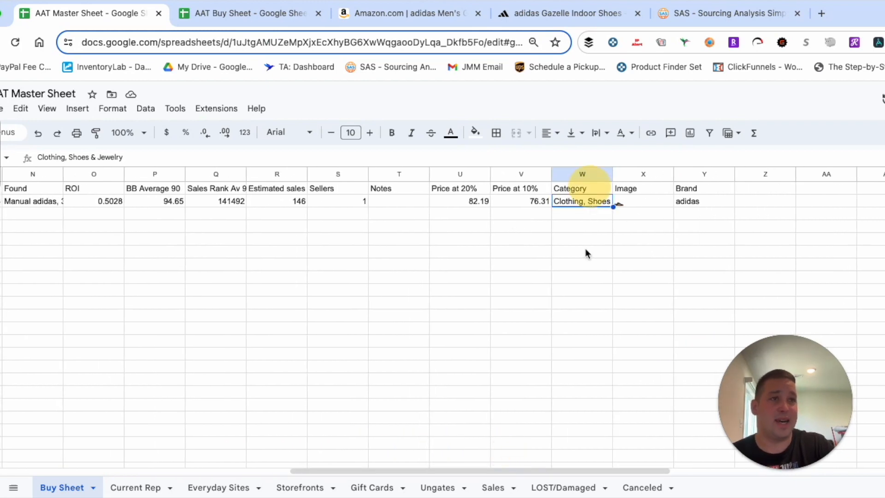
{"action": "left_click", "coordinate": [572, 213]}
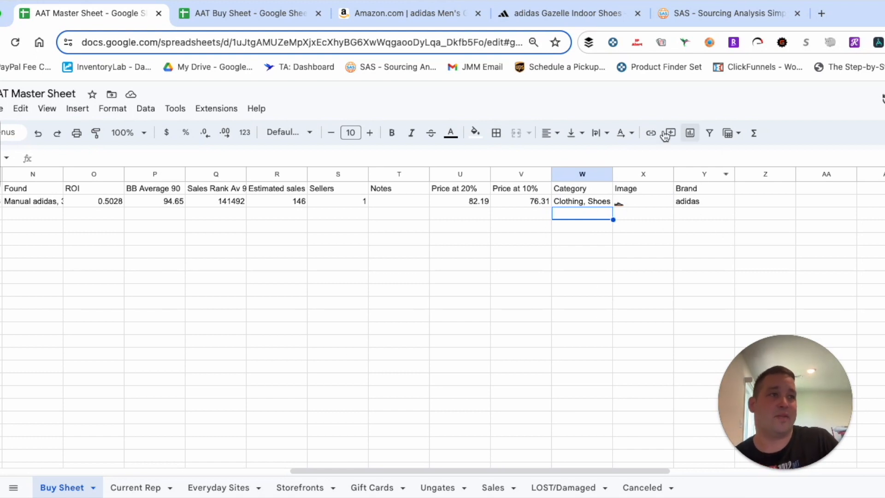
Return to the start of the buy sheet and examine the Total Spent formula of the adidas Gazelle row.
{"action": "mouse_move", "coordinate": [386, 468]}
{"action": "left_mouse_down"}
{"action": "mouse_move", "coordinate": [157, 469]}
{"action": "mouse_move", "coordinate": [10, 452]}
{"action": "mouse_move", "coordinate": [118, 472]}
{"action": "mouse_move", "coordinate": [92, 470]}
{"action": "mouse_move", "coordinate": [465, 435]}
{"action": "mouse_move", "coordinate": [48, 429]}
{"action": "mouse_move", "coordinate": [111, 426]}
{"action": "mouse_move", "coordinate": [63, 421]}
{"action": "left_mouse_up"}
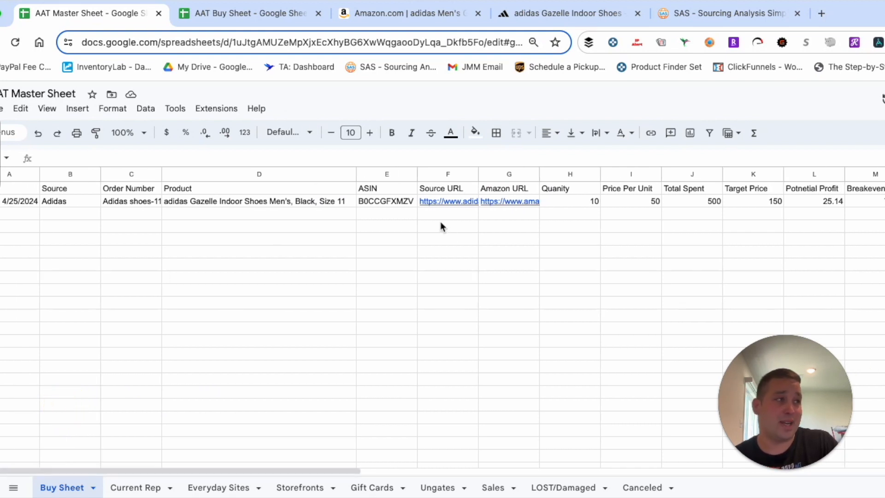
{"action": "left_click_drag", "start_coordinate": [692, 205], "coordinate": [697, 239]}
{"action": "left_click", "coordinate": [609, 228]}
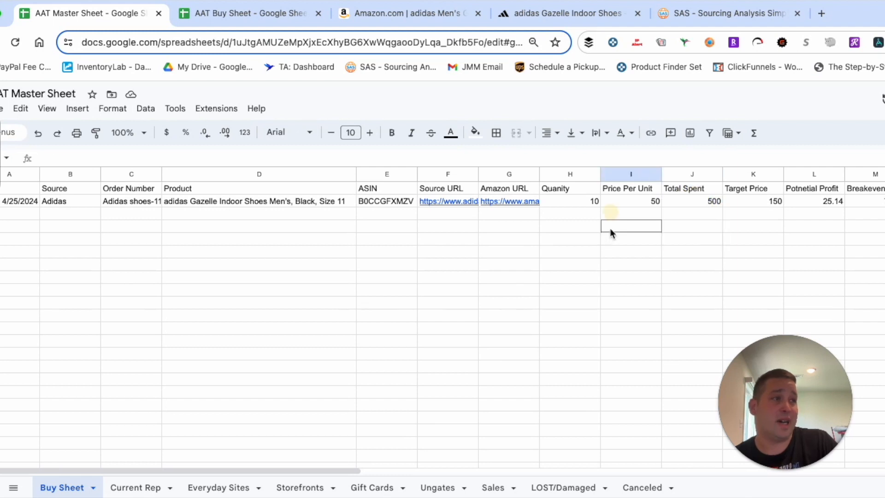
{"action": "left_click", "coordinate": [705, 200]}
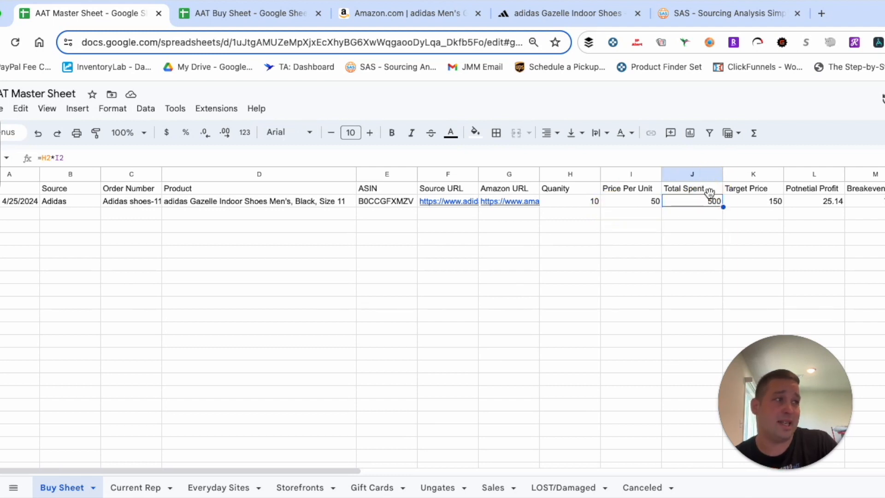
Check the target price, product and ASIN of the adidas Gazelle row in the master sheet's Buy Sheet.
{"action": "left_click", "coordinate": [750, 203]}
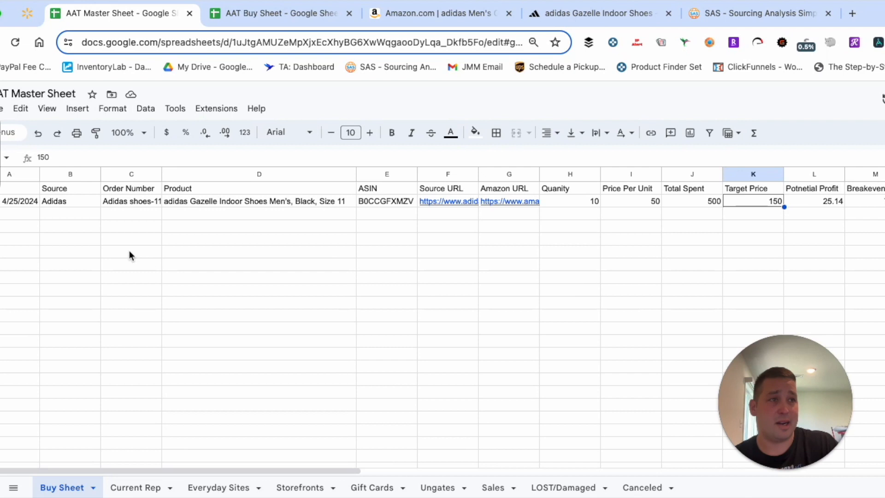
{"action": "left_click", "coordinate": [237, 251]}
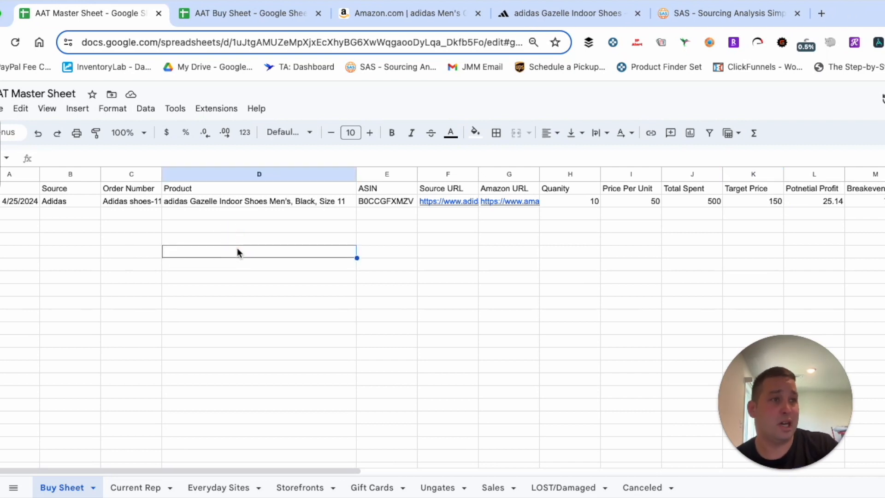
{"action": "left_click", "coordinate": [233, 217]}
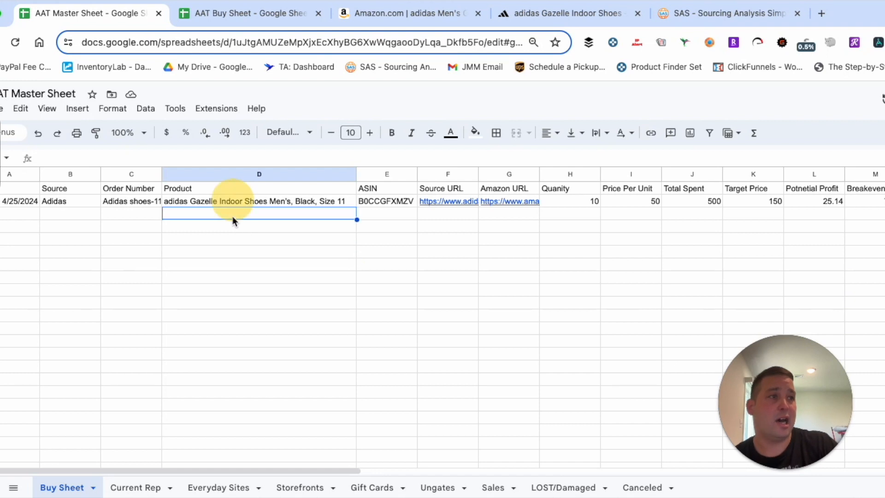
{"action": "key", "text": "Up"}
{"action": "key", "text": "Right"}
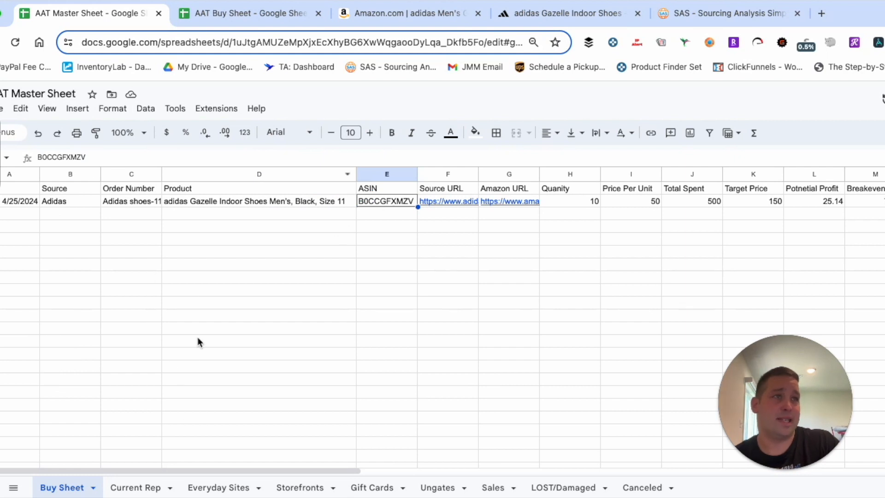
View the separate AAT Buy Sheet spreadsheet and the master sheet's Current Rep sheet, ending on the master's Buy Sheet.
{"action": "left_click", "coordinate": [265, 13]}
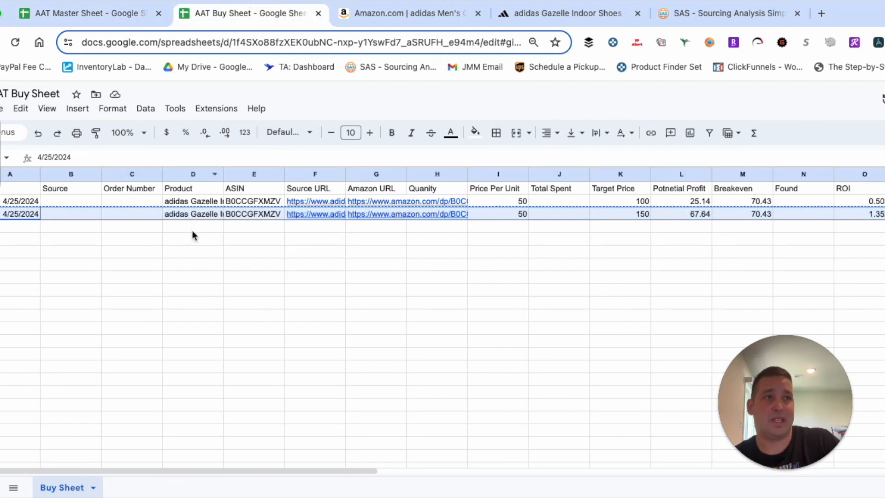
{"action": "left_click", "coordinate": [102, 19]}
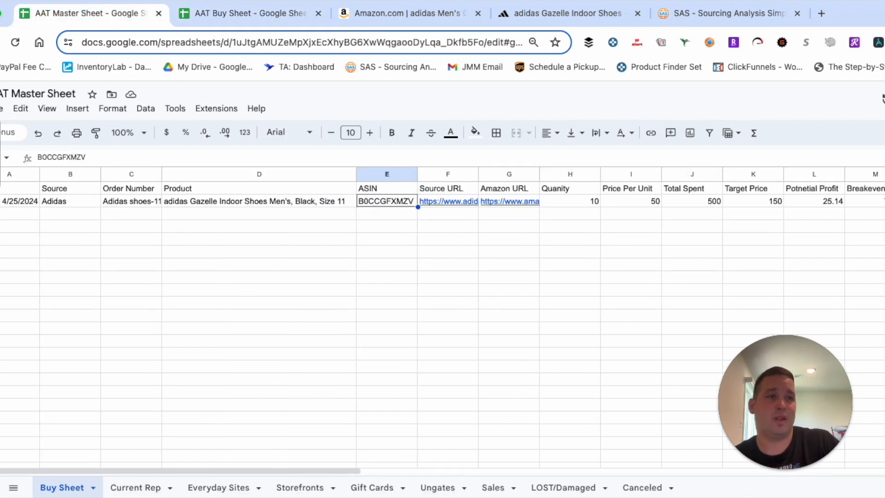
{"action": "left_click", "coordinate": [139, 491]}
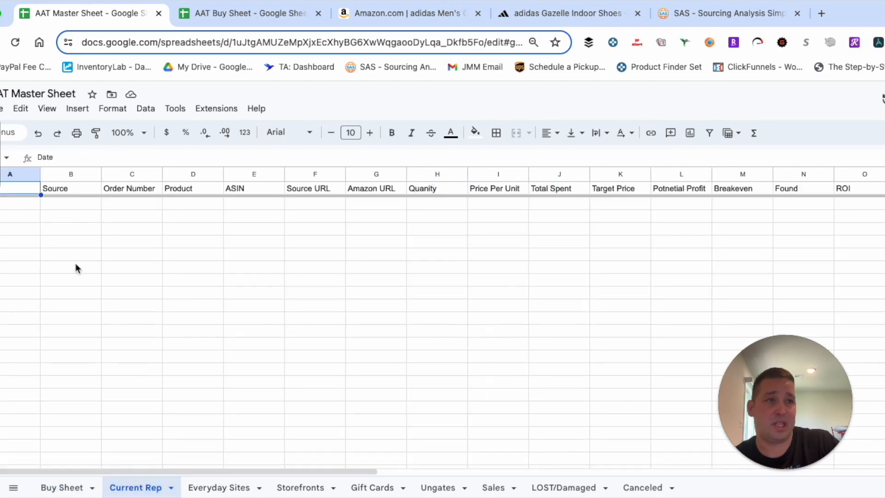
{"action": "left_click", "coordinate": [63, 488]}
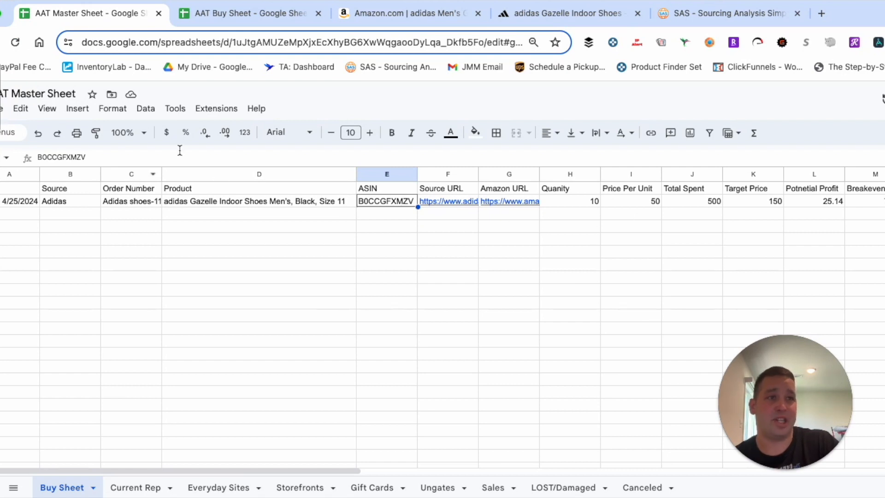
{"action": "left_click", "coordinate": [3, 201]}
{"action": "right_click", "coordinate": [2, 201]}
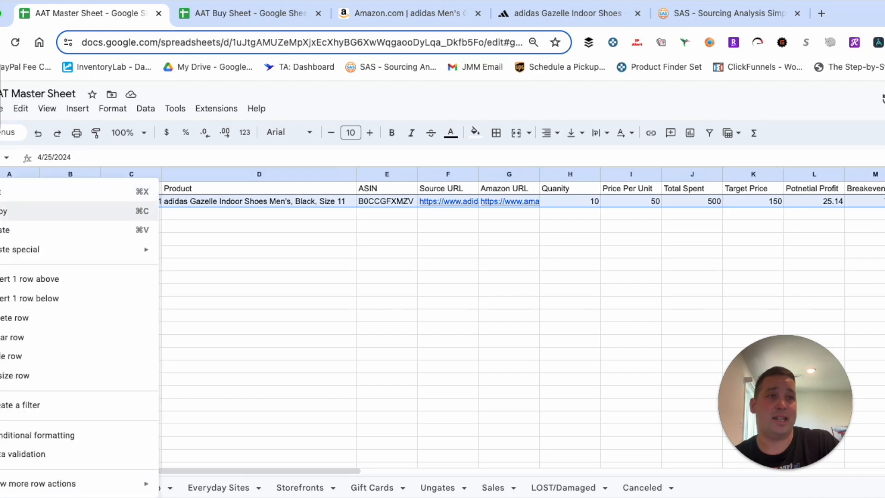
{"action": "left_click", "coordinate": [362, 281]}
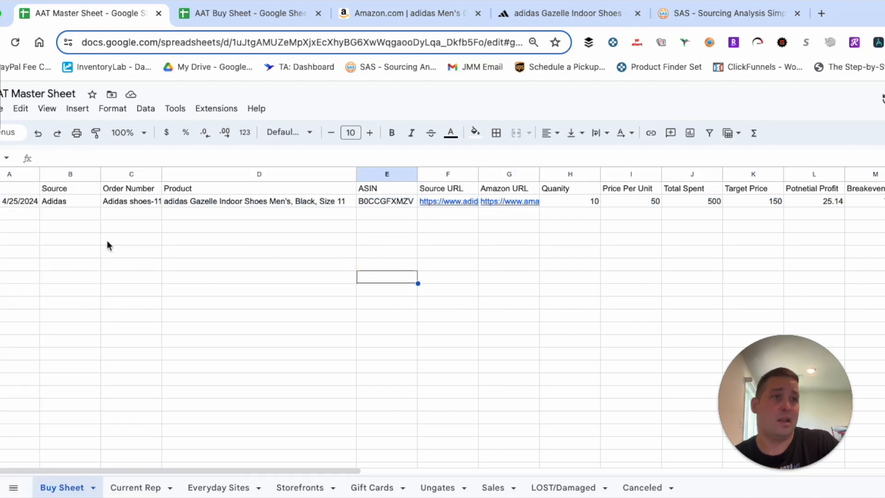
Recheck the adidas Gazelle product name and compare the Buy Sheet with the column headers of Current Rep.
{"action": "left_click", "coordinate": [176, 201]}
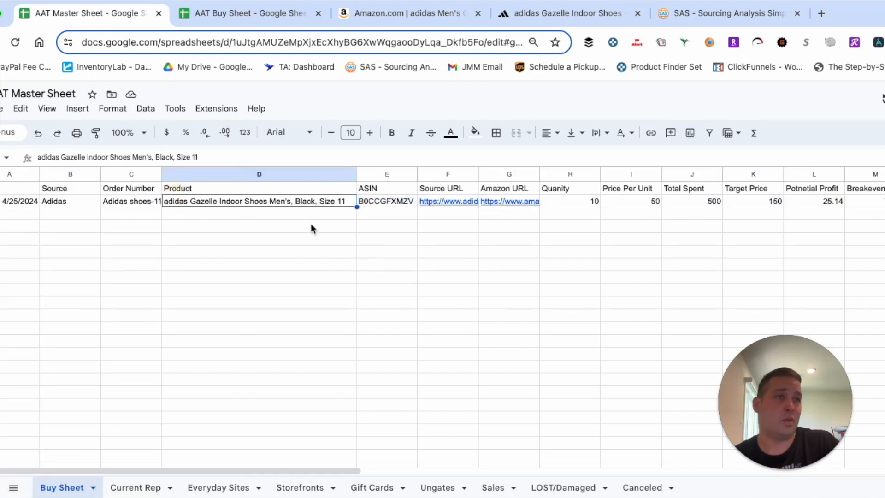
{"action": "left_click", "coordinate": [138, 487]}
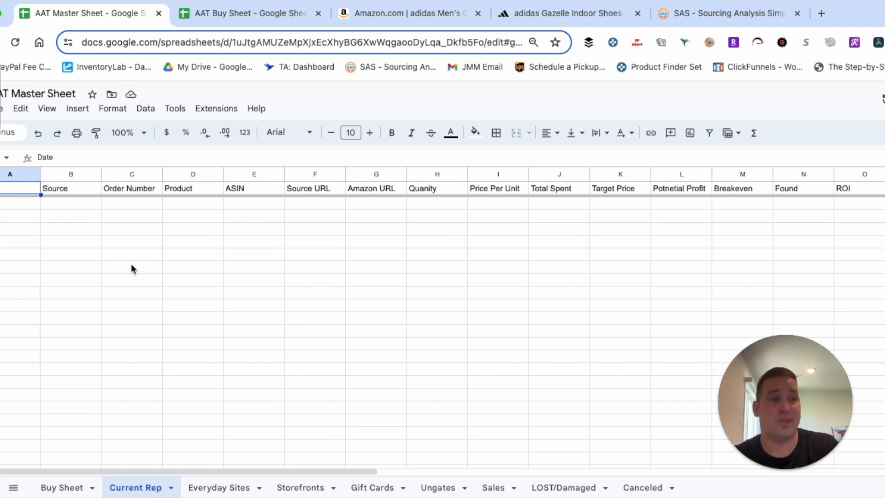
{"action": "left_click", "coordinate": [62, 487]}
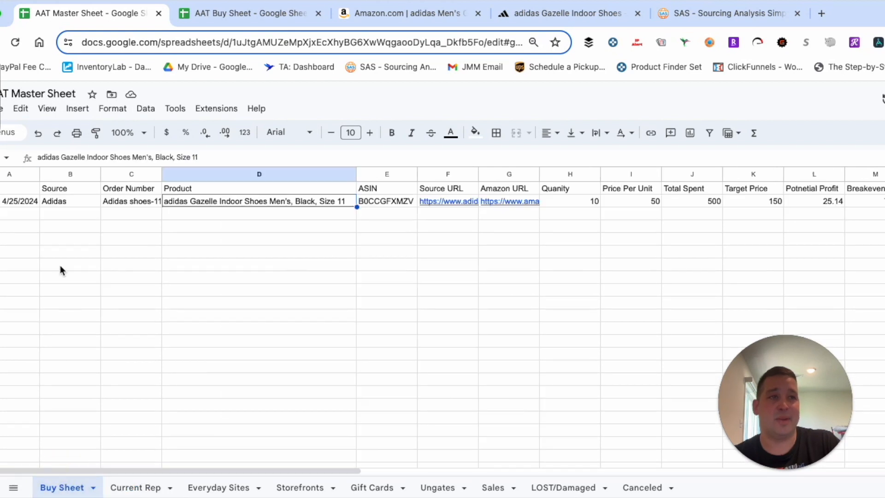
Copy the whole adidas Gazelle row from the Buy Sheet and paste it into the first row below the Current Rep headers.
{"action": "left_click", "coordinate": [2, 201]}
{"action": "right_click", "coordinate": [28, 203]}
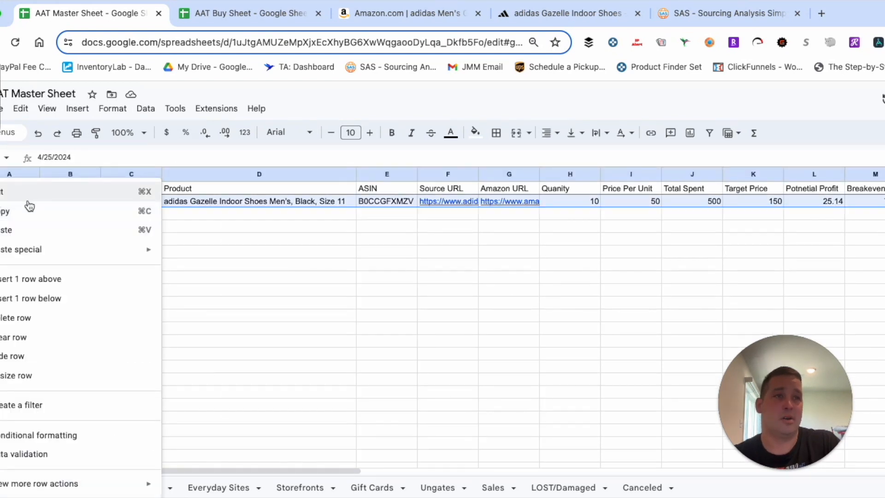
{"action": "left_click", "coordinate": [12, 212]}
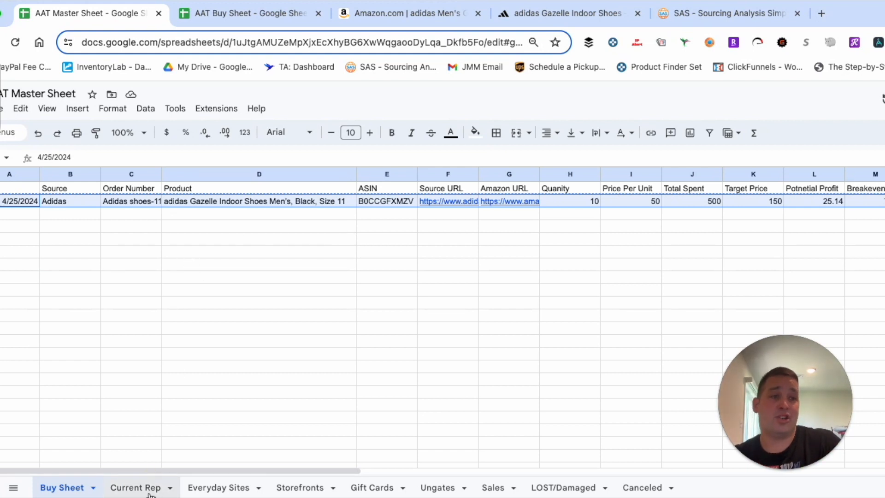
{"action": "left_click", "coordinate": [135, 487]}
{"action": "left_click", "coordinate": [9, 204]}
{"action": "right_click", "coordinate": [9, 203]}
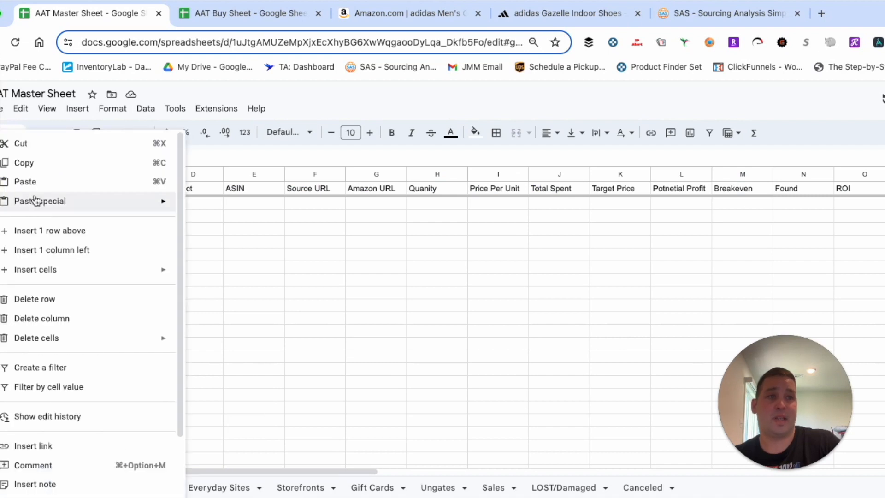
{"action": "left_click", "coordinate": [26, 181]}
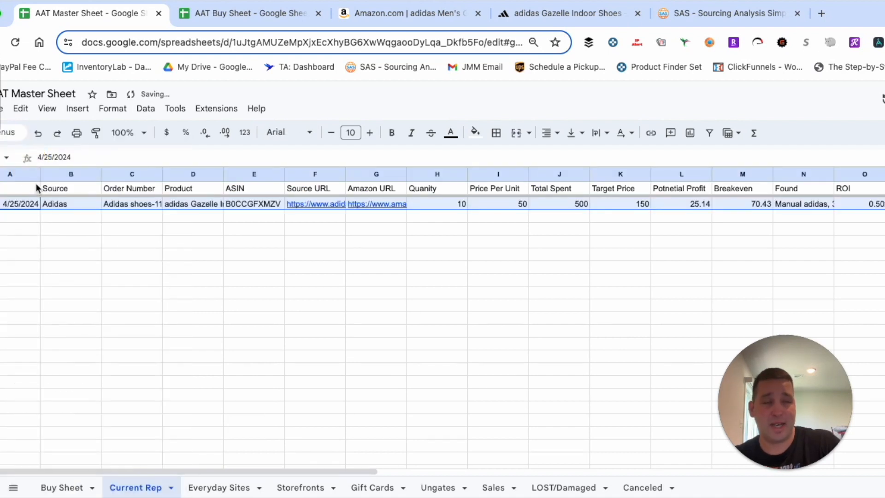
Set the date of the adidas Gazelle row in Current Rep to 5/7/2024.
{"action": "double_click", "coordinate": [12, 204]}
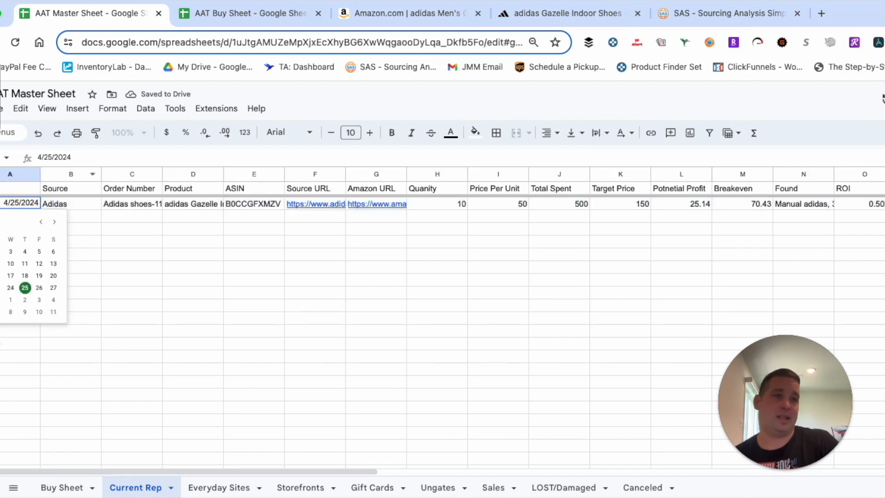
{"action": "left_click", "coordinate": [1, 312]}
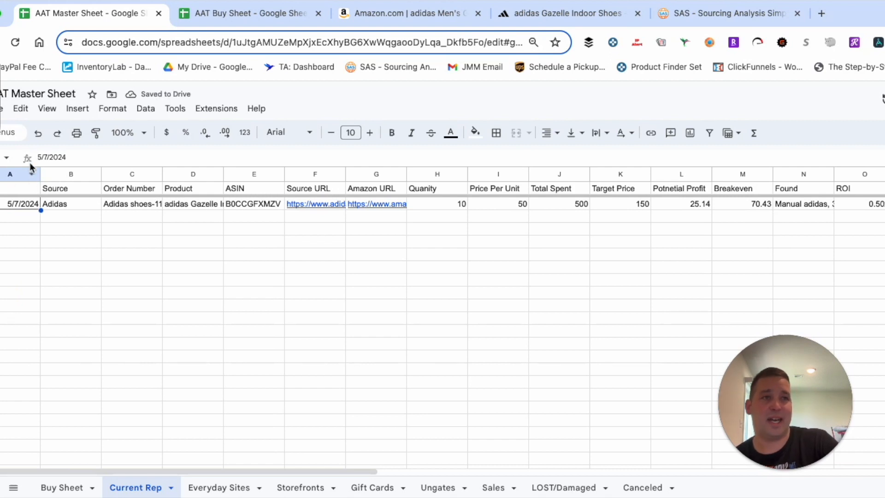
Review the adidas row in Current Rep from source and quantity through unit price, total spent, target price and potential profit to breakeven.
{"action": "left_click", "coordinate": [44, 204]}
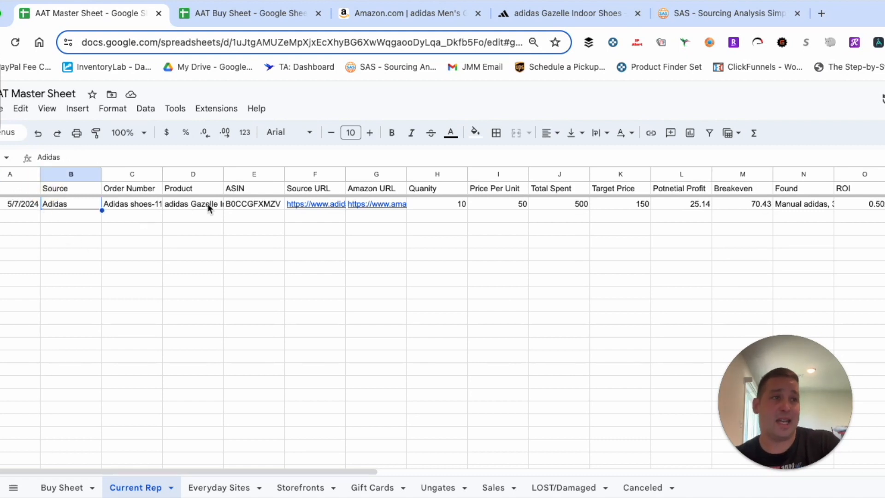
{"action": "left_click", "coordinate": [446, 207]}
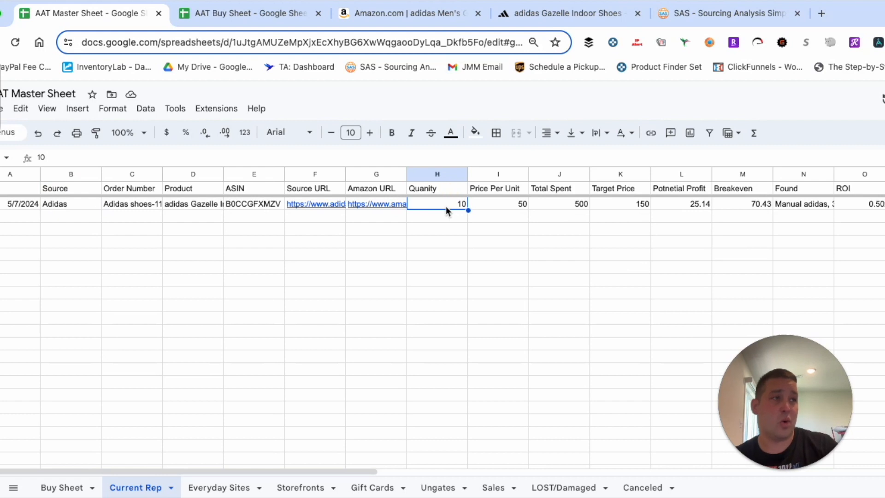
{"action": "key", "text": "Right"}
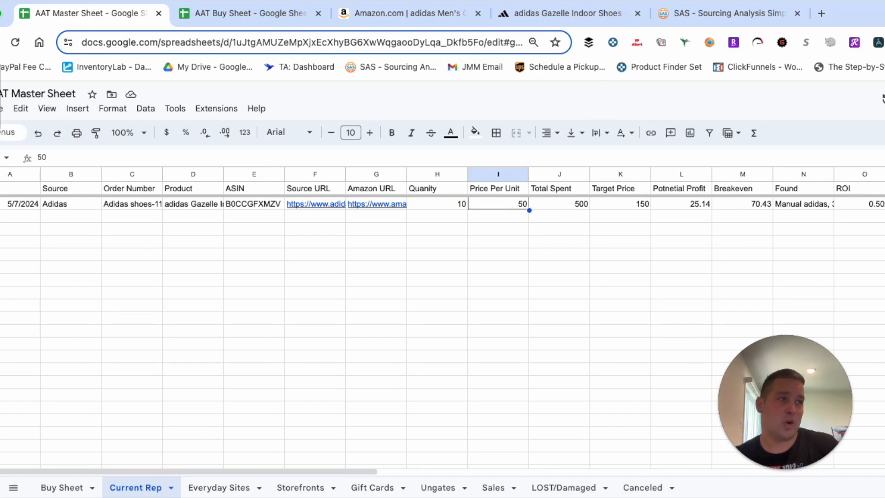
{"action": "key", "text": "Right"}
{"action": "key", "text": "Right"}
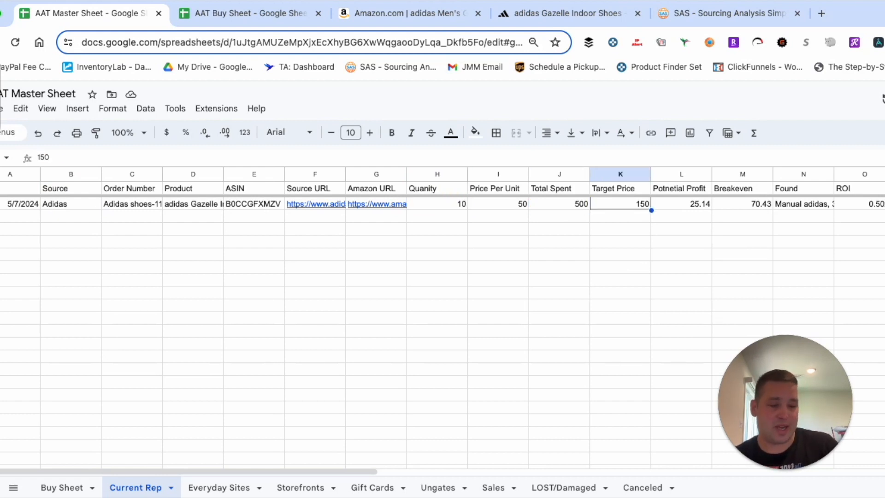
{"action": "key", "text": "Left"}
{"action": "key", "text": "Left"}
{"action": "key", "text": "Left"}
{"action": "key", "text": "Right"}
{"action": "key", "text": "Right"}
{"action": "key", "text": "Right"}
{"action": "key", "text": "Right"}
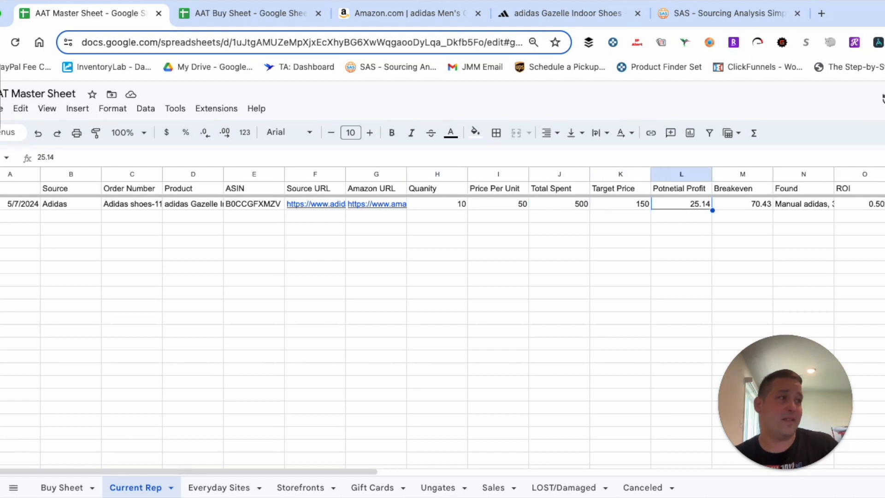
{"action": "key", "text": "Right"}
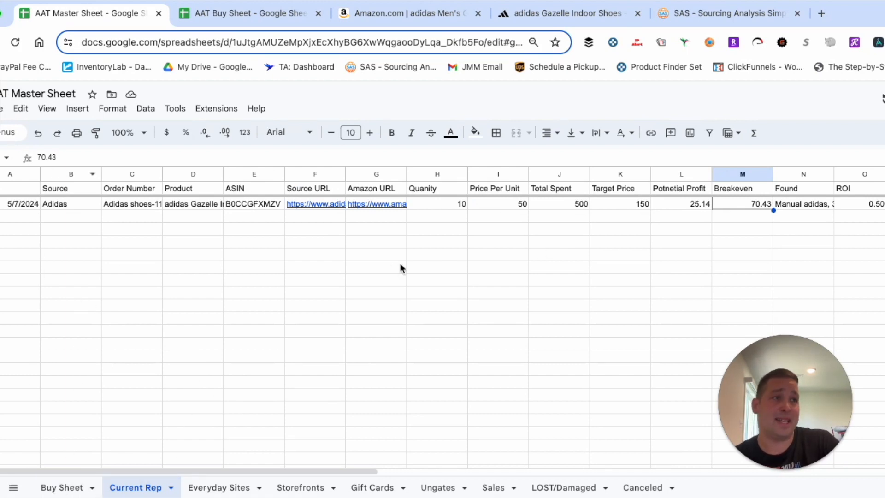
{"action": "left_click", "coordinate": [30, 220]}
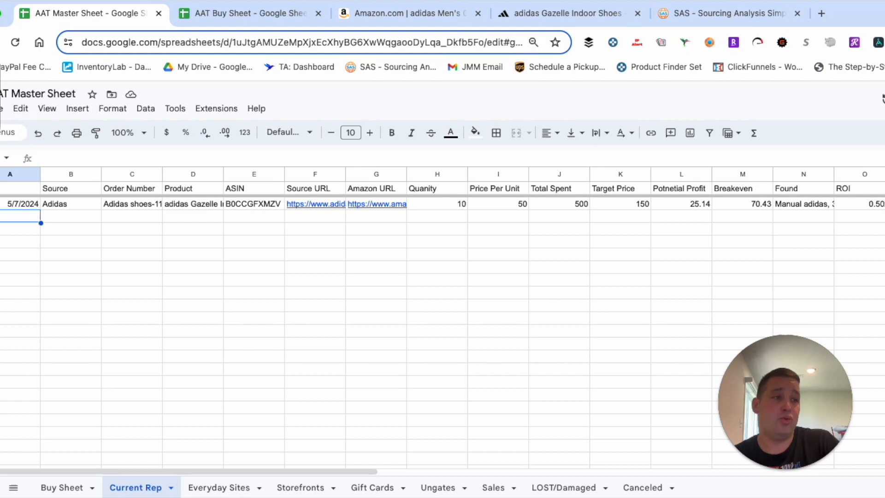
{"action": "left_click", "coordinate": [0, 204]}
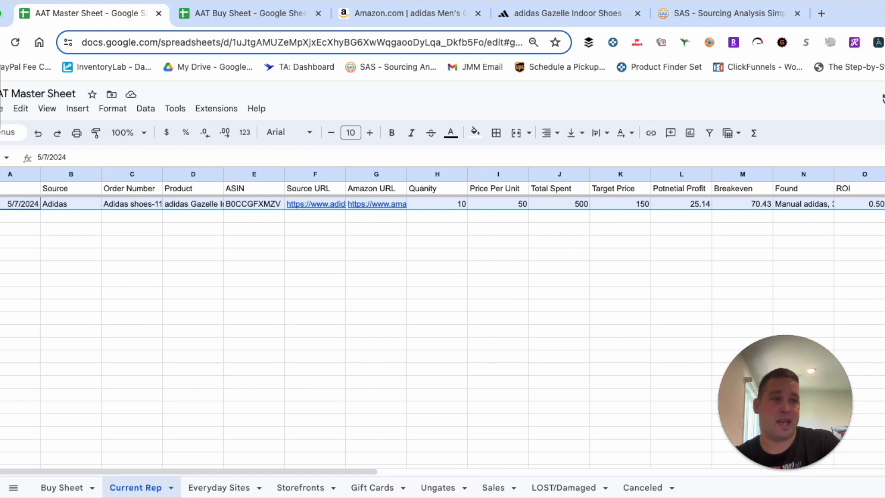
Open the Everyday Sites sheet and examine the site name and notes of the Nike entry.
{"action": "left_click", "coordinate": [237, 490]}
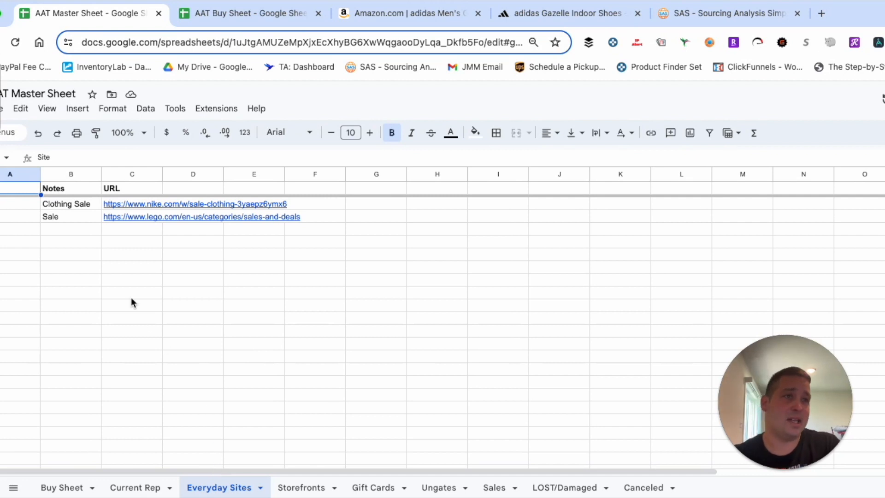
{"action": "left_click", "coordinate": [74, 204]}
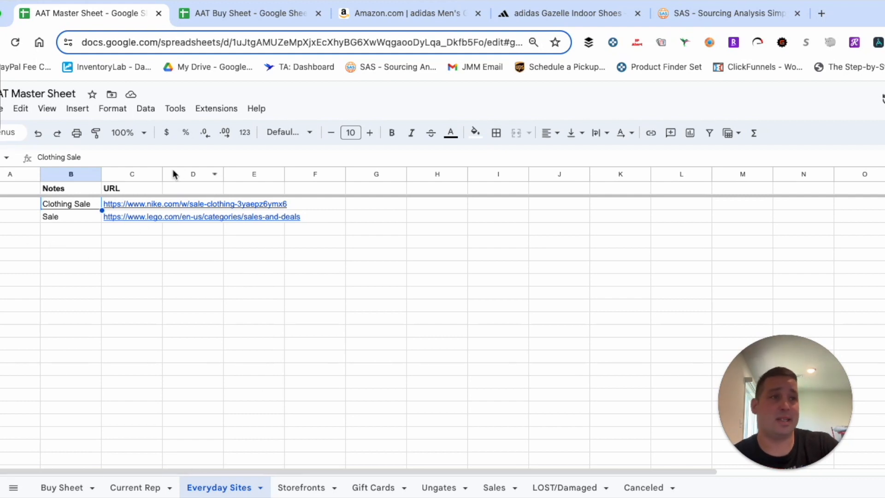
{"action": "left_click", "coordinate": [14, 205]}
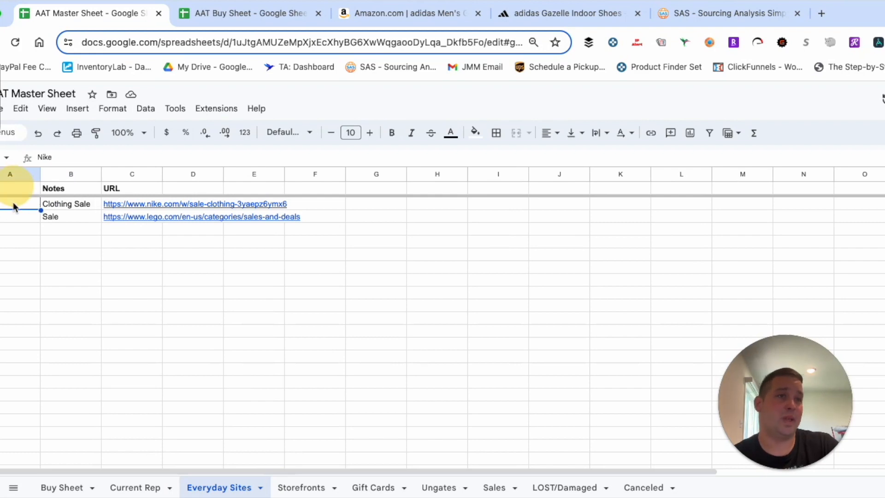
{"action": "left_click", "coordinate": [92, 204]}
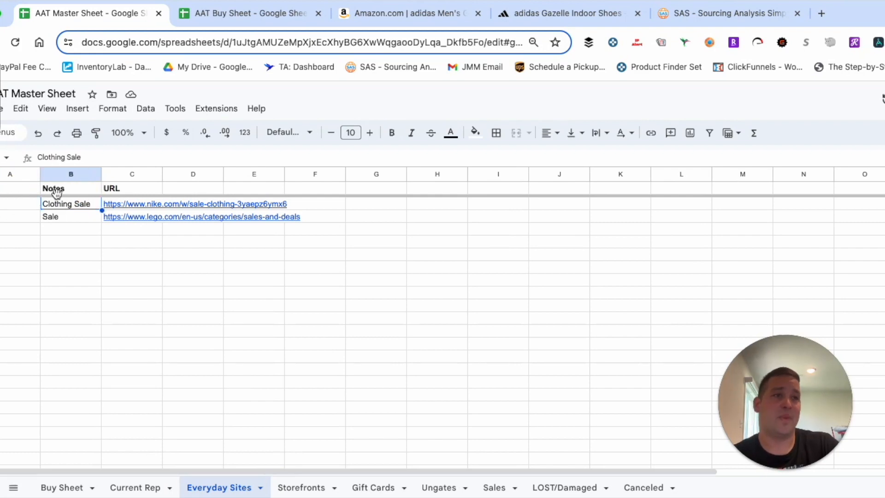
Open the Nike clothing sale link from Everyday Sites and browse the discounted products on the page.
{"action": "left_click", "coordinate": [123, 205]}
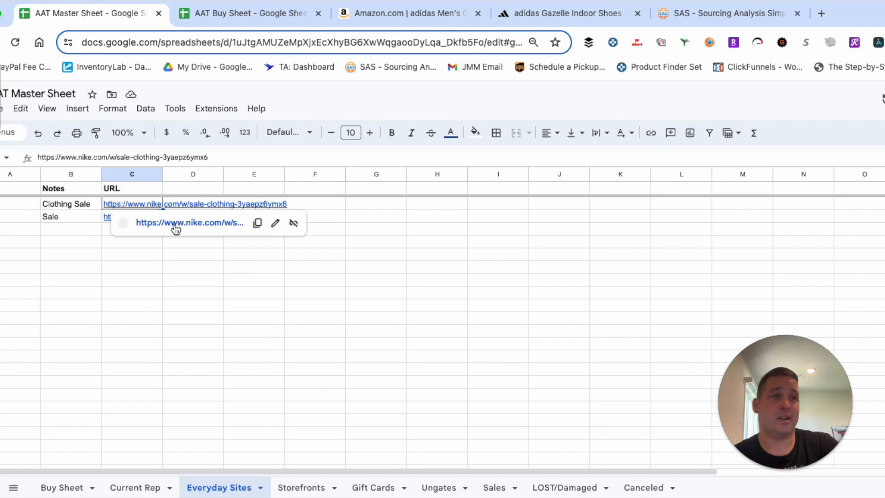
{"action": "left_click", "coordinate": [175, 228]}
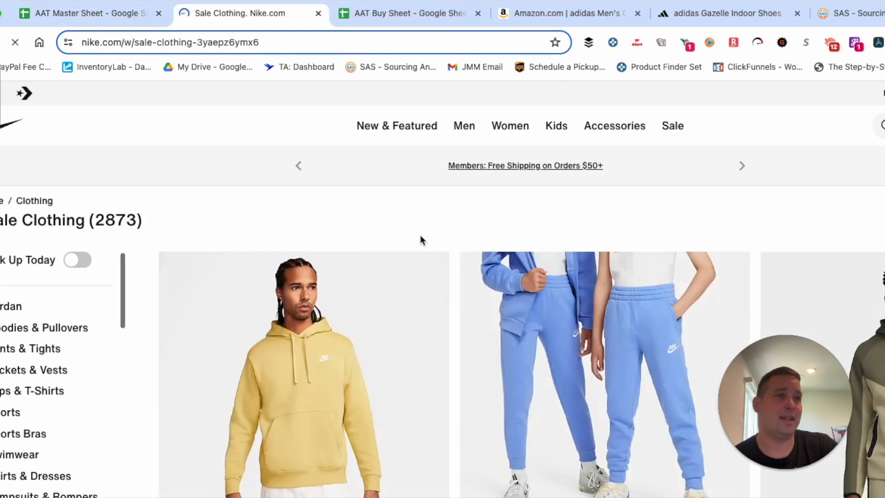
{"action": "scroll", "coordinate": [419, 242], "scroll_direction": "down", "scroll_amount": 2}
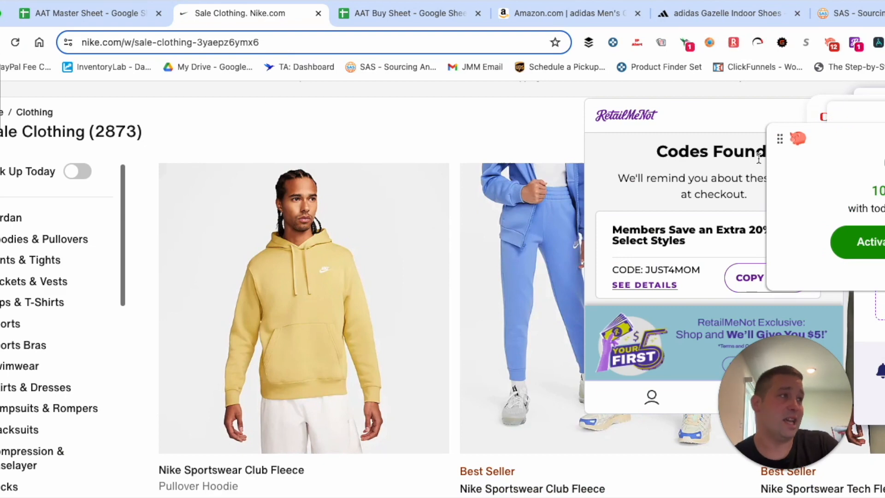
{"action": "scroll", "coordinate": [238, 171], "scroll_direction": "down", "scroll_amount": 5}
{"action": "scroll", "coordinate": [258, 226], "scroll_direction": "up", "scroll_amount": 1}
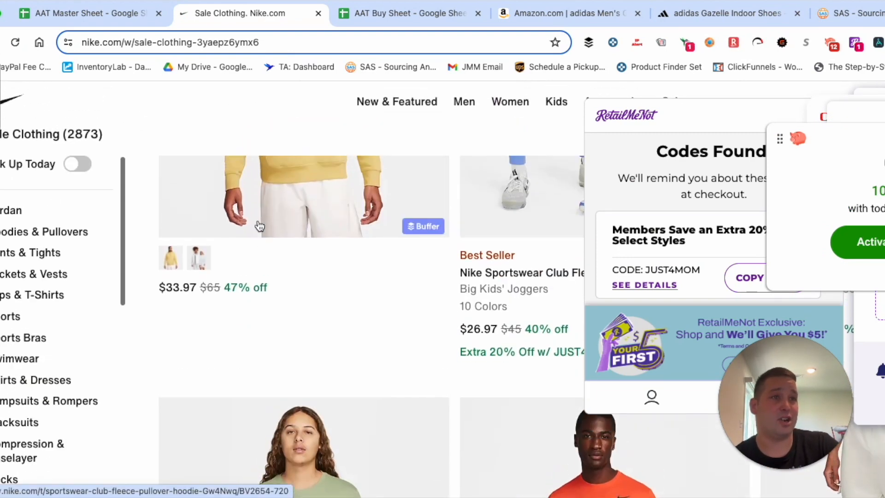
Look through more discounted clothing on the Nike sale page and close the page.
{"action": "scroll", "coordinate": [257, 222], "scroll_direction": "up", "scroll_amount": 3}
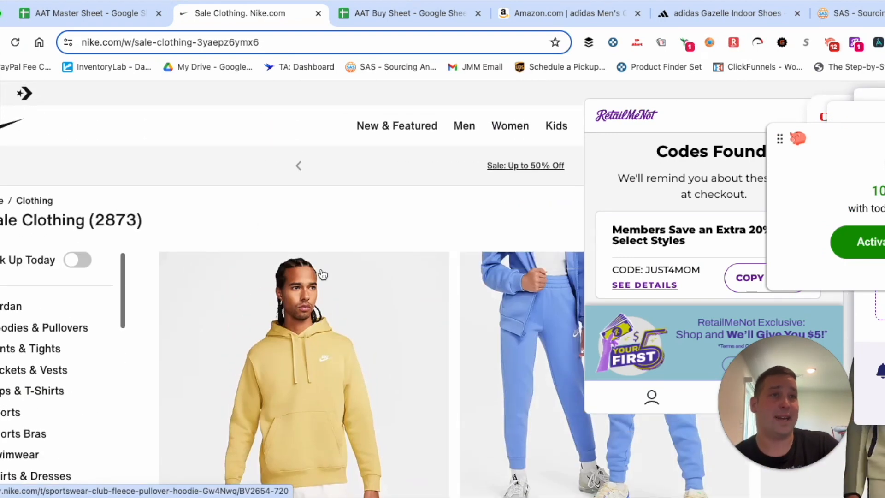
{"action": "scroll", "coordinate": [322, 274], "scroll_direction": "down", "scroll_amount": 10}
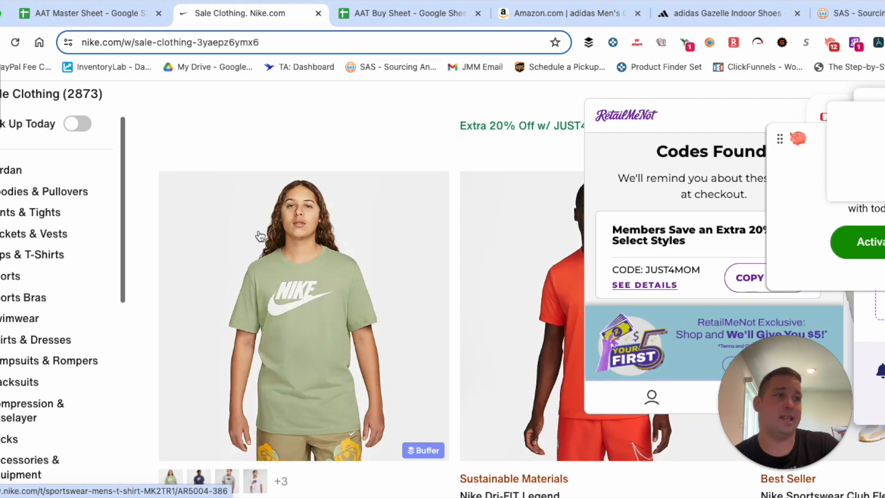
{"action": "left_click", "coordinate": [318, 14]}
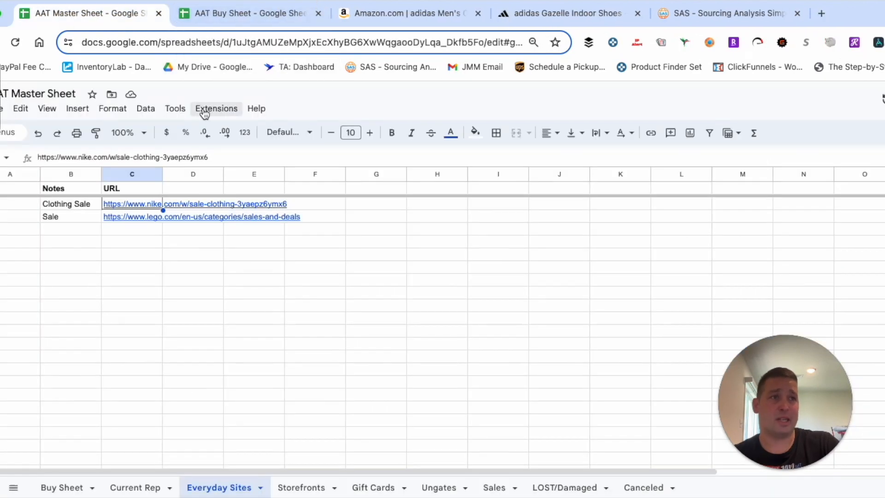
Open the LEGO sale link from the Everyday Sites sheet and browse the discounted sets and key chains.
{"action": "left_click", "coordinate": [10, 229]}
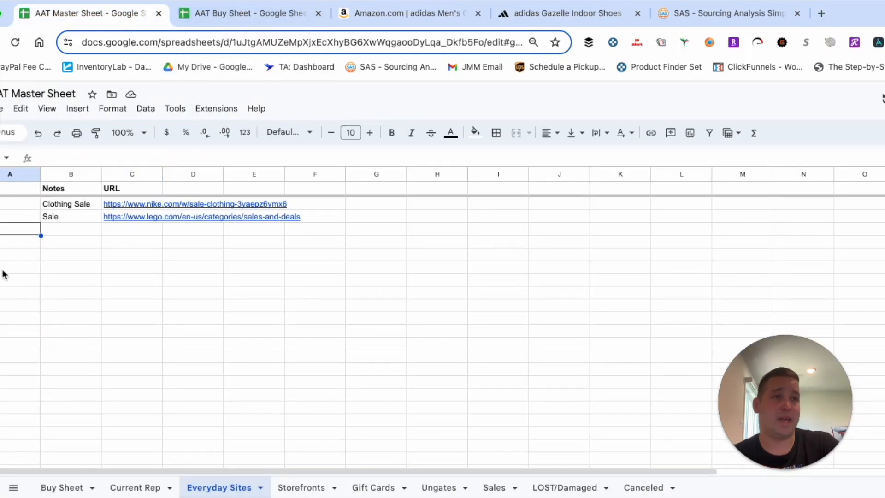
{"action": "left_click", "coordinate": [126, 216]}
{"action": "left_click", "coordinate": [156, 231]}
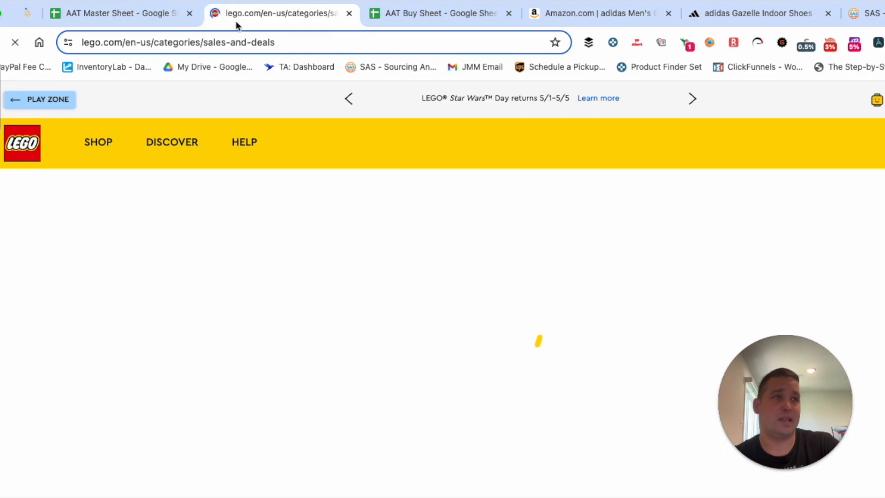
{"action": "scroll", "coordinate": [257, 286], "scroll_direction": "down", "scroll_amount": 8}
{"action": "scroll", "coordinate": [257, 287], "scroll_direction": "down", "scroll_amount": 10}
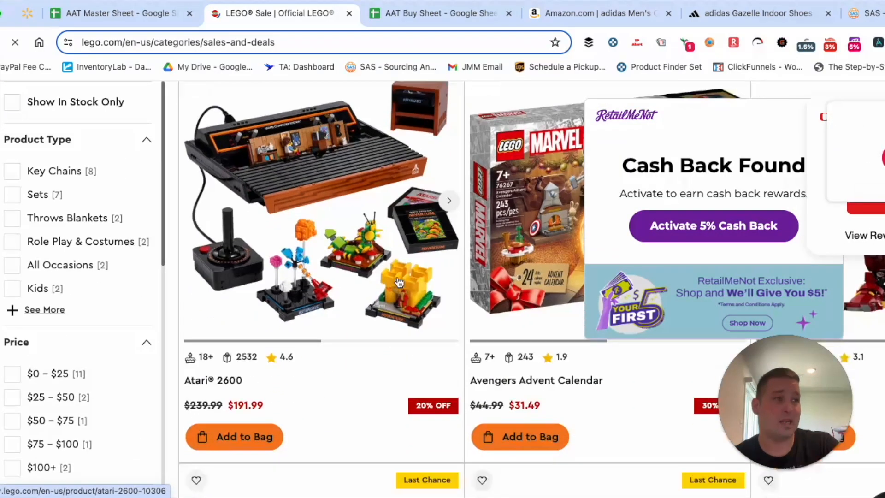
{"action": "scroll", "coordinate": [392, 284], "scroll_direction": "down", "scroll_amount": 10}
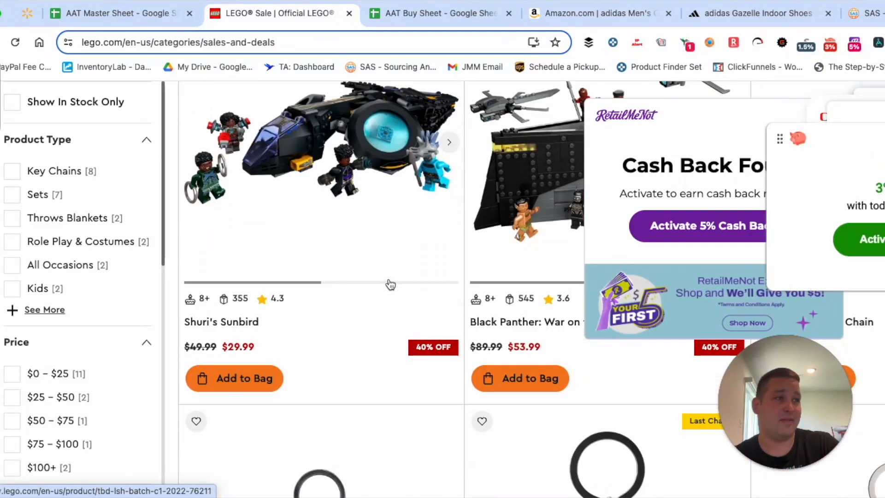
{"action": "key", "text": "super+minus"}
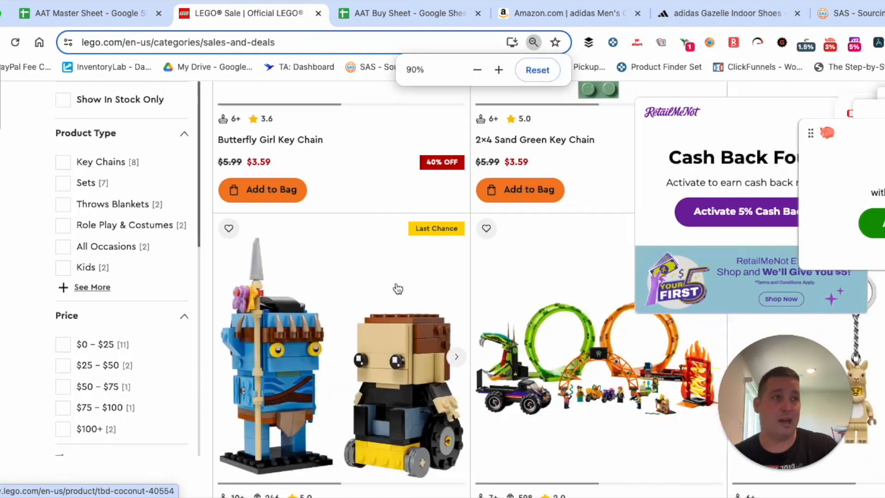
{"action": "key", "text": "super+plus"}
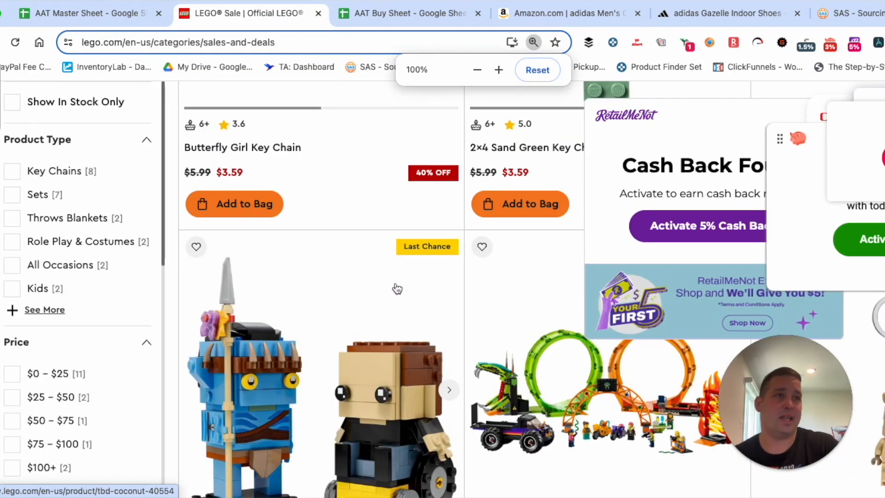
{"action": "scroll", "coordinate": [396, 289], "scroll_direction": "down", "scroll_amount": 10}
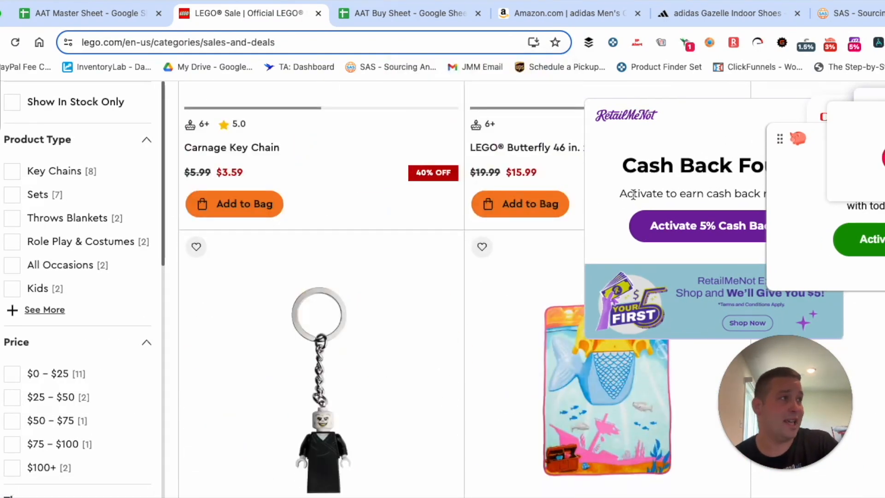
{"action": "scroll", "coordinate": [389, 231], "scroll_direction": "up", "scroll_amount": 15}
{"action": "scroll", "coordinate": [360, 217], "scroll_direction": "down", "scroll_amount": 2}
Open the Storefronts sheet of the AAT Master Sheet and examine the name, Store, Store front and SellerID columns.
{"action": "left_click", "coordinate": [113, 16]}
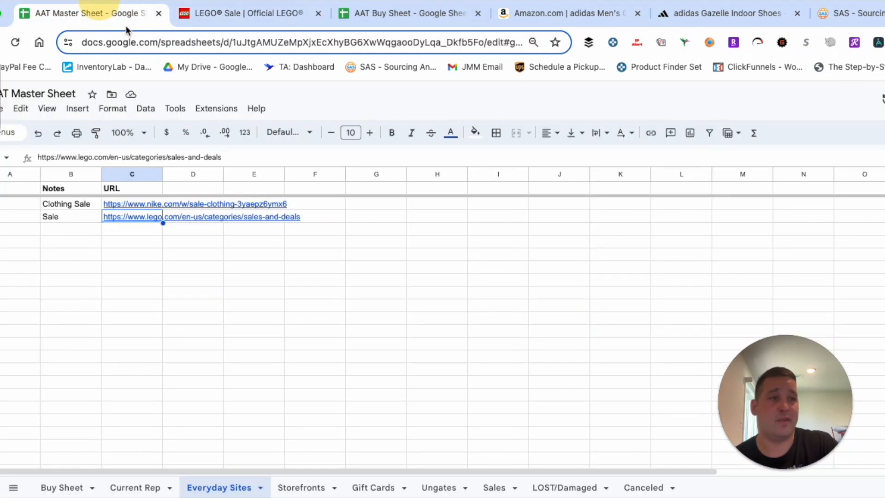
{"action": "left_click", "coordinate": [295, 487]}
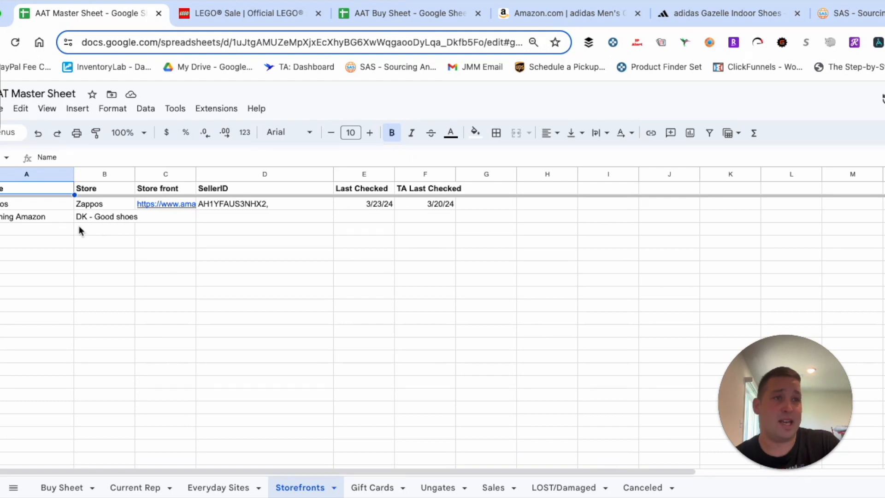
{"action": "left_click", "coordinate": [35, 203]}
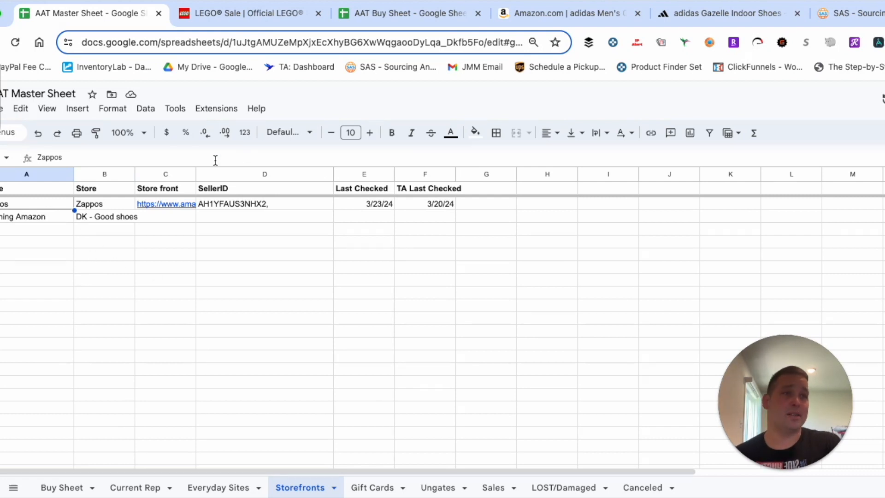
{"action": "left_click", "coordinate": [24, 187]}
{"action": "left_click", "coordinate": [101, 190]}
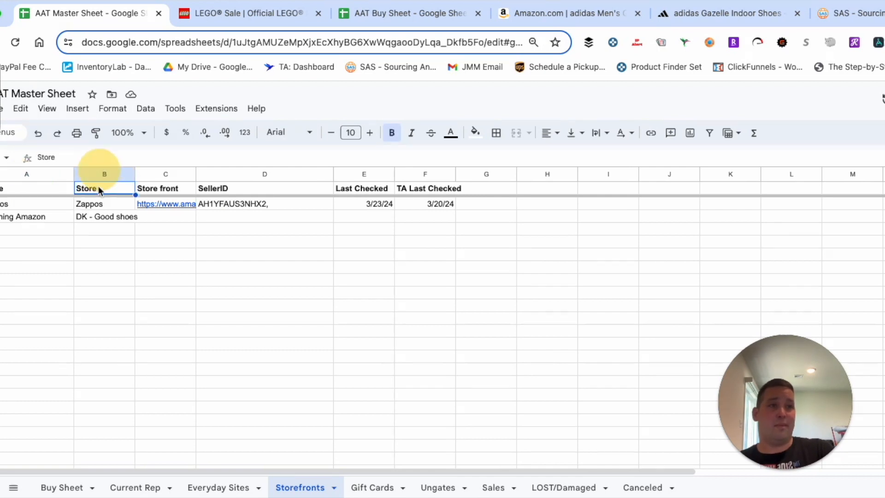
{"action": "left_click", "coordinate": [162, 192]}
{"action": "left_click", "coordinate": [222, 189]}
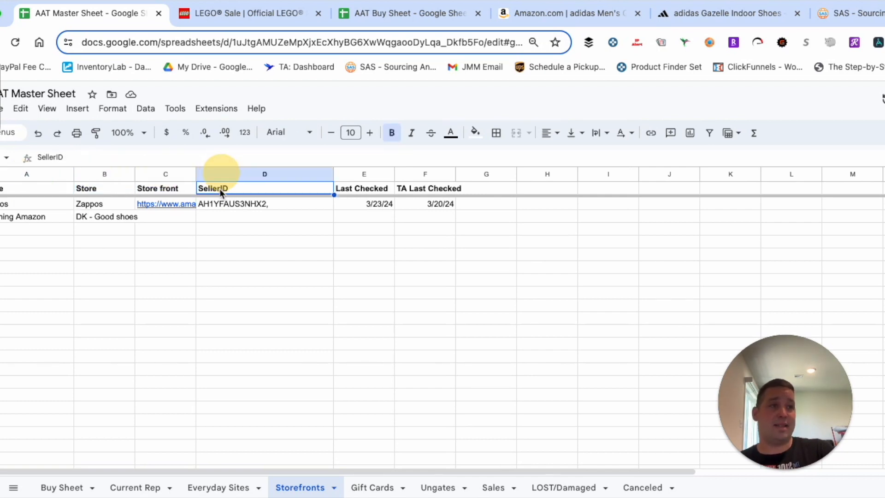
Check the Last Checked and TA Last Checked dates of the Zappos storefront.
{"action": "left_click", "coordinate": [371, 189]}
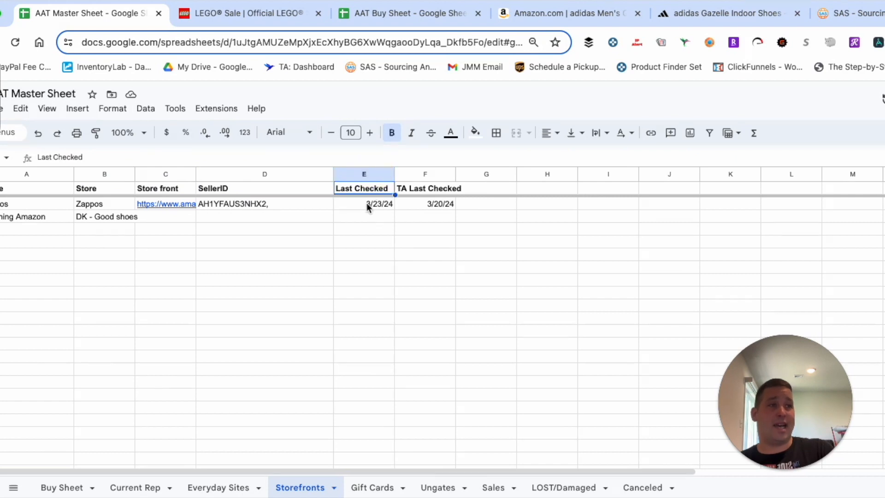
{"action": "left_click", "coordinate": [362, 204]}
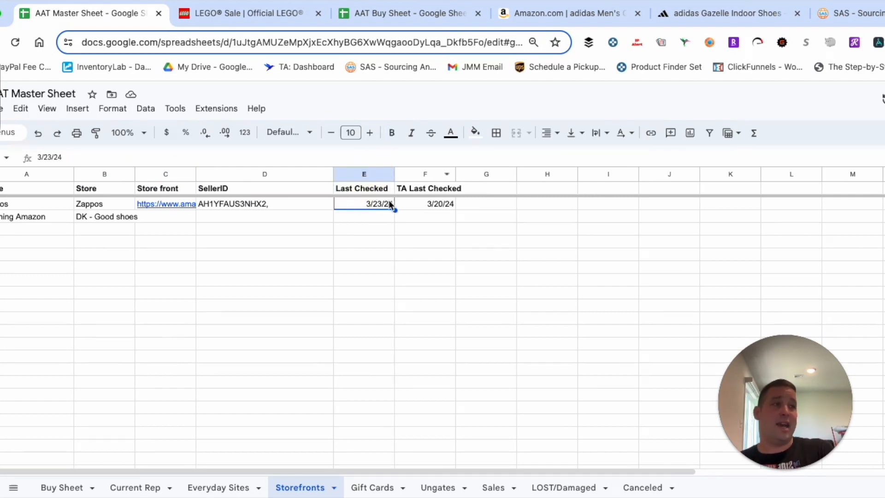
{"action": "left_click", "coordinate": [408, 191]}
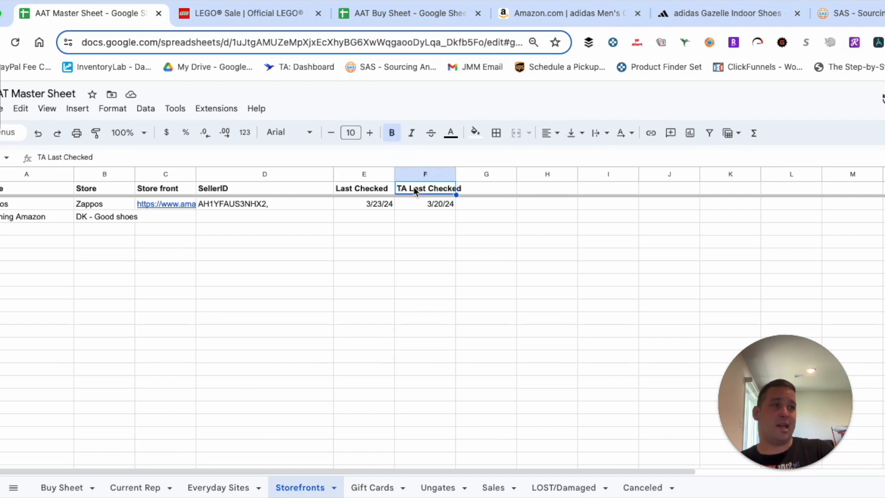
{"action": "left_click", "coordinate": [423, 205]}
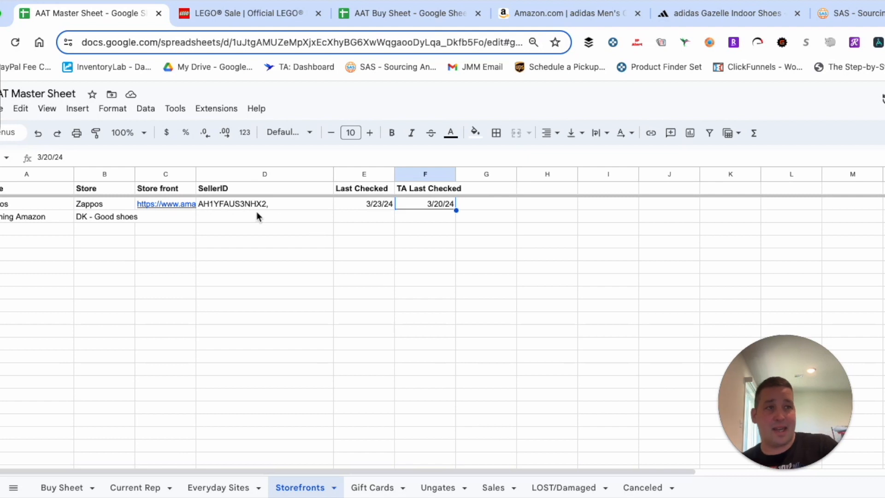
Open the Zappos storefront link on Amazon, close the LEGO page and look over the seller's products.
{"action": "mouse_move", "coordinate": [134, 197]}
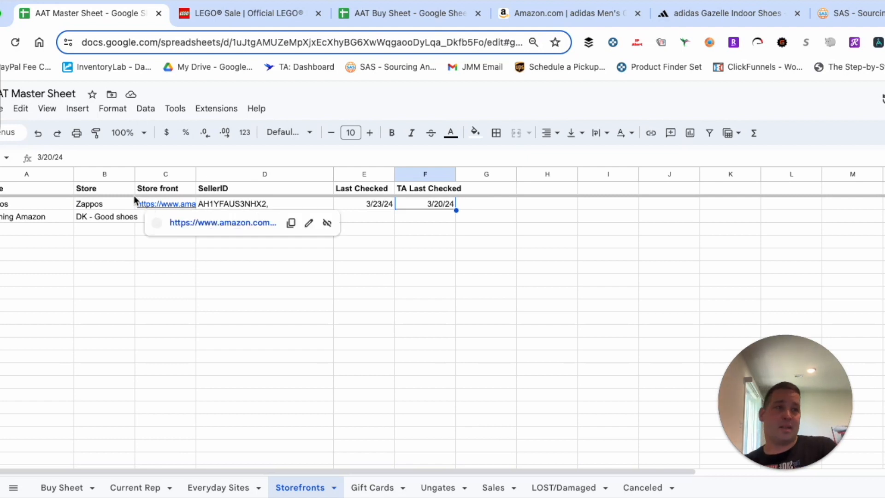
{"action": "left_click", "coordinate": [161, 205]}
{"action": "left_click", "coordinate": [198, 223]}
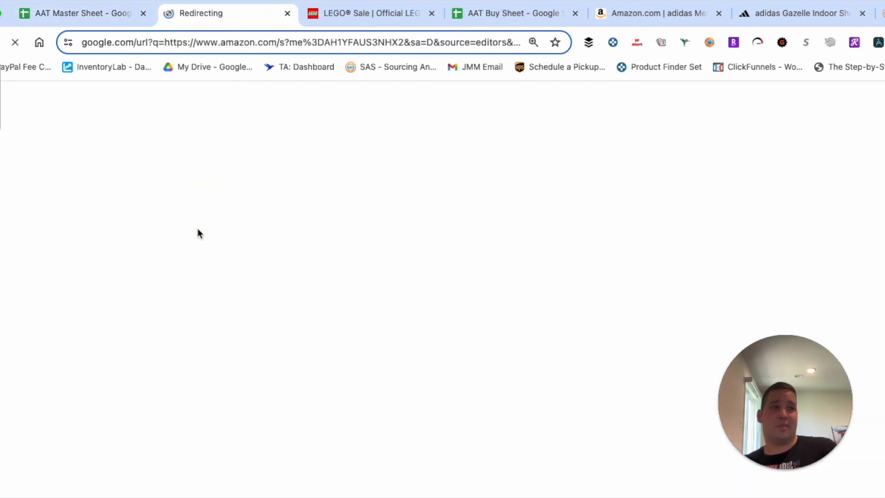
{"action": "left_click", "coordinate": [431, 14]}
{"action": "scroll", "coordinate": [254, 292], "scroll_direction": "down", "scroll_amount": 8}
{"action": "scroll", "coordinate": [254, 292], "scroll_direction": "up", "scroll_amount": 7}
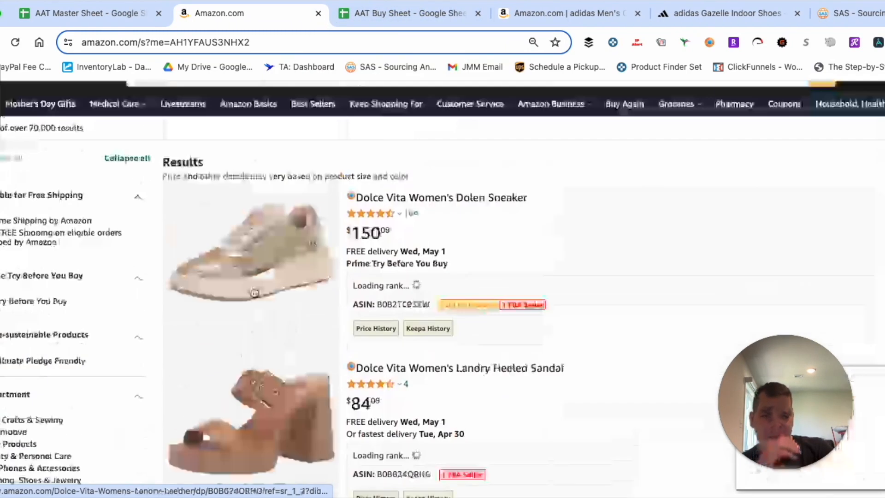
{"action": "scroll", "coordinate": [254, 292], "scroll_direction": "up", "scroll_amount": 1}
Open the Dolce Vita Women's Dolen Sneaker listing, dismiss the Belk offer and examine the SellerAmp offers.
{"action": "left_click", "coordinate": [281, 290]}
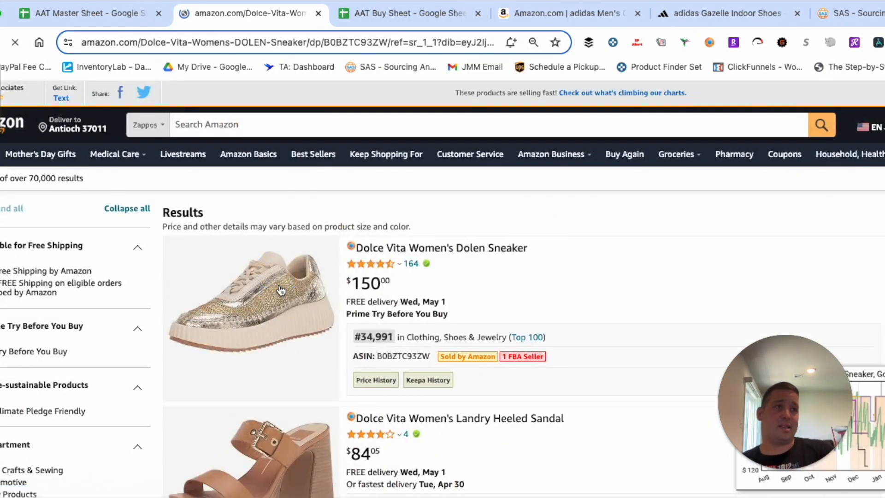
{"action": "scroll", "coordinate": [538, 213], "scroll_direction": "down", "scroll_amount": 5}
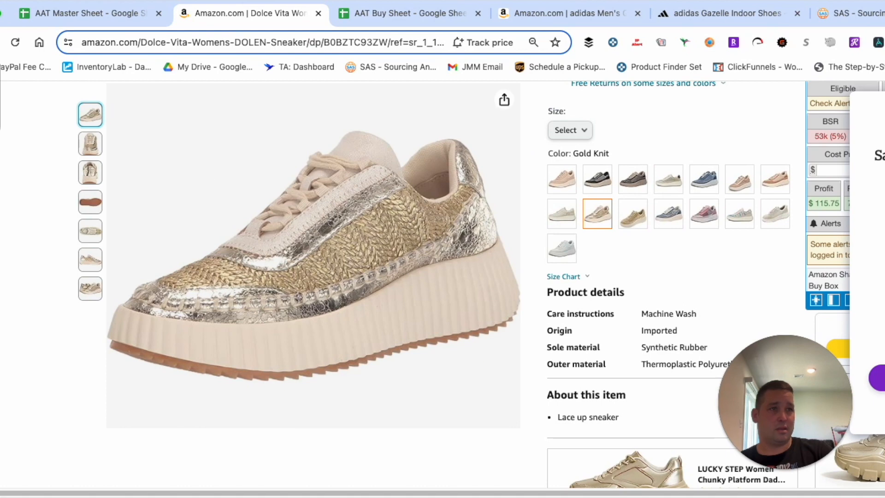
{"action": "left_click_drag", "start_coordinate": [884, 494], "coordinate": [883, 468]}
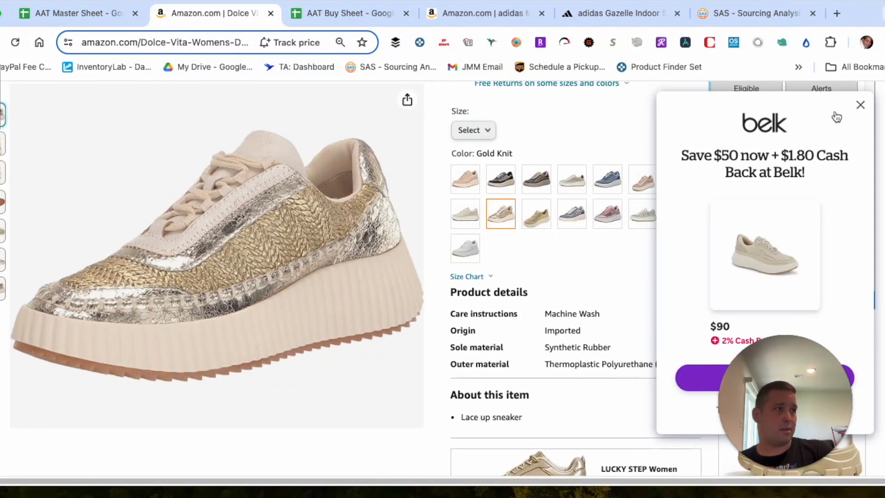
{"action": "left_click", "coordinate": [859, 106]}
{"action": "scroll", "coordinate": [783, 254], "scroll_direction": "up", "scroll_amount": 2}
{"action": "scroll", "coordinate": [779, 182], "scroll_direction": "down", "scroll_amount": 5}
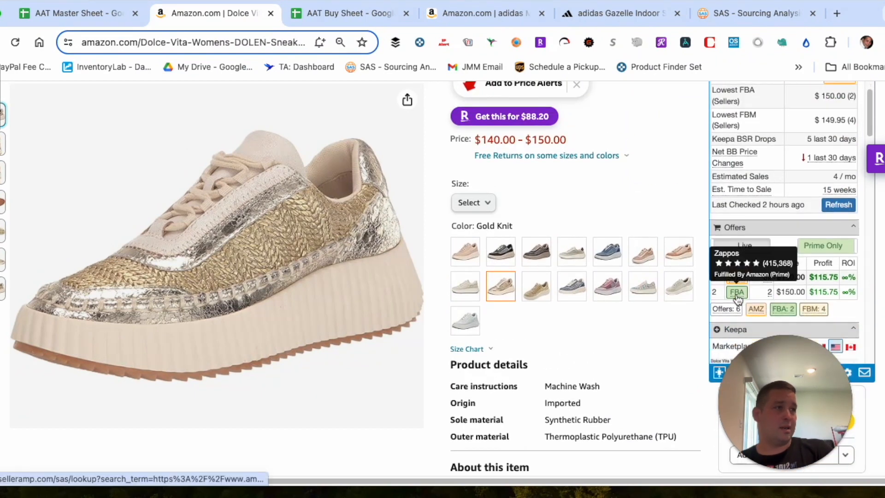
Look up the Zappos storefront in SellerAmp from its FBA offer and copy the seller ID.
{"action": "left_click", "coordinate": [737, 293]}
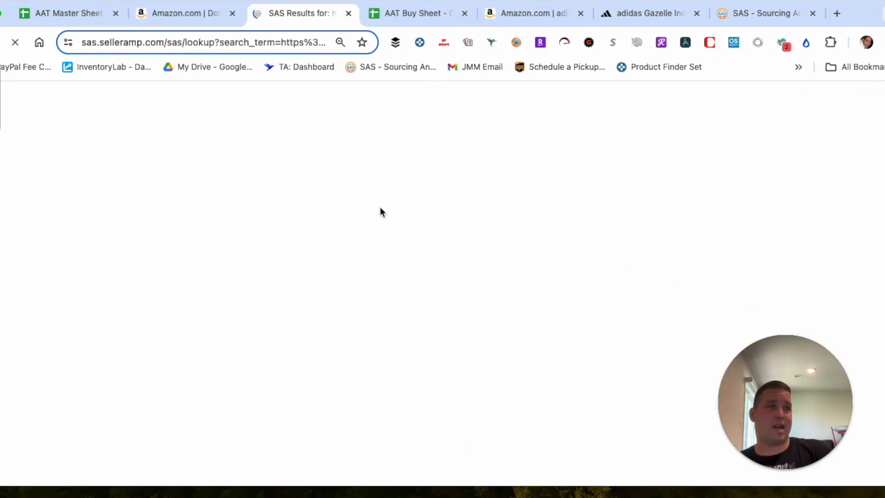
{"action": "left_click", "coordinate": [198, 13]}
{"action": "left_click", "coordinate": [288, 16]}
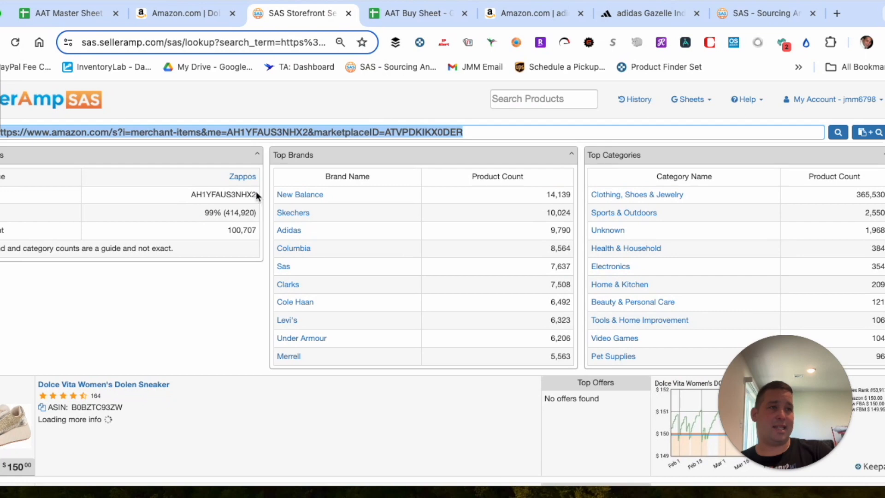
{"action": "left_click_drag", "start_coordinate": [257, 196], "coordinate": [192, 196]}
{"action": "right_click", "coordinate": [208, 194]}
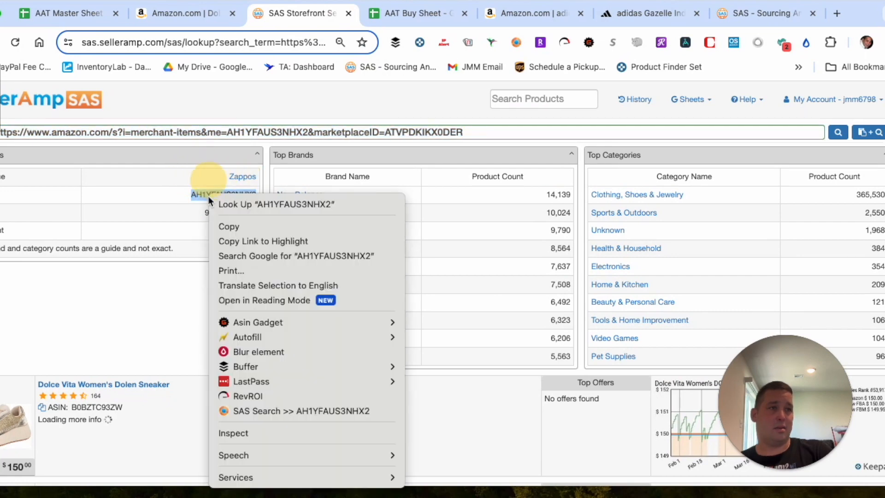
{"action": "left_click", "coordinate": [287, 226]}
Return to the AAT Master Sheet and check the SellerID cell of the Zappos row in Storefronts.
{"action": "left_click", "coordinate": [184, 13]}
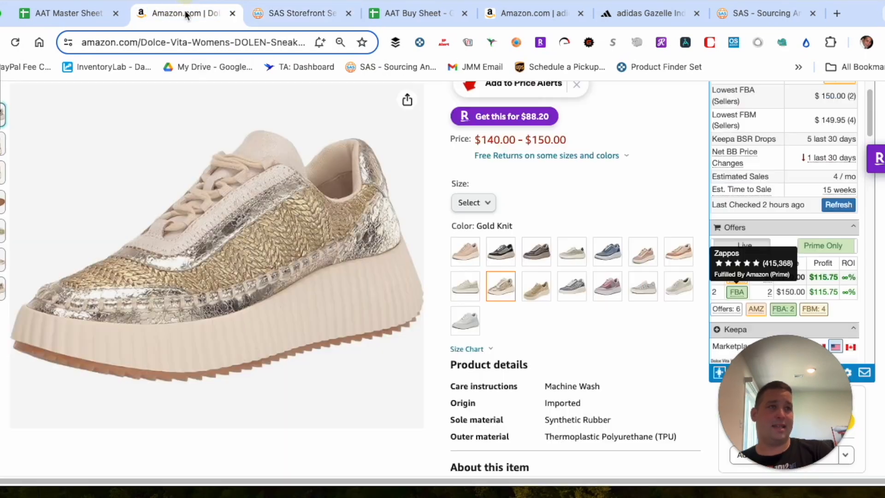
{"action": "left_click", "coordinate": [58, 14]}
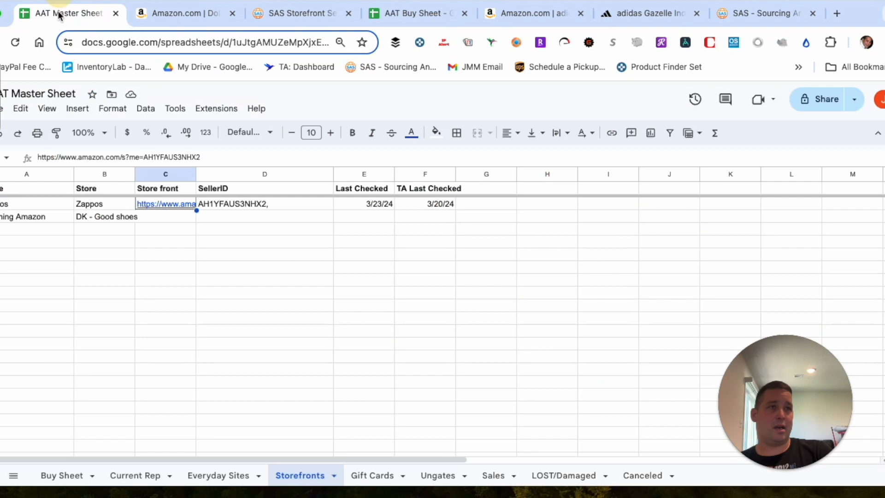
{"action": "left_click", "coordinate": [229, 206]}
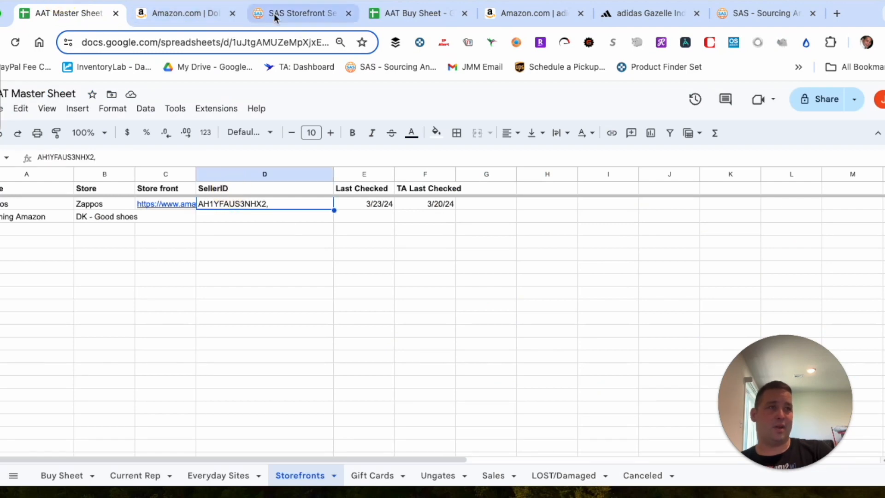
Review the Dolce Vita sneaker listing on Amazon again and return to the Zappos storefront results in SellerAmp.
{"action": "left_click", "coordinate": [189, 13]}
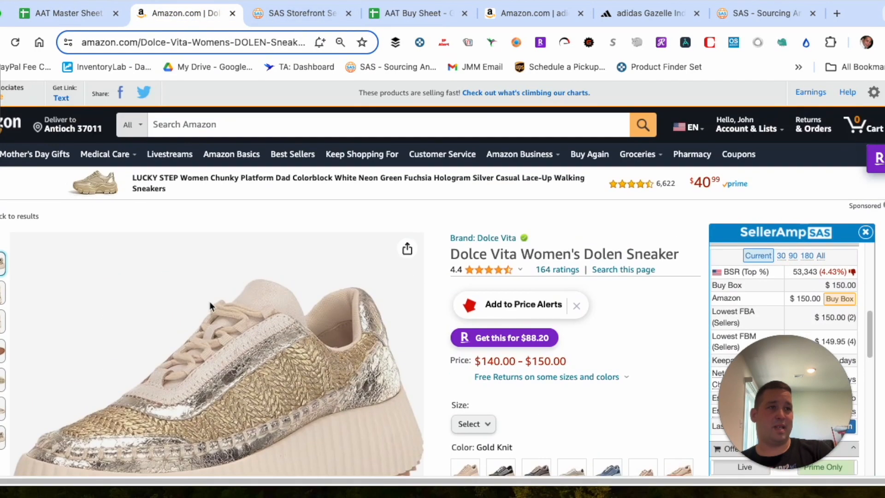
{"action": "scroll", "coordinate": [216, 308], "scroll_direction": "down", "scroll_amount": 8}
{"action": "scroll", "coordinate": [231, 297], "scroll_direction": "down", "scroll_amount": 1}
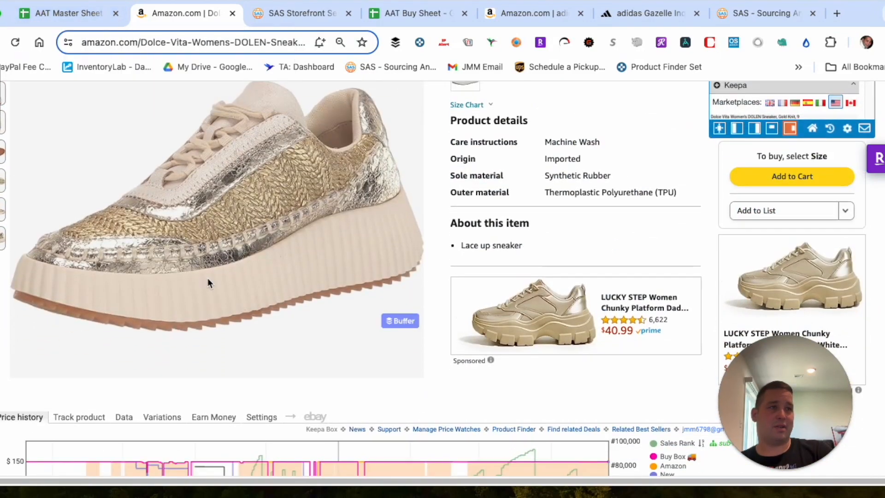
{"action": "scroll", "coordinate": [207, 278], "scroll_direction": "up", "scroll_amount": 1}
{"action": "left_click", "coordinate": [317, 13]}
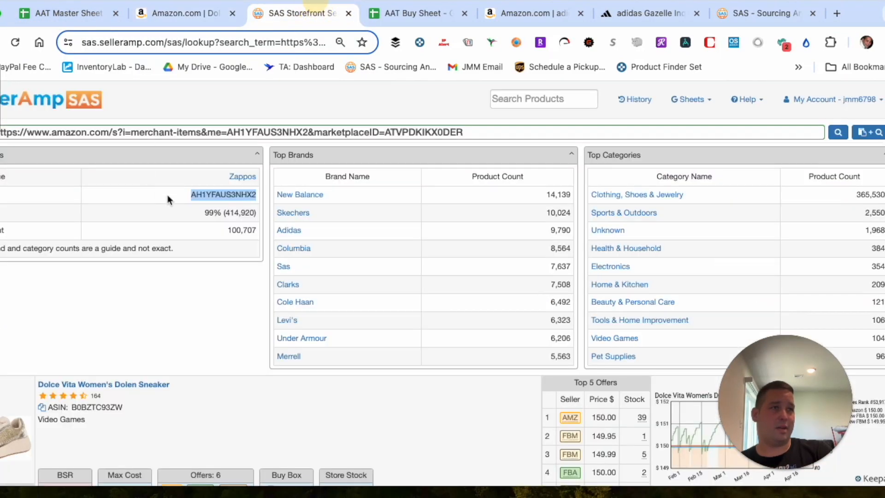
Open the Zappos storefront on Amazon from its SellerAmp results and browse the listed products.
{"action": "left_click", "coordinate": [242, 177]}
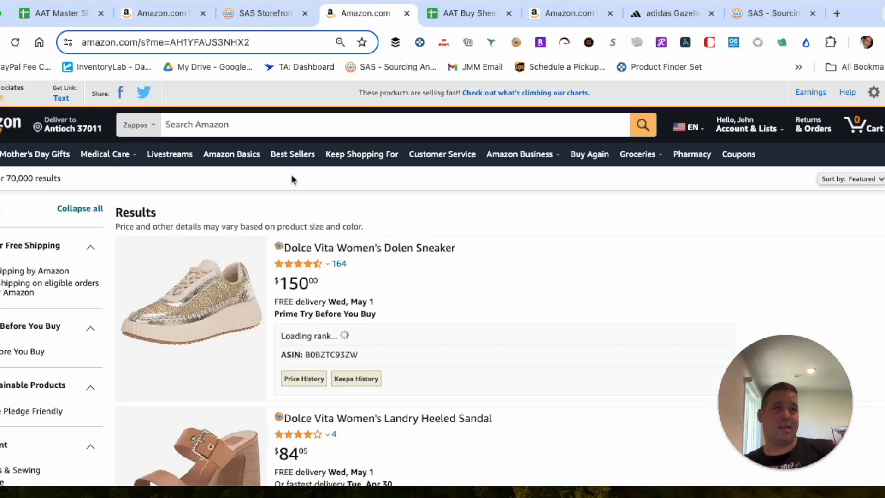
{"action": "scroll", "coordinate": [276, 231], "scroll_direction": "down", "scroll_amount": 10}
{"action": "scroll", "coordinate": [268, 252], "scroll_direction": "up", "scroll_amount": 10}
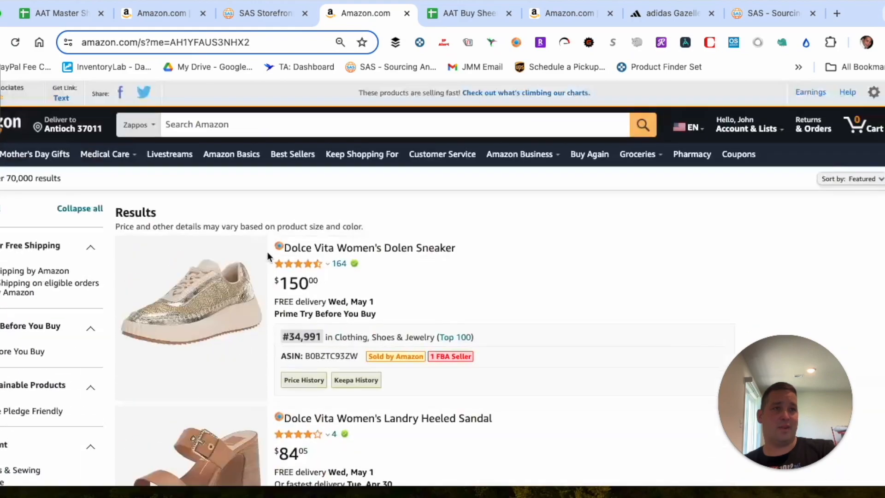
{"action": "scroll", "coordinate": [277, 276], "scroll_direction": "down", "scroll_amount": 10}
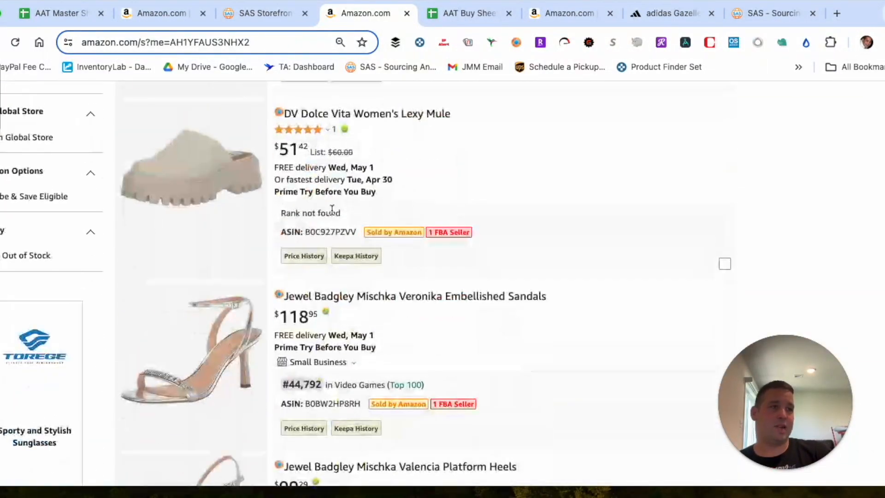
{"action": "scroll", "coordinate": [331, 212], "scroll_direction": "up", "scroll_amount": 10}
{"action": "scroll", "coordinate": [280, 353], "scroll_direction": "down", "scroll_amount": 10}
{"action": "scroll", "coordinate": [278, 230], "scroll_direction": "up", "scroll_amount": 10}
Copy the Zappos storefront link from the Storefronts sheet and look it up in SellerAmp.
{"action": "left_click", "coordinate": [276, 16]}
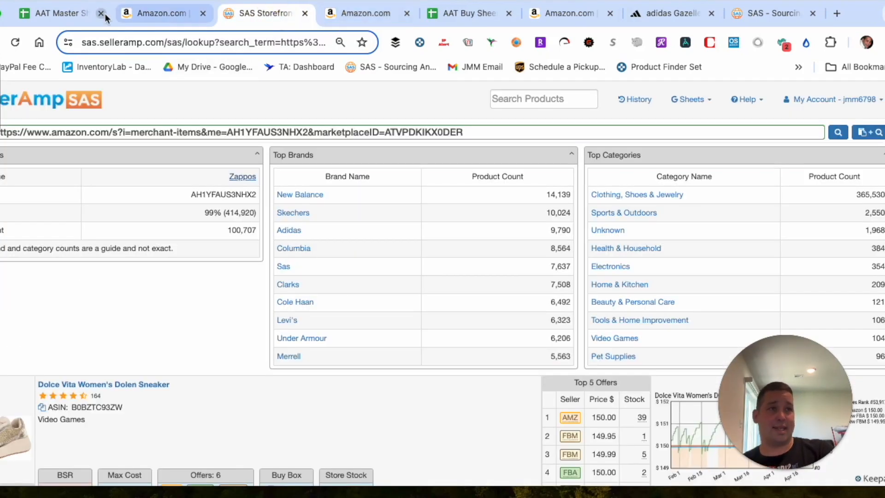
{"action": "left_click", "coordinate": [62, 14]}
{"action": "key", "text": "Left"}
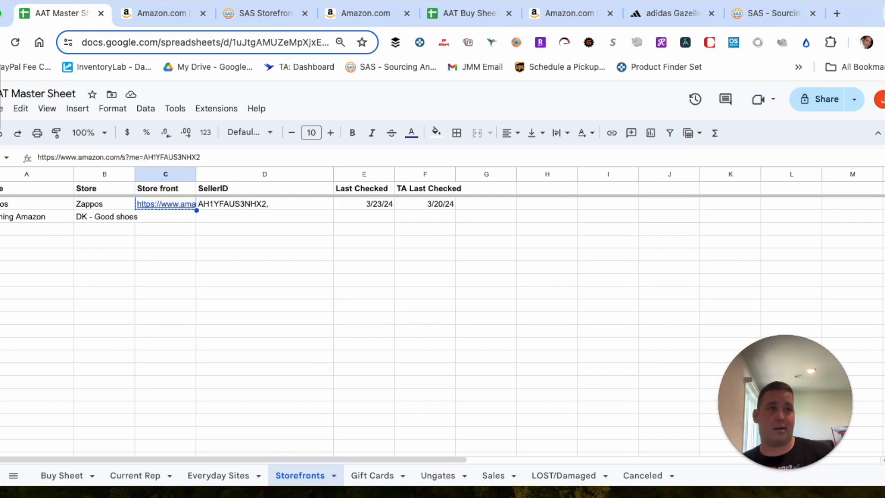
{"action": "left_click", "coordinate": [256, 14]}
{"action": "triple_click", "coordinate": [191, 136]}
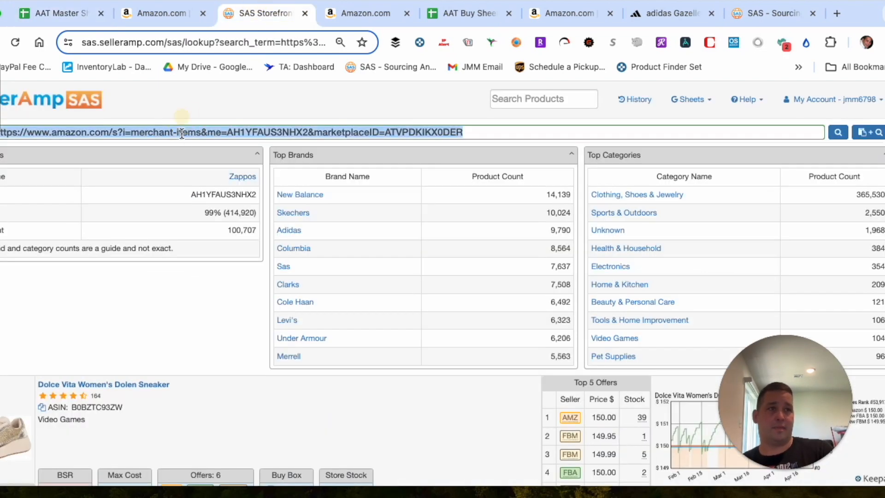
{"action": "key", "text": "ctrl+v"}
{"action": "key", "text": "Return"}
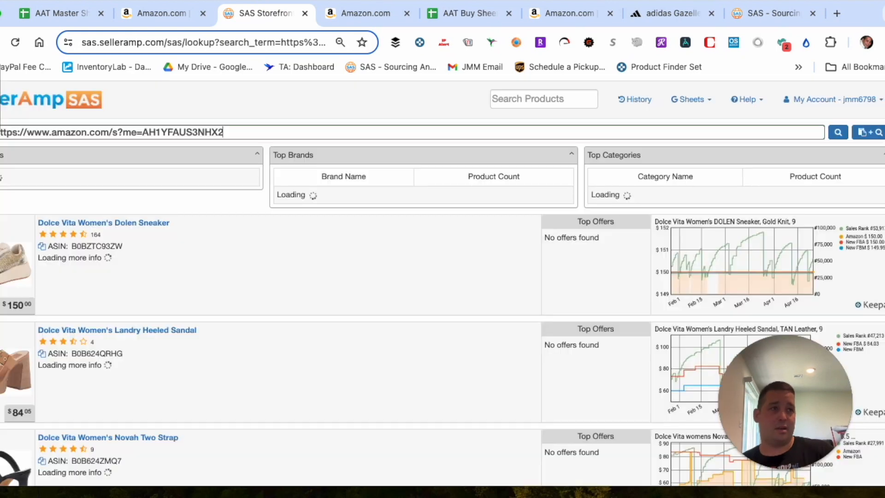
Return to the AAT Master Sheet and examine the SellerID column of the Storefronts sheet.
{"action": "left_click", "coordinate": [147, 22]}
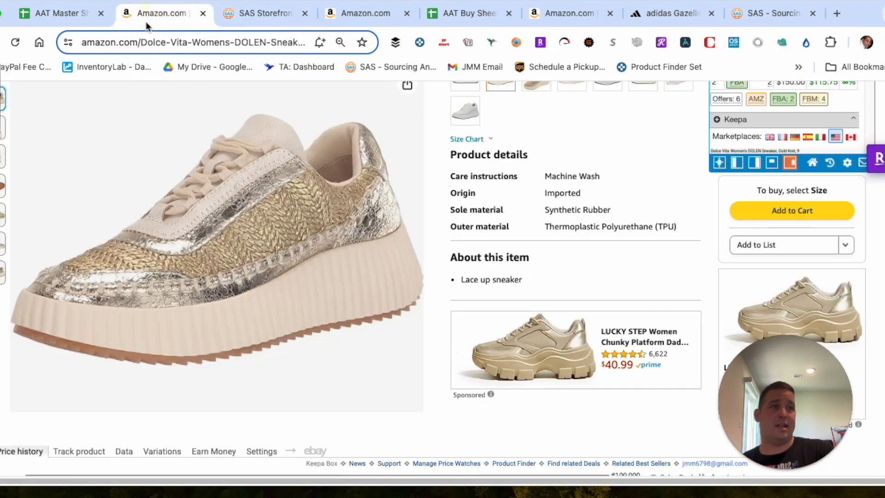
{"action": "left_click", "coordinate": [37, 18]}
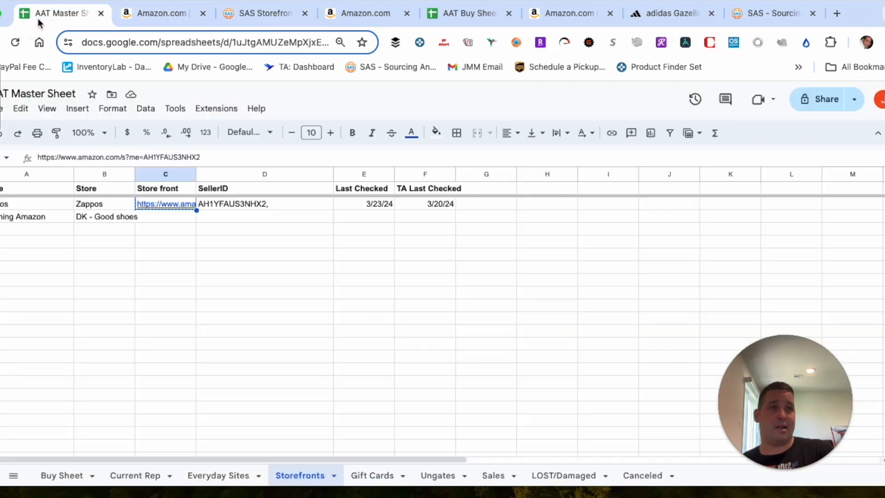
{"action": "left_click", "coordinate": [261, 203]}
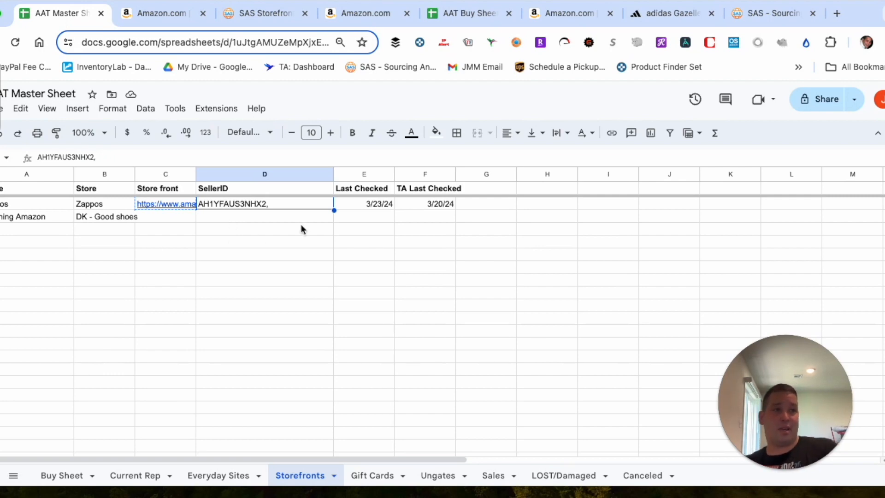
{"action": "left_click_drag", "start_coordinate": [263, 205], "coordinate": [264, 256]}
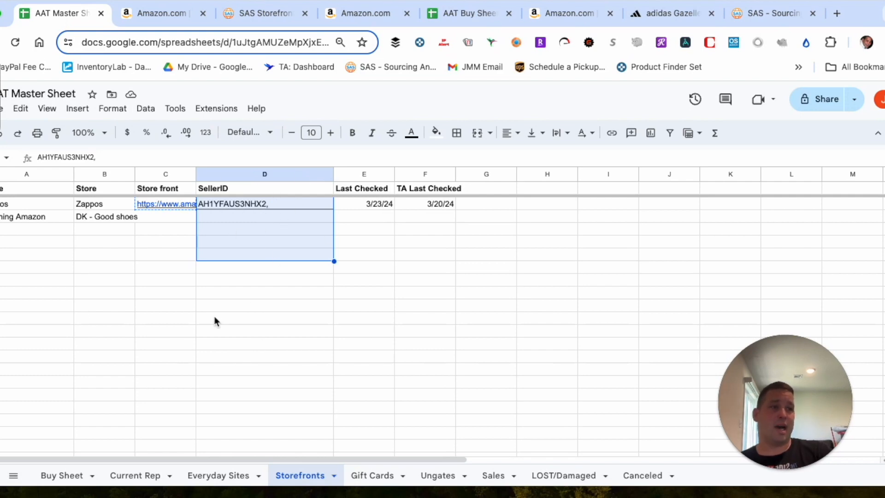
{"action": "left_click", "coordinate": [247, 317]}
{"action": "left_click", "coordinate": [55, 257]}
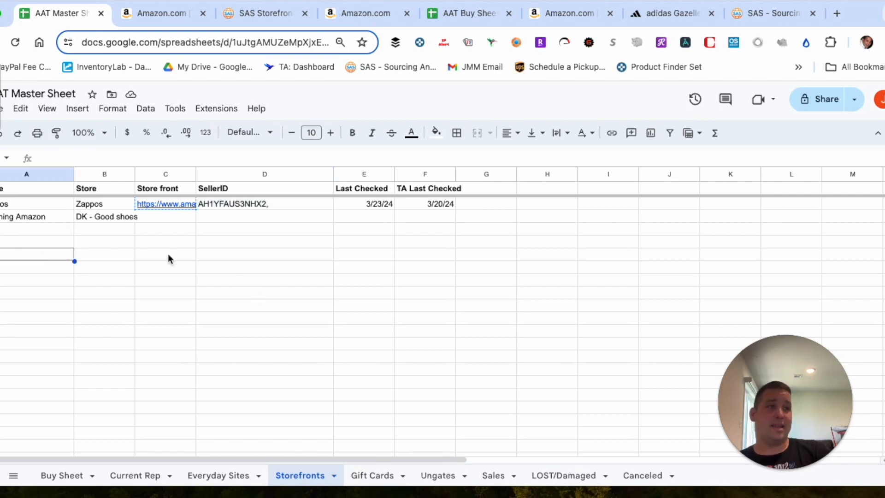
Examine the Crushing Amazon row in Storefronts, including its "Good shoes" store note and its Store front cell.
{"action": "left_click", "coordinate": [16, 207]}
{"action": "left_click", "coordinate": [9, 220]}
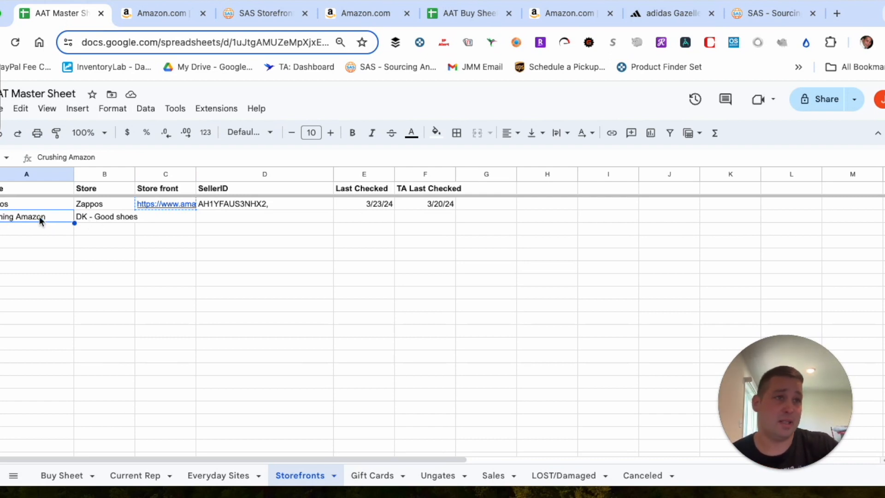
{"action": "left_click", "coordinate": [90, 218]}
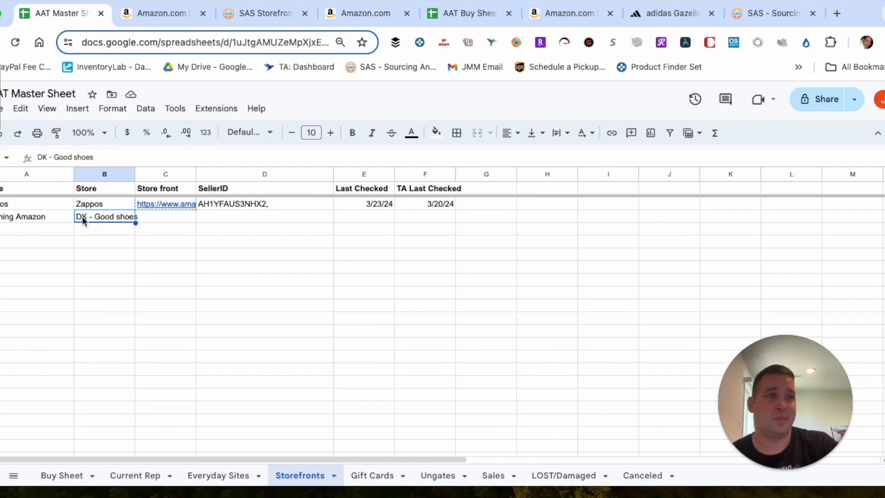
{"action": "double_click", "coordinate": [94, 217]}
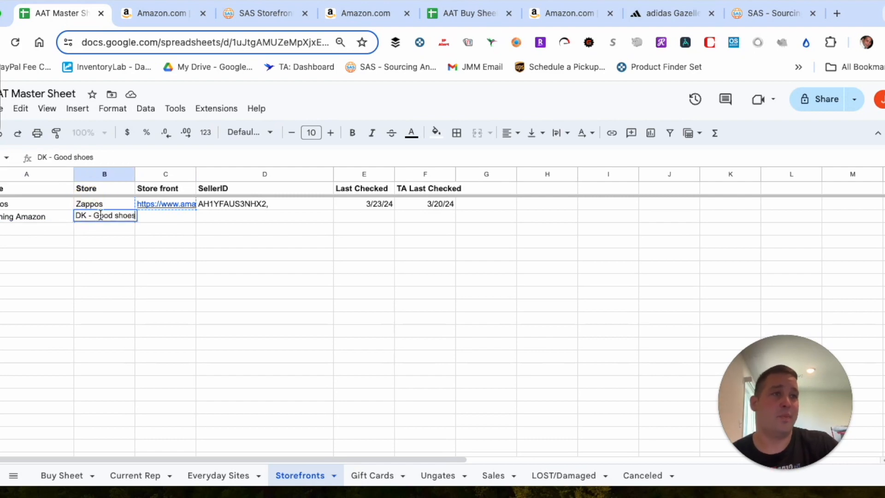
{"action": "left_click", "coordinate": [102, 216]}
{"action": "left_click_drag", "start_coordinate": [102, 216], "coordinate": [123, 220]}
{"action": "left_click", "coordinate": [115, 222]}
{"action": "double_click", "coordinate": [102, 215]}
{"action": "left_click_drag", "start_coordinate": [93, 216], "coordinate": [119, 223]}
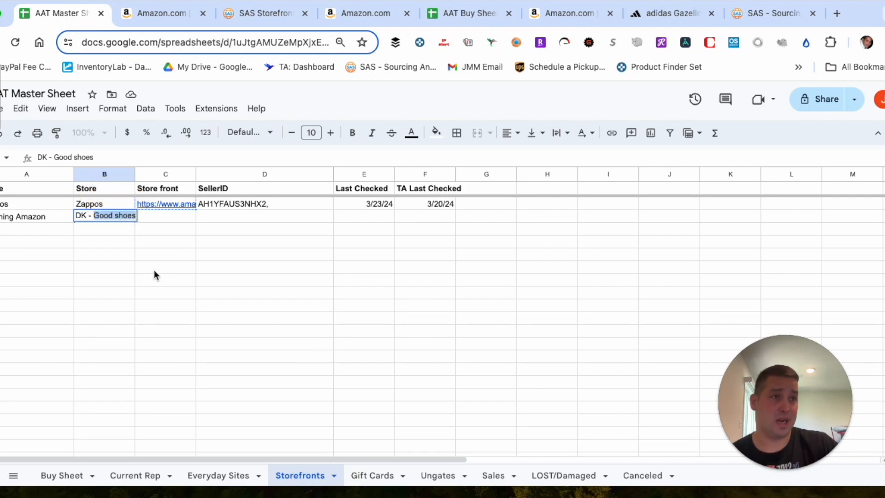
{"action": "left_click", "coordinate": [130, 254]}
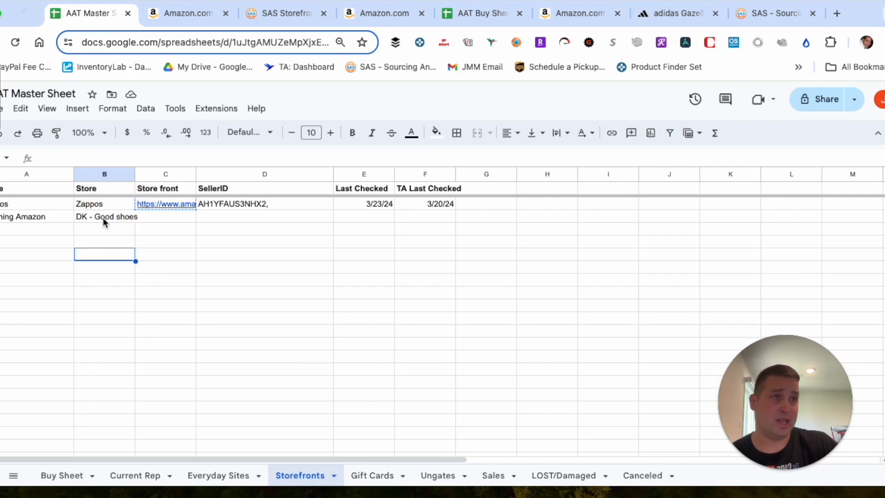
{"action": "left_click", "coordinate": [150, 217]}
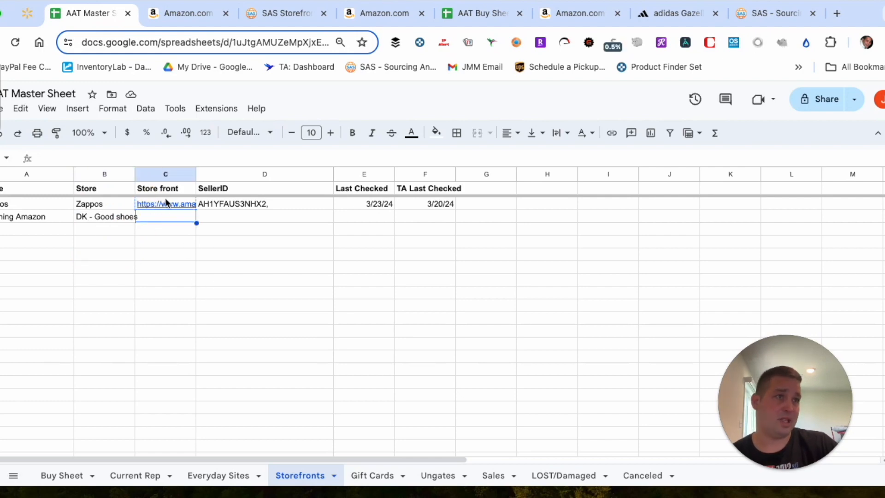
Open the Gift Cards sheet and review the purchase date, store and order number of the first Nike entry.
{"action": "left_click", "coordinate": [364, 475]}
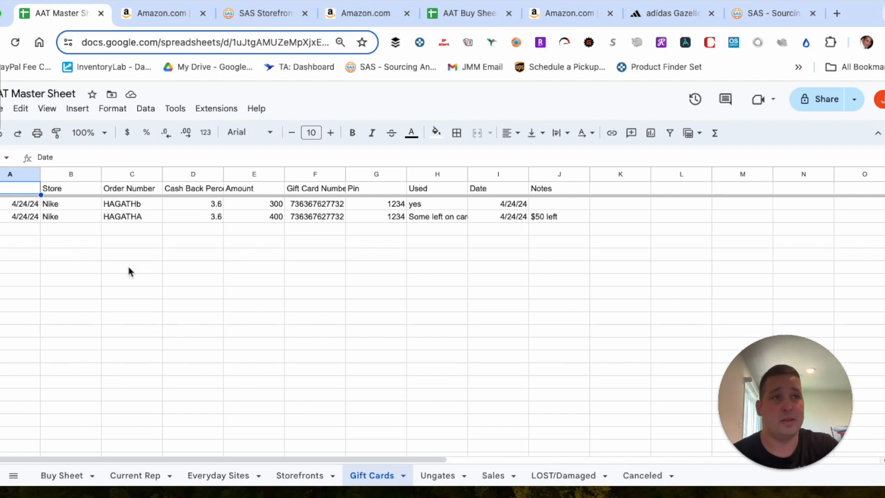
{"action": "left_click", "coordinate": [208, 305]}
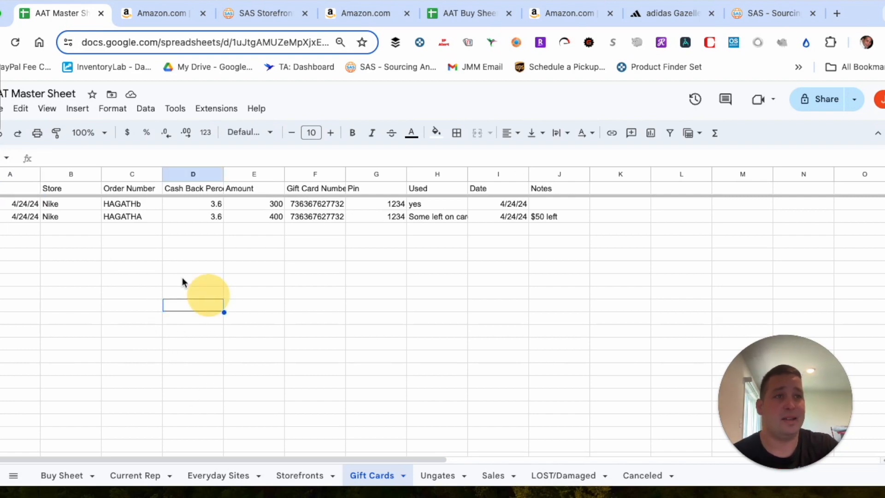
{"action": "left_click", "coordinate": [26, 205]}
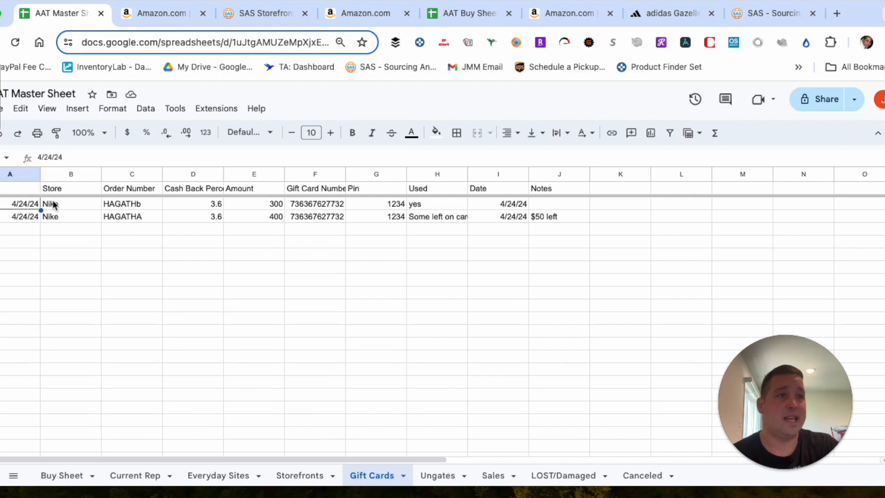
{"action": "left_click", "coordinate": [70, 203]}
{"action": "left_click", "coordinate": [145, 204]}
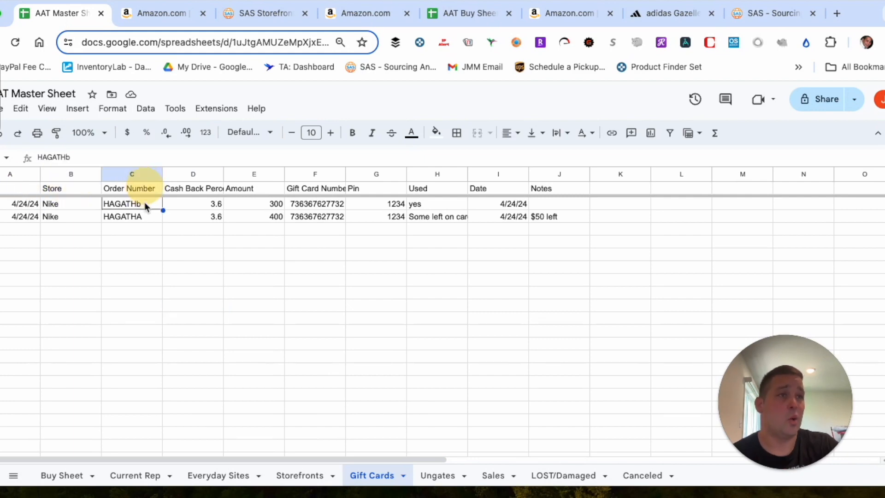
Review the cash back percentage and amount of the first Nike gift card.
{"action": "left_click", "coordinate": [180, 209]}
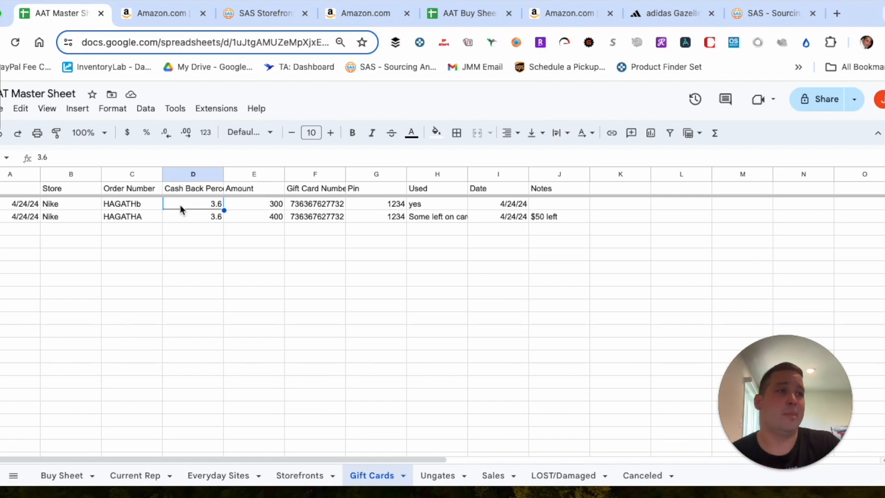
{"action": "left_click", "coordinate": [242, 206]}
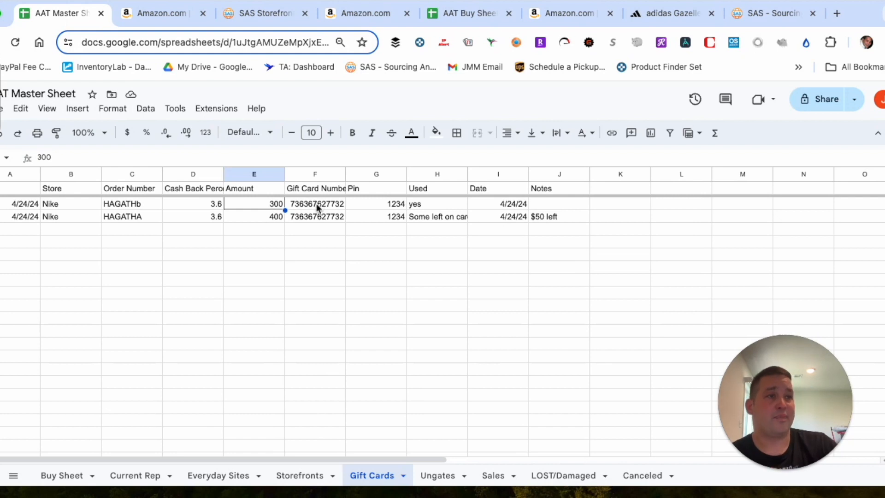
{"action": "left_click", "coordinate": [194, 204]}
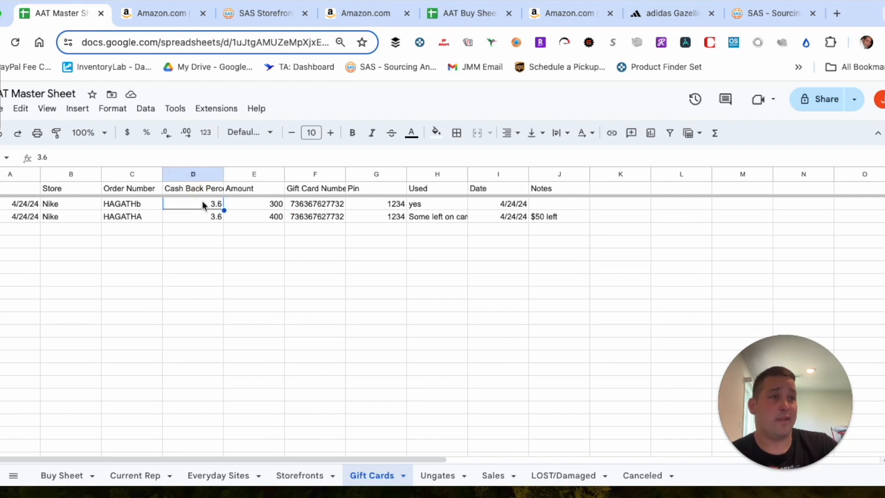
{"action": "left_click", "coordinate": [251, 206]}
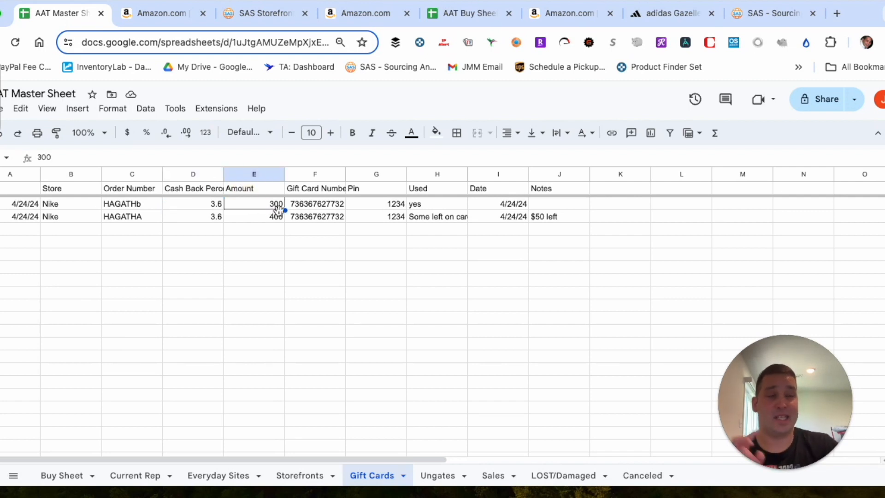
{"action": "left_click", "coordinate": [194, 206]}
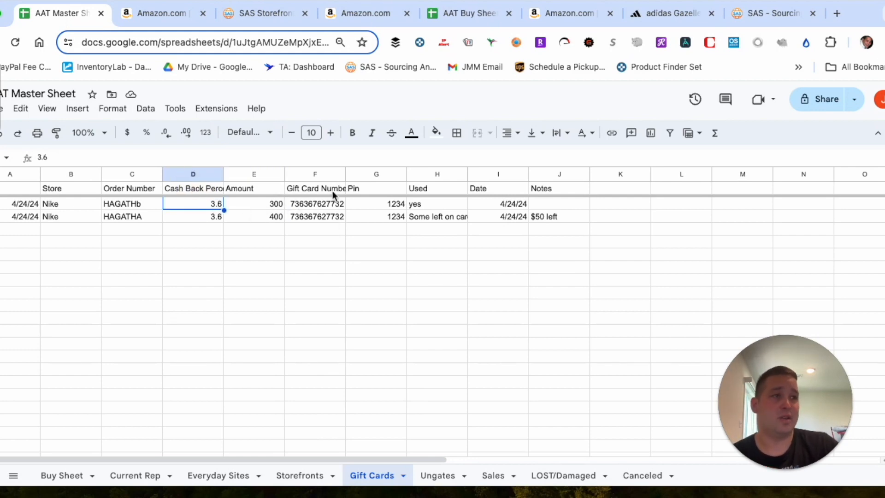
Review the gift card number, PIN, Used and usage Date cells of the first Nike gift card.
{"action": "left_click", "coordinate": [306, 206]}
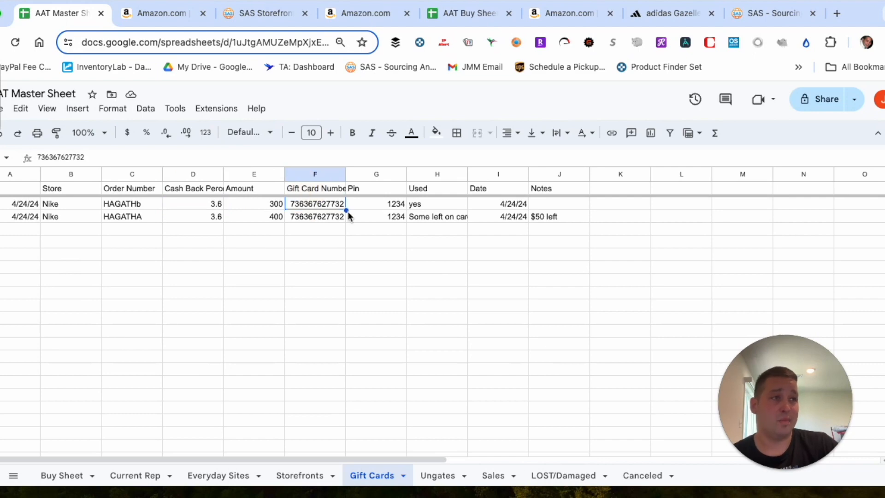
{"action": "left_click", "coordinate": [361, 204]}
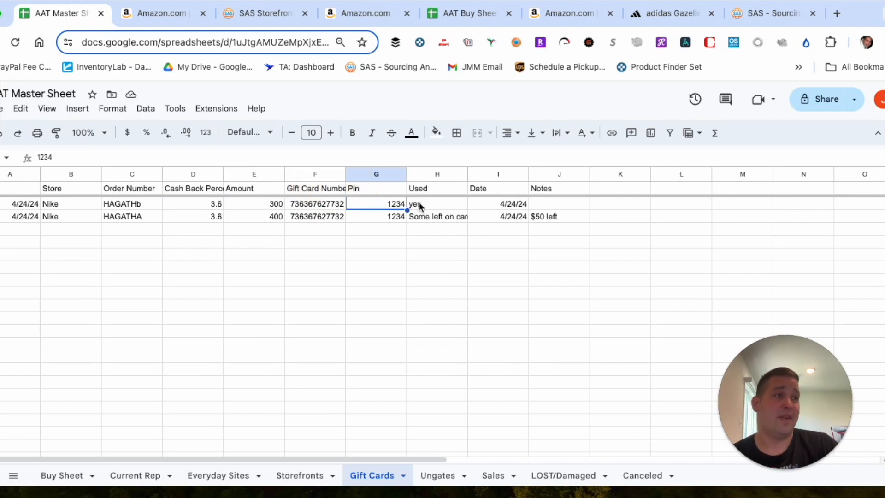
{"action": "left_click", "coordinate": [418, 203]}
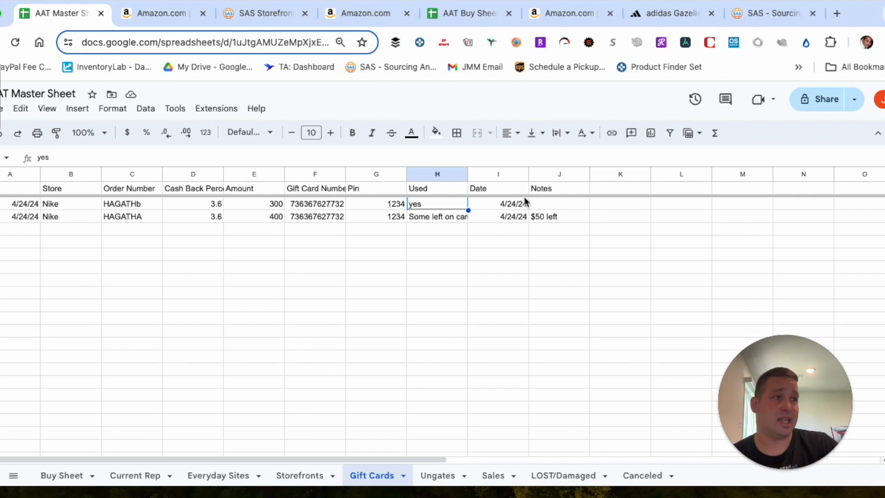
{"action": "left_click", "coordinate": [505, 205]}
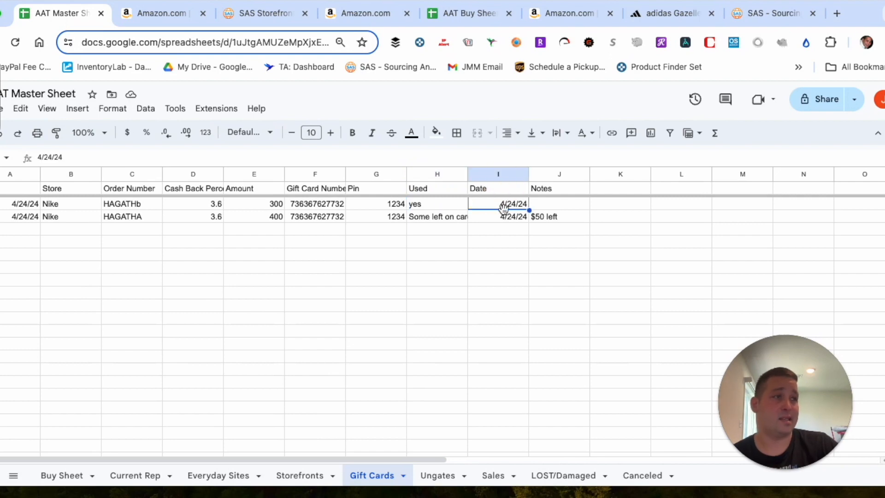
{"action": "left_click", "coordinate": [428, 203]}
{"action": "left_click", "coordinate": [492, 207]}
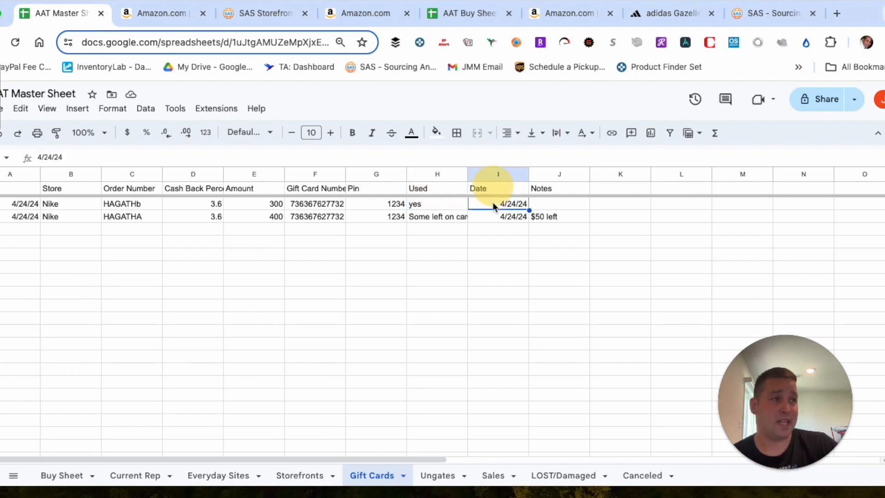
Review the Used, Date and Notes cells of the second Nike gift card, which is partly used.
{"action": "left_click", "coordinate": [424, 218]}
{"action": "double_click", "coordinate": [465, 220]}
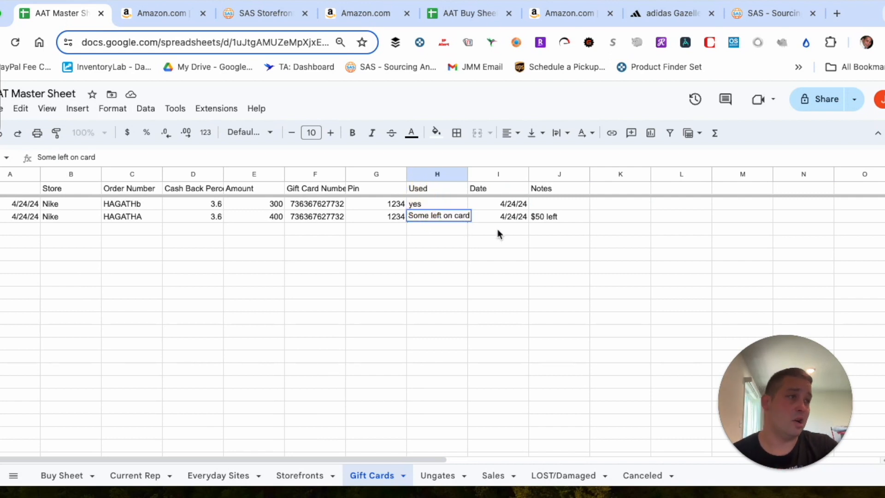
{"action": "left_click", "coordinate": [510, 222]}
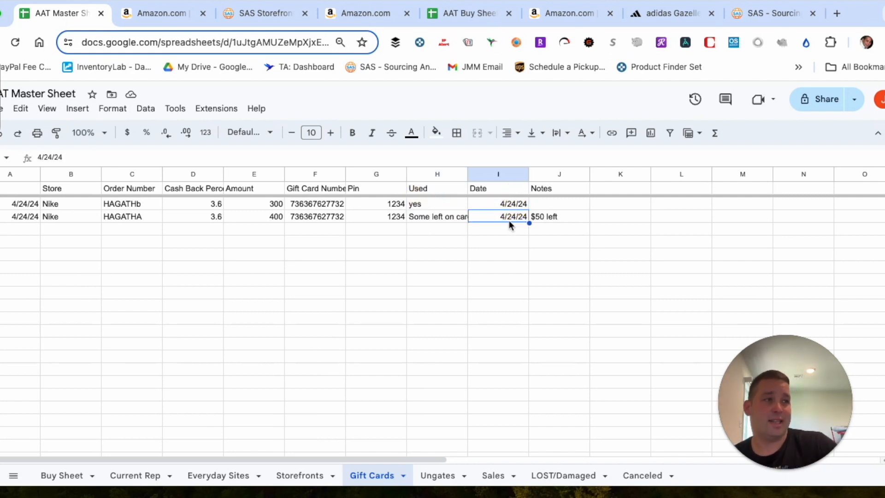
{"action": "left_click", "coordinate": [557, 216]}
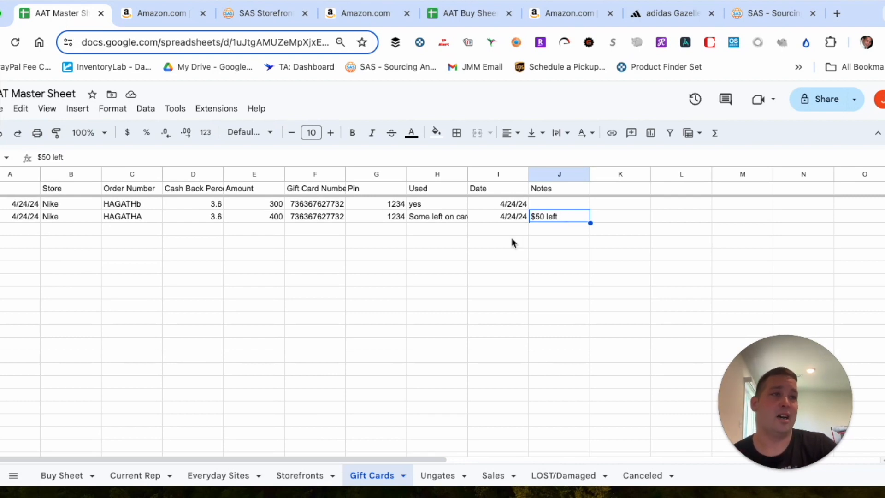
Open the Ungates sheet and compare its column layout with the Buy Sheet.
{"action": "left_click", "coordinate": [440, 476]}
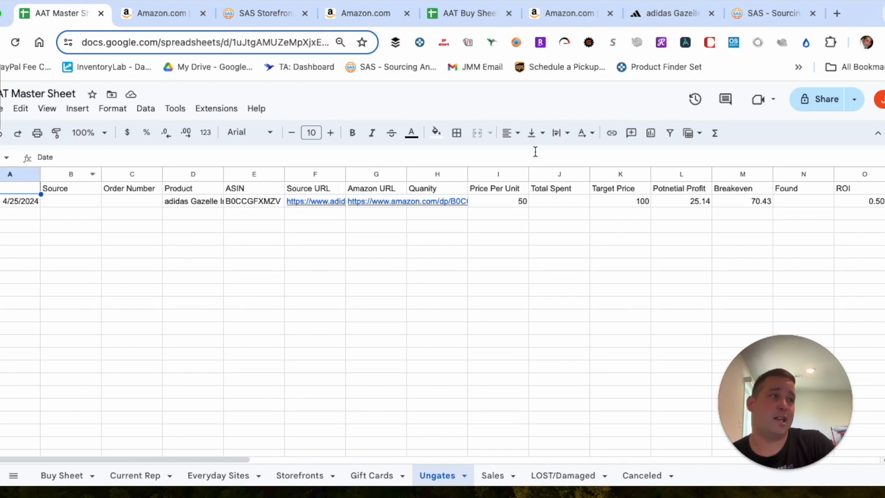
{"action": "left_click", "coordinate": [64, 475]}
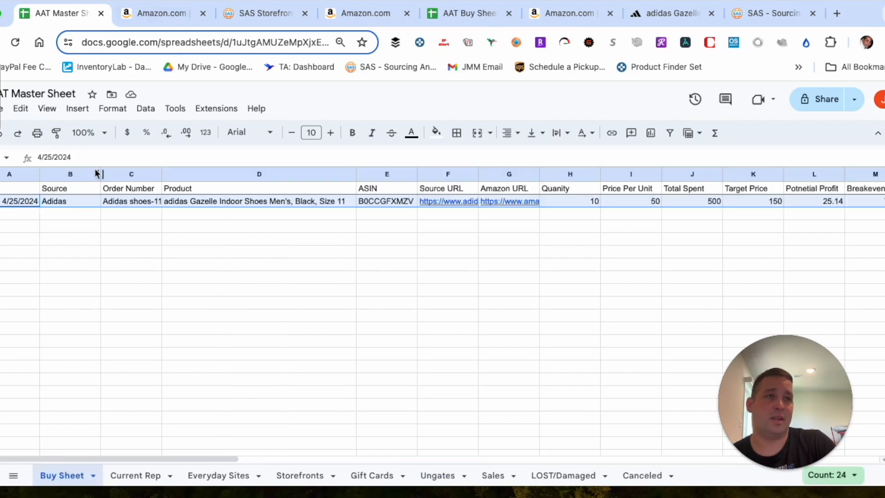
{"action": "left_click", "coordinate": [433, 475]}
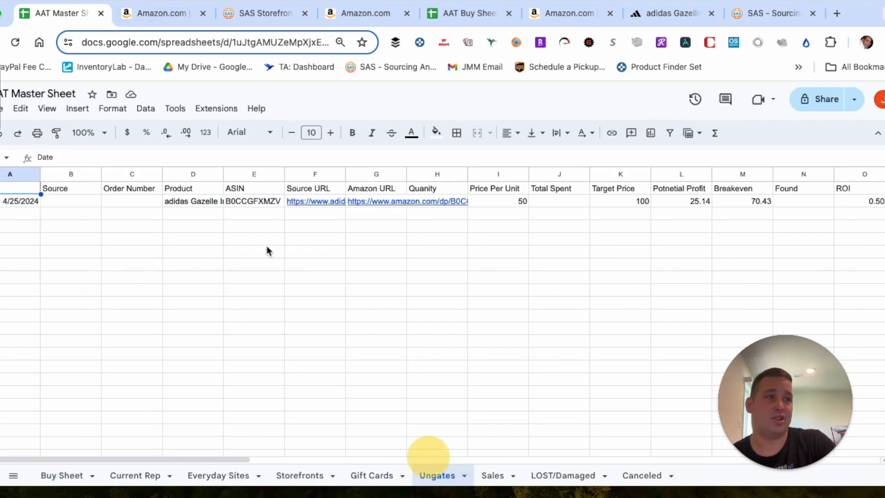
Review the Source, Order Number and URL cells of the adidas Gazelle entry on the Ungates sheet.
{"action": "left_click", "coordinate": [131, 200]}
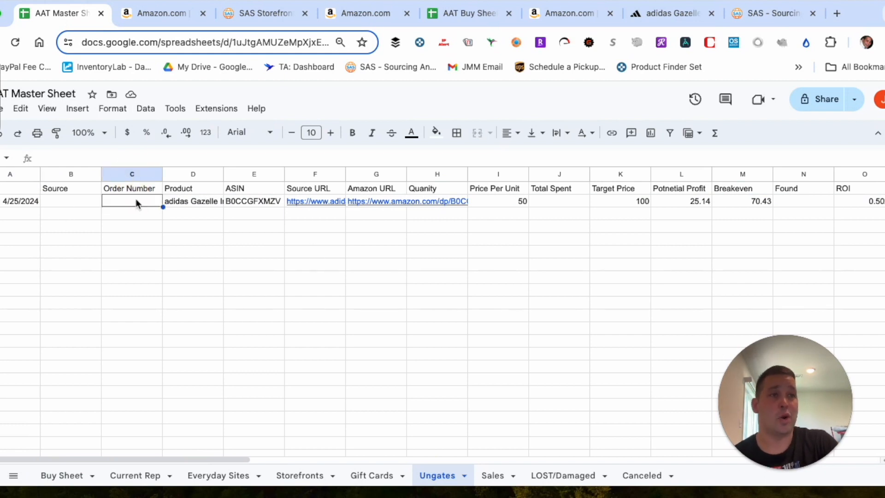
{"action": "left_click", "coordinate": [65, 201]}
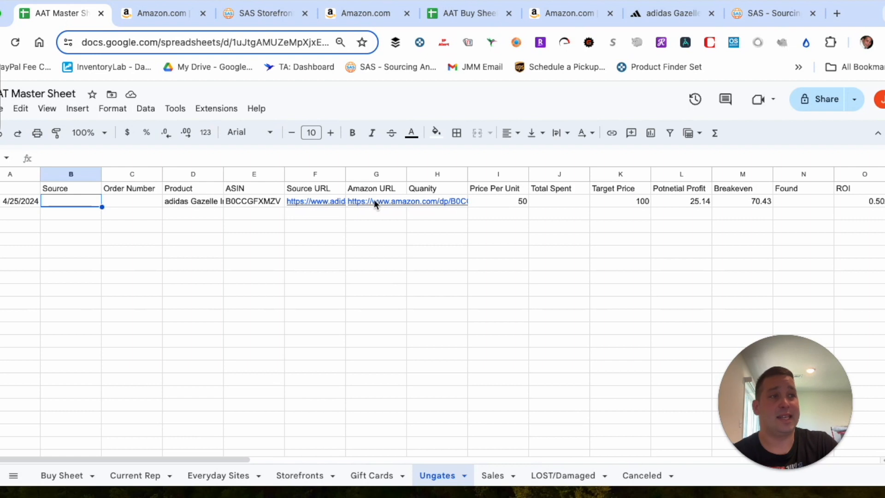
{"action": "mouse_move", "coordinate": [374, 200]}
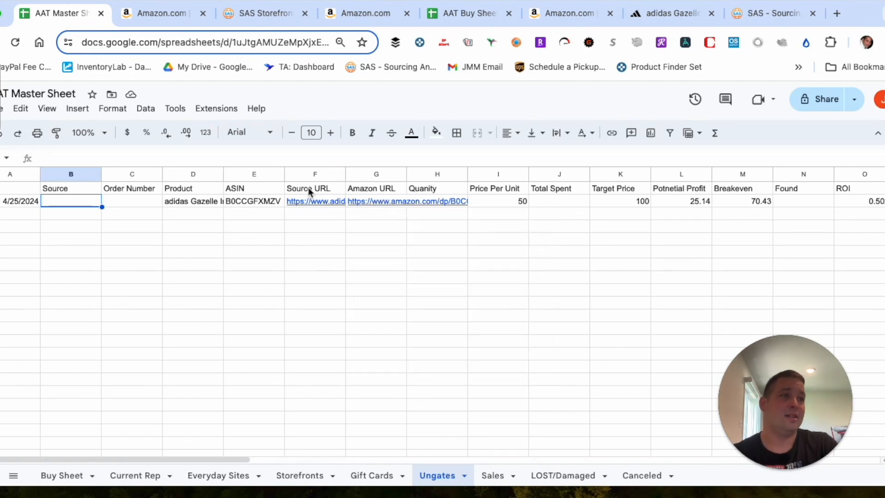
{"action": "left_click", "coordinate": [117, 201]}
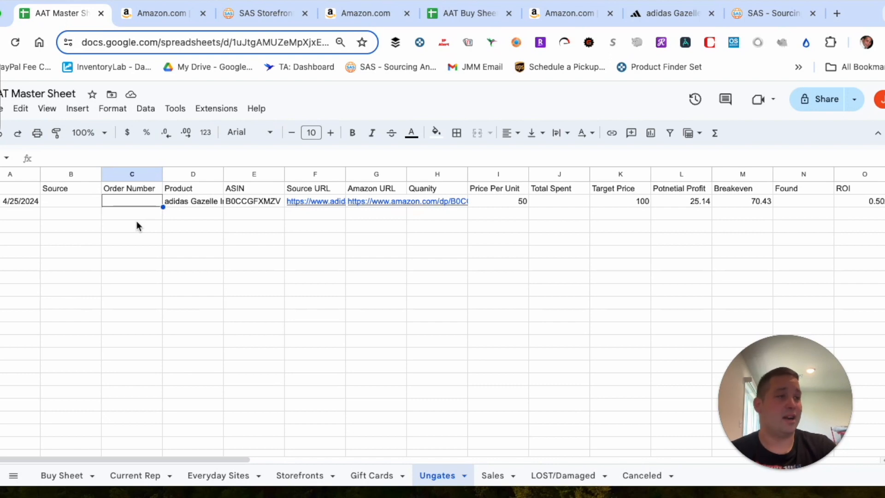
{"action": "left_click", "coordinate": [51, 239]}
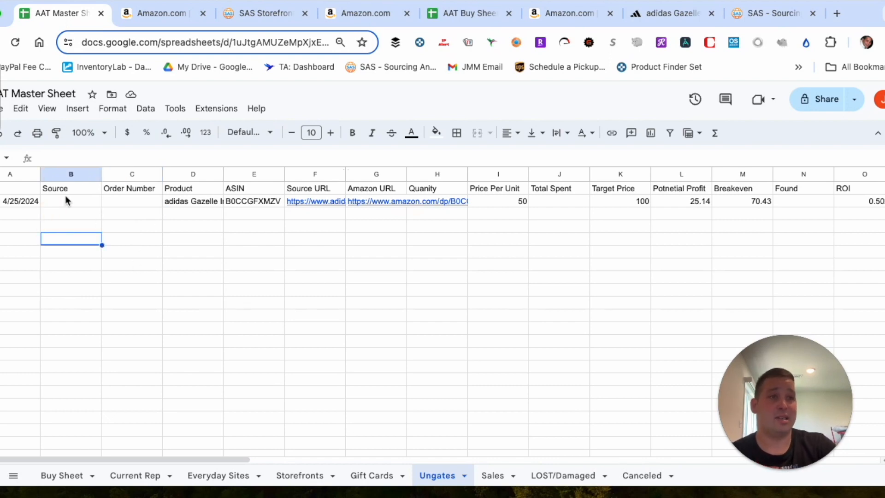
Open the Sales sheet and review the date, store and sales type of the Target entry and the rows below it.
{"action": "left_click", "coordinate": [492, 476]}
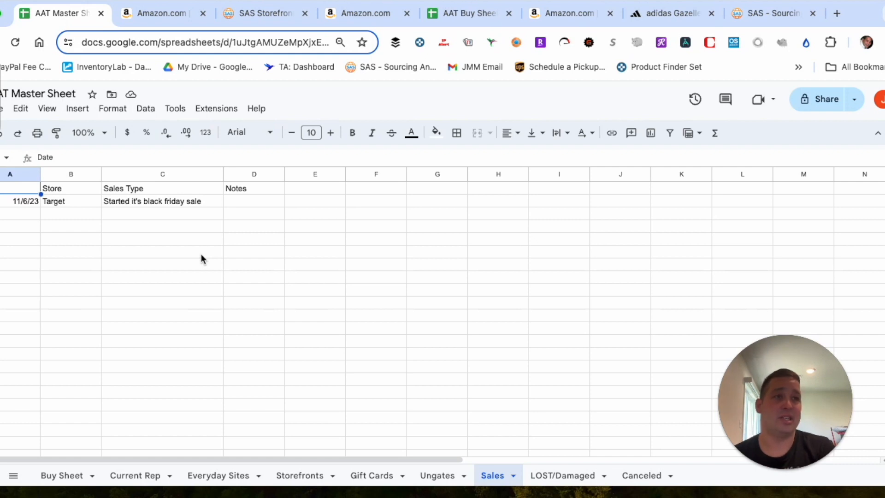
{"action": "left_click", "coordinate": [11, 203]}
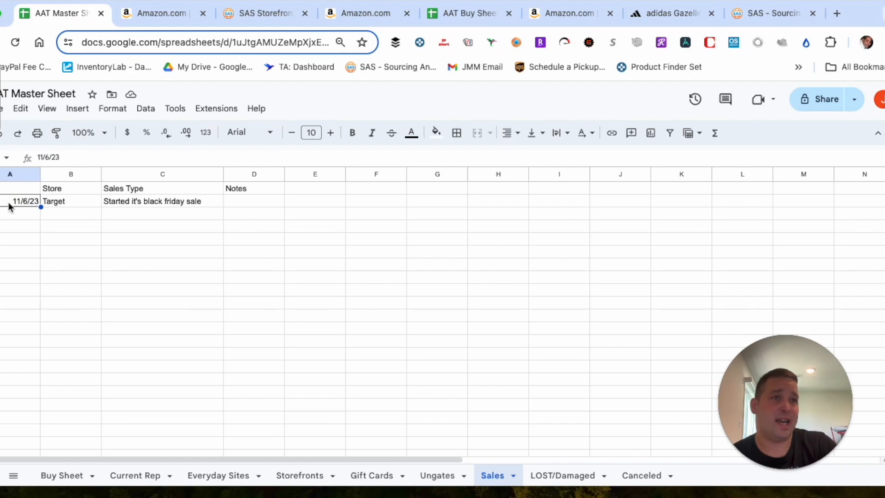
{"action": "scroll", "coordinate": [15, 210], "scroll_direction": "down", "scroll_amount": 1}
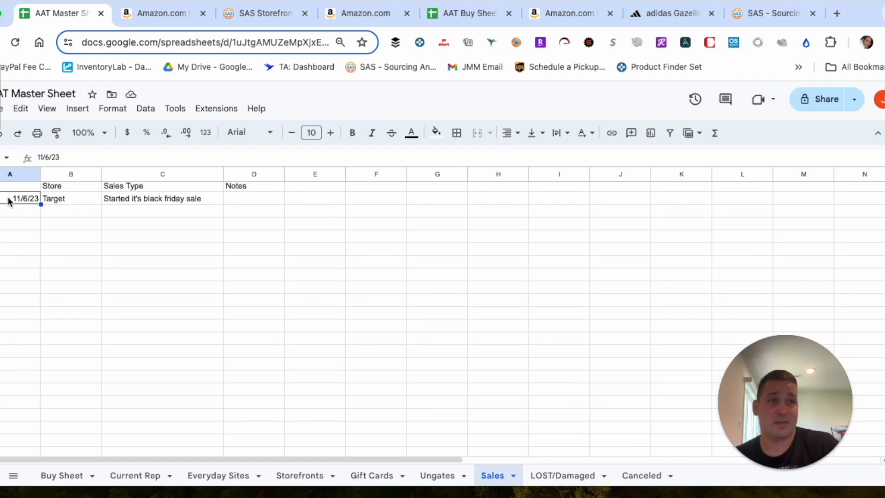
{"action": "scroll", "coordinate": [11, 226], "scroll_direction": "up", "scroll_amount": 1}
{"action": "left_click", "coordinate": [150, 201]}
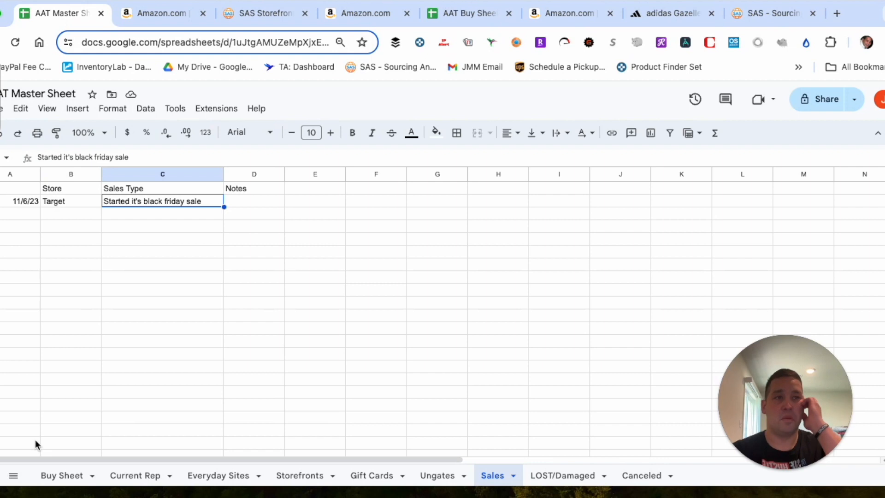
{"action": "left_click", "coordinate": [56, 226]}
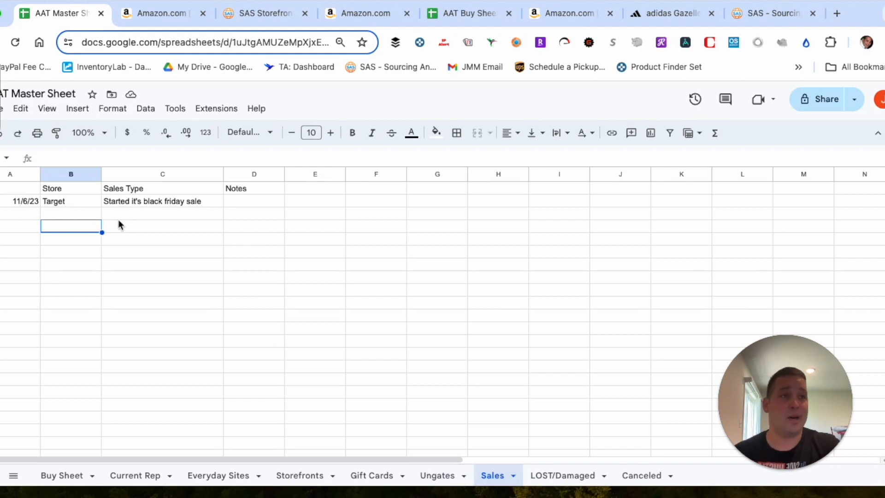
{"action": "left_click", "coordinate": [63, 215]}
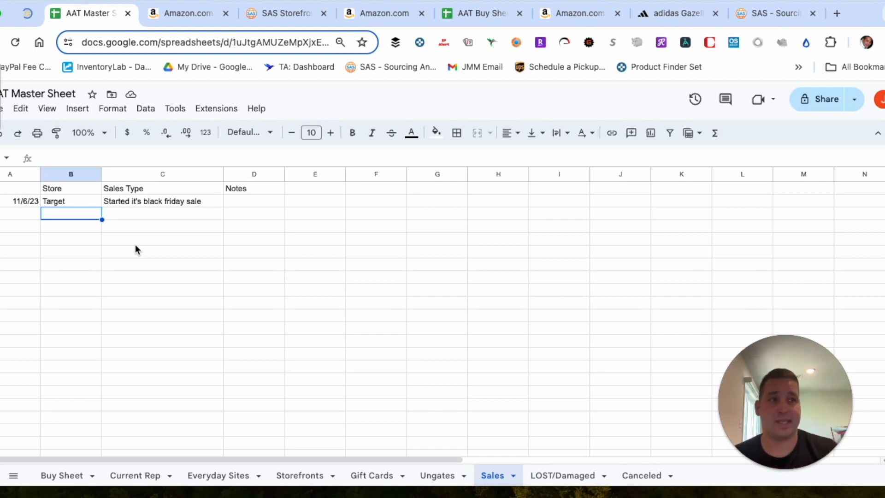
Open the LOST/Damaged sheet and select the first empty cell in its date column.
{"action": "left_click", "coordinate": [235, 205]}
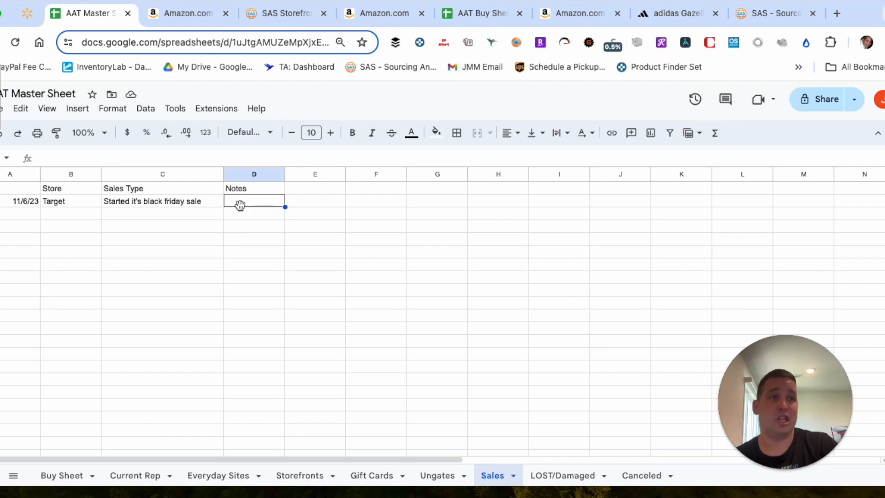
{"action": "left_click", "coordinate": [563, 475]}
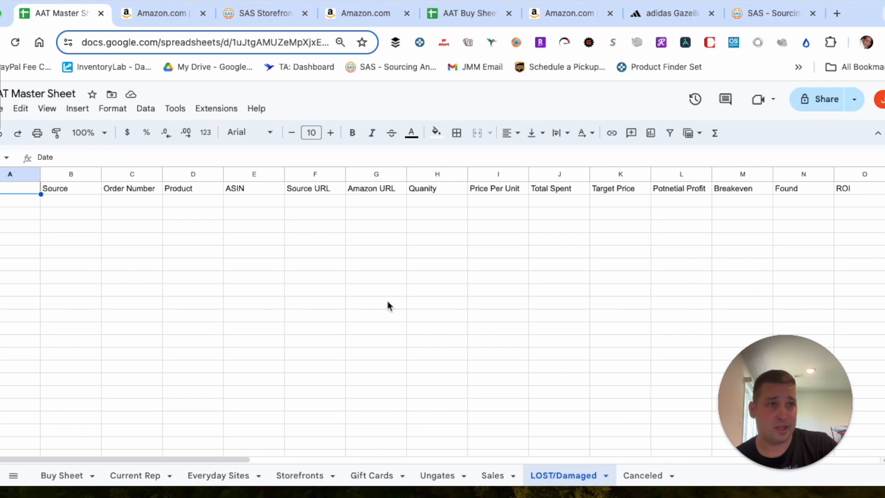
{"action": "left_click", "coordinate": [6, 206]}
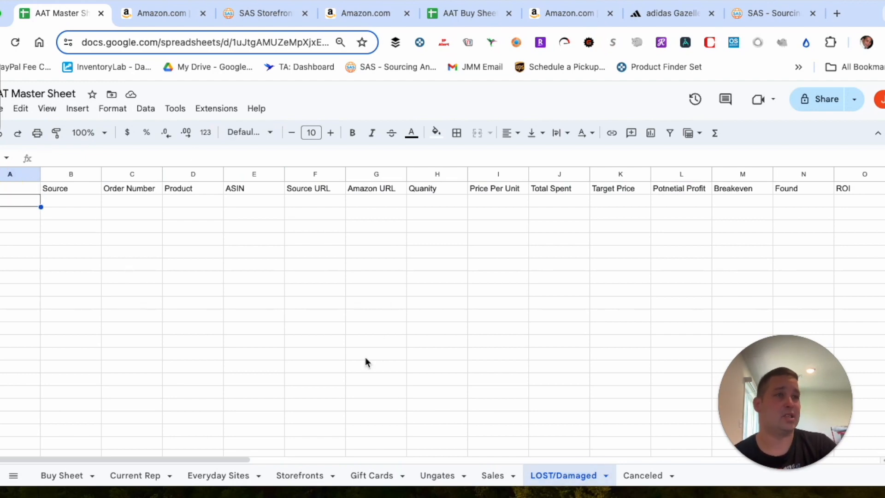
Copy the Adidas Gazelle purchase row from the Buy Sheet and paste it into row 2 of the LOST/Damaged sheet.
{"action": "left_click", "coordinate": [67, 477]}
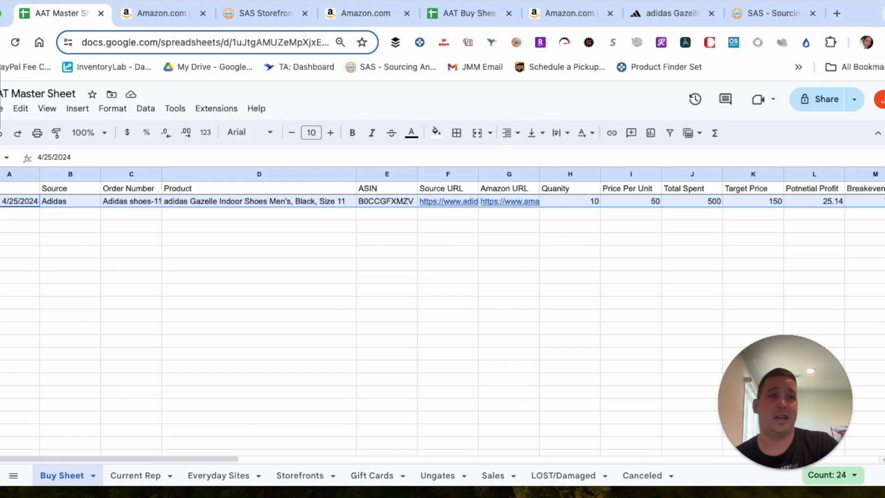
{"action": "right_click", "coordinate": [3, 201]}
{"action": "left_click", "coordinate": [6, 203]}
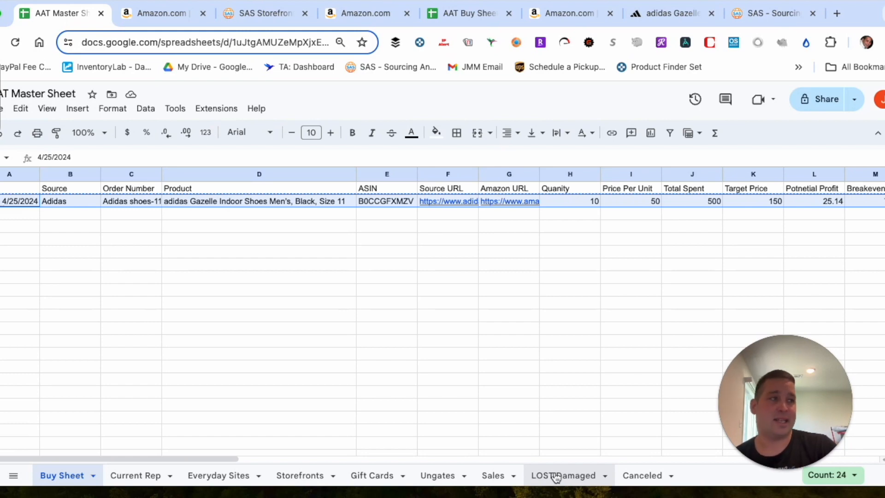
{"action": "left_click", "coordinate": [572, 475]}
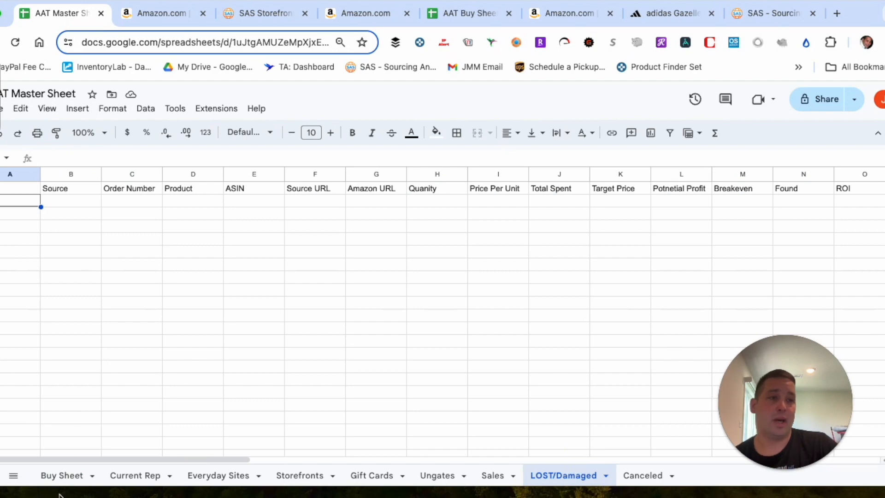
{"action": "left_click", "coordinate": [58, 476]}
{"action": "right_click", "coordinate": [25, 201]}
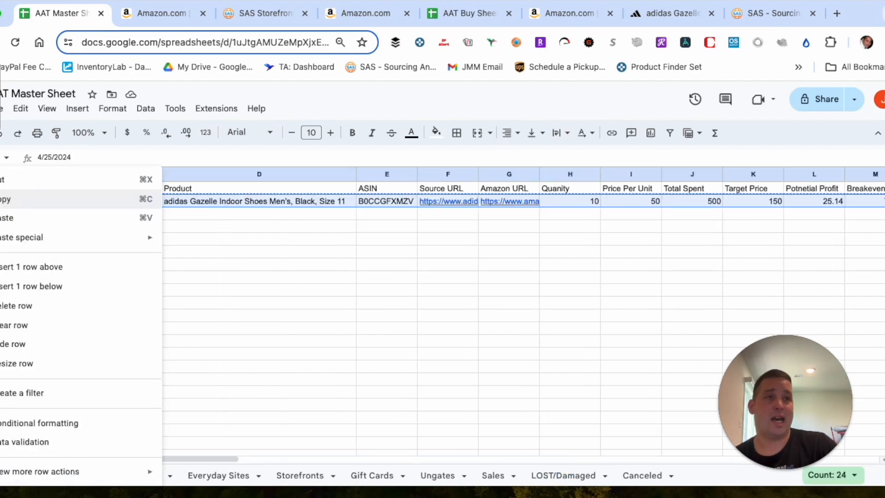
{"action": "left_click", "coordinate": [10, 182]}
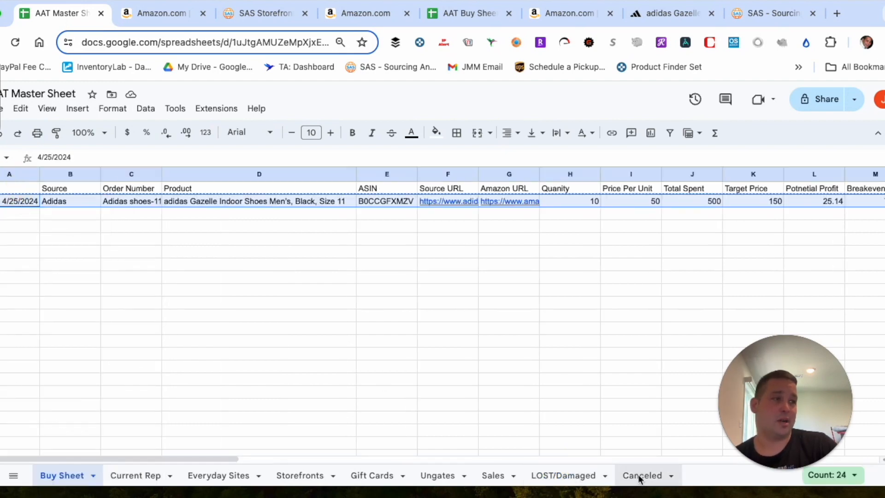
{"action": "left_click", "coordinate": [562, 477]}
{"action": "key", "text": "ctrl+v"}
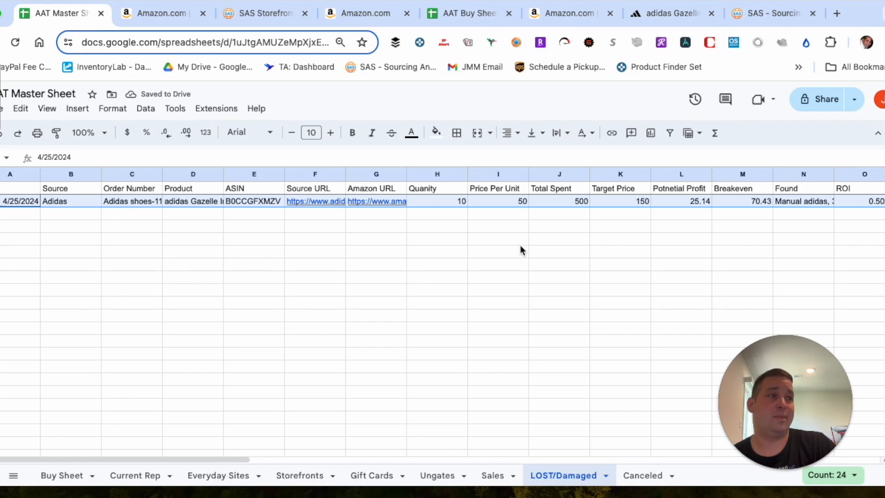
Set the quantity of the pasted Adidas row to 1 and check its Total Spent formula.
{"action": "left_click", "coordinate": [444, 204]}
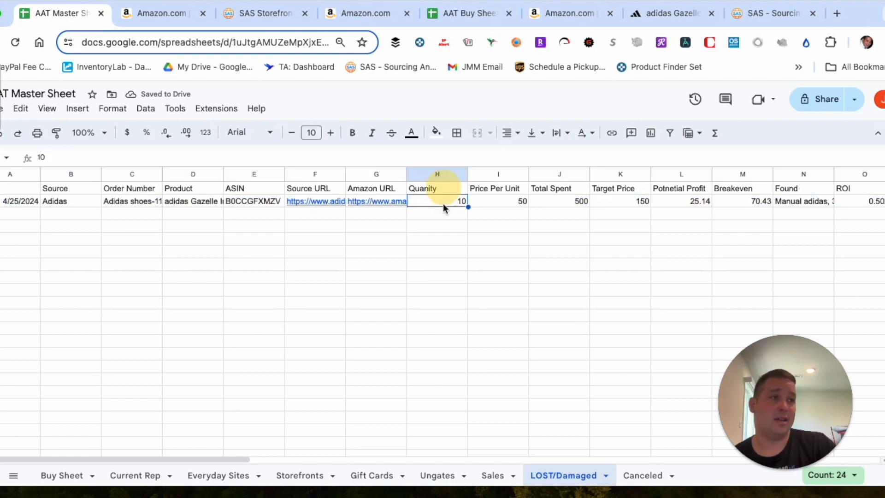
{"action": "type", "text": "1"}
{"action": "key", "text": "Return"}
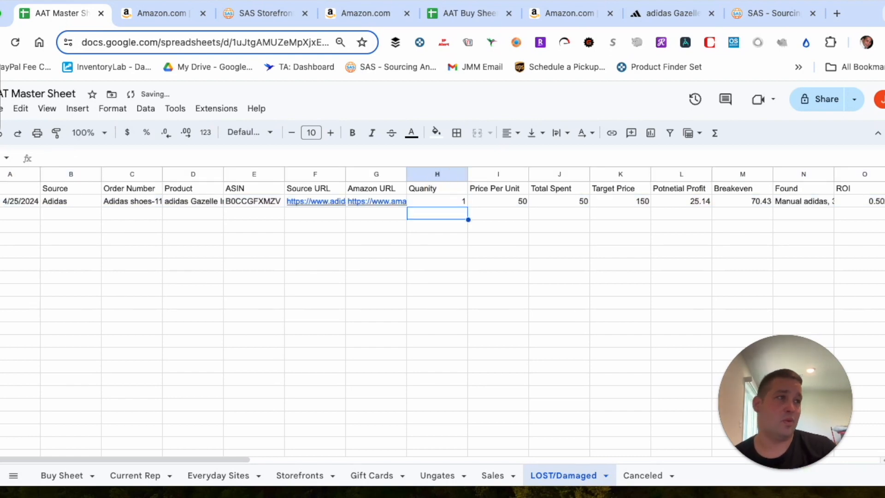
{"action": "left_click", "coordinate": [571, 203]}
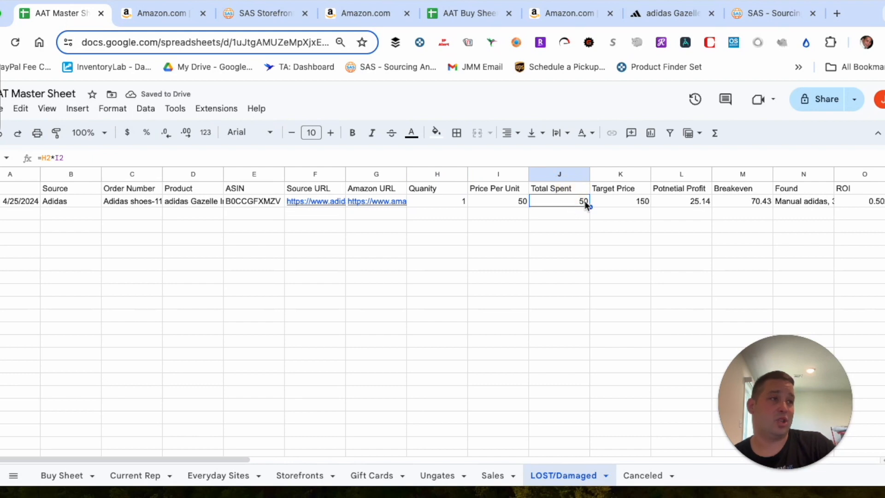
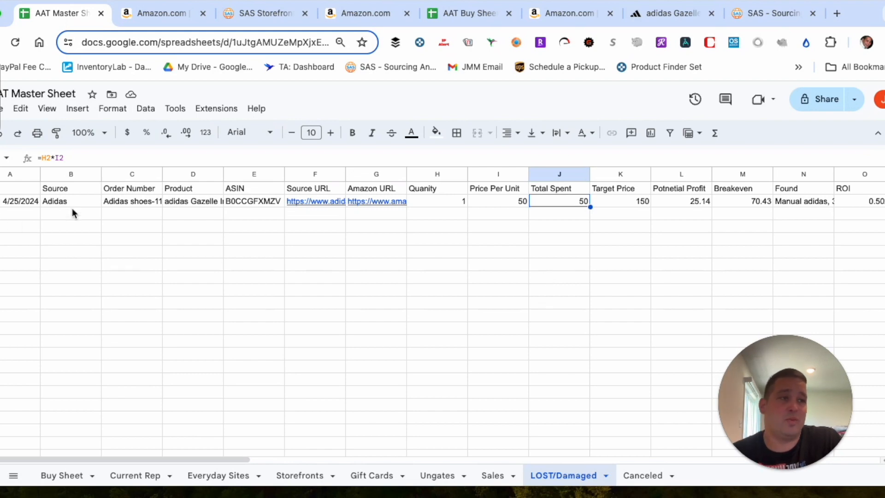
Copy the Adidas row from the Buy Sheet again and paste it into row 3 of the LOST/Damaged sheet.
{"action": "left_click", "coordinate": [58, 476]}
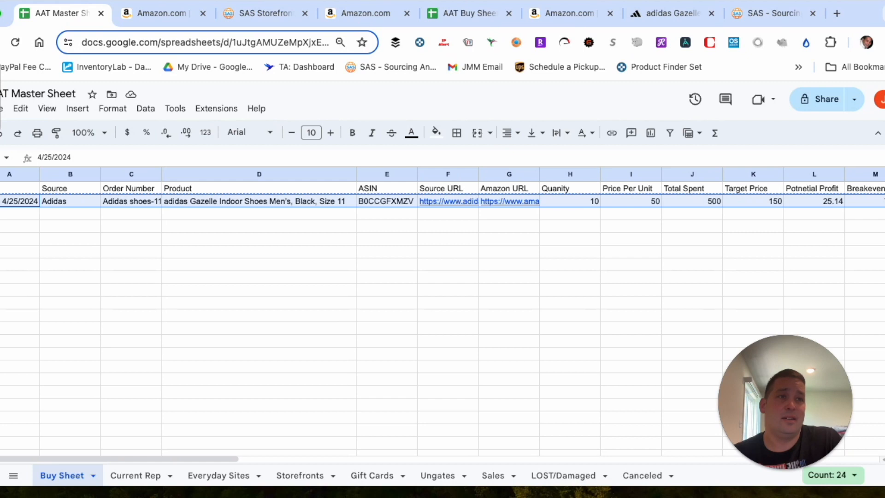
{"action": "right_click", "coordinate": [0, 200]}
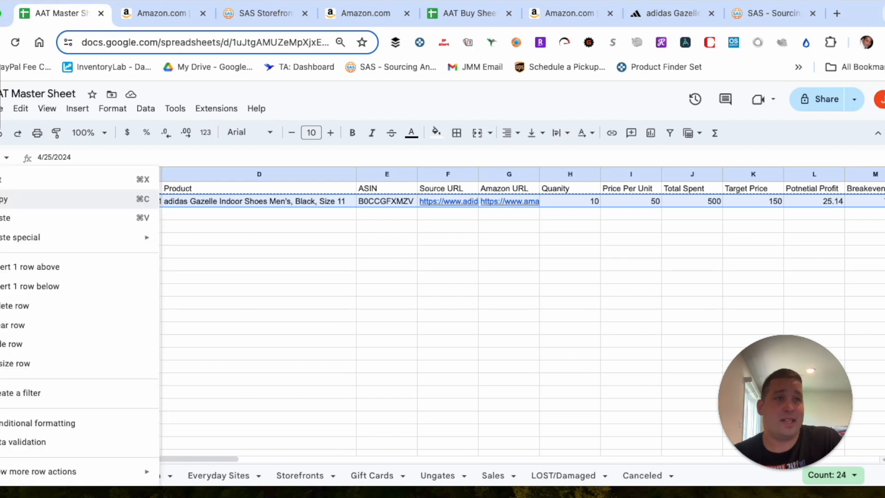
{"action": "left_click", "coordinate": [2, 200]}
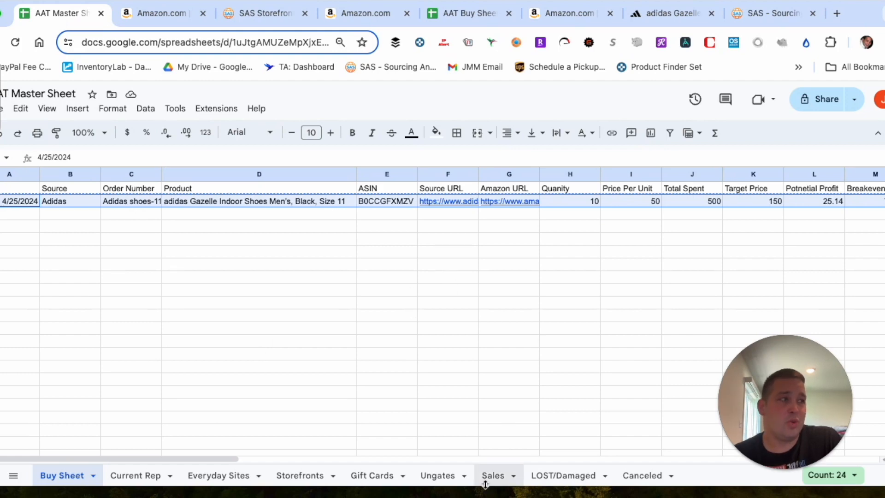
{"action": "left_click", "coordinate": [565, 477]}
{"action": "left_click", "coordinate": [3, 215]}
{"action": "right_click", "coordinate": [3, 216]}
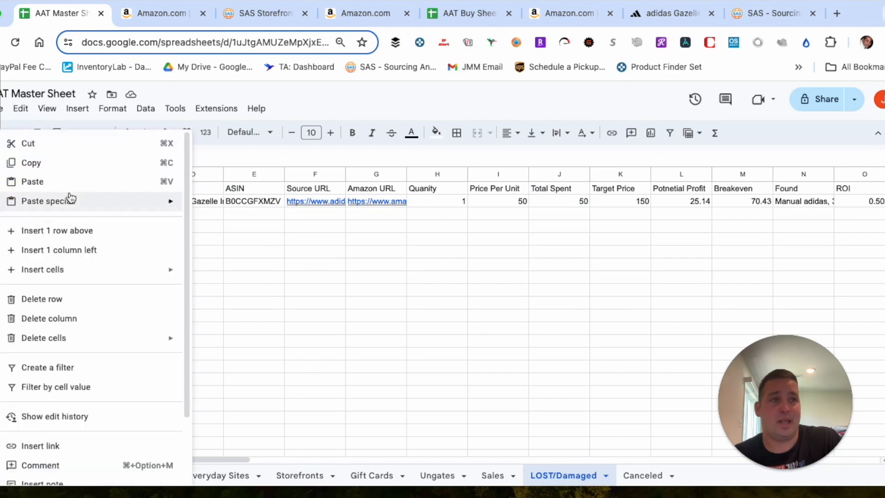
{"action": "left_click", "coordinate": [33, 181]}
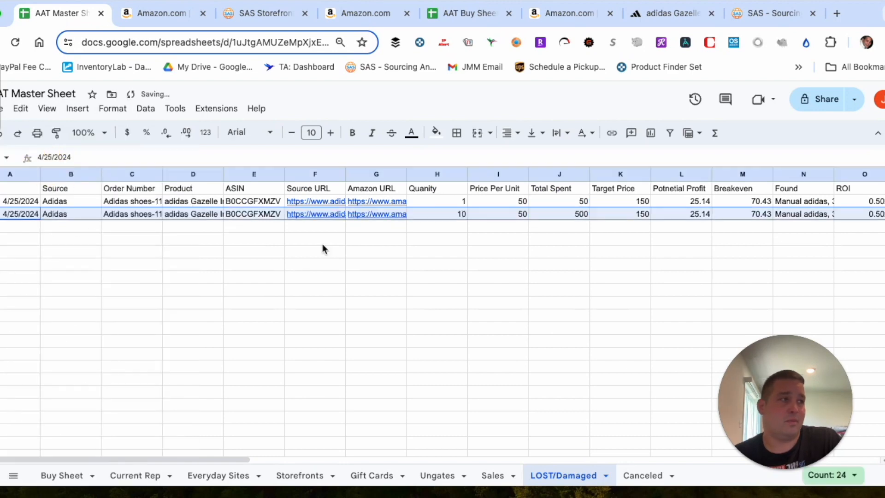
Replace the Found notes with "adidas sorted me 1" in row 2 and "damaged return unsellable" in row 3.
{"action": "left_click", "coordinate": [797, 202]}
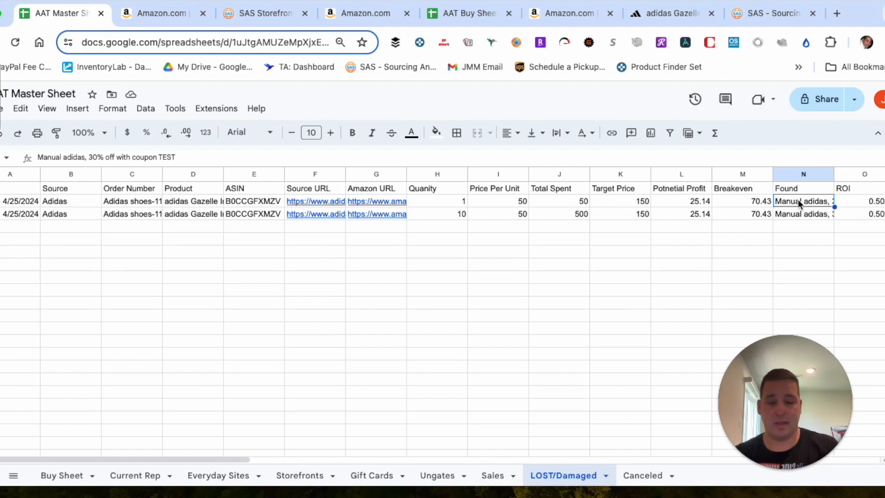
{"action": "type", "text": "adidas sorted me 1"}
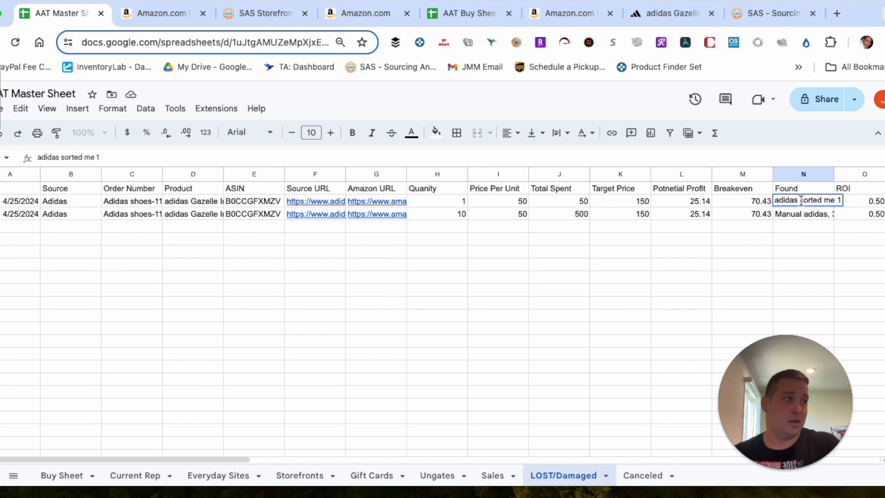
{"action": "left_click", "coordinate": [799, 212]}
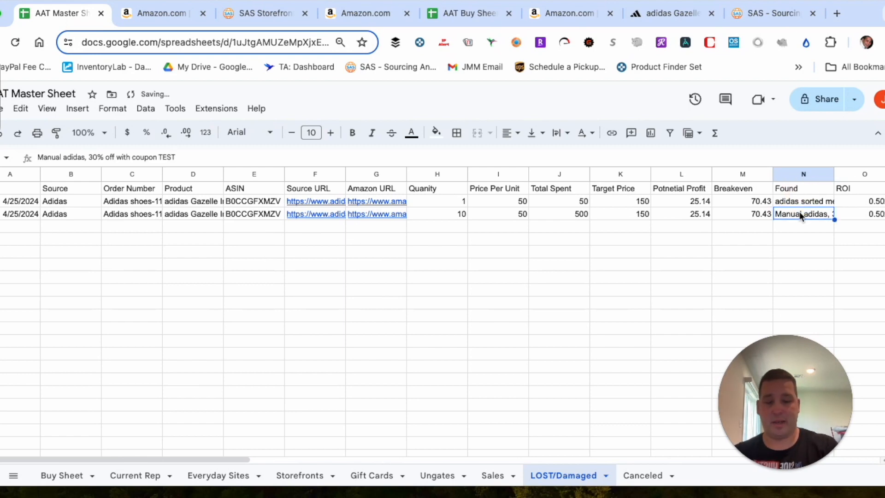
{"action": "type", "text": "damaged return unsella"}
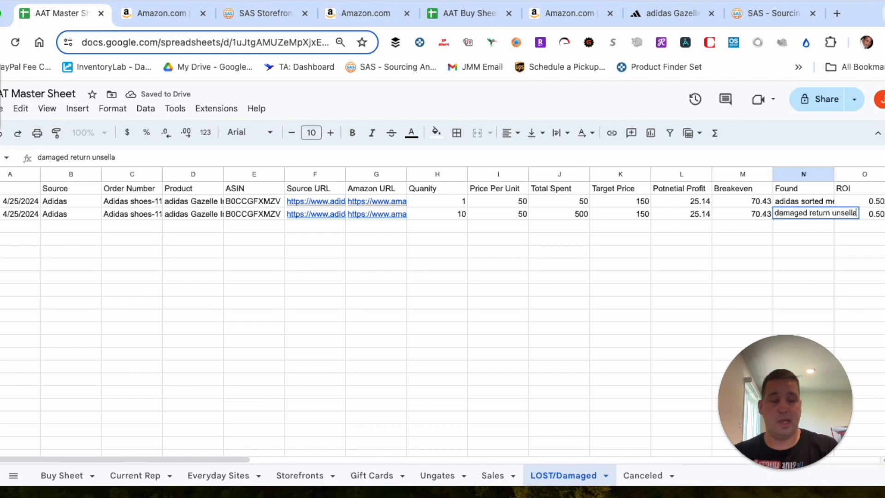
{"action": "type", "text": "ble"}
{"action": "key", "text": "Tab"}
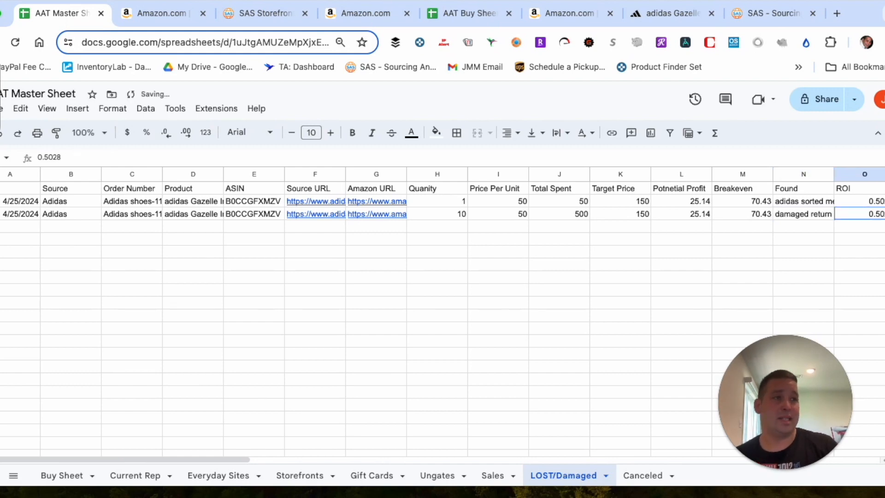
Set the quantity in row 3 to 1 and select both Total Spent cells to view their sum.
{"action": "left_click", "coordinate": [466, 210]}
{"action": "type", "text": "1"}
{"action": "left_click", "coordinate": [485, 259]}
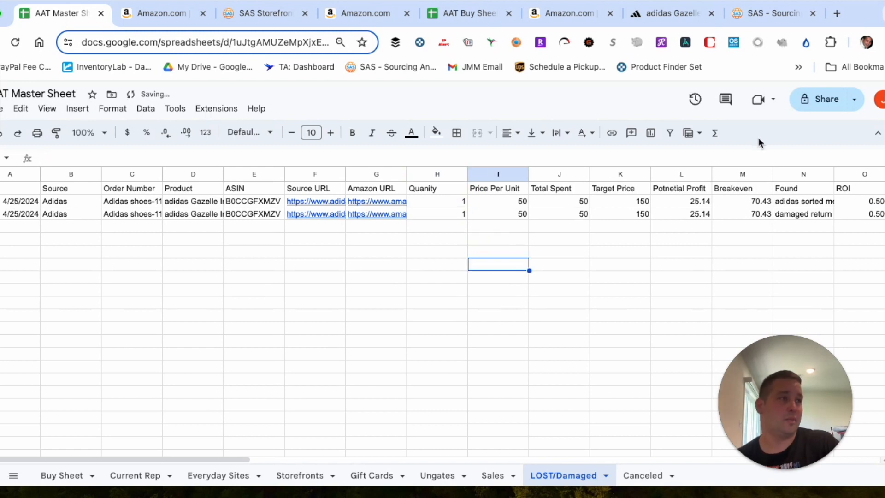
{"action": "left_click_drag", "start_coordinate": [554, 203], "coordinate": [551, 215]}
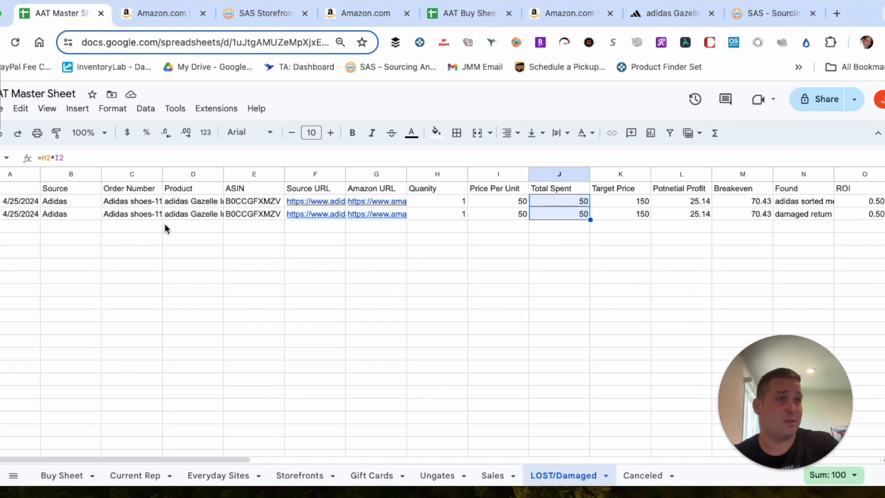
Copy the Adidas purchase row from the Buy Sheet and paste it into row 2 of the Canceled sheet.
{"action": "left_click", "coordinate": [640, 476]}
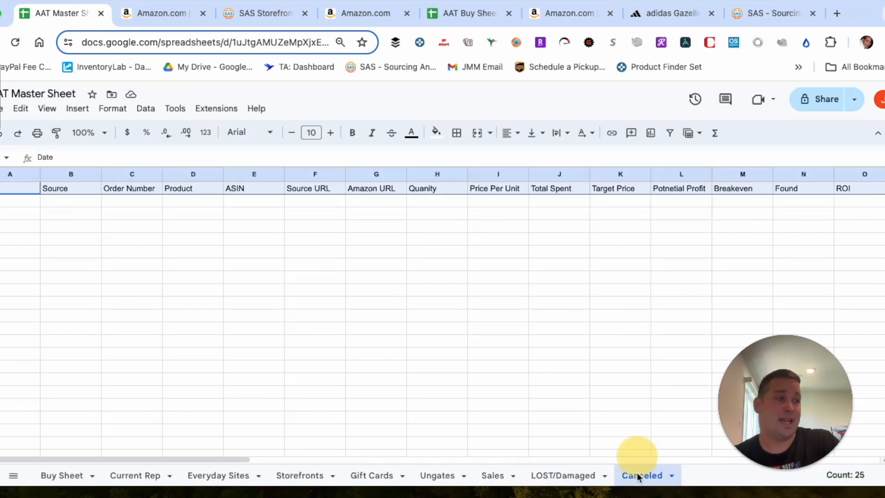
{"action": "left_click", "coordinate": [566, 476]}
{"action": "left_click", "coordinate": [68, 475]}
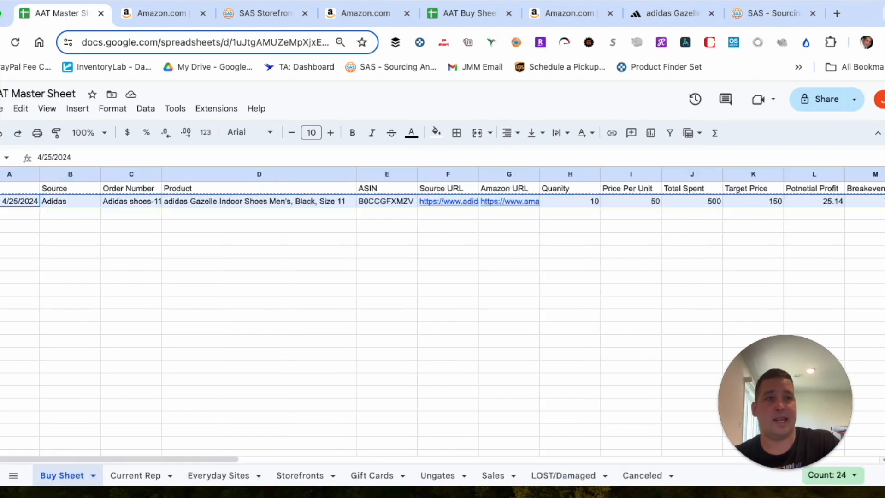
{"action": "left_click", "coordinate": [1, 201]}
{"action": "right_click", "coordinate": [1, 200]}
{"action": "left_click", "coordinate": [3, 197]}
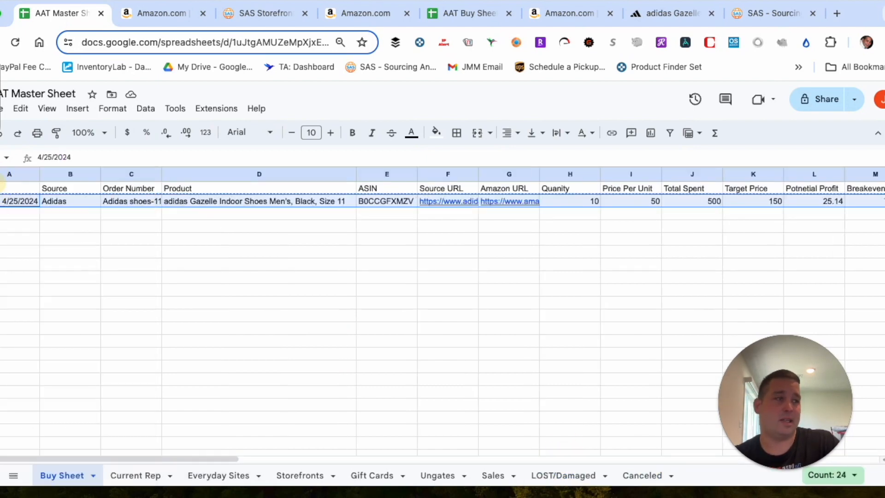
{"action": "left_click", "coordinate": [633, 474]}
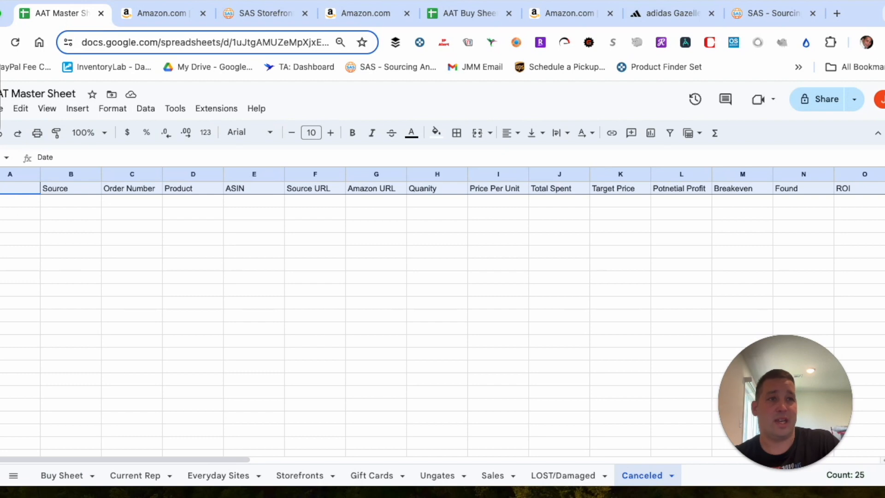
{"action": "right_click", "coordinate": [2, 201]}
{"action": "left_click", "coordinate": [14, 180]}
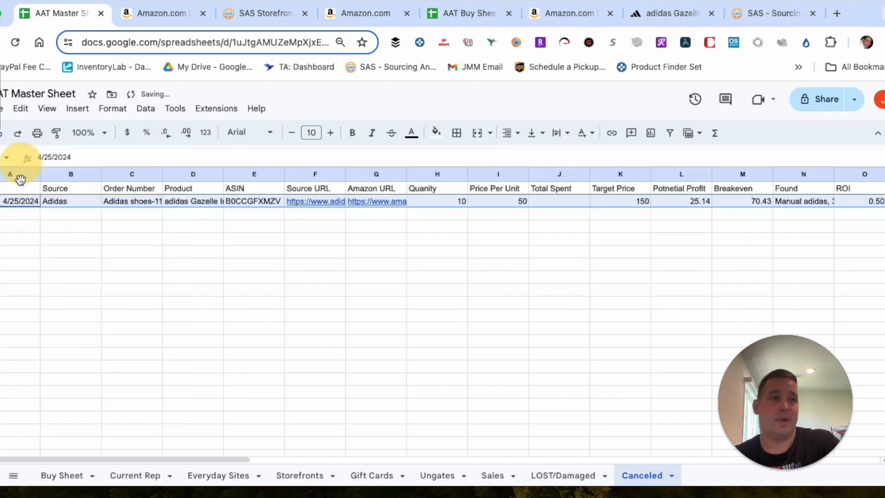
Review the Adidas entry on the Buy Sheet and Canceled sheets, including its order number, and open the Current Rep sheet.
{"action": "left_click", "coordinate": [56, 479]}
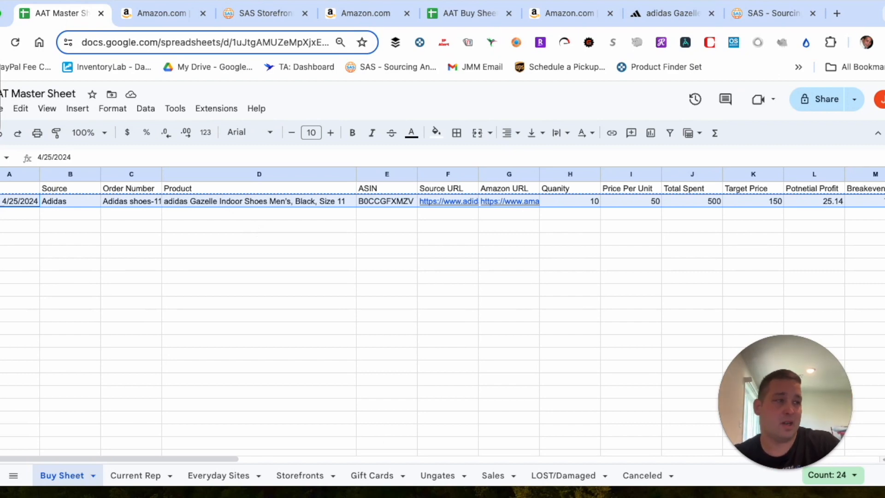
{"action": "left_click", "coordinate": [641, 477]}
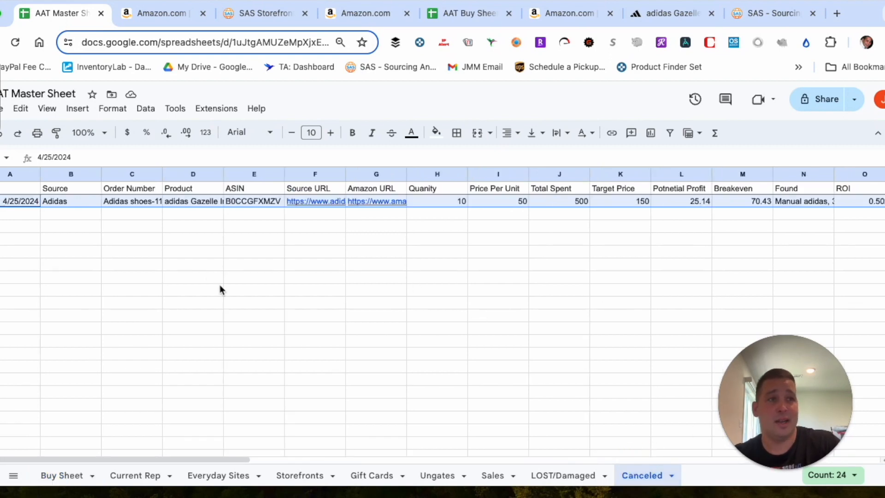
{"action": "left_click", "coordinate": [128, 201]}
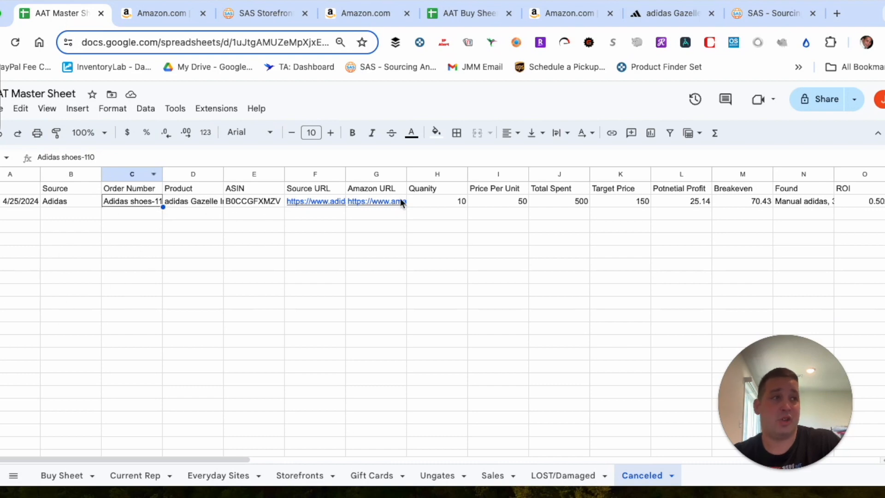
{"action": "left_click", "coordinate": [236, 302]}
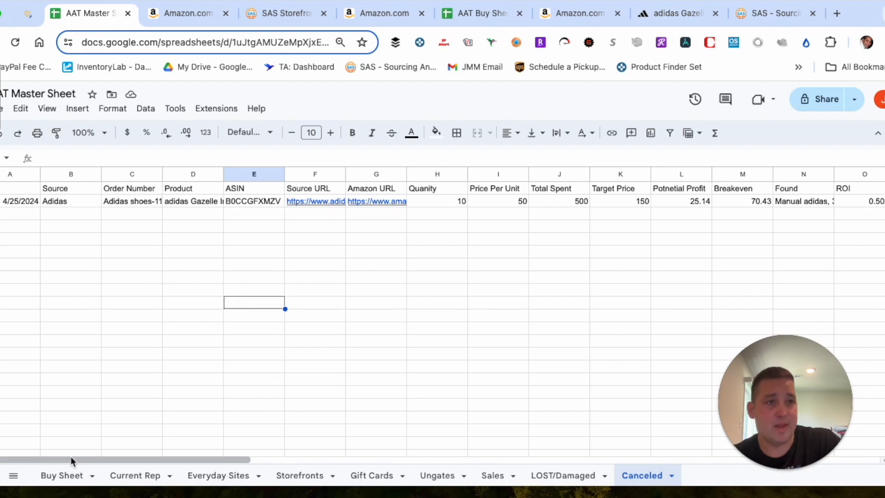
{"action": "left_click", "coordinate": [63, 475]}
{"action": "left_click", "coordinate": [140, 476]}
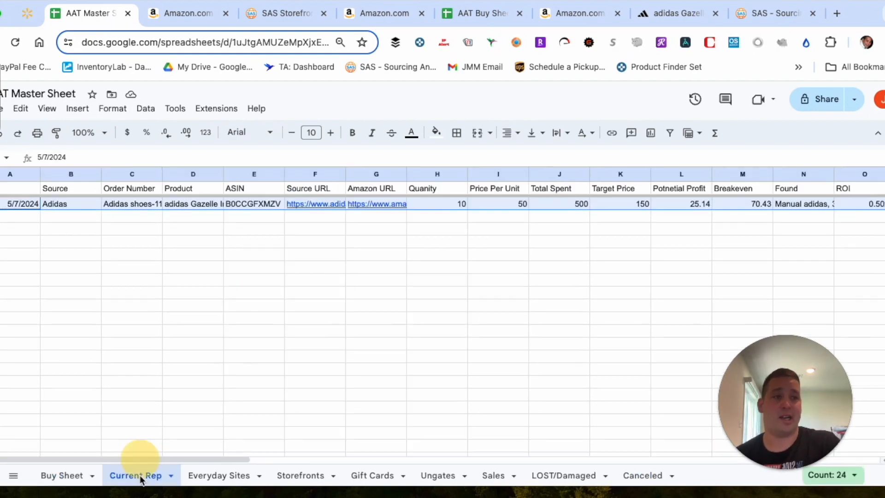
Look through the Everyday Sites, Storefronts and Gift Cards sheets of the AAT Master Sheet.
{"action": "left_click", "coordinate": [210, 475]}
{"action": "left_click", "coordinate": [300, 476]}
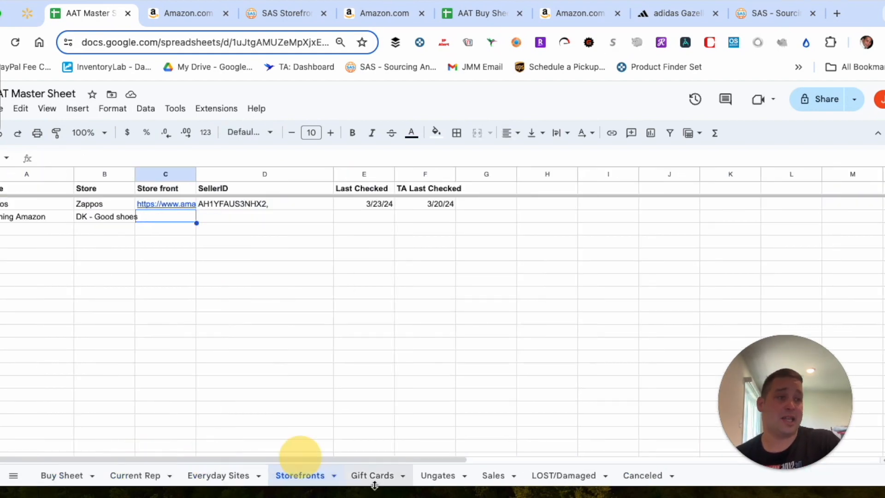
{"action": "left_click", "coordinate": [372, 479]}
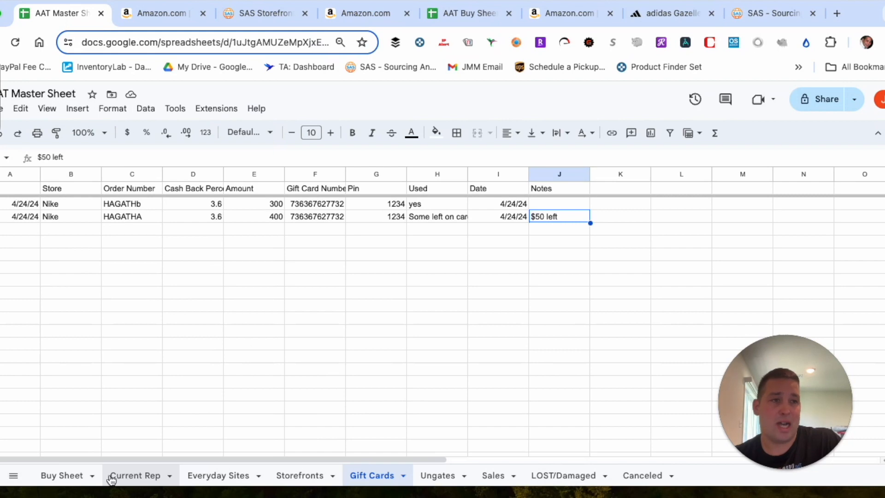
Add a blank second sheet to the AAT Buy Sheet spreadsheet.
{"action": "left_click", "coordinate": [451, 14]}
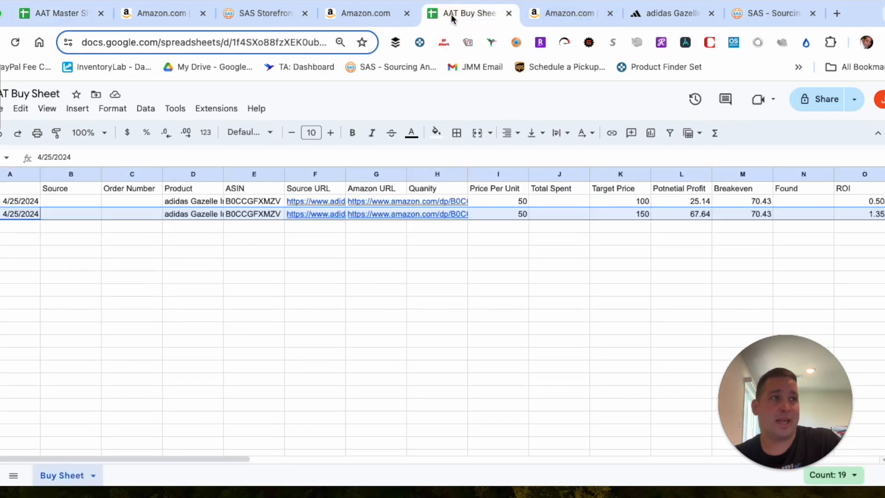
{"action": "left_click", "coordinate": [179, 302]}
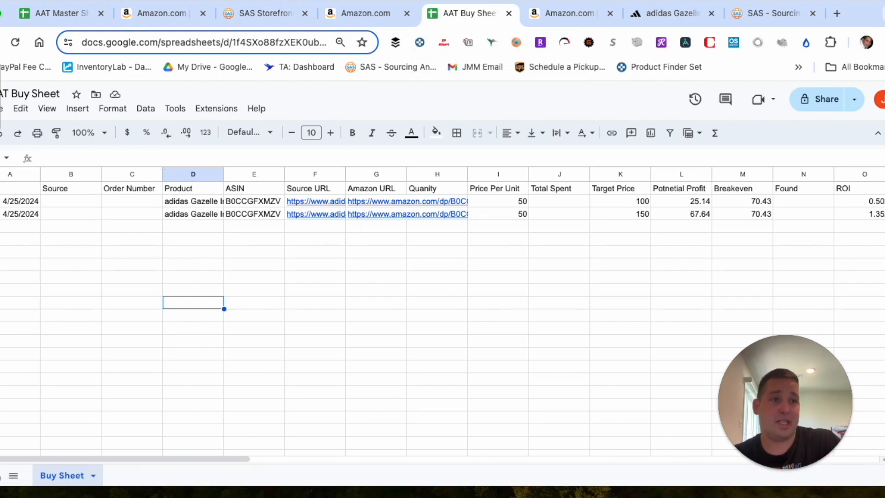
{"action": "left_click", "coordinate": [2, 476]}
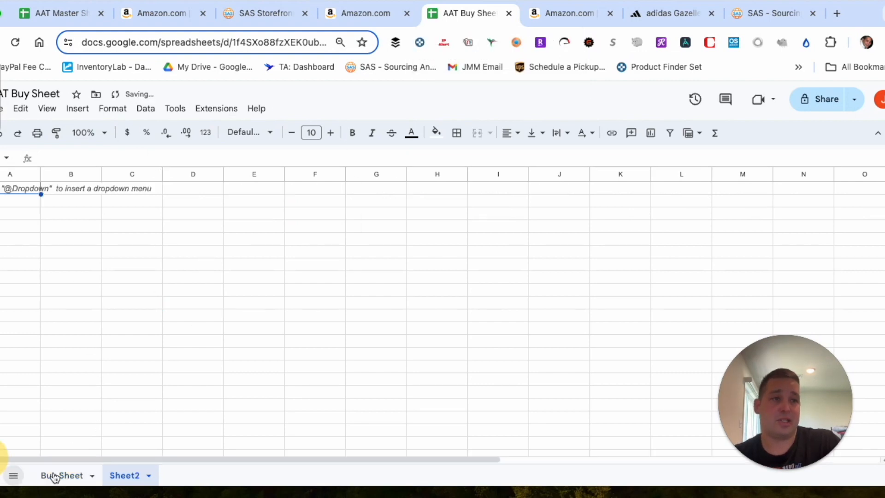
Check the Current Rep sheet's layout in the AAT Master Sheet and return to the AAT Buy Sheet spreadsheet.
{"action": "left_click", "coordinate": [67, 22]}
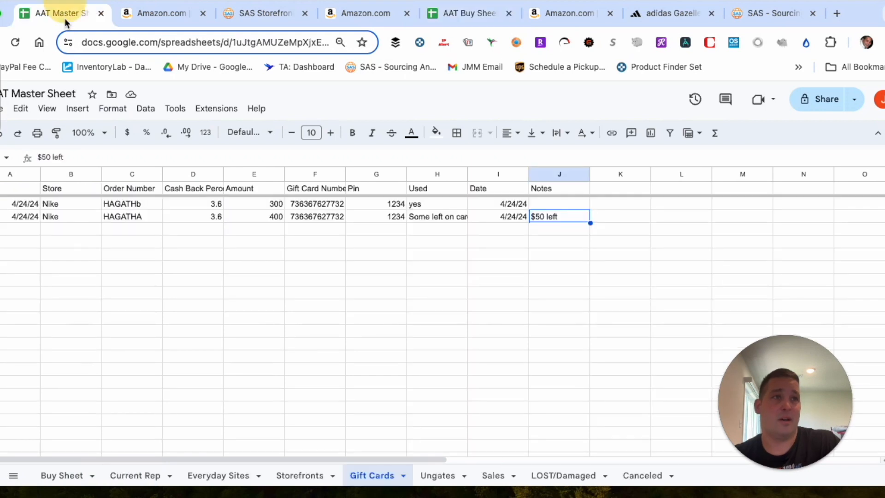
{"action": "left_click", "coordinate": [121, 476]}
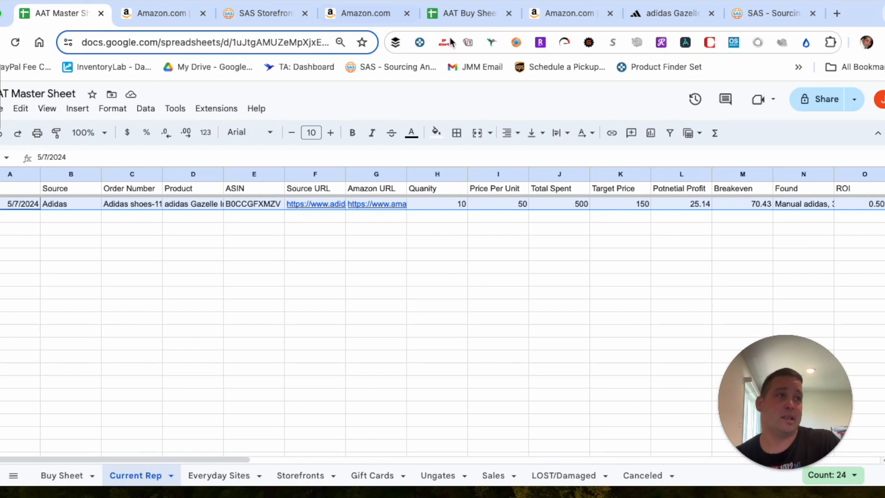
{"action": "left_click", "coordinate": [450, 15]}
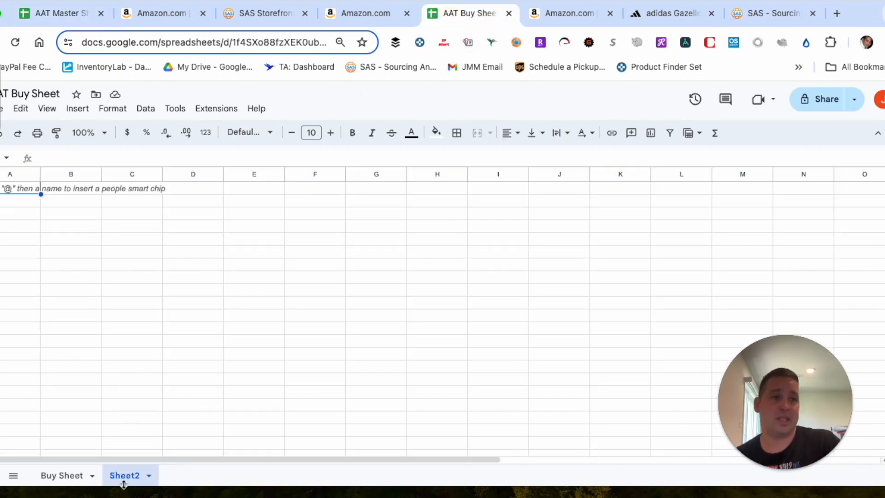
Copy the header row of the Buy Sheet and paste it into the first row of Sheet2.
{"action": "left_click", "coordinate": [60, 476]}
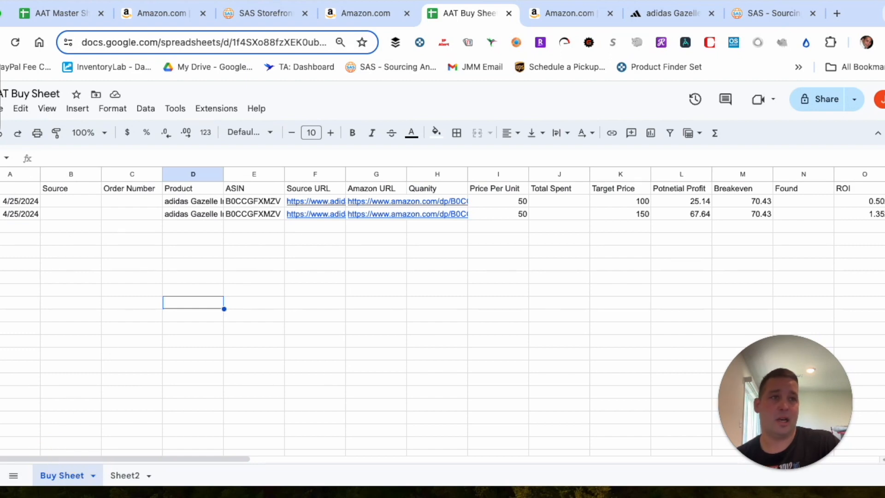
{"action": "right_click", "coordinate": [0, 188]}
{"action": "left_click", "coordinate": [5, 199]}
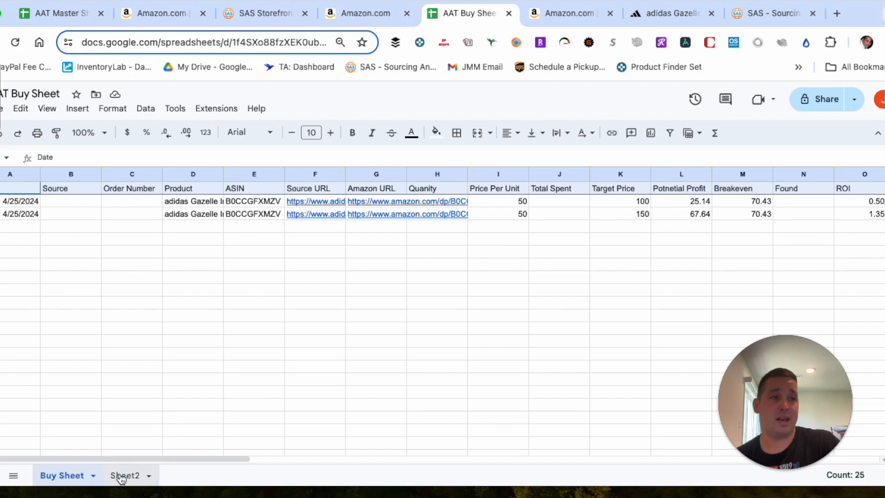
{"action": "left_click", "coordinate": [121, 475]}
{"action": "left_click", "coordinate": [7, 190]}
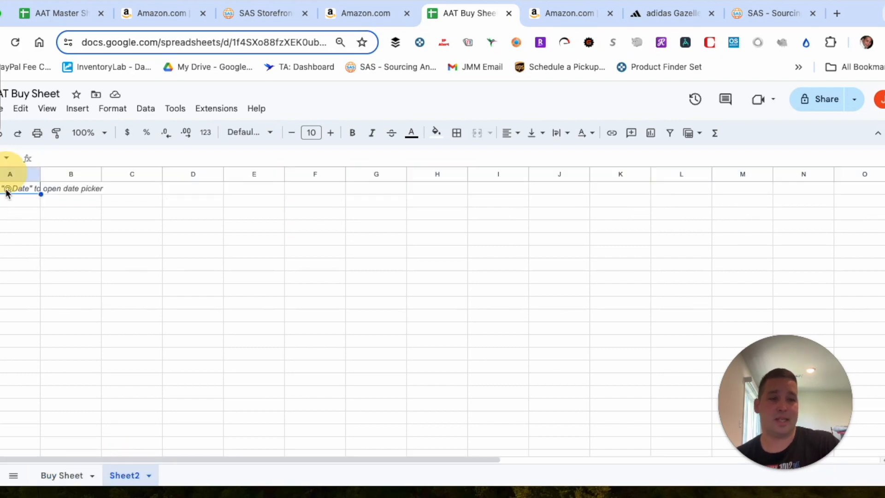
{"action": "key", "text": "ctrl+v"}
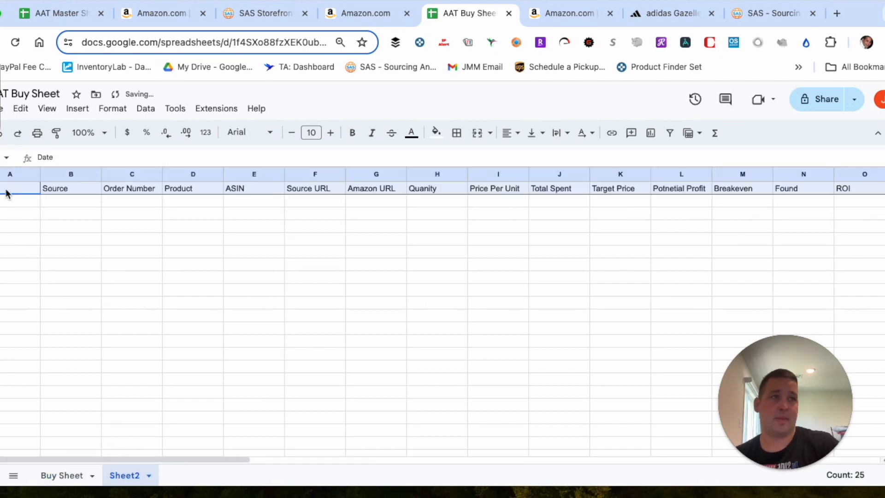
Rename Sheet2 in the AAT Buy Sheet spreadsheet as "Current Replen".
{"action": "left_click", "coordinate": [41, 17]}
{"action": "left_click", "coordinate": [145, 19]}
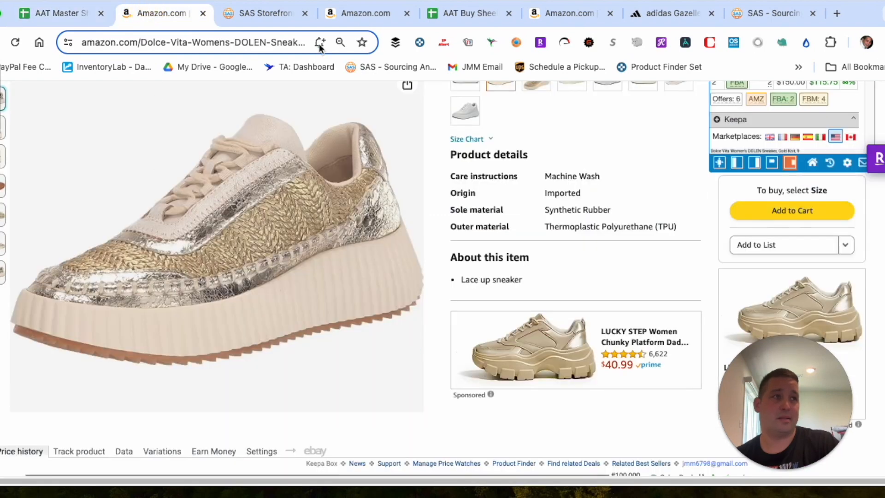
{"action": "left_click", "coordinate": [444, 22]}
{"action": "left_click", "coordinate": [124, 476]}
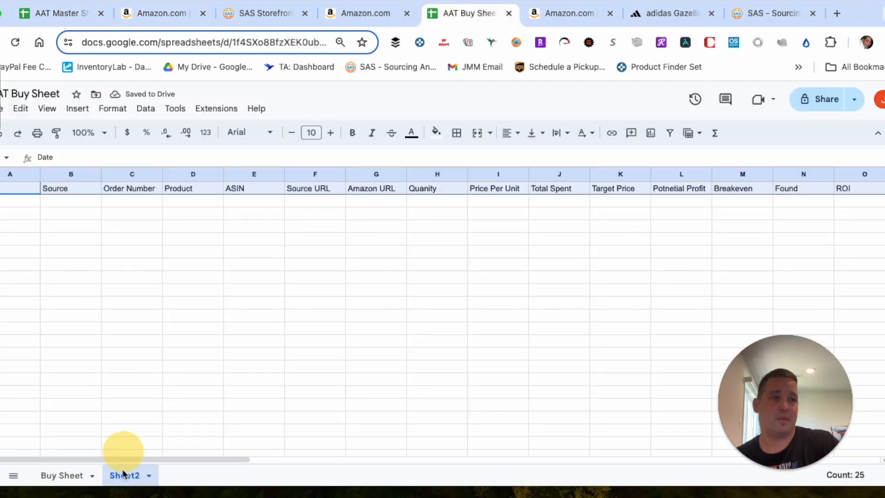
{"action": "double_click", "coordinate": [124, 476]}
{"action": "type", "text": "Curr"}
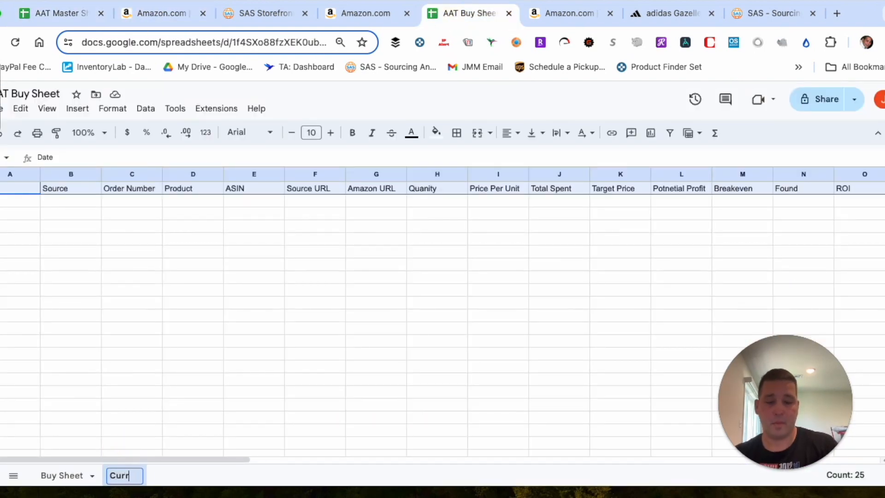
{"action": "type", "text": "ent Repln"}
{"action": "key", "text": "BackSpace"}
{"action": "type", "text": "e"}
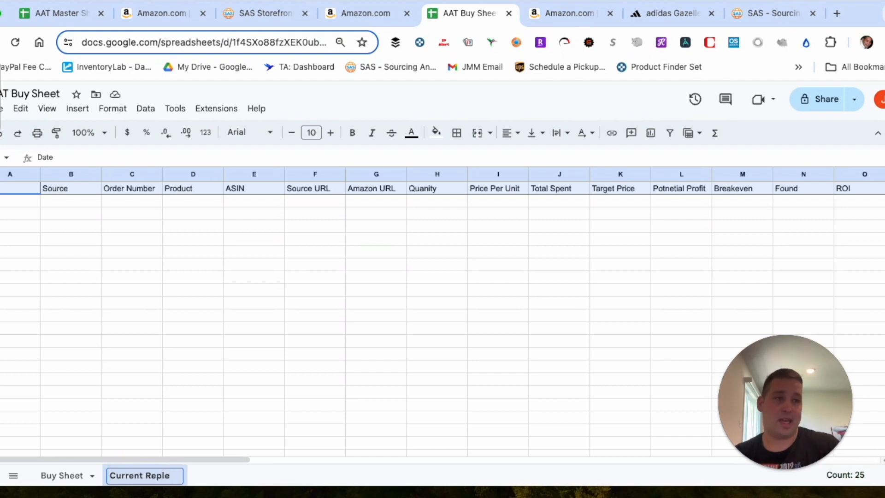
{"action": "type", "text": "n"}
{"action": "left_click", "coordinate": [254, 352]}
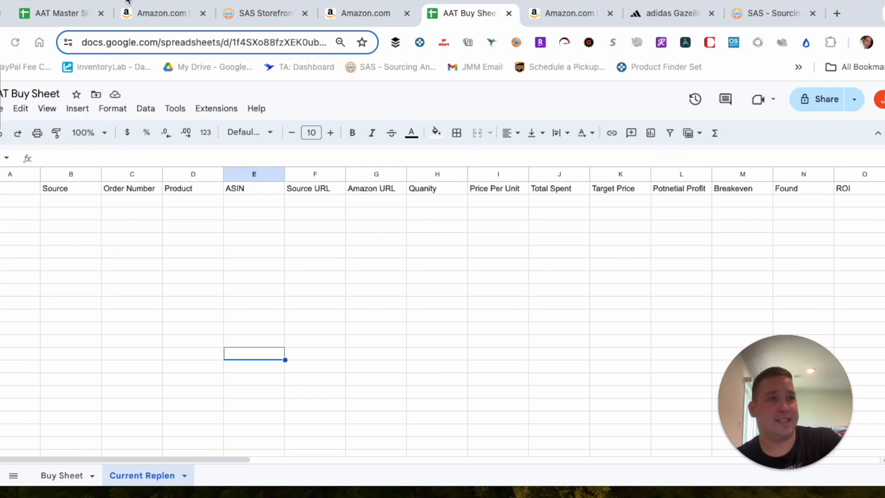
Delete the Current Replen sheet from the AAT Buy Sheet spreadsheet.
{"action": "left_click", "coordinate": [473, 22]}
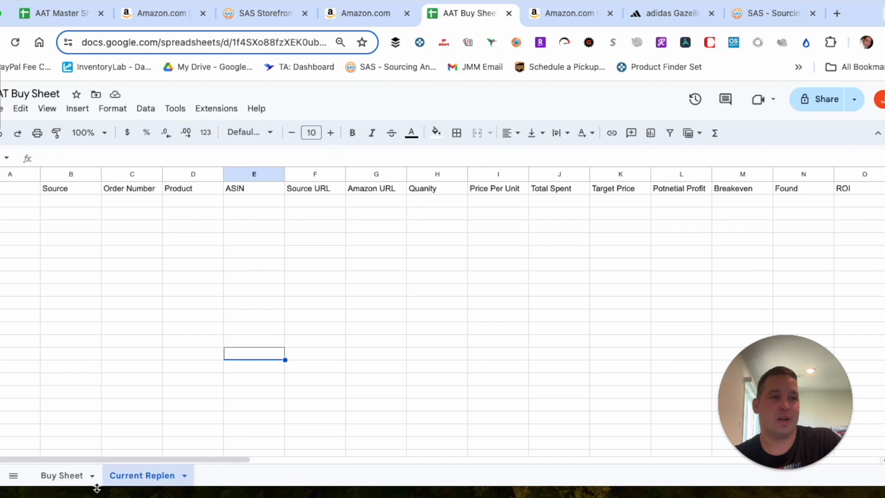
{"action": "right_click", "coordinate": [170, 478]}
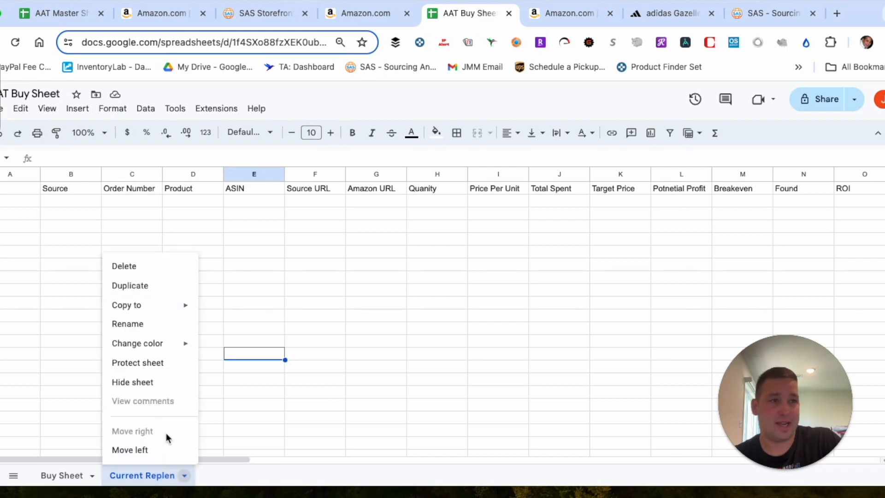
{"action": "left_click", "coordinate": [142, 267]}
{"action": "left_click", "coordinate": [558, 310]}
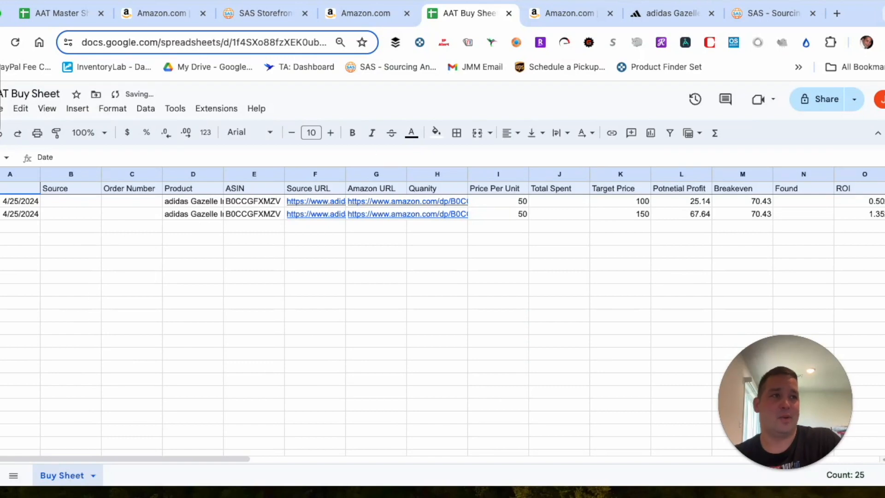
Switch to SellerAmp SAS and open its Google Sheets connection setup.
{"action": "left_click", "coordinate": [43, 13]}
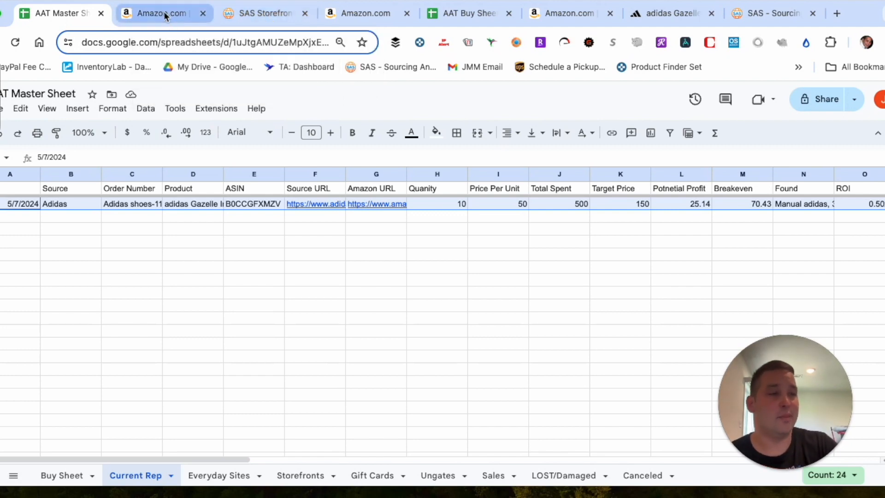
{"action": "left_click", "coordinate": [261, 19]}
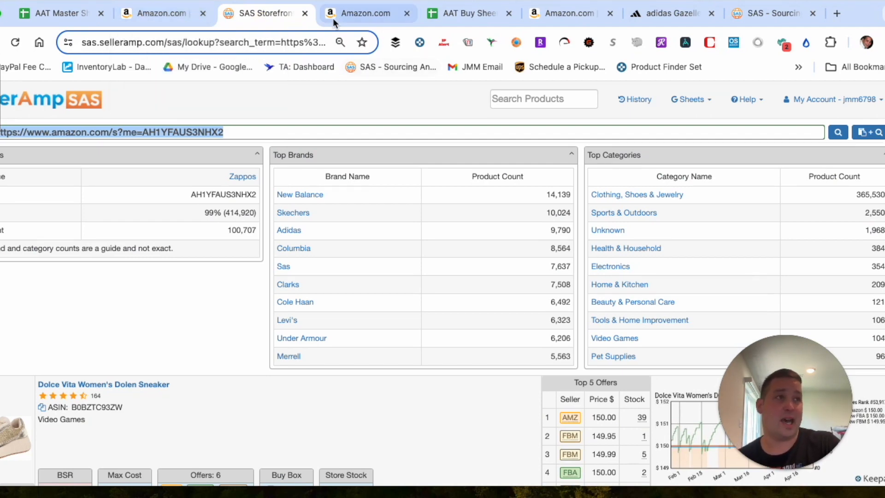
{"action": "left_click", "coordinate": [755, 13]}
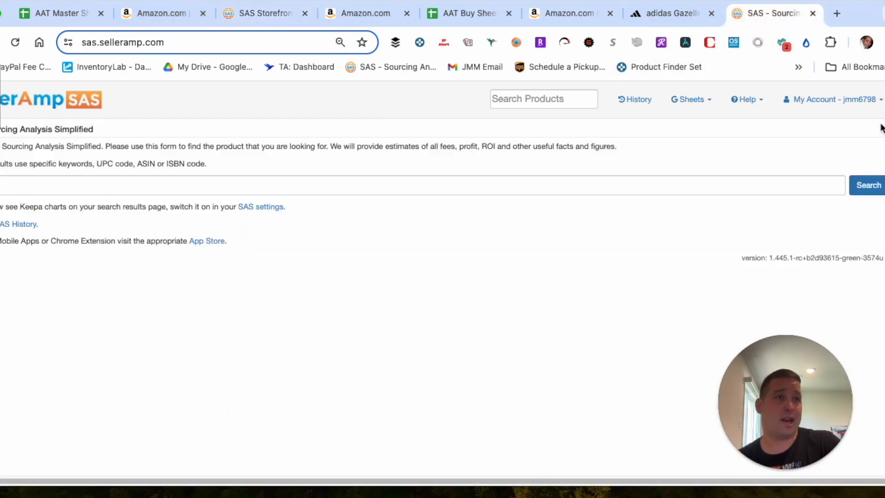
{"action": "left_click", "coordinate": [692, 108]}
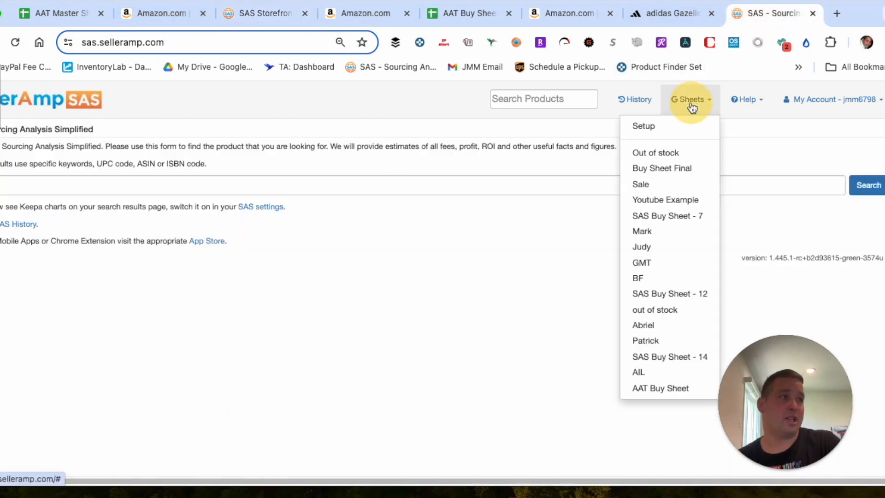
{"action": "left_click", "coordinate": [651, 127]}
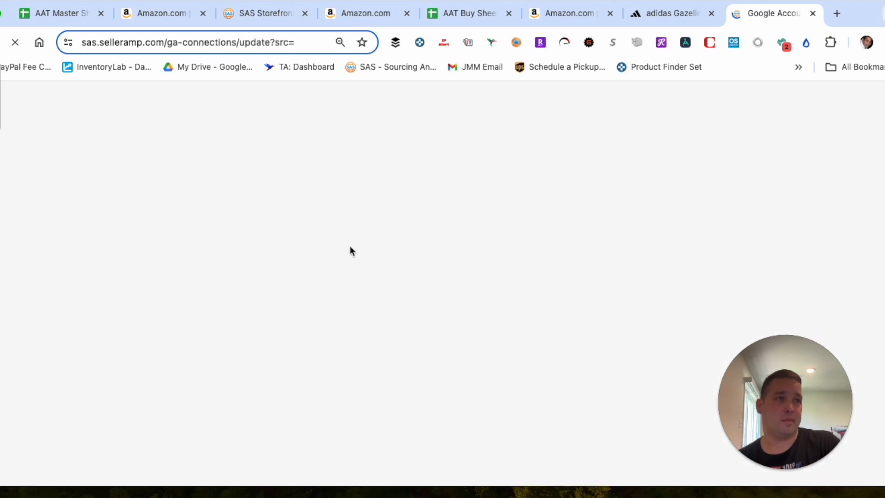
Find the AAT Buy Sheet among the connected spreadsheets and open its export settings for editing.
{"action": "scroll", "coordinate": [350, 251], "scroll_direction": "down", "scroll_amount": 5}
{"action": "scroll", "coordinate": [45, 295], "scroll_direction": "up", "scroll_amount": 5}
{"action": "scroll", "coordinate": [52, 350], "scroll_direction": "down", "scroll_amount": 5}
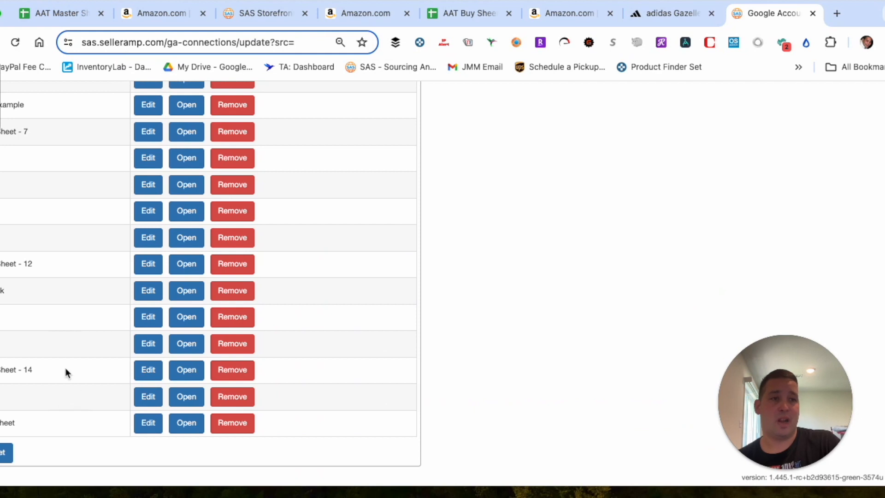
{"action": "left_click_drag", "start_coordinate": [27, 427], "coordinate": [0, 423]}
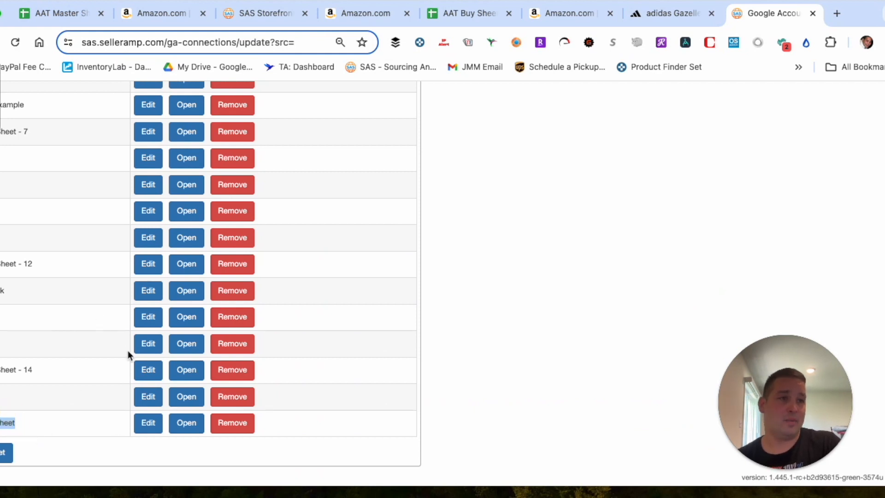
{"action": "left_click", "coordinate": [147, 428]}
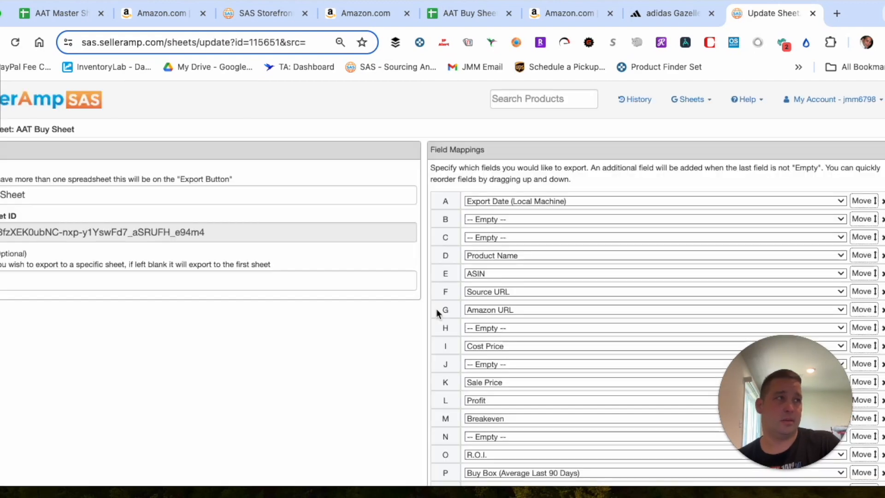
Examine the AAT Buy Sheet field mappings from column A through column Z.
{"action": "scroll", "coordinate": [631, 258], "scroll_direction": "down", "scroll_amount": 5}
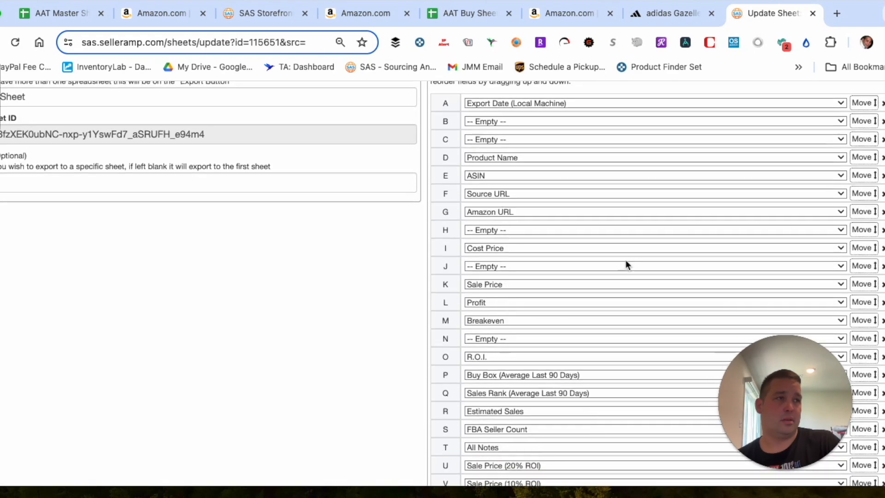
{"action": "scroll", "coordinate": [287, 282], "scroll_direction": "up", "scroll_amount": 5}
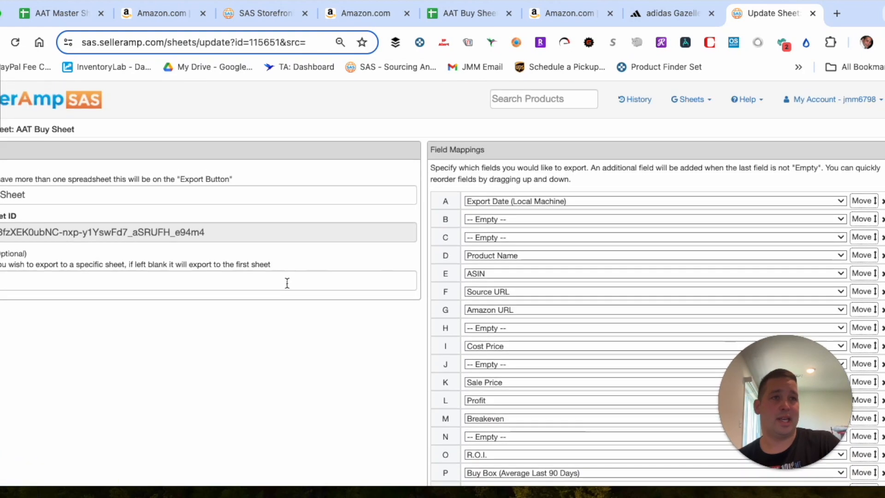
{"action": "scroll", "coordinate": [541, 270], "scroll_direction": "down", "scroll_amount": 3}
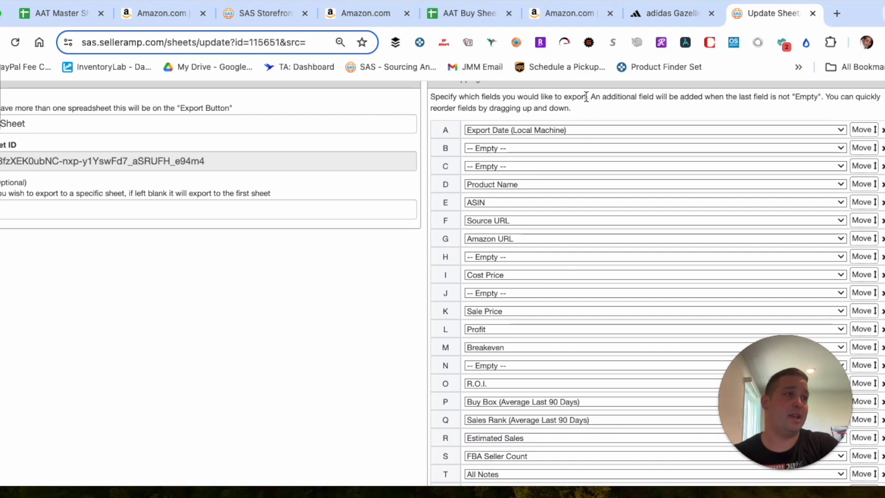
{"action": "scroll", "coordinate": [592, 347], "scroll_direction": "down", "scroll_amount": 3}
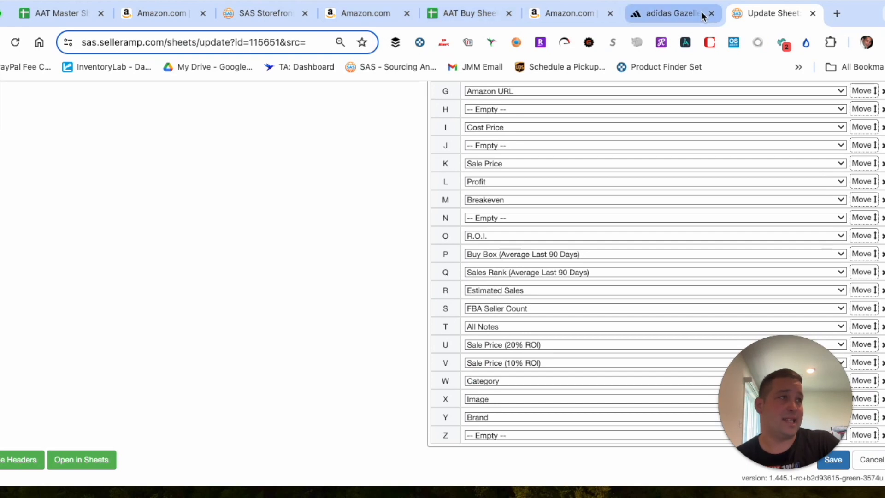
Detach the AAT Buy Sheet export settings page into its own browser window and reposition that window.
{"action": "left_click_drag", "start_coordinate": [763, 14], "coordinate": [758, 48]}
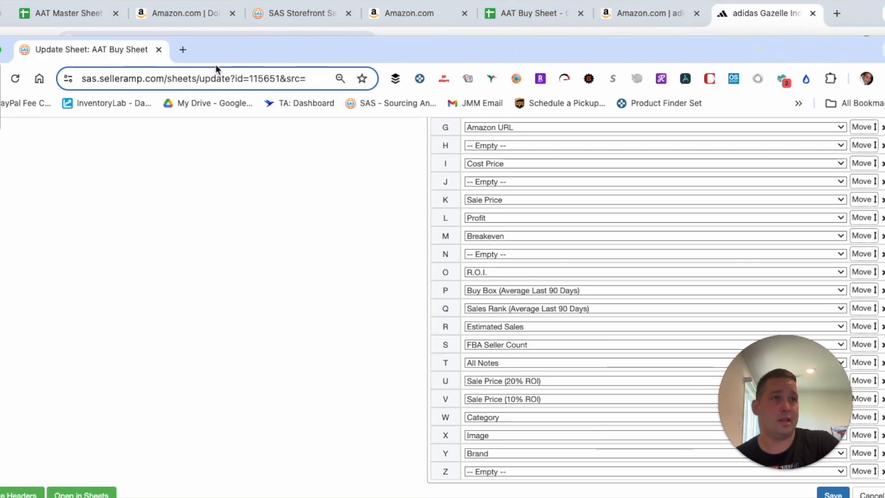
{"action": "left_click_drag", "start_coordinate": [226, 45], "coordinate": [261, 46]}
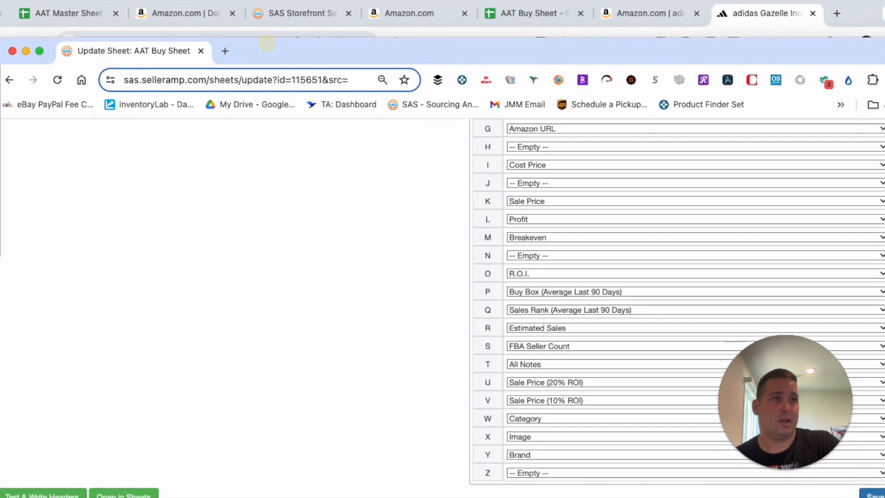
{"action": "left_click", "coordinate": [4, 42]}
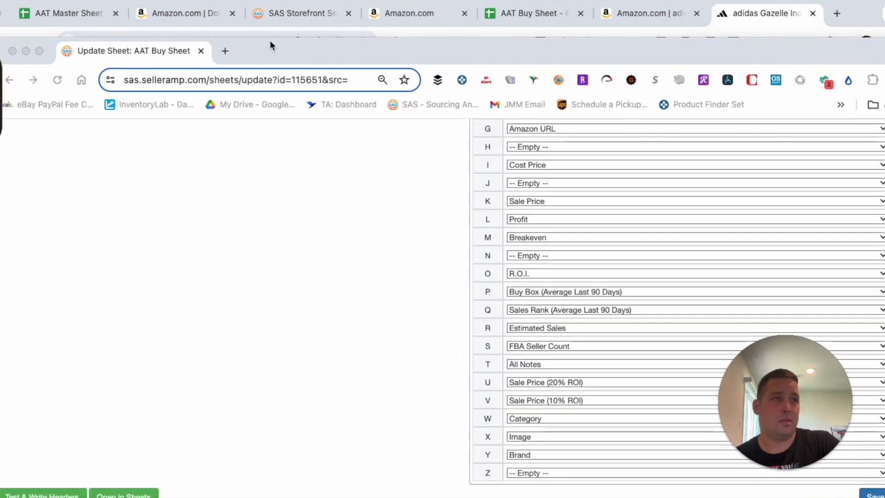
Shrink the SellerAmp export settings window and show the AAT Master Sheet's Buy Sheet tab in a smaller overlapping window.
{"action": "left_click_drag", "start_coordinate": [6, 38], "coordinate": [210, 97]}
{"action": "left_click_drag", "start_coordinate": [510, 110], "coordinate": [419, 55]}
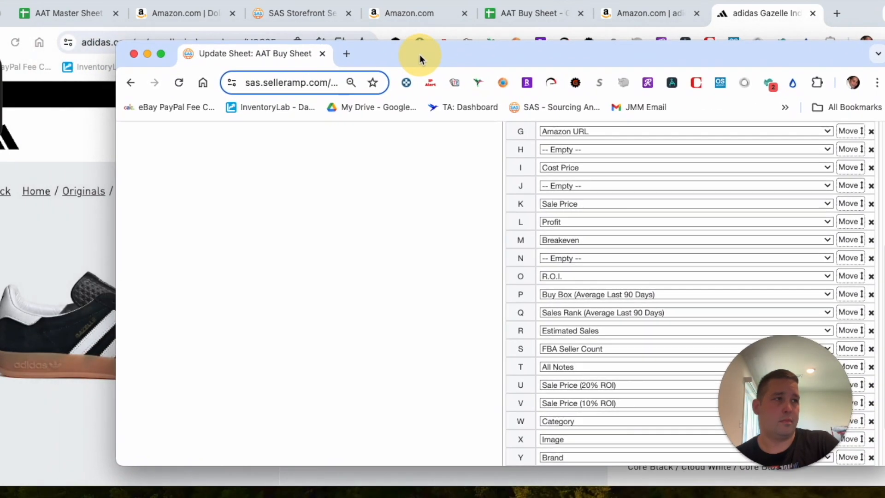
{"action": "left_click", "coordinate": [87, 14]}
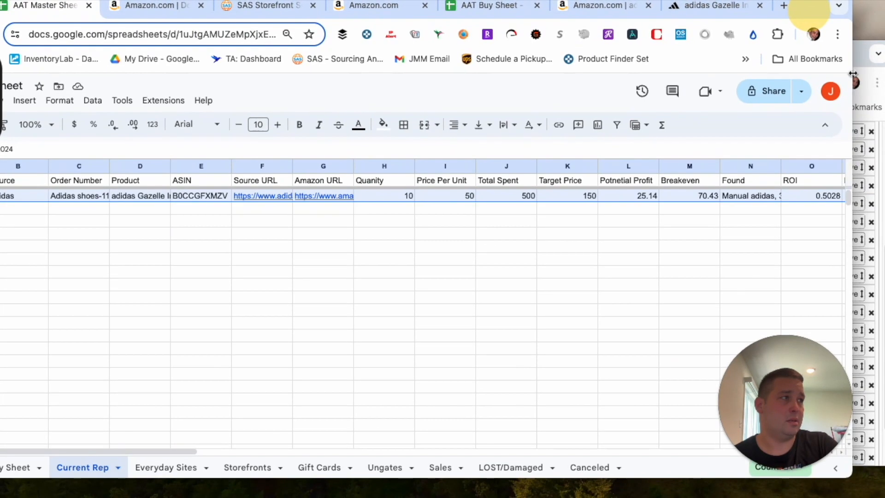
{"action": "left_click", "coordinate": [860, 74]}
{"action": "left_click", "coordinate": [13, 302]}
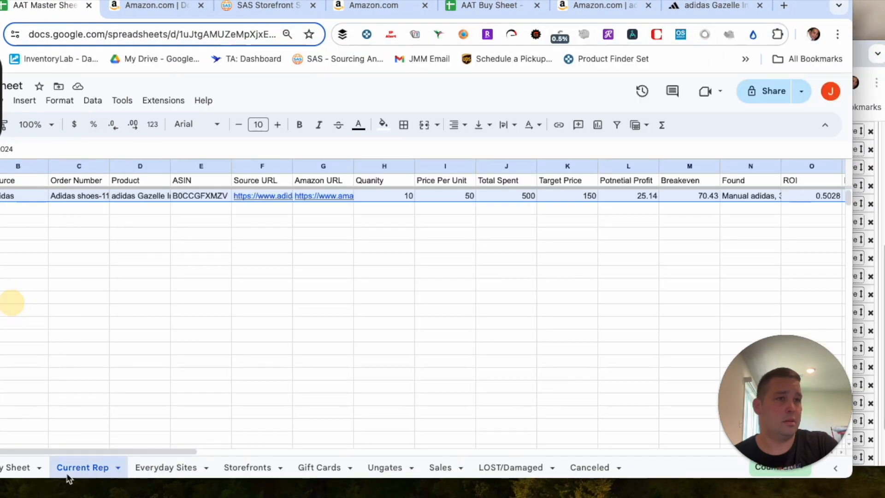
{"action": "left_click", "coordinate": [18, 467]}
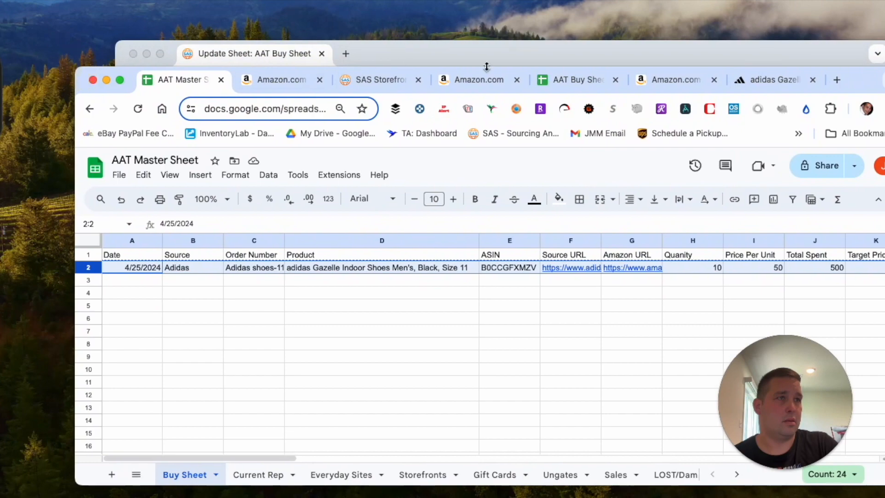
{"action": "left_click_drag", "start_coordinate": [877, 88], "coordinate": [784, 63]}
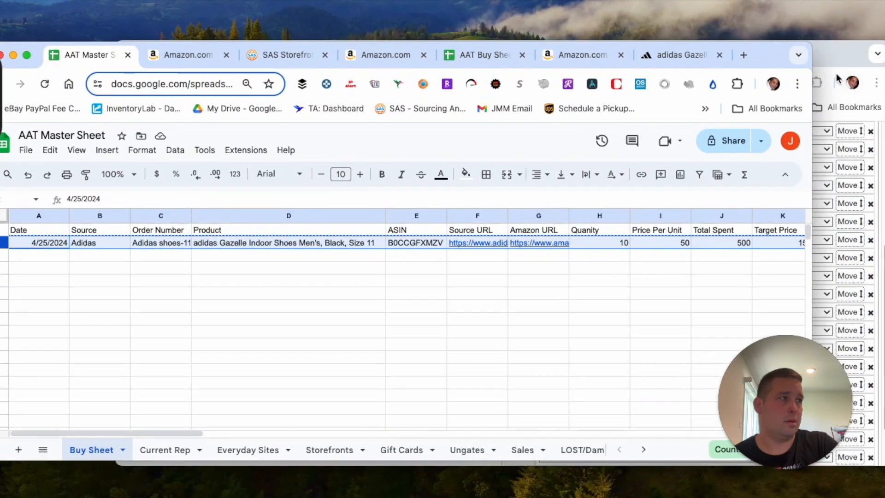
Bring the SellerAmp export settings to the front and review the field options for column A, keeping Export Date (Local Machine).
{"action": "left_click", "coordinate": [827, 64]}
{"action": "scroll", "coordinate": [599, 194], "scroll_direction": "up", "scroll_amount": 5}
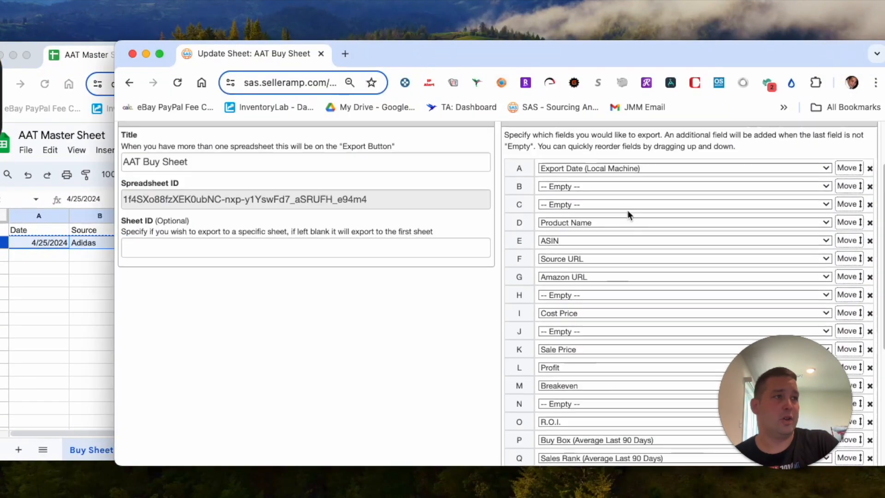
{"action": "left_click_drag", "start_coordinate": [116, 40], "coordinate": [140, 55]}
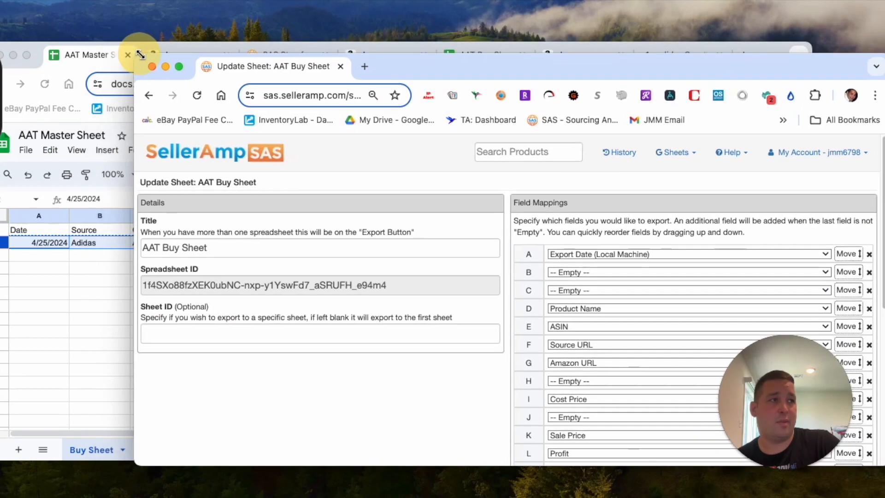
{"action": "left_click_drag", "start_coordinate": [803, 385], "coordinate": [375, 193]}
{"action": "left_click", "coordinate": [811, 253]}
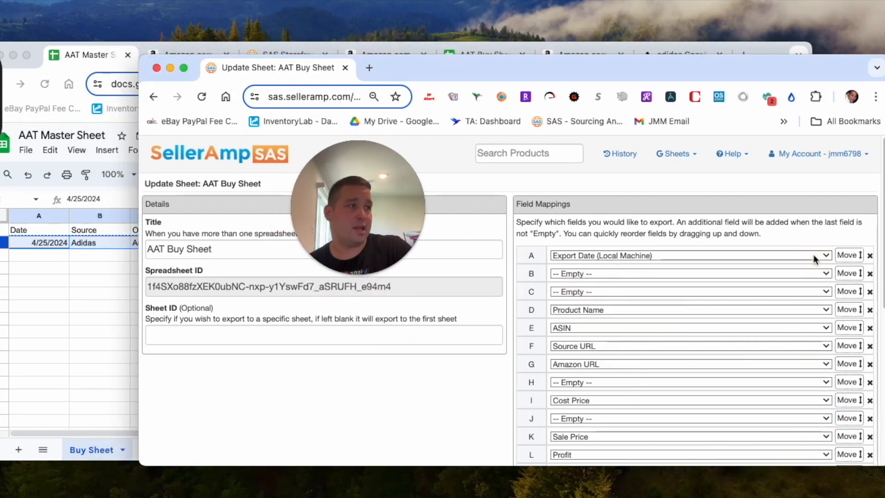
{"action": "left_click", "coordinate": [820, 253]}
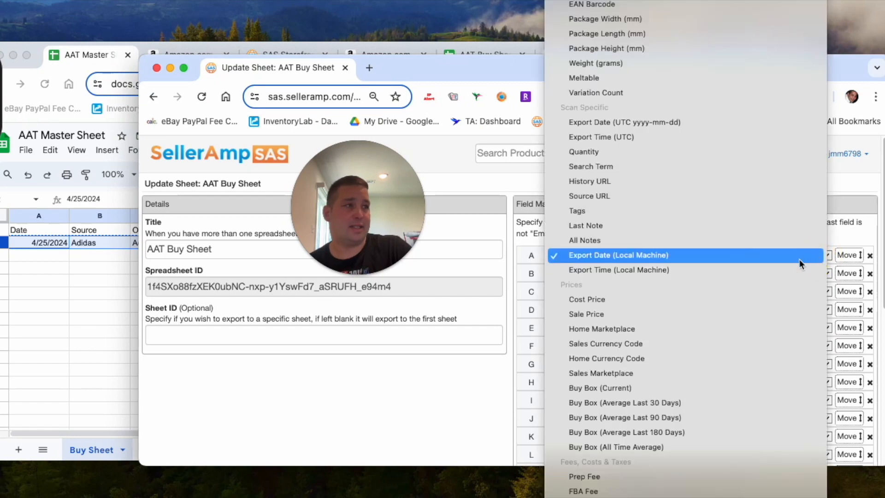
{"action": "left_click", "coordinate": [784, 259]}
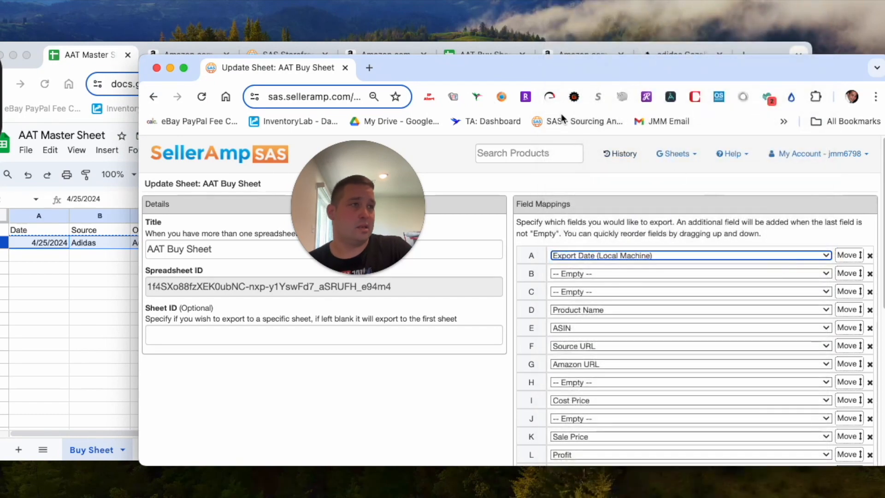
Narrow the SellerAmp settings window and detach the AAT Master Sheet into its own window, moving the remaining browser window aside.
{"action": "left_click_drag", "start_coordinate": [142, 56], "coordinate": [262, 43]}
{"action": "left_click_drag", "start_coordinate": [605, 44], "coordinate": [336, 78]}
{"action": "left_click_drag", "start_coordinate": [94, 60], "coordinate": [96, 98]}
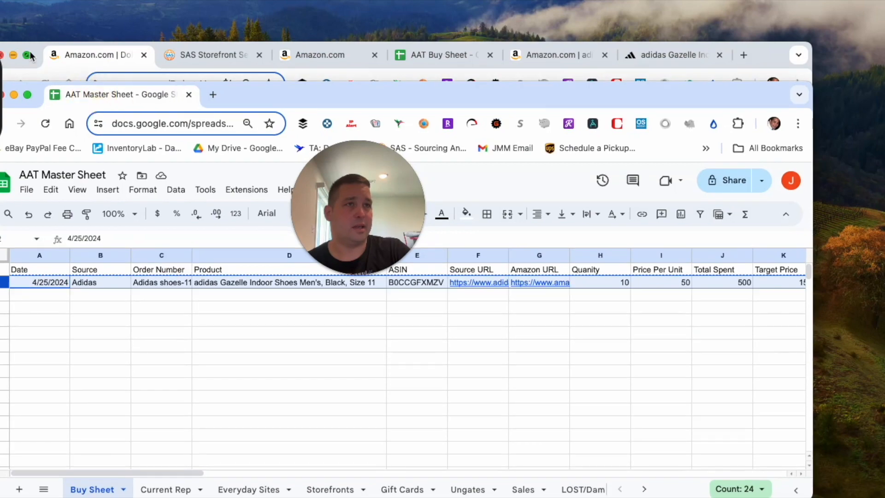
{"action": "left_click_drag", "start_coordinate": [43, 48], "coordinate": [238, 18]}
{"action": "left_click", "coordinate": [99, 351]}
{"action": "left_click", "coordinate": [109, 75]}
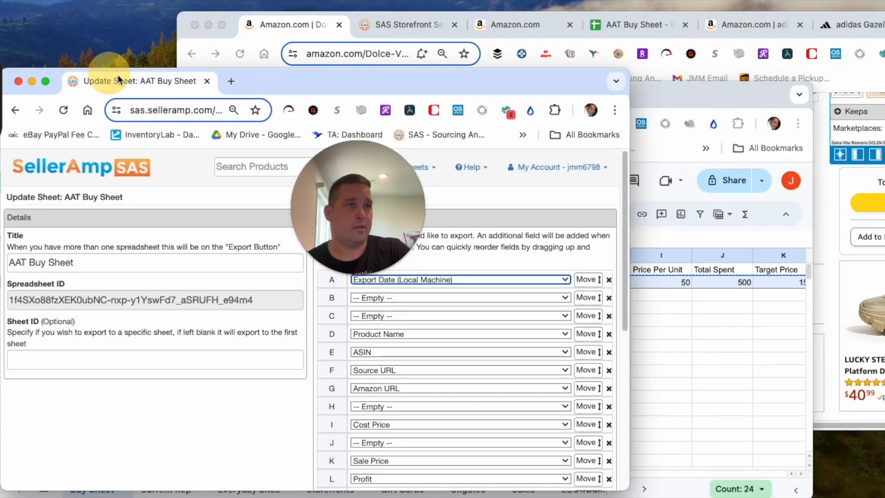
Arrange the SellerAmp field mappings and the AAT Master Sheet windows side by side so both column lists are readable.
{"action": "left_click_drag", "start_coordinate": [269, 73], "coordinate": [398, 72]}
{"action": "left_click", "coordinate": [257, 90]}
{"action": "left_click_drag", "start_coordinate": [102, 118], "coordinate": [79, 105]}
{"action": "left_click", "coordinate": [731, 313]}
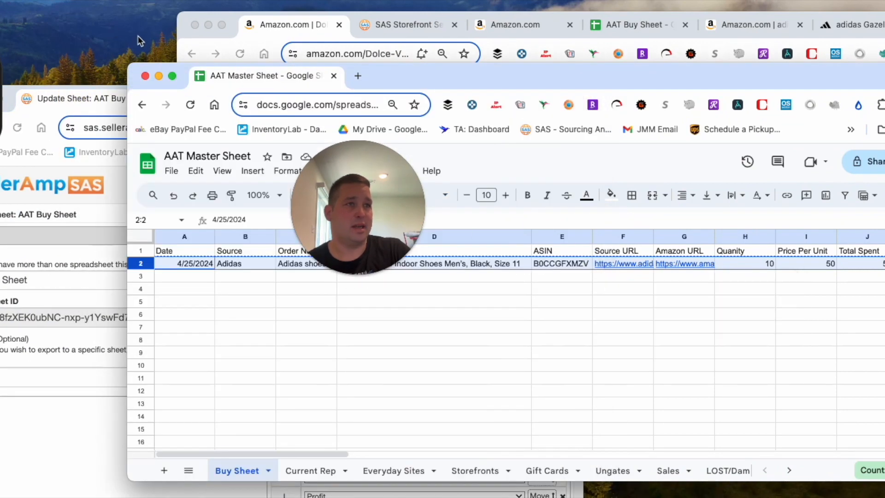
{"action": "left_click_drag", "start_coordinate": [130, 65], "coordinate": [73, 58]}
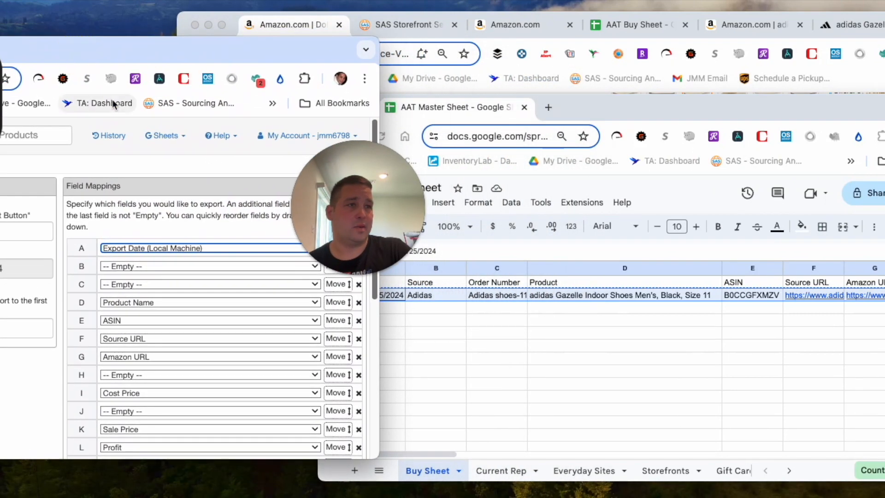
{"action": "left_click", "coordinate": [454, 391]}
{"action": "left_click_drag", "start_coordinate": [381, 208], "coordinate": [474, 75]}
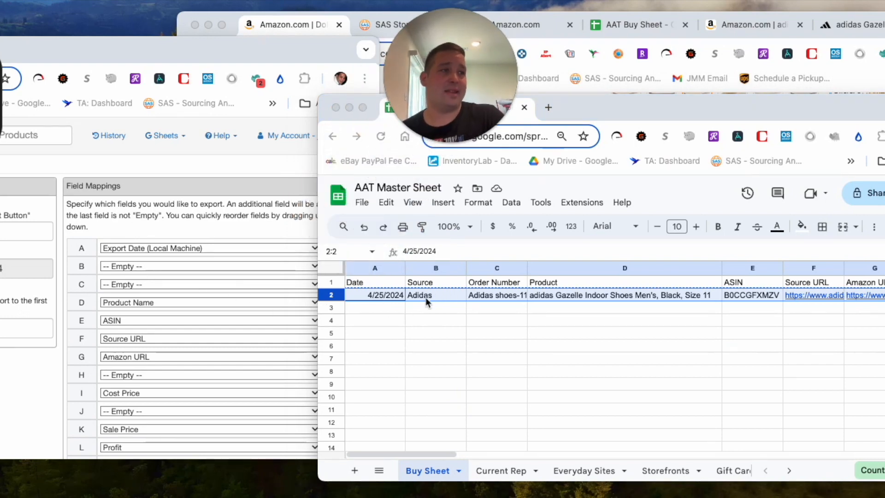
Compare row 2 of the Buy Sheet with the SellerAmp mappings from Export Date in column A through Cost Price in column I.
{"action": "left_click", "coordinate": [449, 295]}
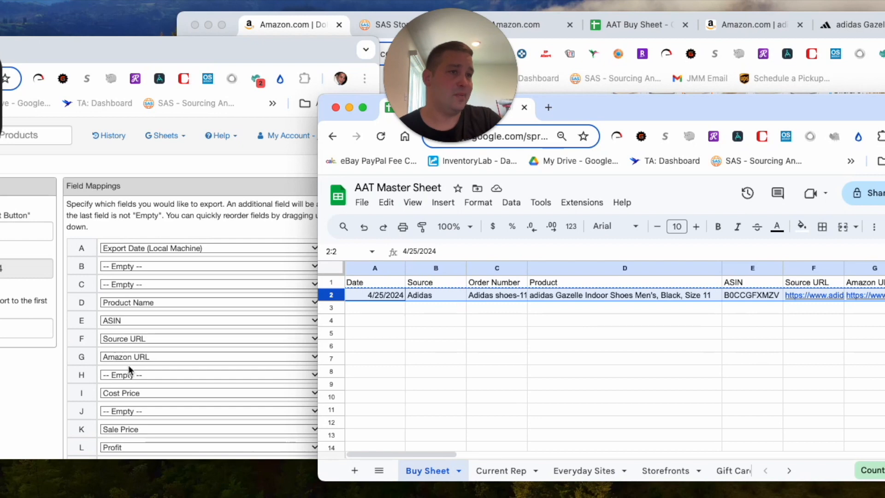
{"action": "left_click", "coordinate": [614, 301]}
{"action": "key", "text": "Right"}
{"action": "key", "text": "Right"}
{"action": "key", "text": "Right"}
{"action": "key", "text": "Right"}
{"action": "key", "text": "Right"}
{"action": "key", "text": "Right"}
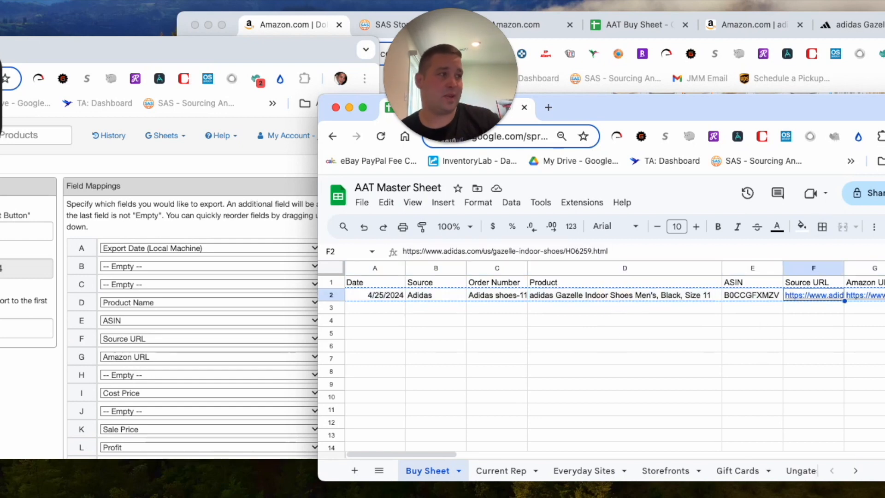
{"action": "key", "text": "Left"}
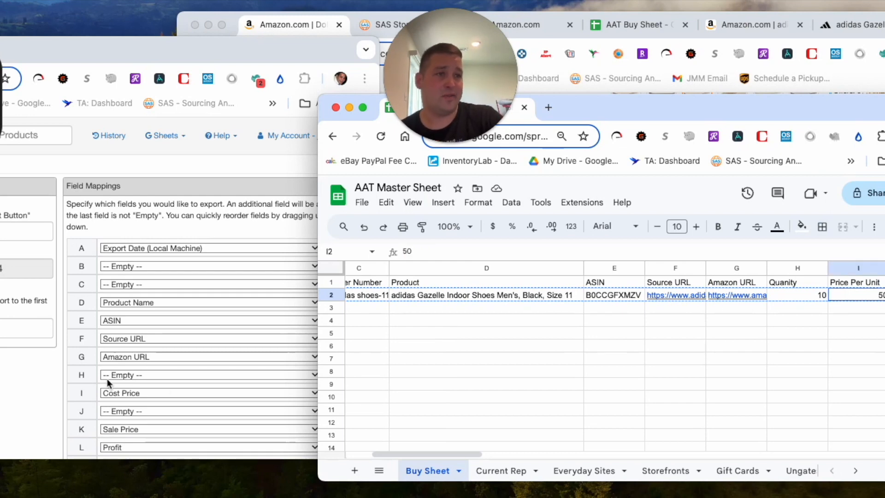
Match the SellerAmp mappings for columns I through L against the price, total spent, target price and profit columns in the Buy Sheet.
{"action": "left_click", "coordinate": [243, 164]}
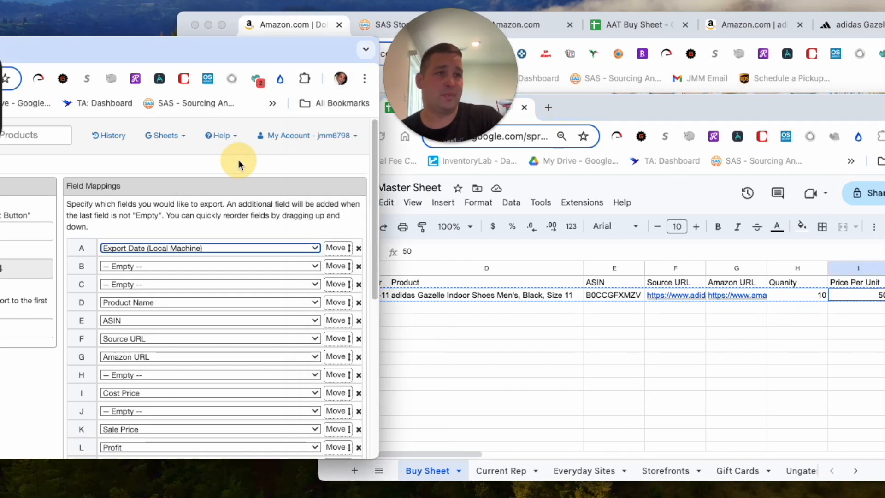
{"action": "scroll", "coordinate": [242, 355], "scroll_direction": "down", "scroll_amount": 1}
{"action": "scroll", "coordinate": [244, 361], "scroll_direction": "down", "scroll_amount": 1}
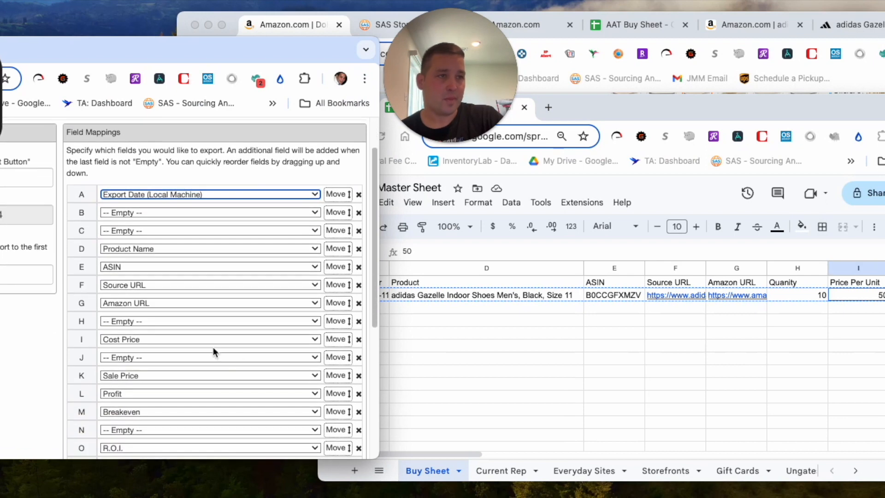
{"action": "scroll", "coordinate": [214, 349], "scroll_direction": "down", "scroll_amount": 1}
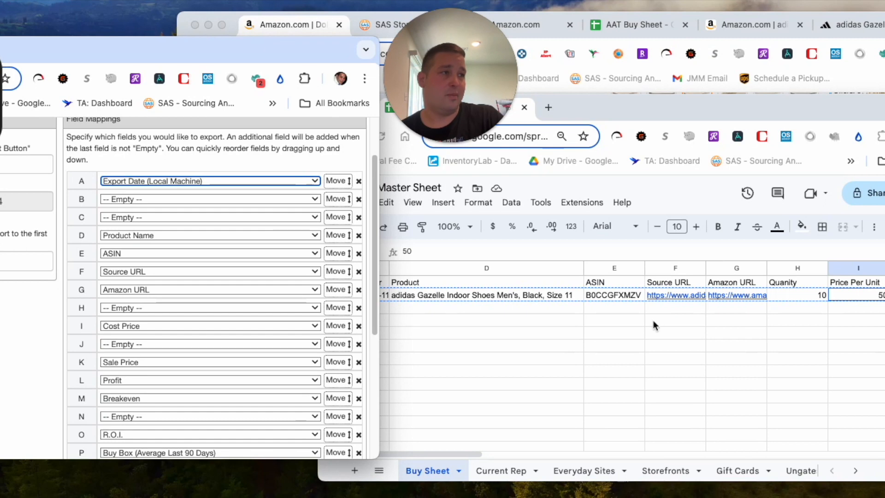
{"action": "left_click", "coordinate": [872, 301]}
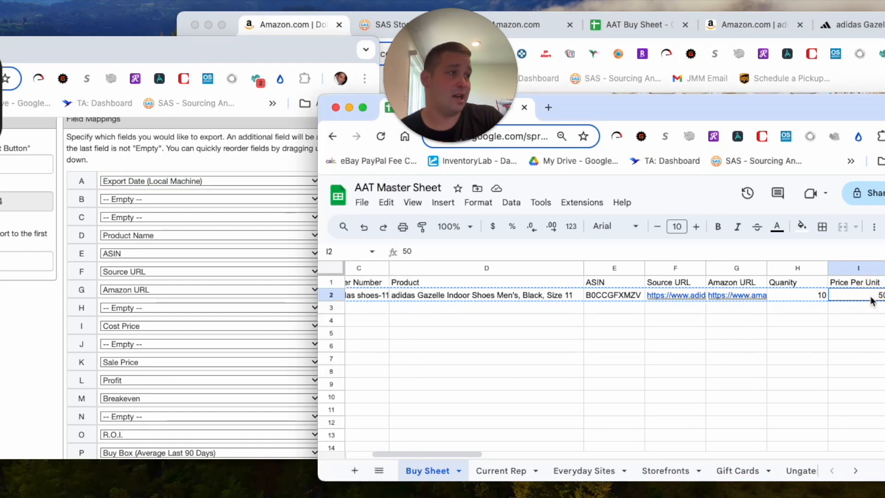
{"action": "key", "text": "Right"}
{"action": "key", "text": "Right"}
{"action": "key", "text": "Right"}
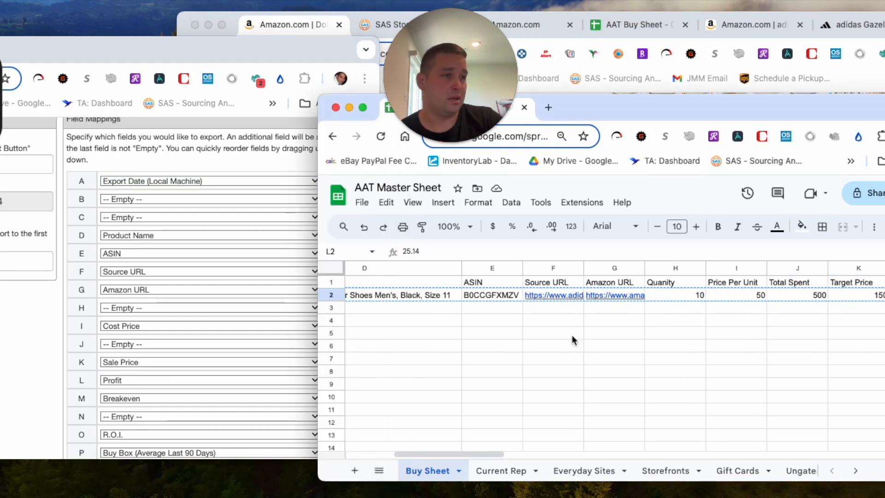
{"action": "left_click_drag", "start_coordinate": [436, 454], "coordinate": [477, 443]}
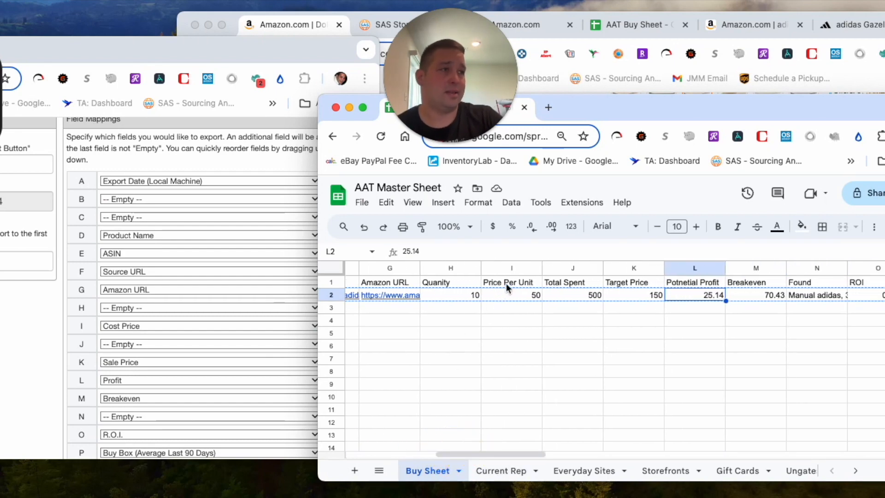
Inspect the Total Spent formula in J2 and check the Target Price and Breakeven cells against their SellerAmp mappings.
{"action": "left_click", "coordinate": [573, 294]}
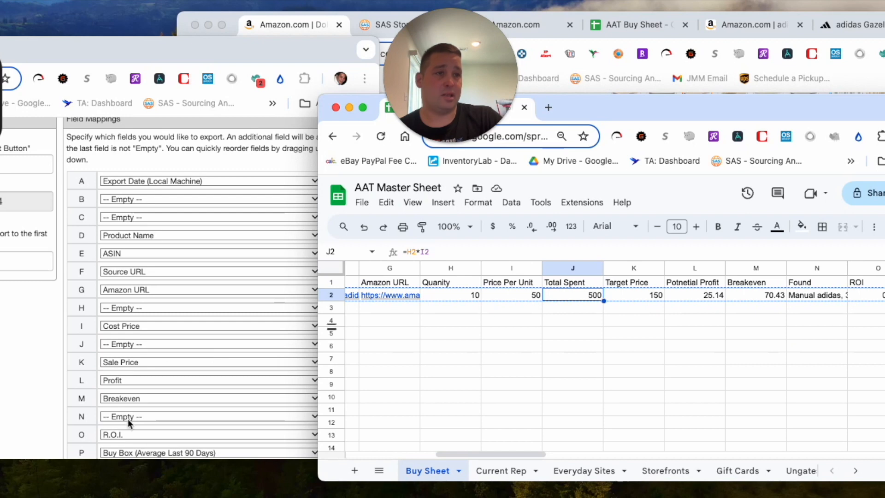
{"action": "scroll", "coordinate": [143, 365], "scroll_direction": "down", "scroll_amount": 1}
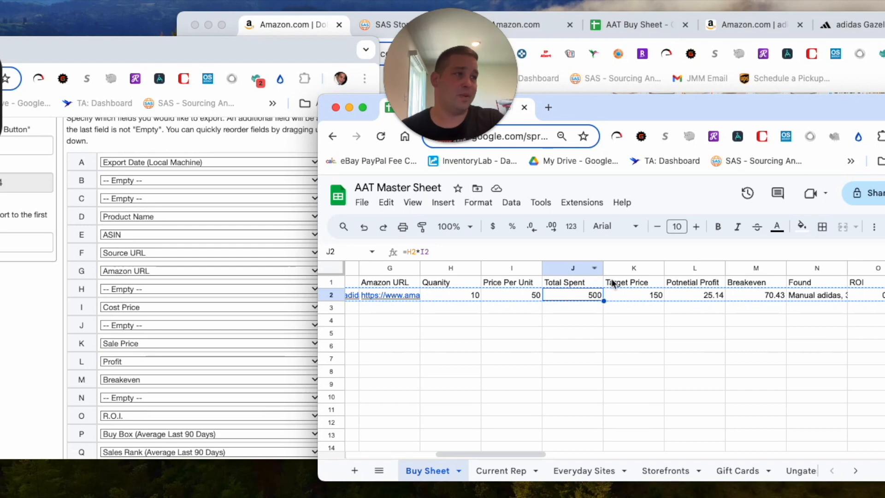
{"action": "left_click", "coordinate": [623, 295]}
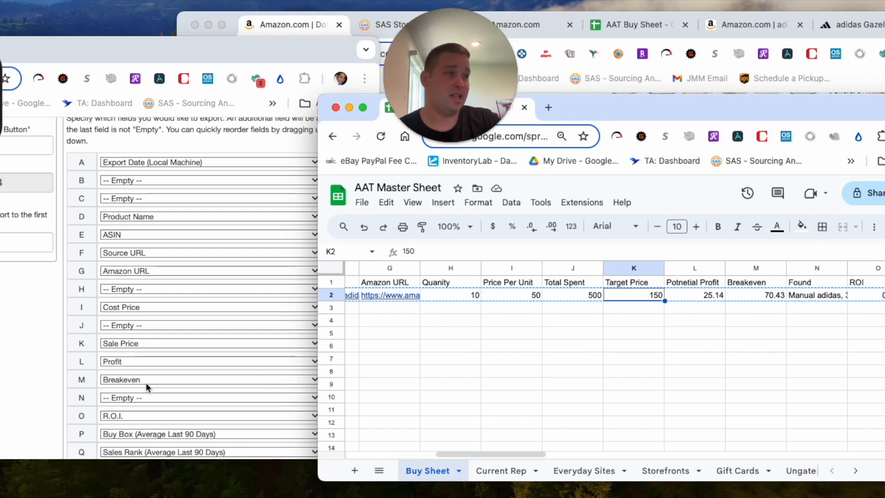
{"action": "left_click", "coordinate": [754, 298]}
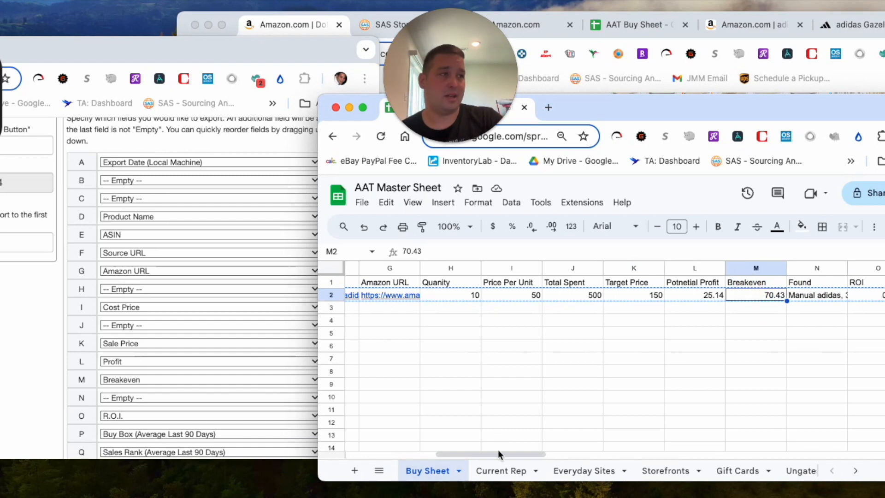
{"action": "scroll", "coordinate": [178, 356], "scroll_direction": "down", "scroll_amount": 1}
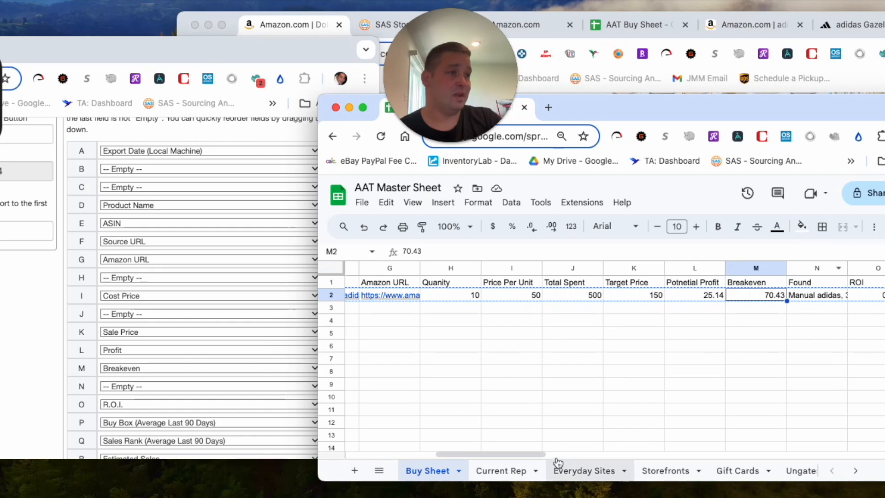
Compare the remaining SellerAmp mappings, columns N through Y, with the Buy Sheet columns from Found through Brand.
{"action": "left_click_drag", "start_coordinate": [483, 452], "coordinate": [544, 459]}
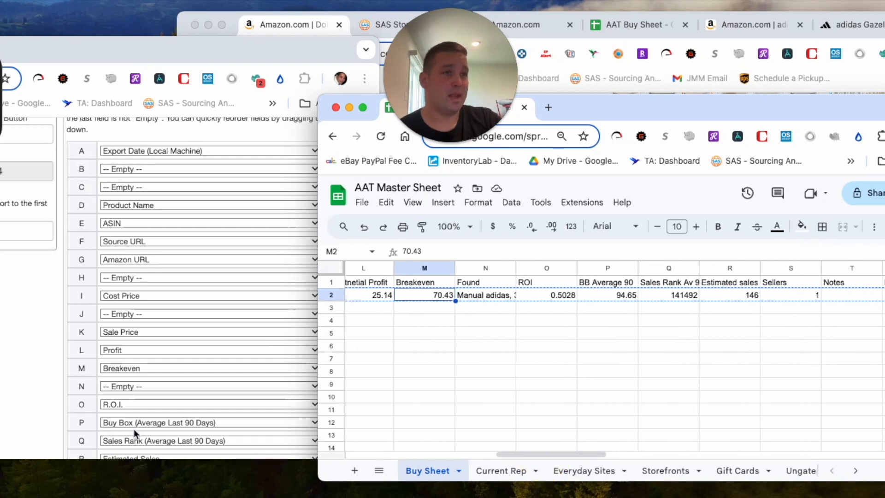
{"action": "scroll", "coordinate": [129, 403], "scroll_direction": "down", "scroll_amount": 4}
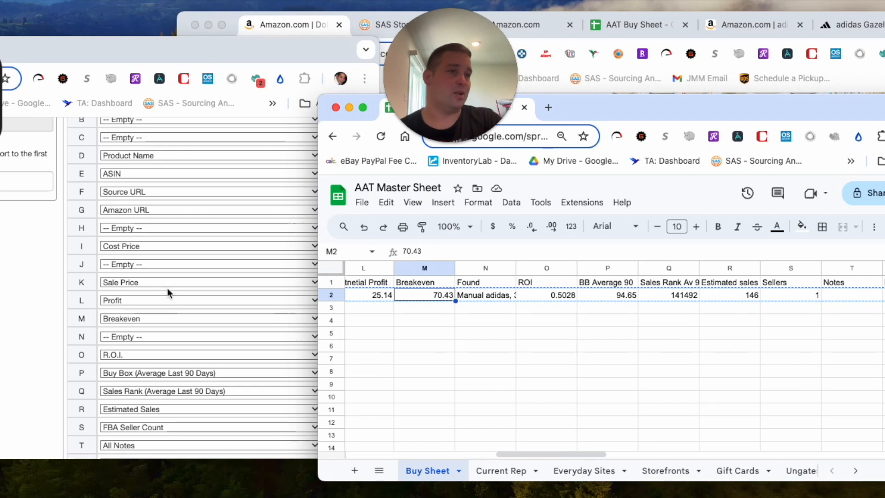
{"action": "scroll", "coordinate": [168, 291], "scroll_direction": "down", "scroll_amount": 1}
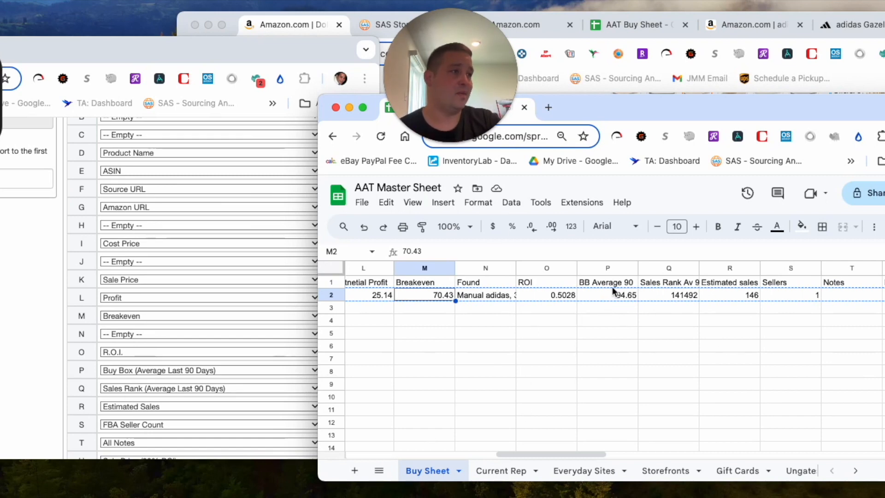
{"action": "scroll", "coordinate": [172, 389], "scroll_direction": "down", "scroll_amount": 5}
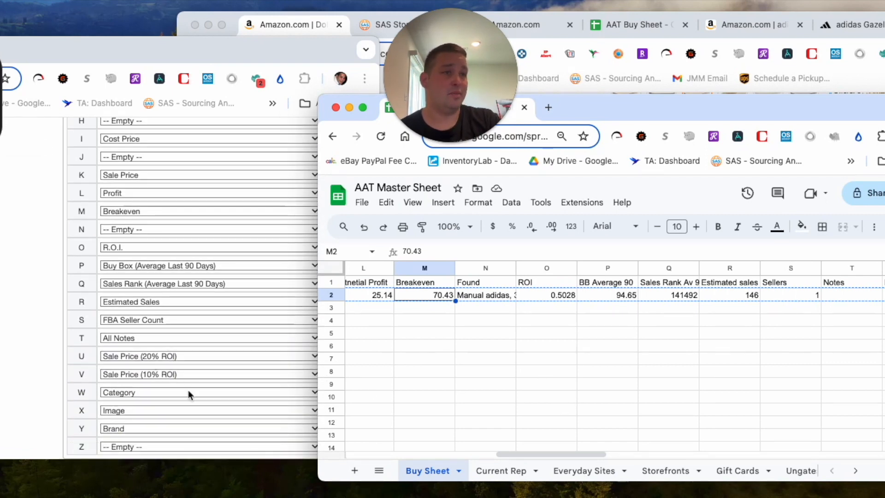
{"action": "left_click_drag", "start_coordinate": [535, 453], "coordinate": [608, 449]}
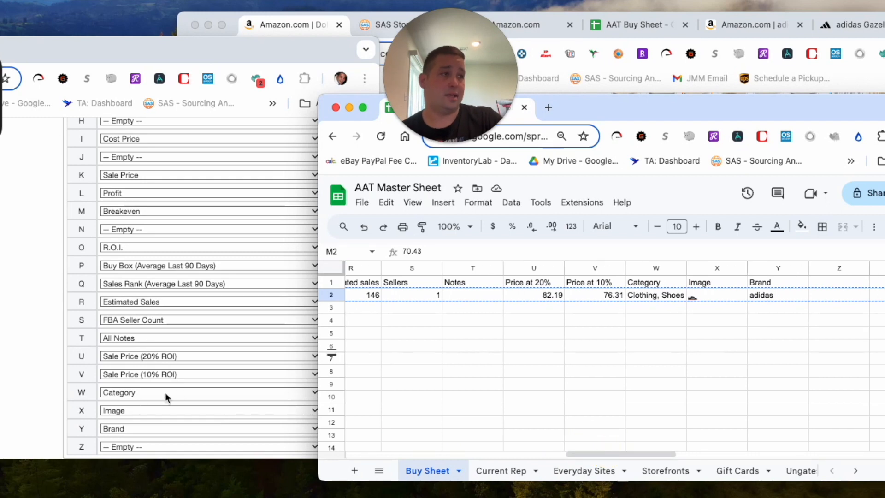
{"action": "scroll", "coordinate": [233, 211], "scroll_direction": "up", "scroll_amount": 6}
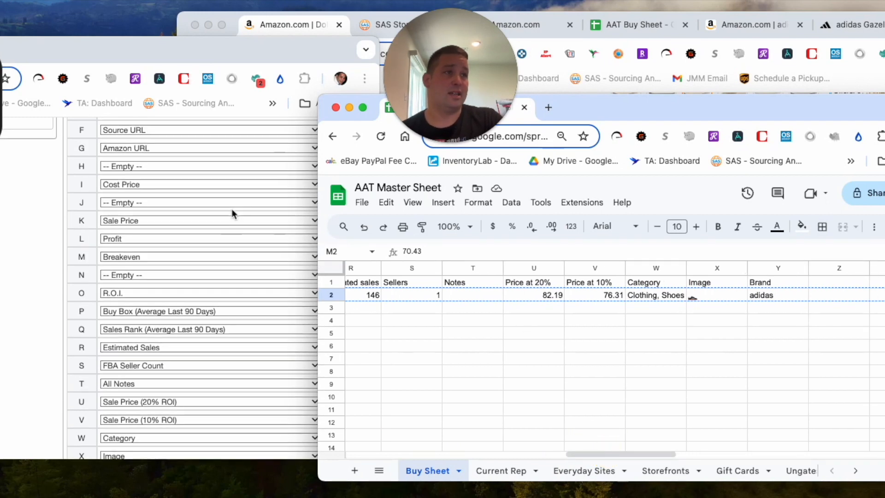
Compare the exported rows in the AAT Buy Sheet with the AAT Master Sheet's Buy Sheet and SellerAmp's field mappings.
{"action": "scroll", "coordinate": [171, 226], "scroll_direction": "down", "scroll_amount": 3}
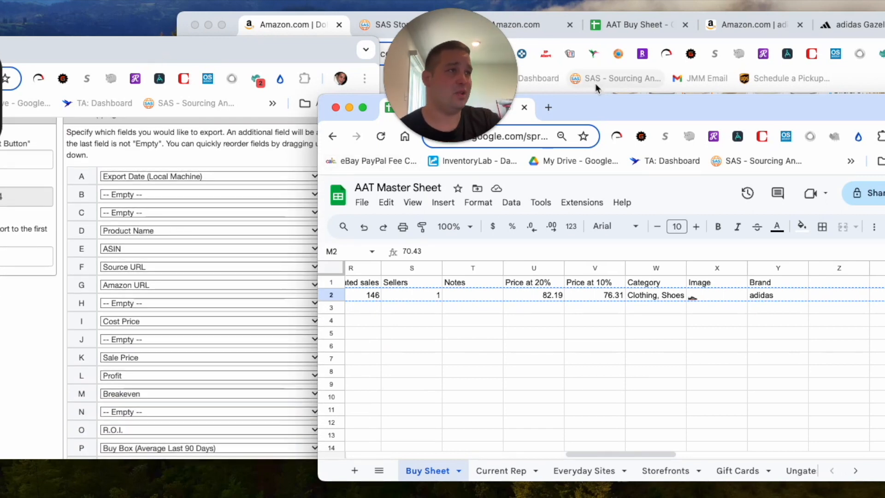
{"action": "left_click", "coordinate": [613, 24]}
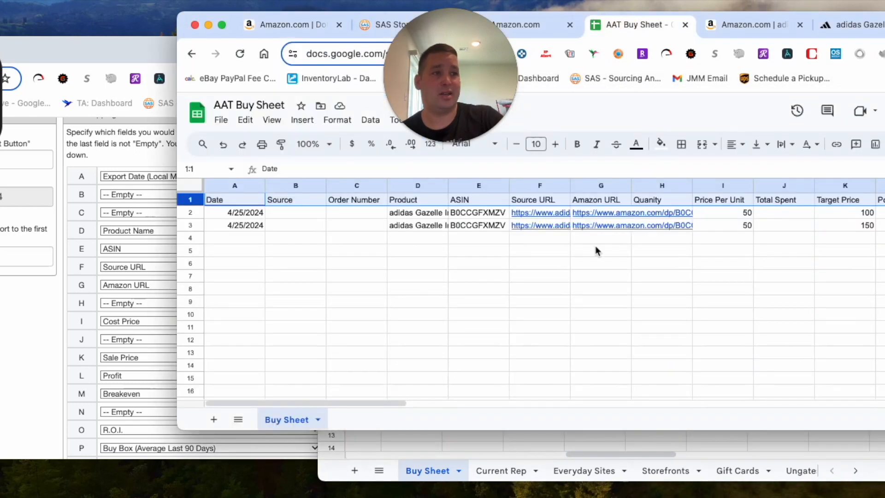
{"action": "left_click_drag", "start_coordinate": [306, 403], "coordinate": [217, 343]}
{"action": "left_click", "coordinate": [465, 443]}
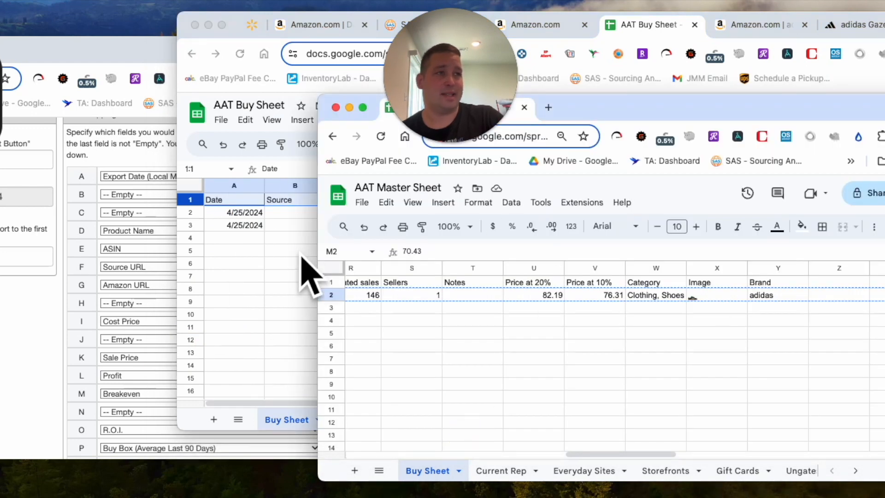
{"action": "left_click", "coordinate": [287, 285]}
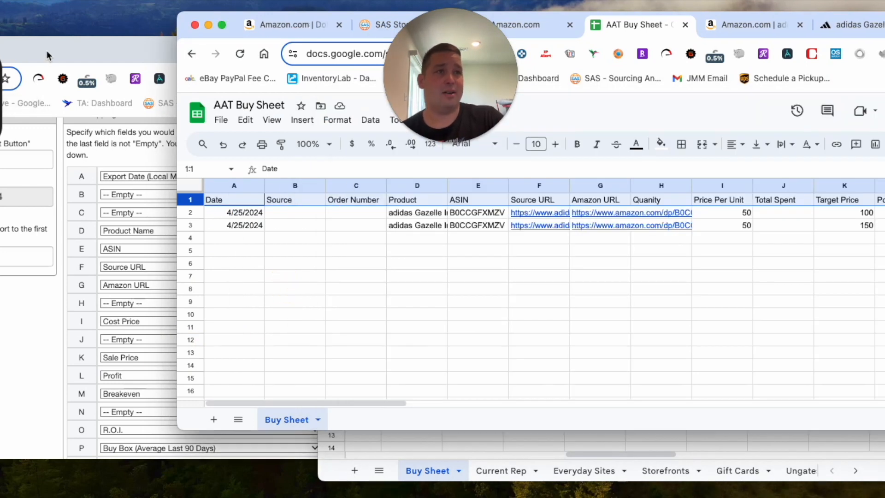
Switch to SellerAmp and save the field mappings of the AAT Buy Sheet.
{"action": "left_click_drag", "start_coordinate": [48, 56], "coordinate": [276, 60]}
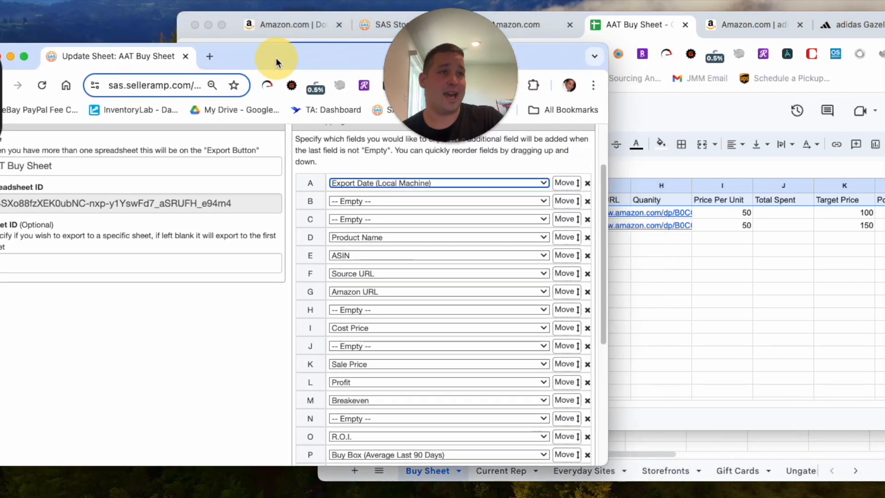
{"action": "scroll", "coordinate": [186, 298], "scroll_direction": "down", "scroll_amount": 5}
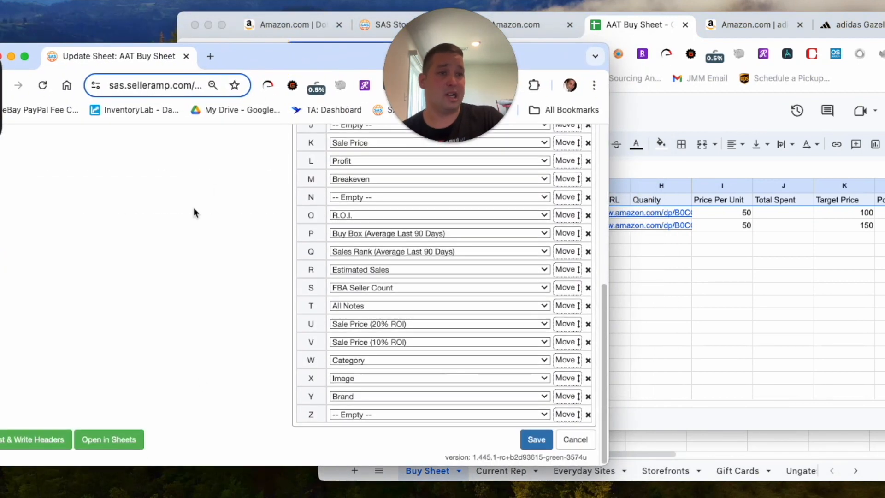
{"action": "left_click", "coordinate": [545, 437]}
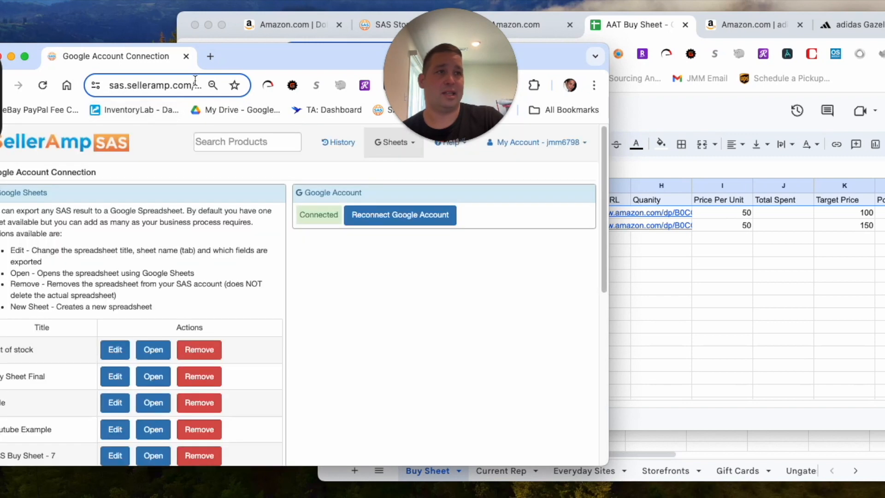
Create a new export sheet in SellerAmp's Google Sheets list and review its field mappings through column Z.
{"action": "scroll", "coordinate": [257, 261], "scroll_direction": "down", "scroll_amount": 10}
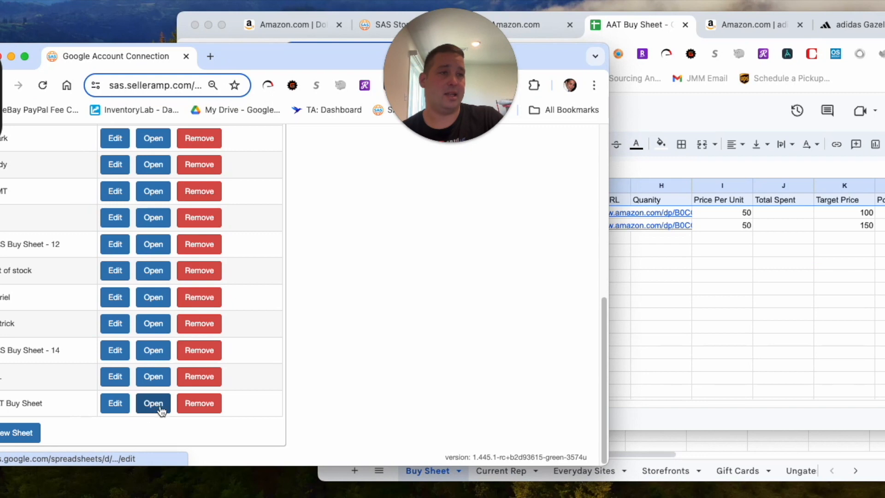
{"action": "left_click_drag", "start_coordinate": [552, 57], "coordinate": [581, 29]}
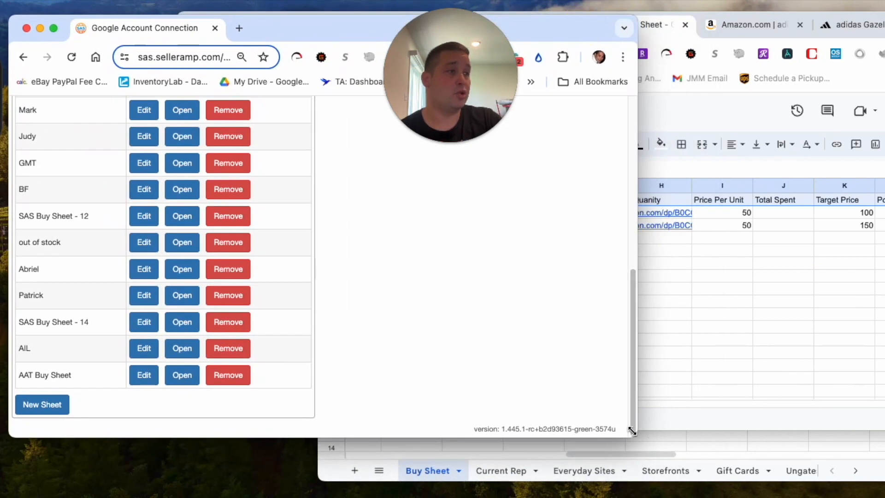
{"action": "left_click_drag", "start_coordinate": [632, 430], "coordinate": [767, 462]}
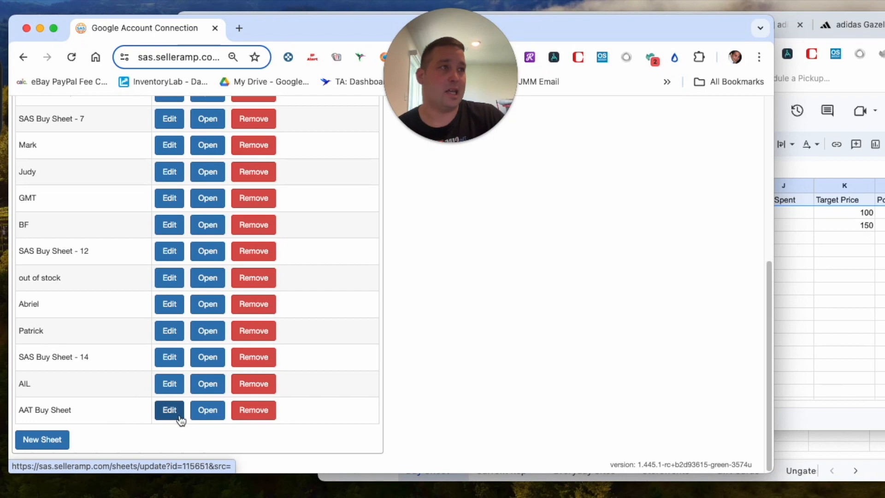
{"action": "left_click", "coordinate": [43, 441]}
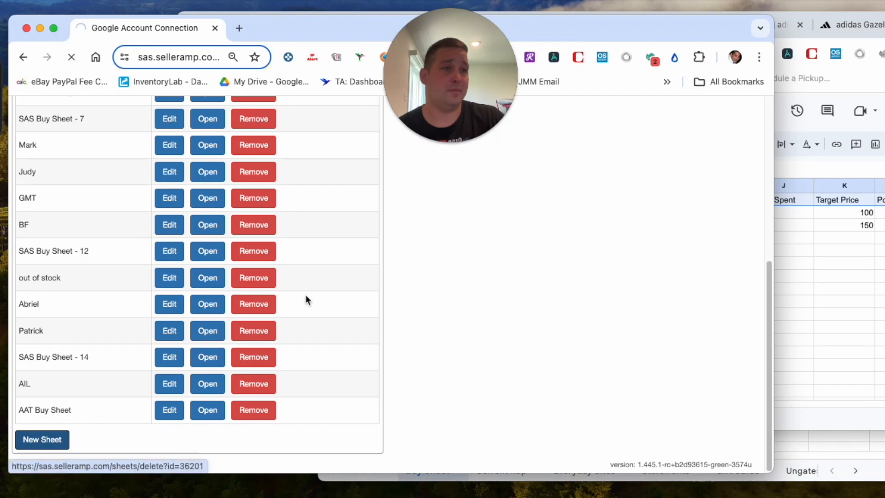
{"action": "scroll", "coordinate": [513, 289], "scroll_direction": "down", "scroll_amount": 10}
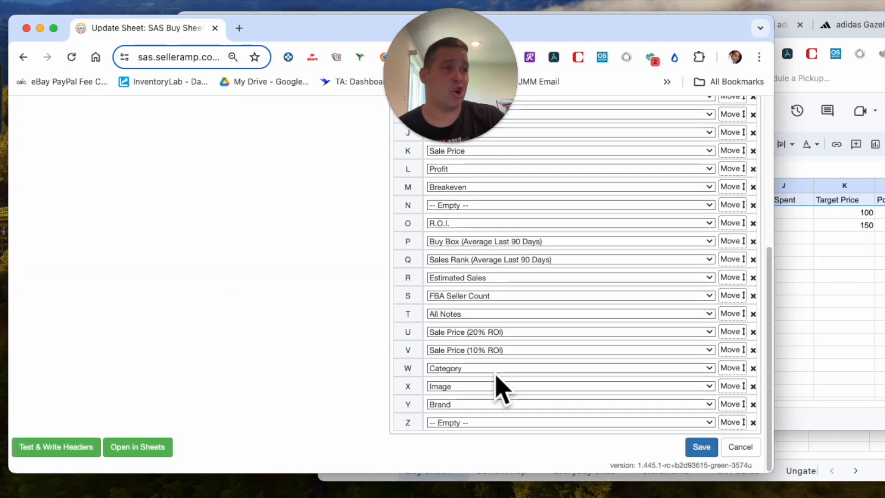
{"action": "scroll", "coordinate": [519, 227], "scroll_direction": "up", "scroll_amount": 10}
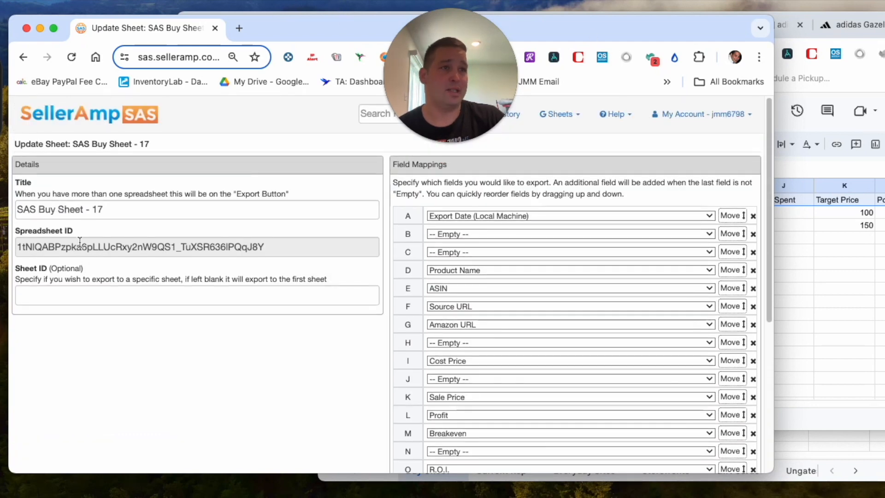
Title the new export sheet "AAT Out of stock" and save it with its existing field mappings.
{"action": "left_click_drag", "start_coordinate": [111, 205], "coordinate": [17, 207]}
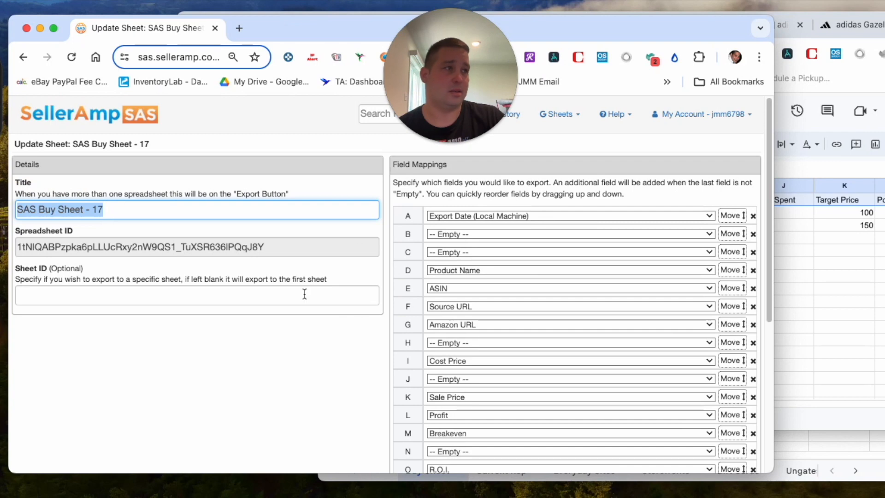
{"action": "left_click", "coordinate": [833, 239]}
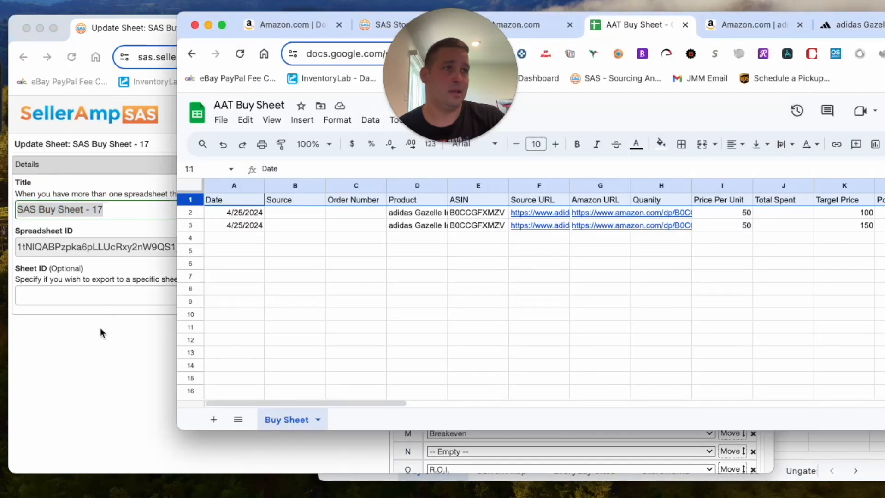
{"action": "left_click", "coordinate": [100, 332]}
{"action": "left_click", "coordinate": [76, 208]}
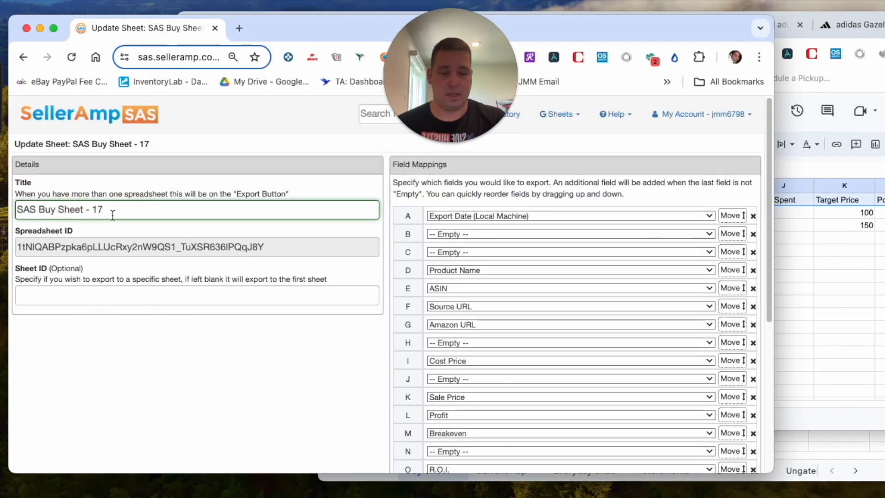
{"action": "key", "text": "super+a"}
{"action": "type", "text": "AAT Ou"}
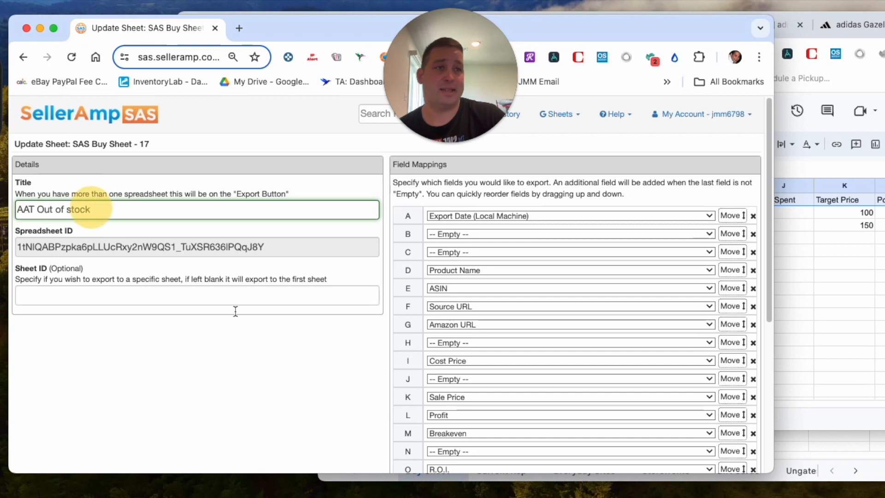
{"action": "scroll", "coordinate": [192, 371], "scroll_direction": "down", "scroll_amount": 10}
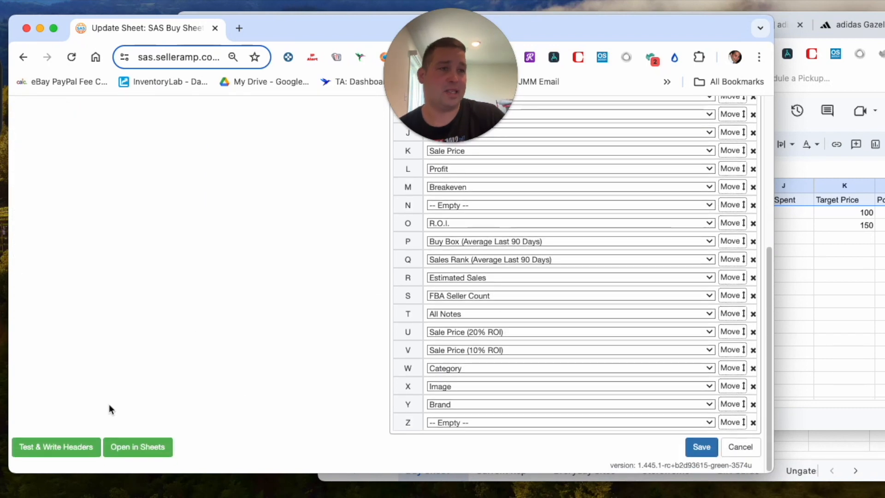
{"action": "left_click", "coordinate": [694, 444]}
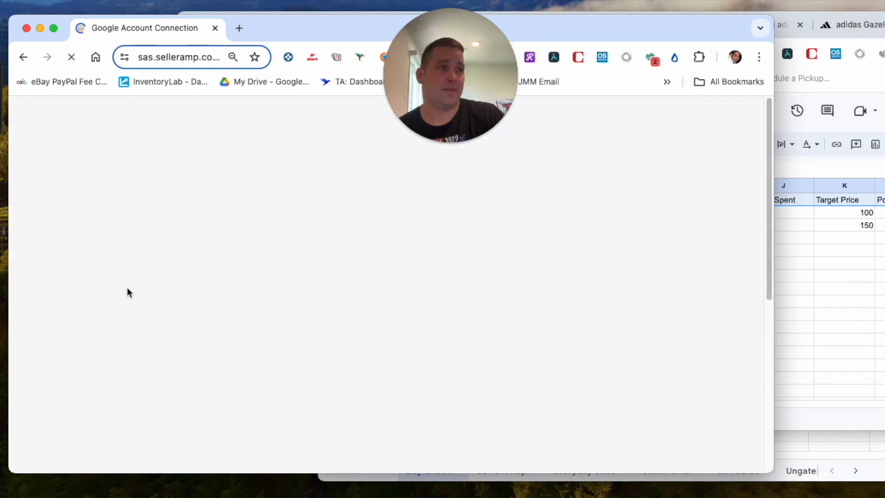
Create another SellerAmp export sheet, title it "AAT Good for Sales", and save it.
{"action": "scroll", "coordinate": [229, 258], "scroll_direction": "down", "scroll_amount": 10}
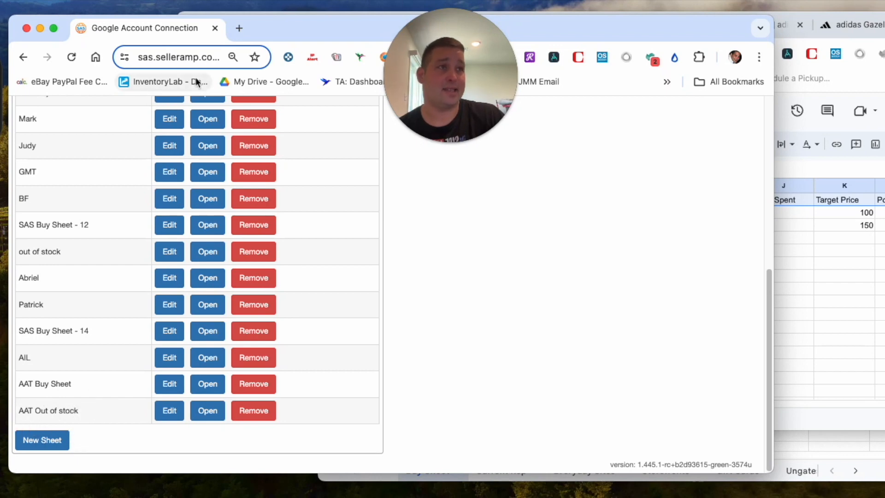
{"action": "left_click", "coordinate": [56, 443]}
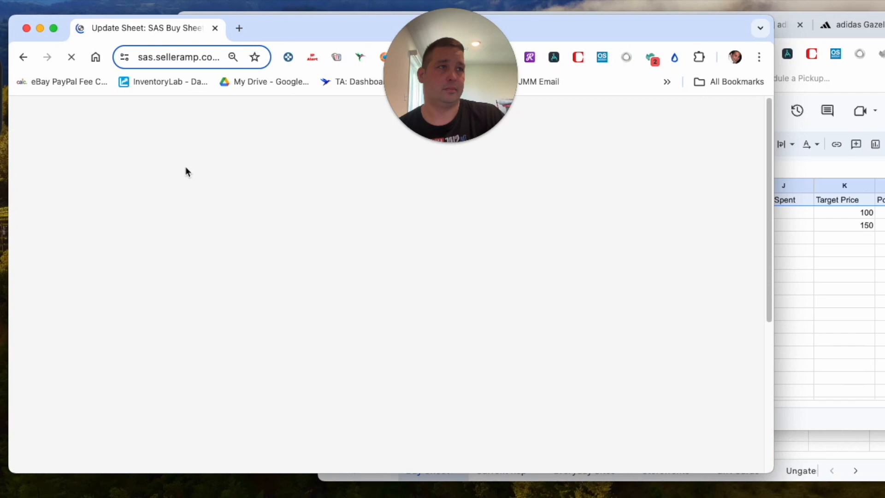
{"action": "left_click", "coordinate": [107, 207]}
{"action": "key", "text": "super+a"}
{"action": "type", "text": "AAT "}
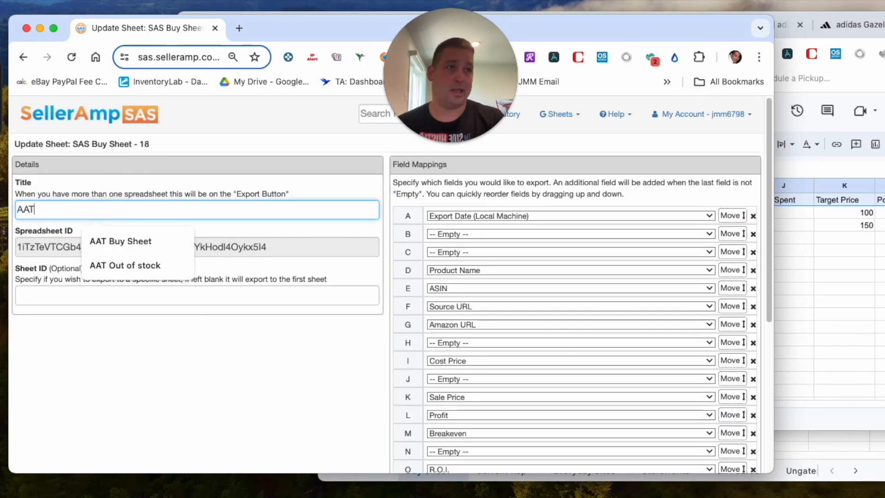
{"action": "type", "text": "Good for Sales"}
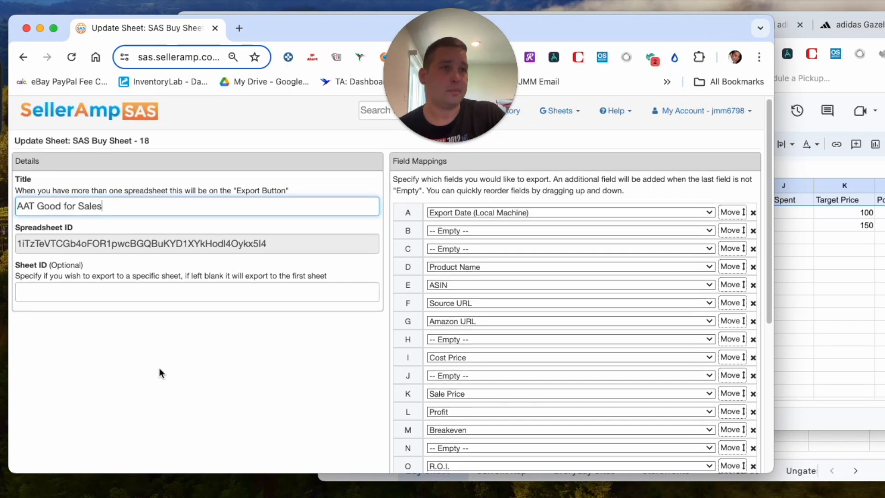
{"action": "scroll", "coordinate": [161, 369], "scroll_direction": "down", "scroll_amount": 5}
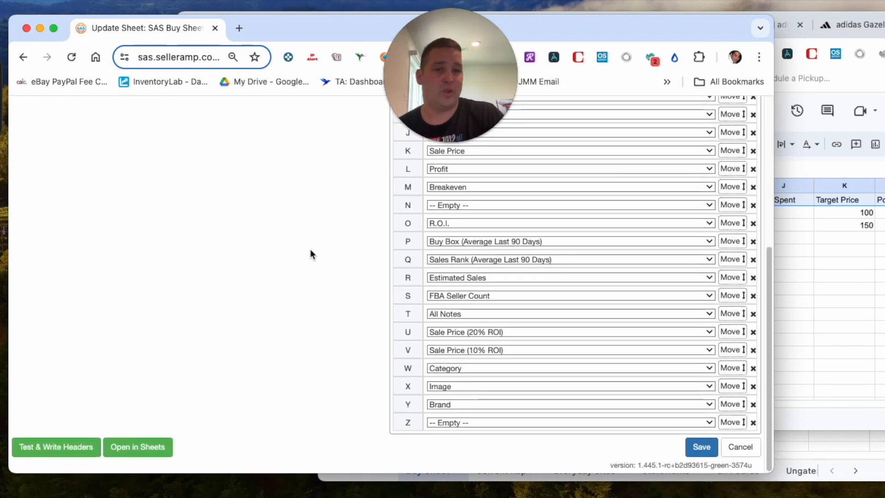
{"action": "left_click", "coordinate": [697, 446]}
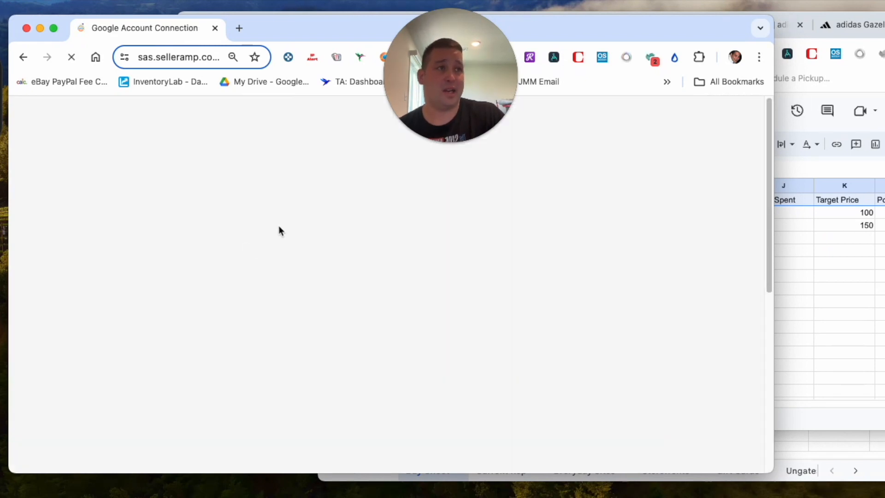
Add a further SellerAmp export sheet titled "AAT BF/Holiday" and save it.
{"action": "scroll", "coordinate": [232, 289], "scroll_direction": "down", "scroll_amount": 10}
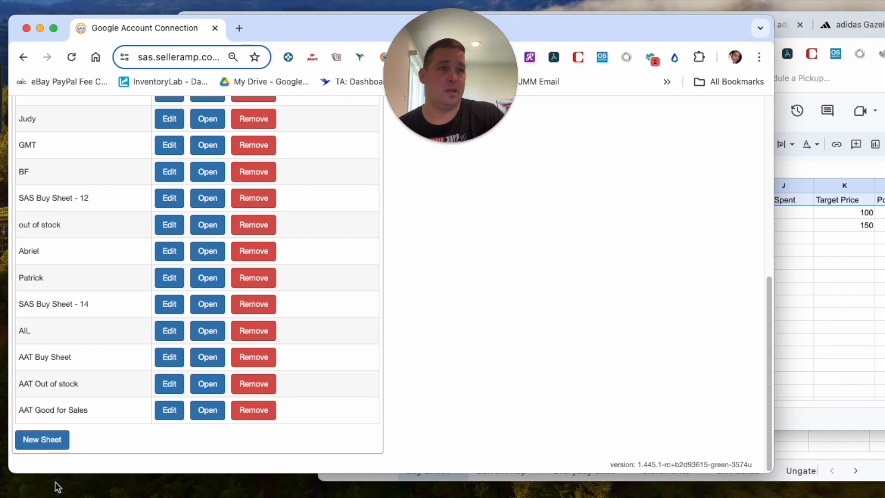
{"action": "left_click", "coordinate": [42, 439]}
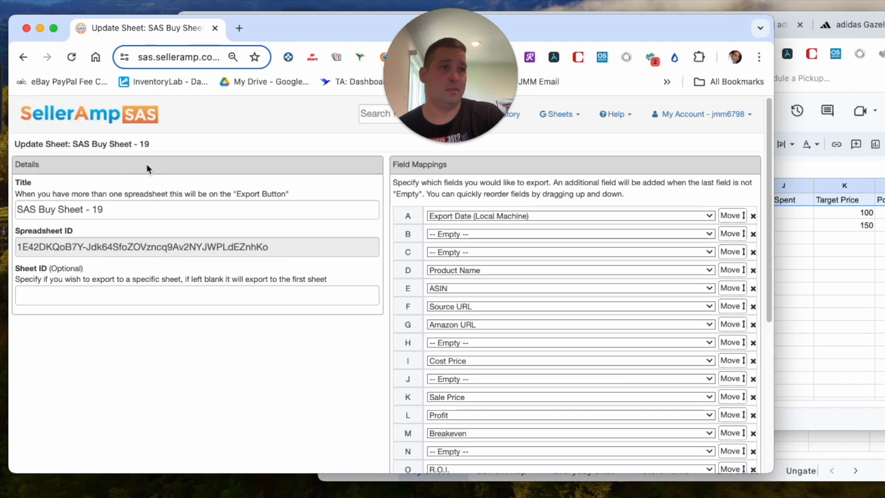
{"action": "key", "text": "super+a"}
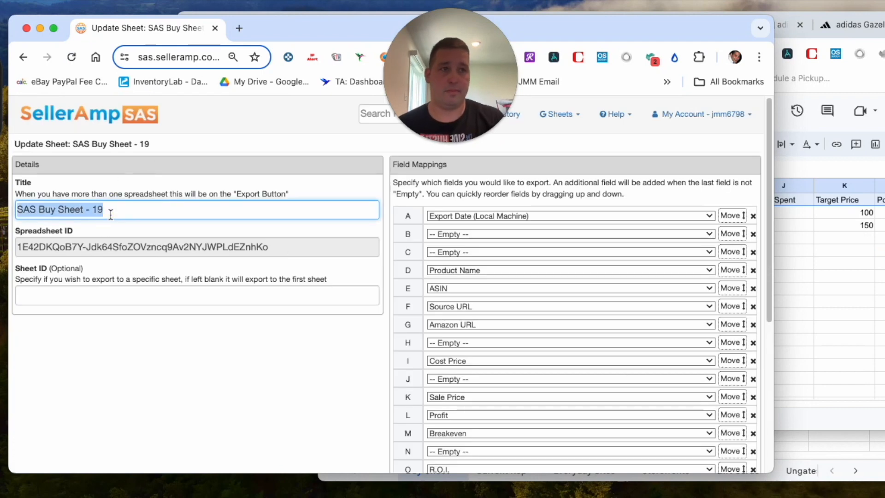
{"action": "type", "text": "A"}
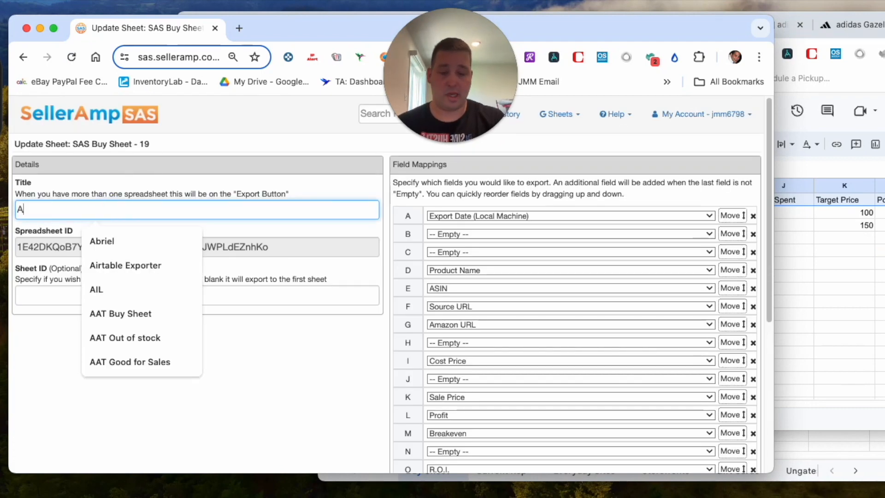
{"action": "type", "text": "AT "}
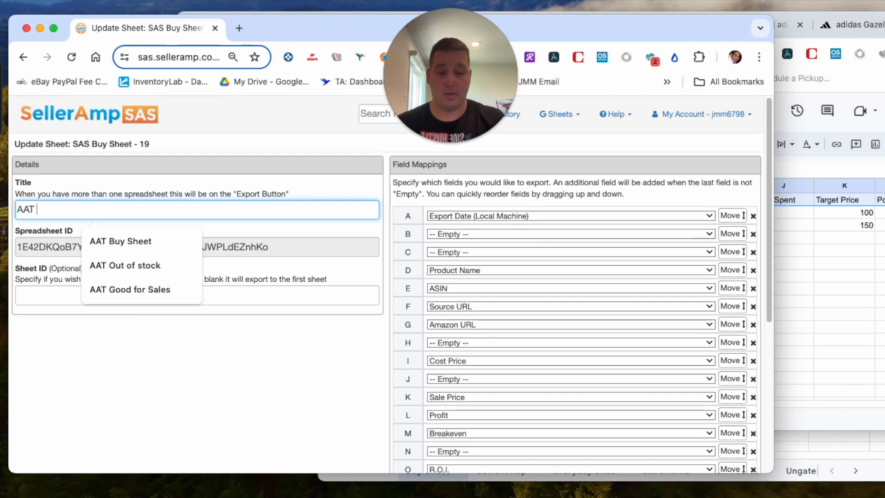
{"action": "type", "text": "BF/Holiday"}
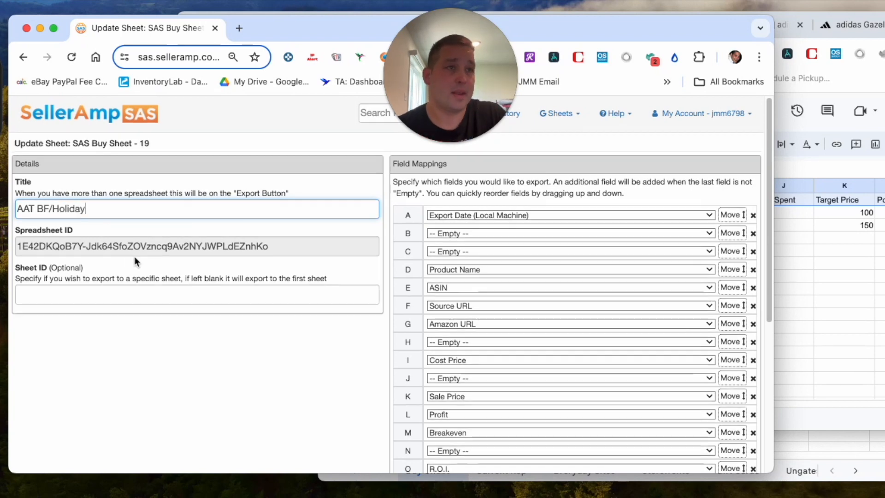
{"action": "scroll", "coordinate": [134, 262], "scroll_direction": "down", "scroll_amount": 5}
{"action": "left_click", "coordinate": [701, 447]}
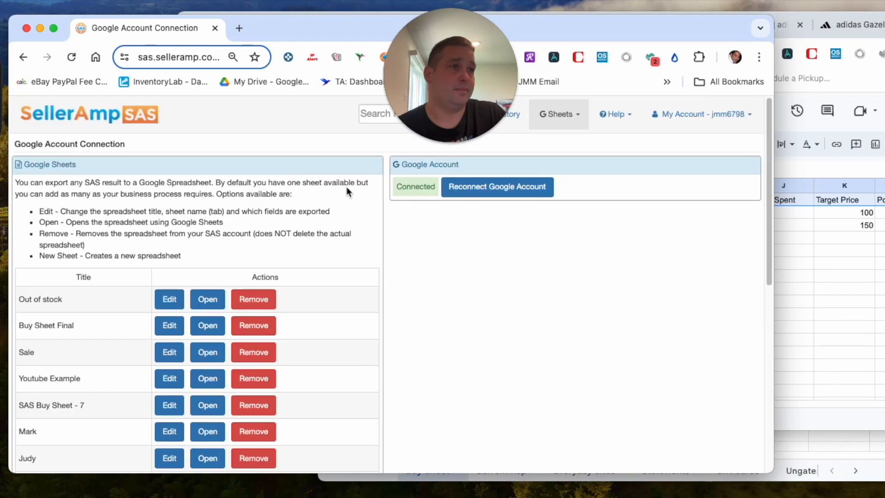
Review the AAT Buy Sheet, Out of stock, Good for Sales and BF/Holiday entries in the SellerAmp sheet list.
{"action": "scroll", "coordinate": [201, 336], "scroll_direction": "down", "scroll_amount": 10}
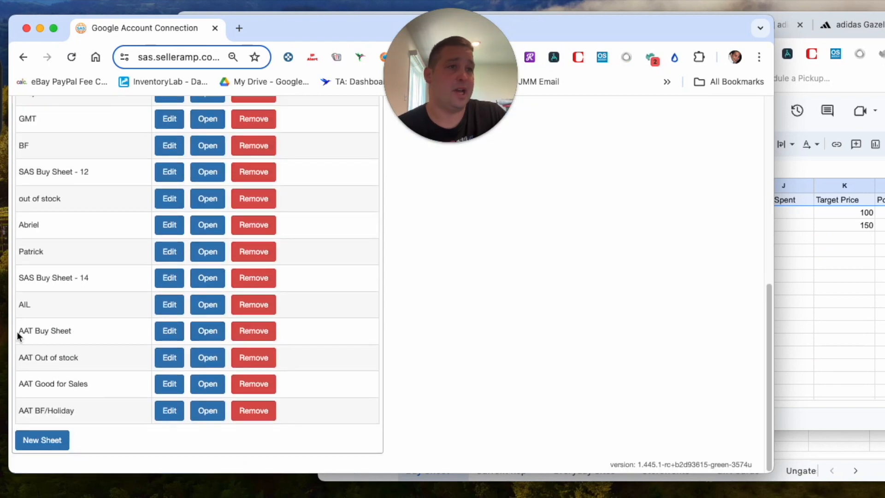
{"action": "left_click_drag", "start_coordinate": [33, 333], "coordinate": [79, 358]}
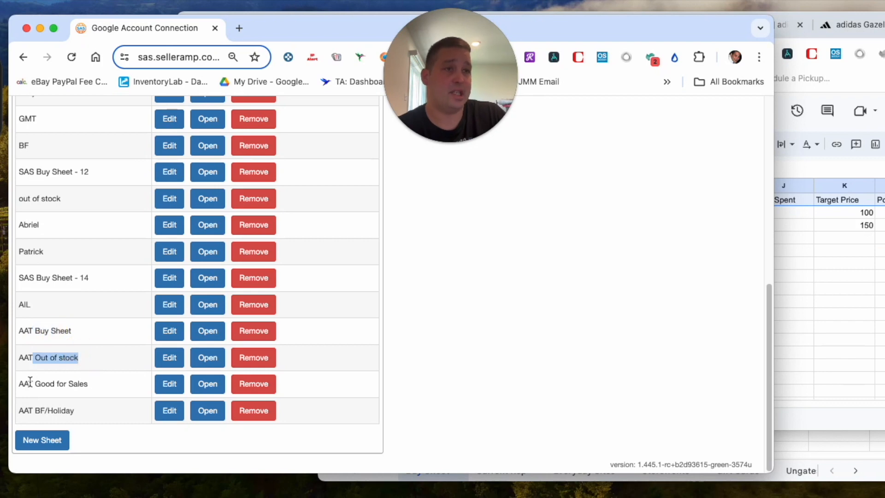
{"action": "left_click_drag", "start_coordinate": [33, 383], "coordinate": [92, 391]}
{"action": "left_click", "coordinate": [73, 412]}
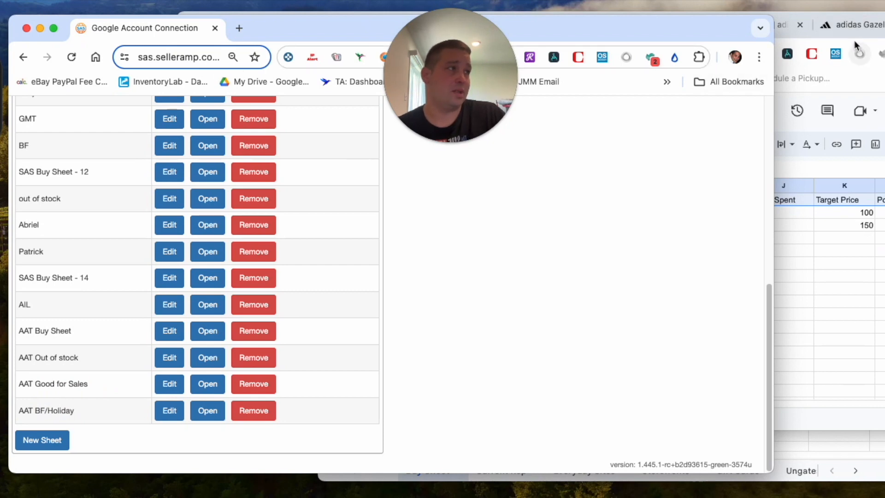
Switch to the Amazon adidas Gazelle listing, move its window fully into view and reload the page.
{"action": "left_click", "coordinate": [774, 25]}
{"action": "left_click", "coordinate": [782, 19]}
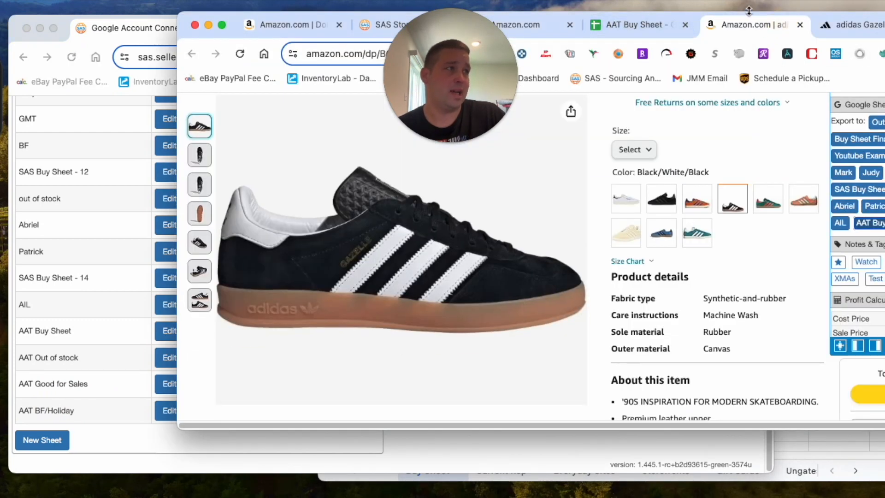
{"action": "left_click_drag", "start_coordinate": [743, 13], "coordinate": [583, 24]}
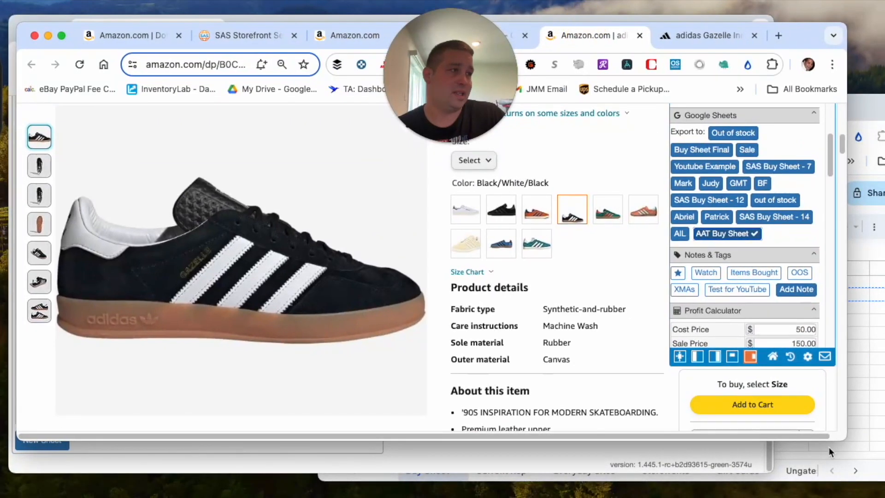
{"action": "left_click", "coordinate": [200, 64]}
{"action": "key", "text": "Return"}
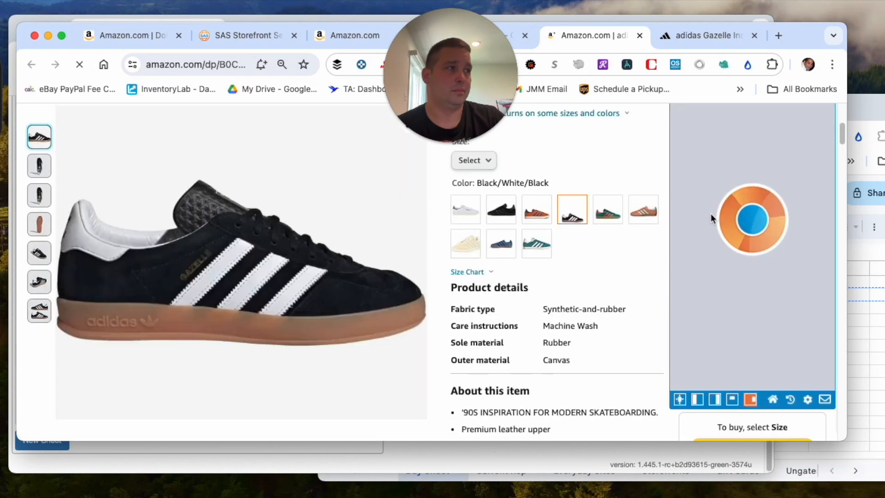
Check the AAT Out of stock, Good for Sales and BF/Holiday export options in the SellerAmp panel.
{"action": "scroll", "coordinate": [748, 195], "scroll_direction": "down", "scroll_amount": 10}
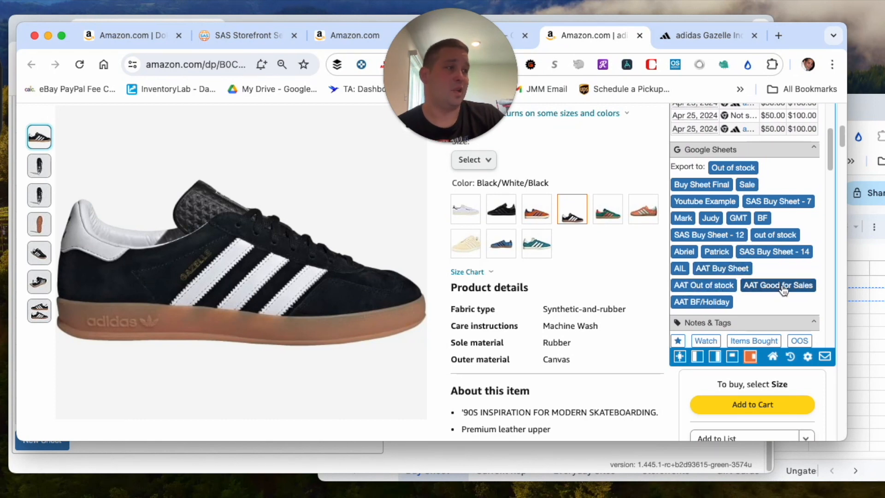
{"action": "scroll", "coordinate": [710, 295], "scroll_direction": "down", "scroll_amount": 5}
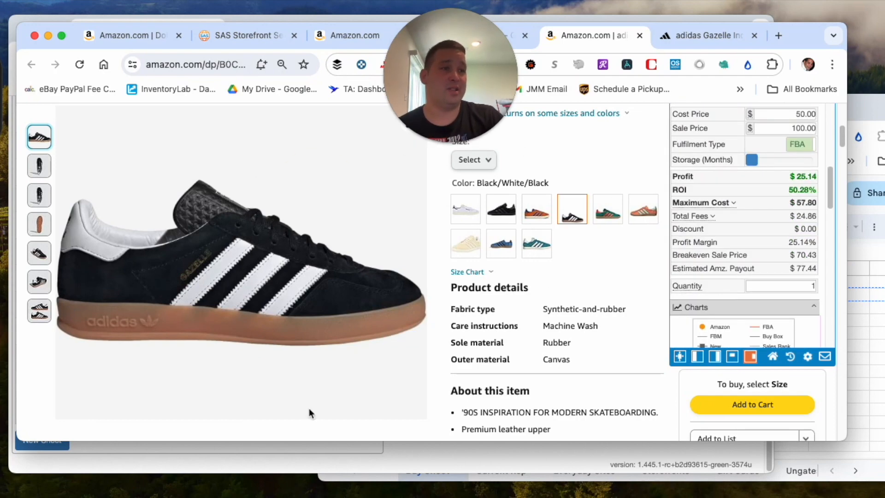
{"action": "scroll", "coordinate": [748, 215], "scroll_direction": "up", "scroll_amount": 2}
{"action": "scroll", "coordinate": [742, 226], "scroll_direction": "up", "scroll_amount": 3}
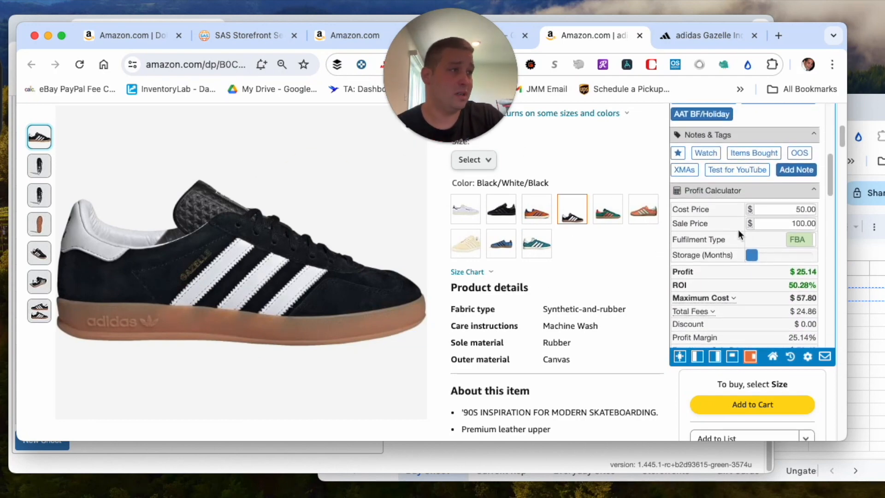
Open the AAT BF/Holiday export spreadsheet and paste the AAT Master Sheet's Buy Sheet header row into row 1.
{"action": "left_click", "coordinate": [217, 446]}
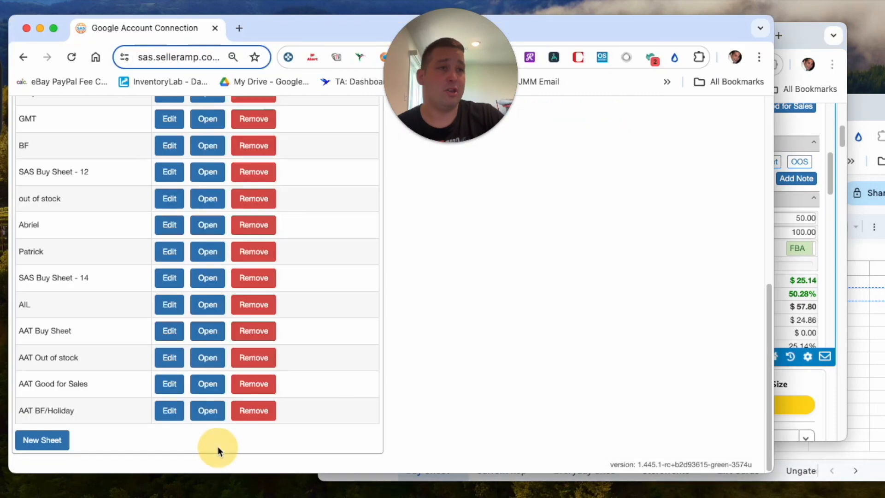
{"action": "left_click", "coordinate": [210, 411]}
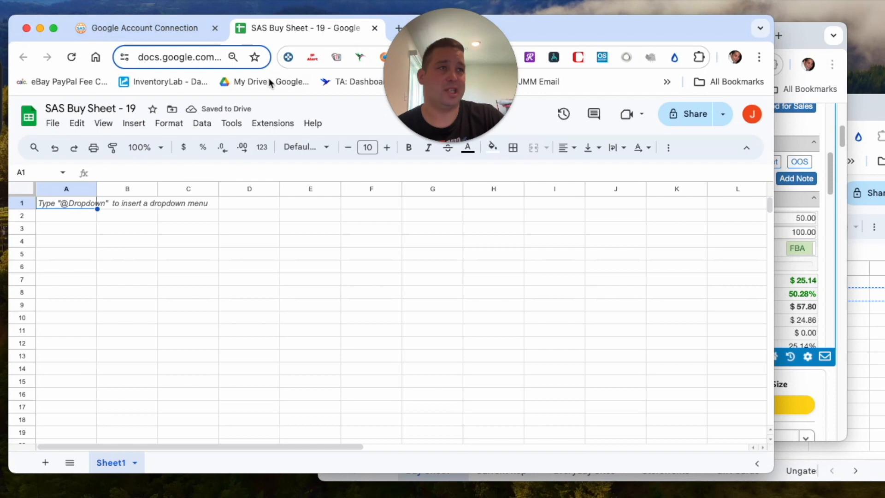
{"action": "left_click", "coordinate": [809, 55]}
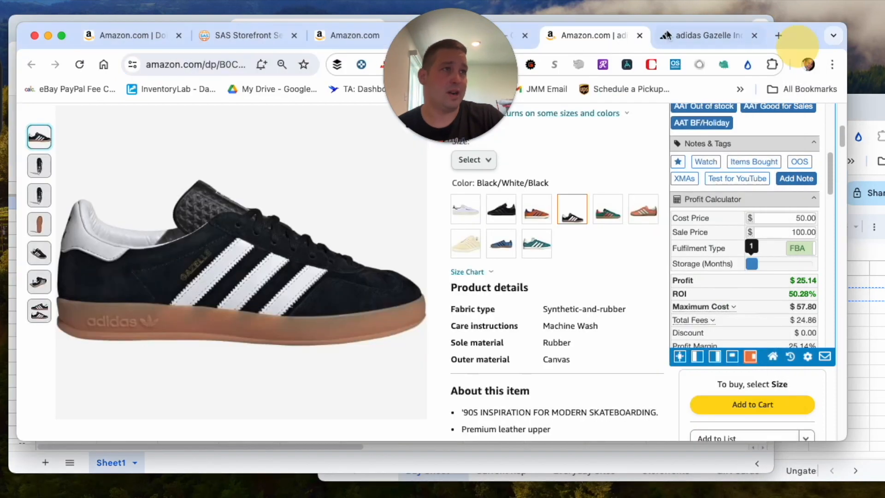
{"action": "left_click", "coordinate": [864, 347]}
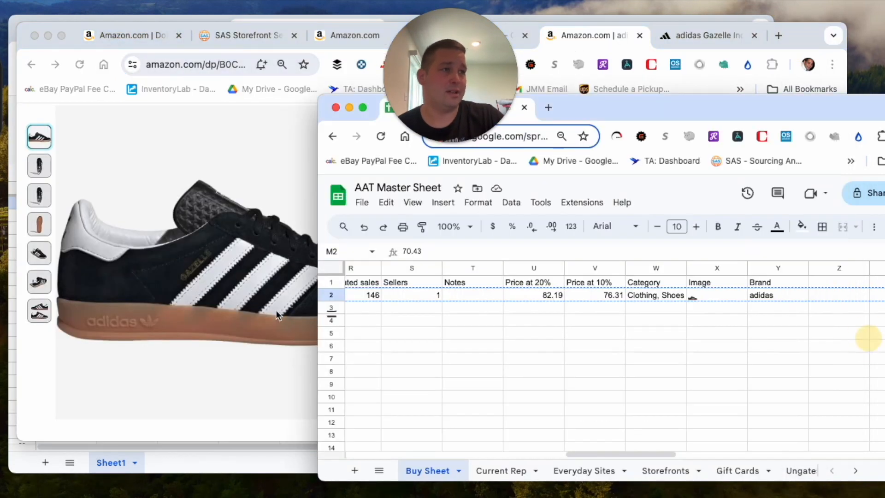
{"action": "left_click", "coordinate": [331, 282]}
{"action": "right_click", "coordinate": [330, 282]}
{"action": "left_click", "coordinate": [375, 257]}
{"action": "left_click", "coordinate": [158, 19]}
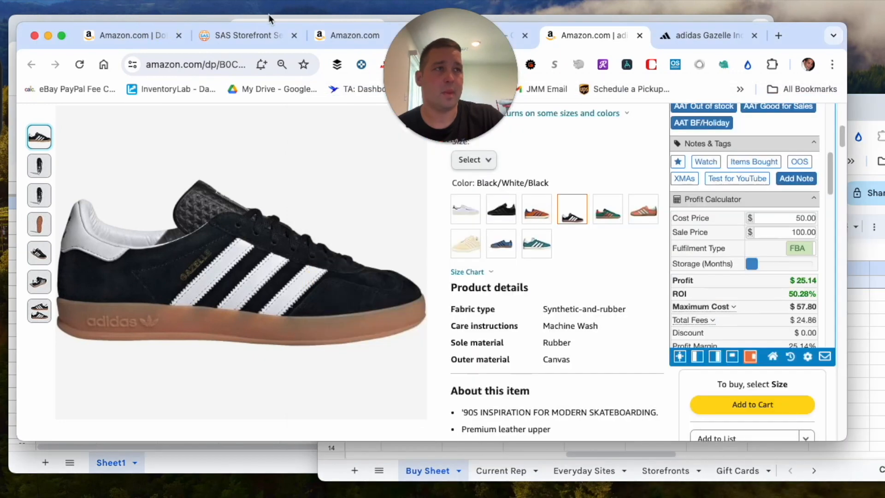
{"action": "left_click", "coordinate": [266, 18]}
{"action": "key", "text": "super+v"}
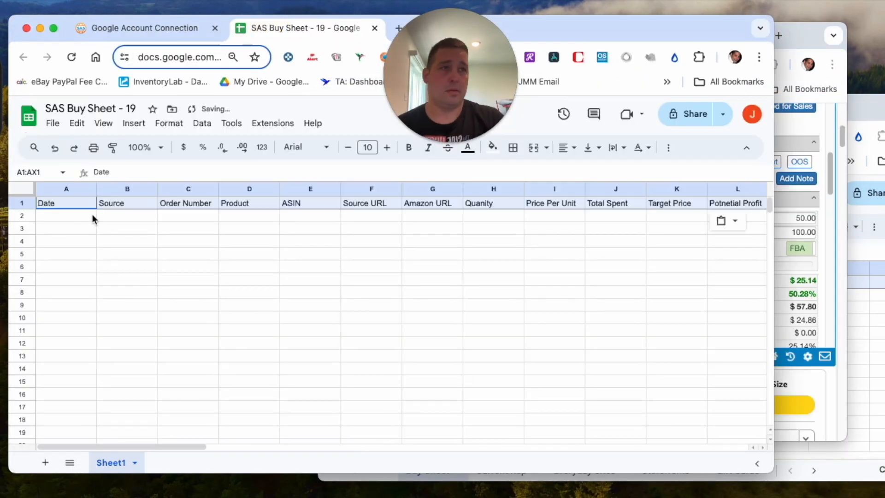
Try to rename the spreadsheet with the AAT BF/Holiday title copied from the SellerAmp sheet list.
{"action": "left_click", "coordinate": [92, 28]}
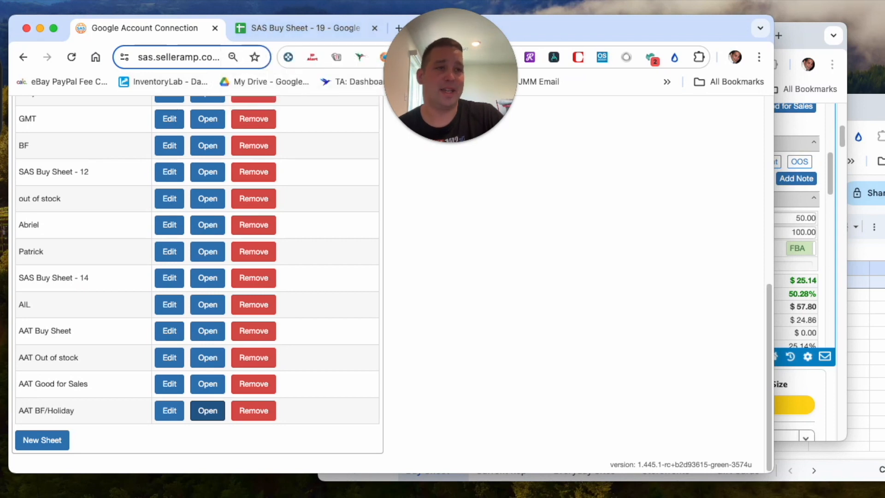
{"action": "left_click_drag", "start_coordinate": [90, 412], "coordinate": [20, 414]}
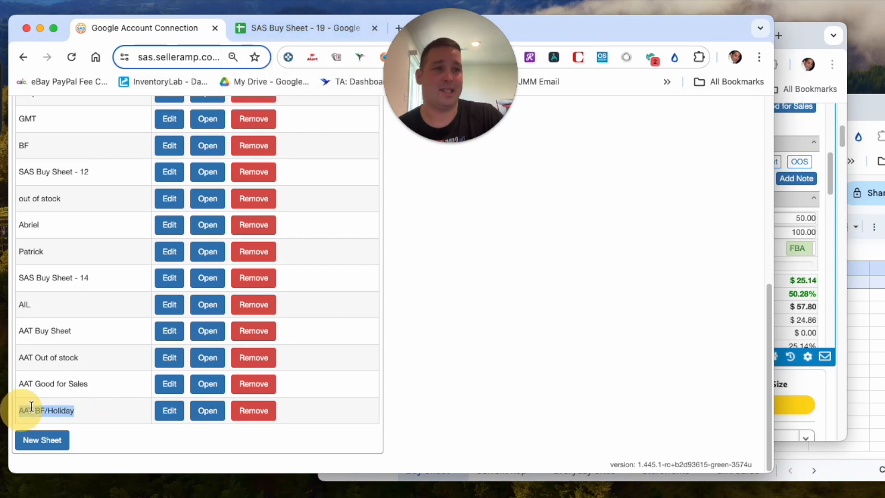
{"action": "right_click", "coordinate": [23, 410]}
{"action": "left_click", "coordinate": [71, 355]}
{"action": "left_click", "coordinate": [283, 27]}
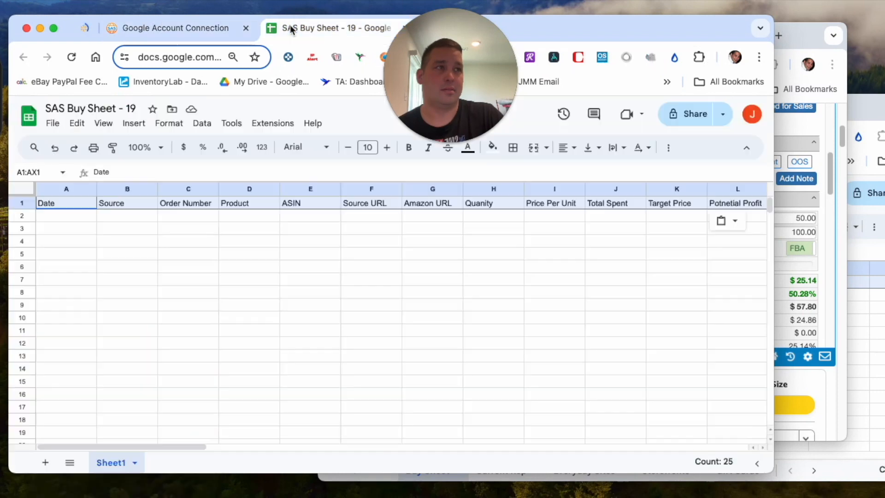
{"action": "left_click", "coordinate": [74, 109]}
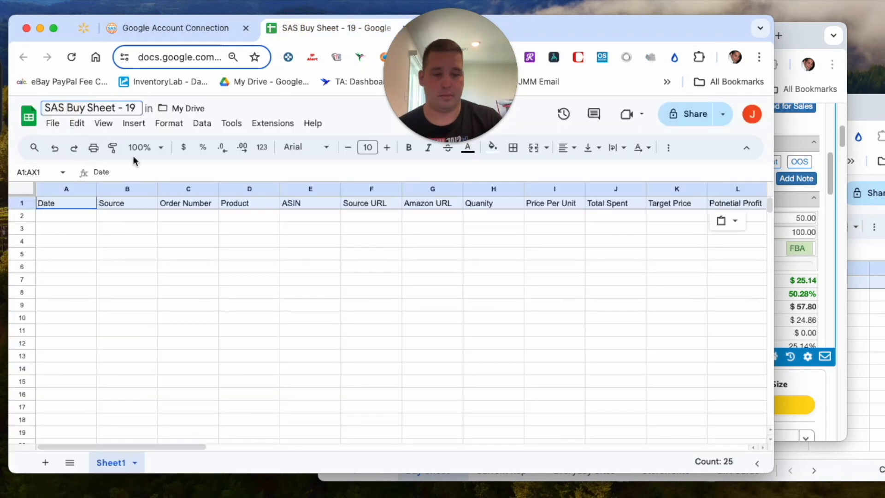
{"action": "key", "text": "BackSpace"}
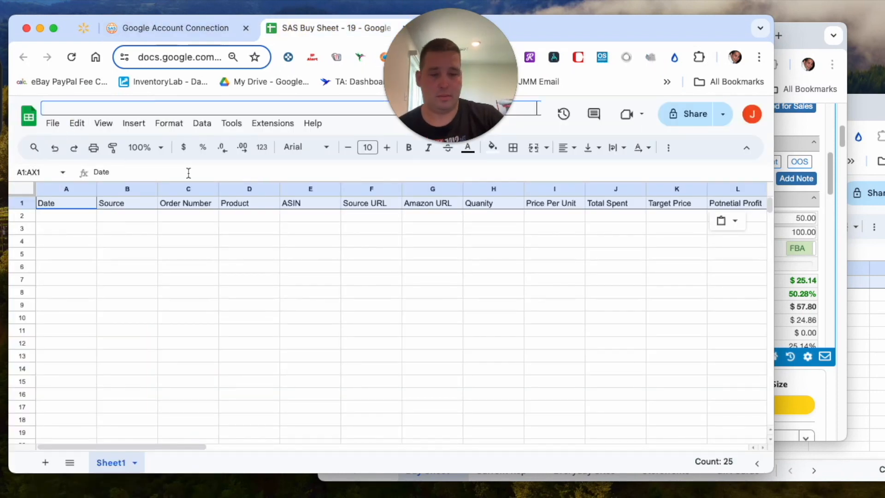
{"action": "key", "text": "cmd+v"}
{"action": "left_click", "coordinate": [225, 253]}
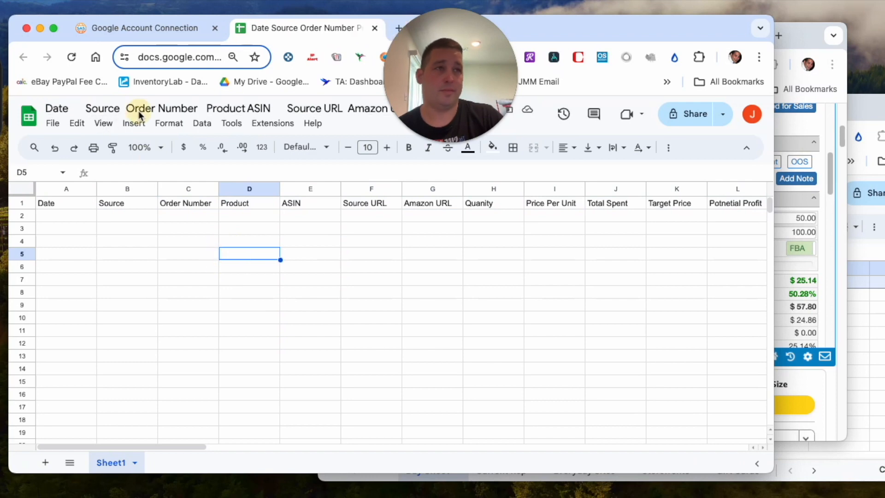
Replace the spreadsheet's title with "ATT BF Holiday".
{"action": "left_click", "coordinate": [114, 103]}
{"action": "key", "text": "cmd+a"}
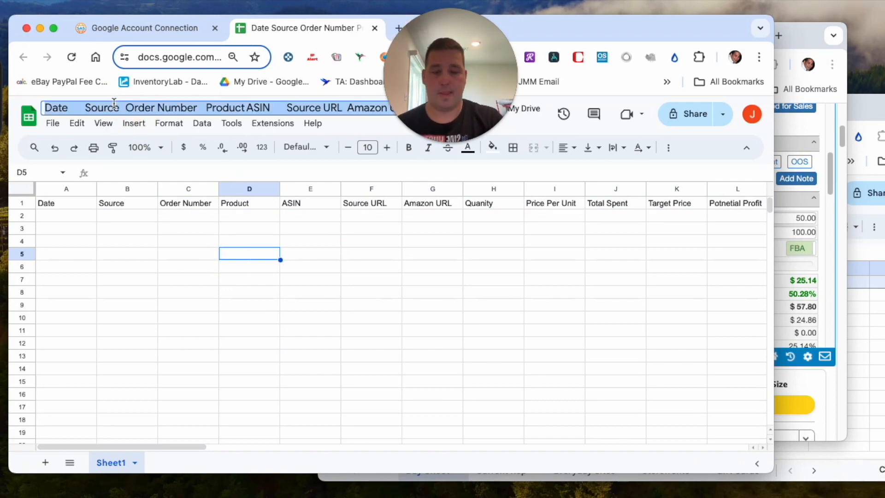
{"action": "type", "text": "ATT"}
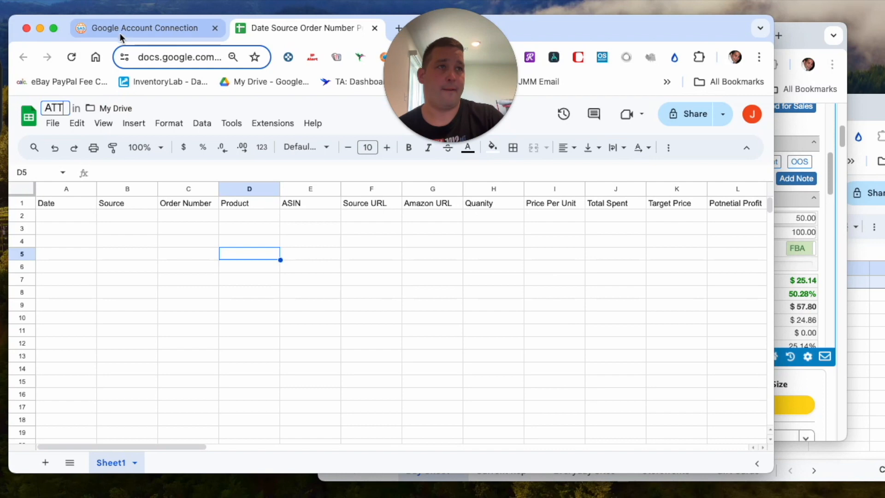
{"action": "type", "text": " B"}
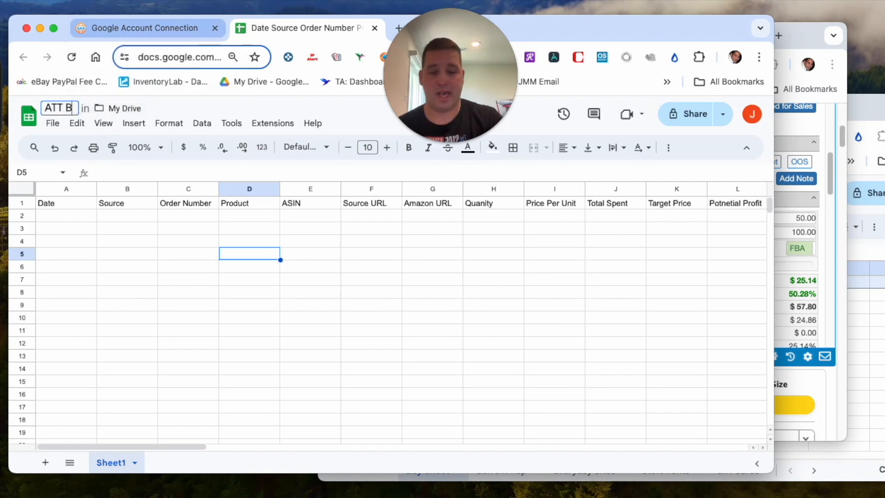
{"action": "type", "text": "F Holiday"}
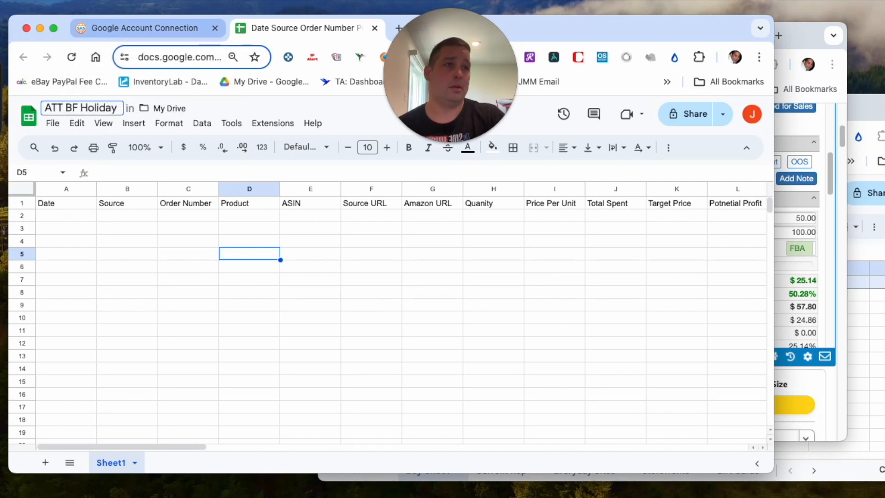
{"action": "left_click", "coordinate": [105, 237]}
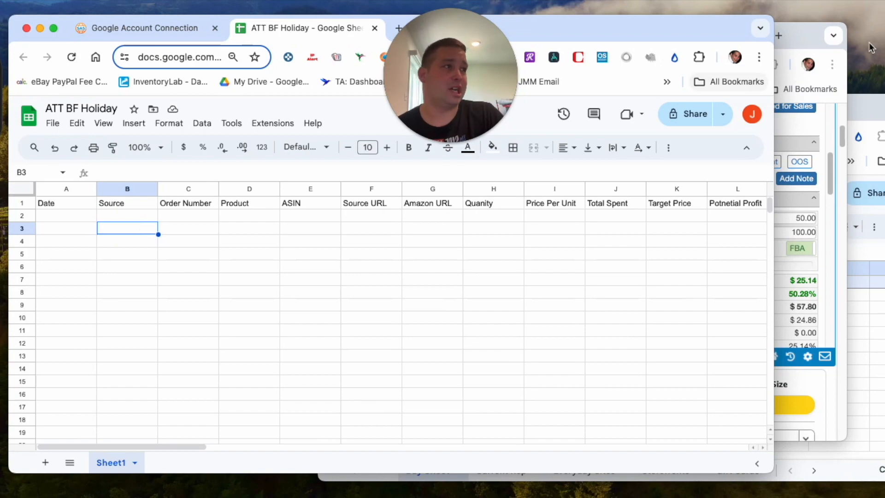
Return to the Amazon adidas Gazelle listing and select size 10.
{"action": "left_click", "coordinate": [795, 32]}
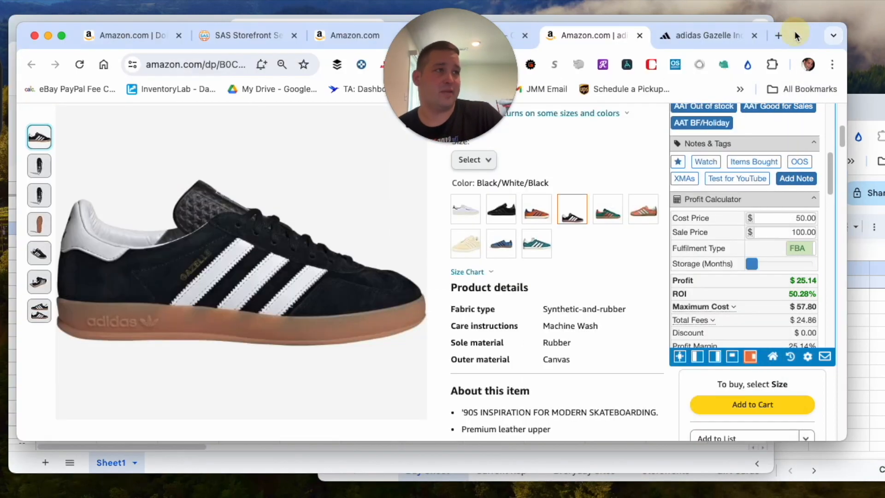
{"action": "scroll", "coordinate": [490, 223], "scroll_direction": "up", "scroll_amount": 6}
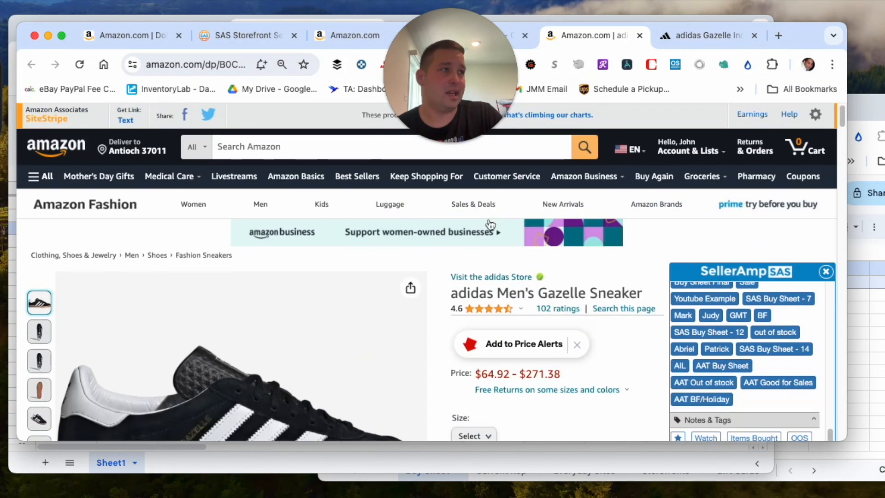
{"action": "scroll", "coordinate": [489, 263], "scroll_direction": "down", "scroll_amount": 9}
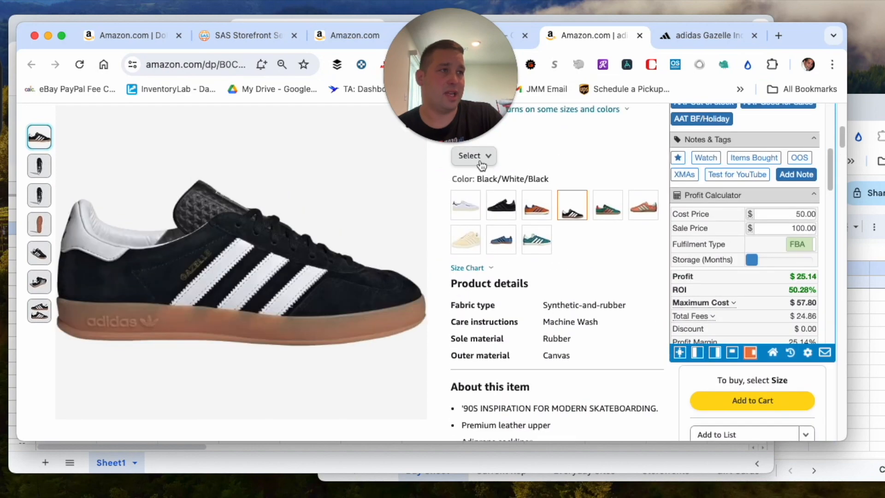
{"action": "left_click", "coordinate": [481, 156]}
{"action": "left_click", "coordinate": [475, 359]}
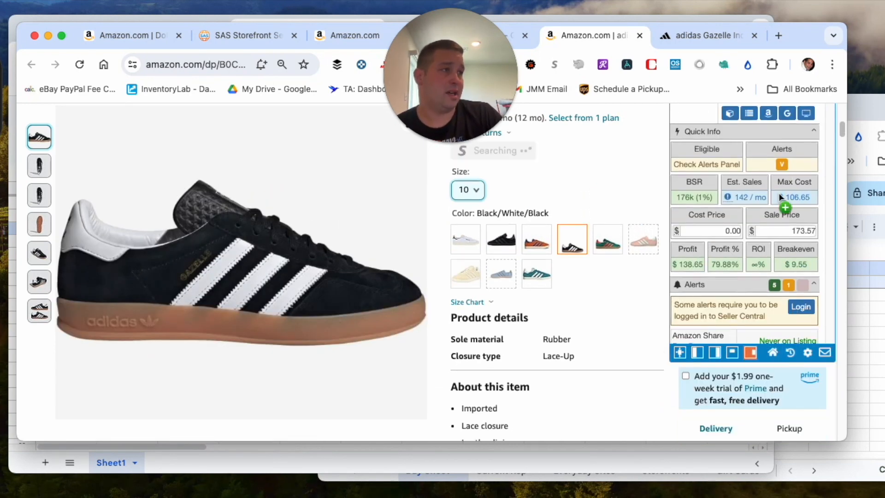
Set the SellerAmp cost price for the size 10 sneaker to 120.00.
{"action": "left_click", "coordinate": [697, 229]}
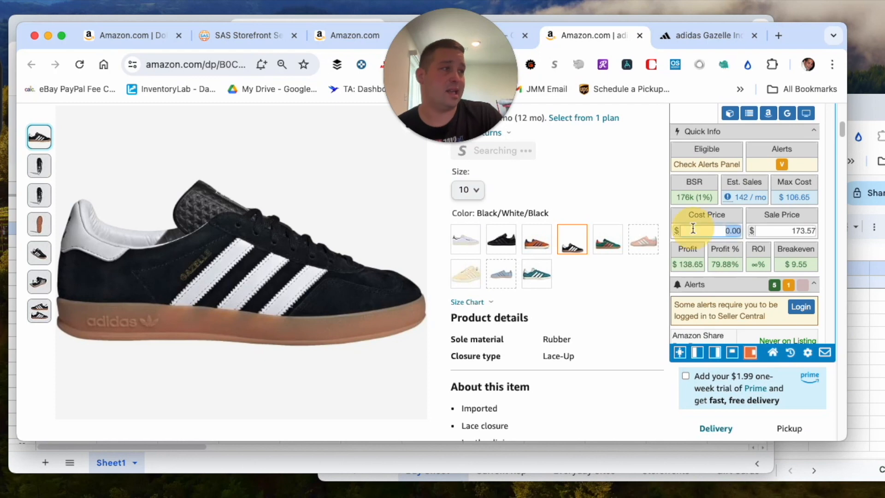
{"action": "type", "text": "1.20"}
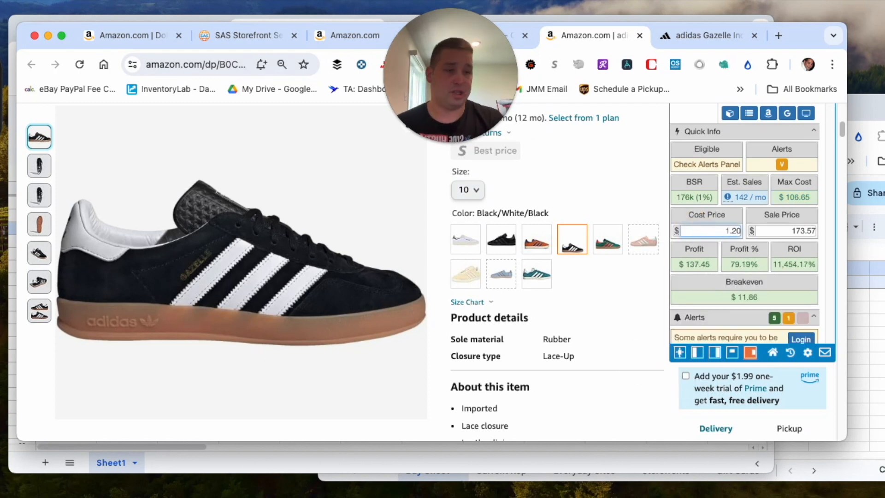
{"action": "type", "text": "00"}
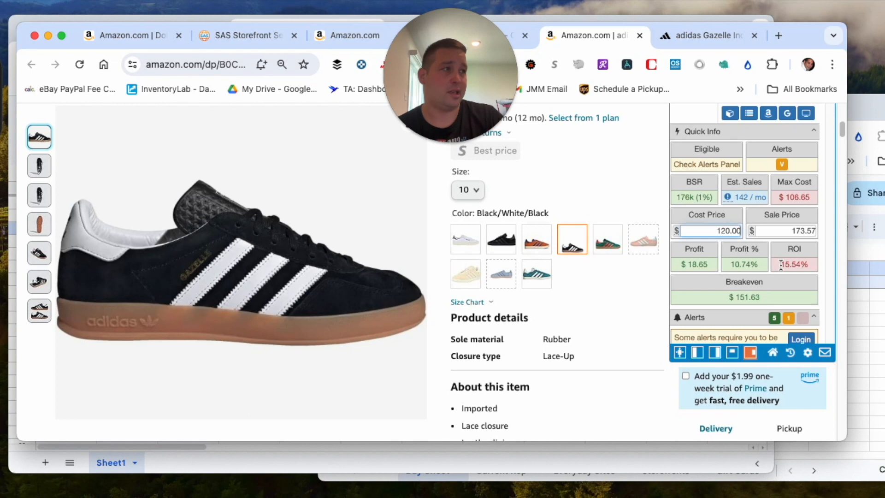
Change the SellerAmp cost price to 100.00 and check the listing's alerts and offers.
{"action": "key", "text": "BackSpace"}
{"action": "key", "text": "BackSpace"}
{"action": "key", "text": "BackSpace"}
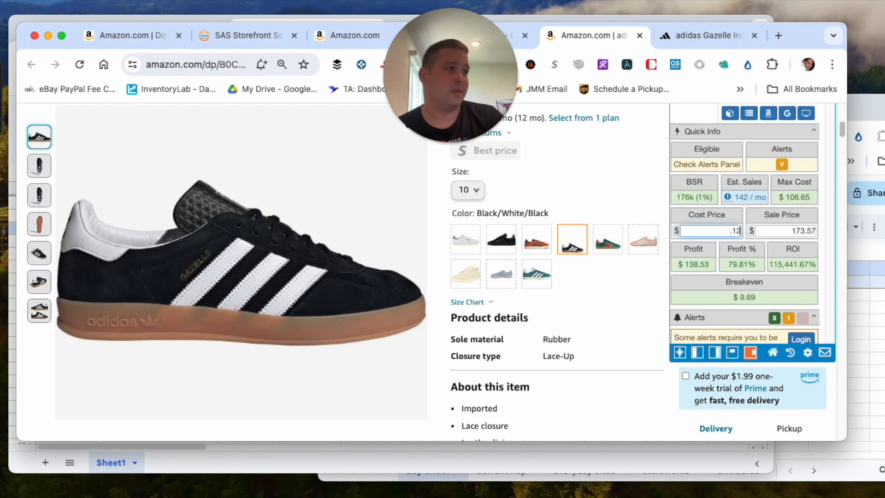
{"action": "type", "text": "00"}
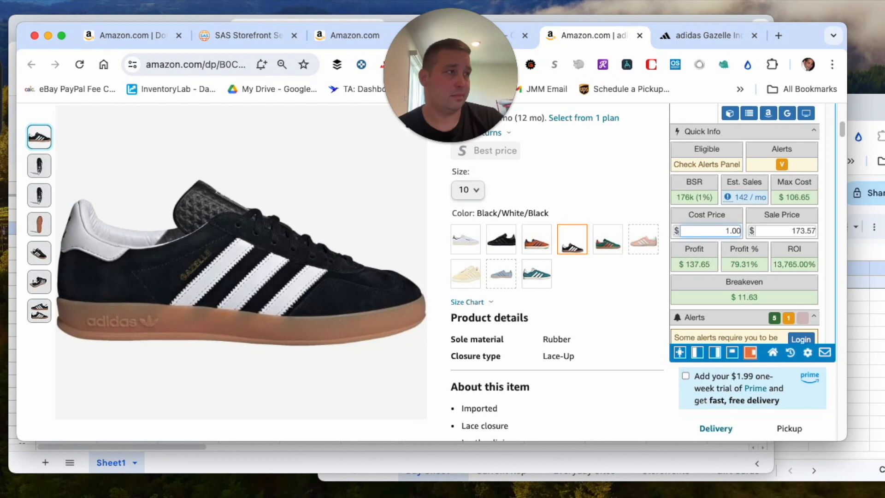
{"action": "type", "text": ".0"}
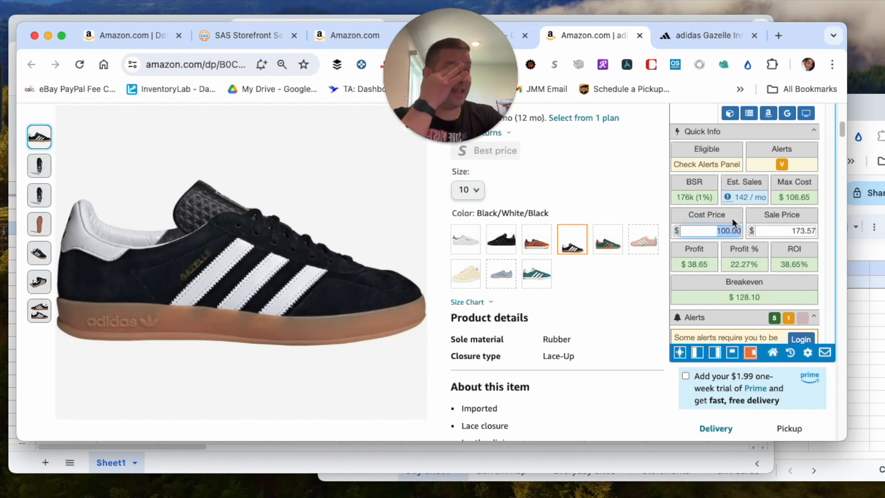
{"action": "scroll", "coordinate": [723, 221], "scroll_direction": "down", "scroll_amount": 3}
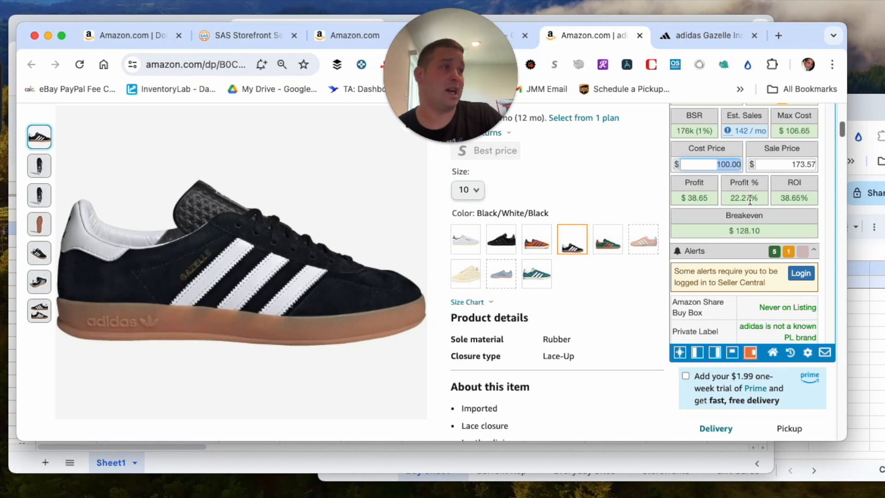
{"action": "scroll", "coordinate": [751, 199], "scroll_direction": "down", "scroll_amount": 15}
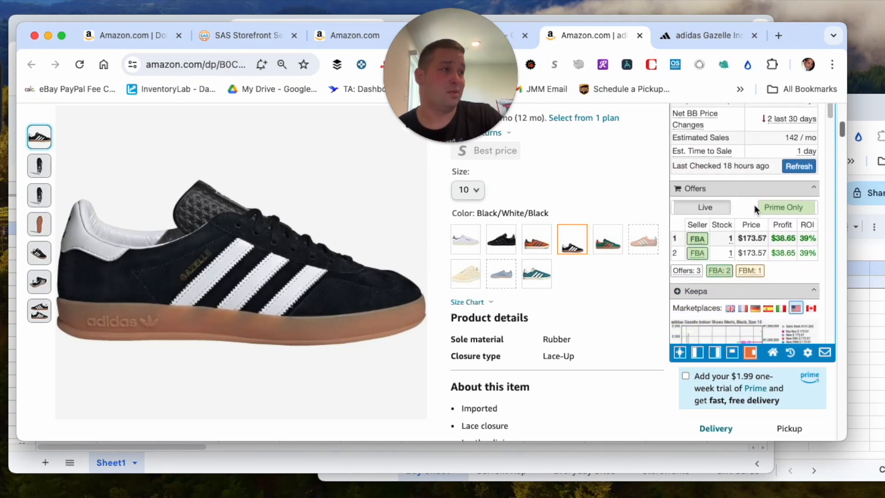
Copy the web address of the Gazelle Indoor Shoes page on the adidas site.
{"action": "scroll", "coordinate": [754, 205], "scroll_direction": "down", "scroll_amount": 9}
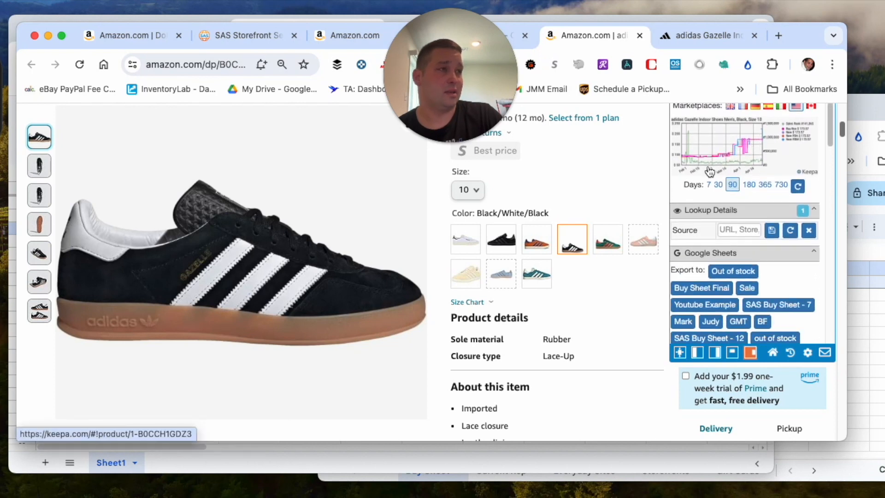
{"action": "scroll", "coordinate": [709, 172], "scroll_direction": "up", "scroll_amount": 8}
{"action": "left_click", "coordinate": [705, 35]}
{"action": "left_click", "coordinate": [180, 65]}
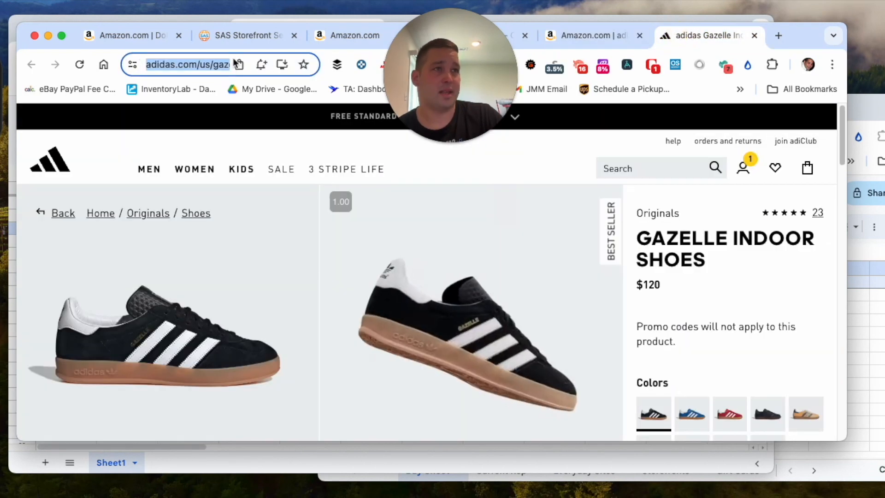
{"action": "right_click", "coordinate": [180, 65]}
{"action": "left_click", "coordinate": [209, 173]}
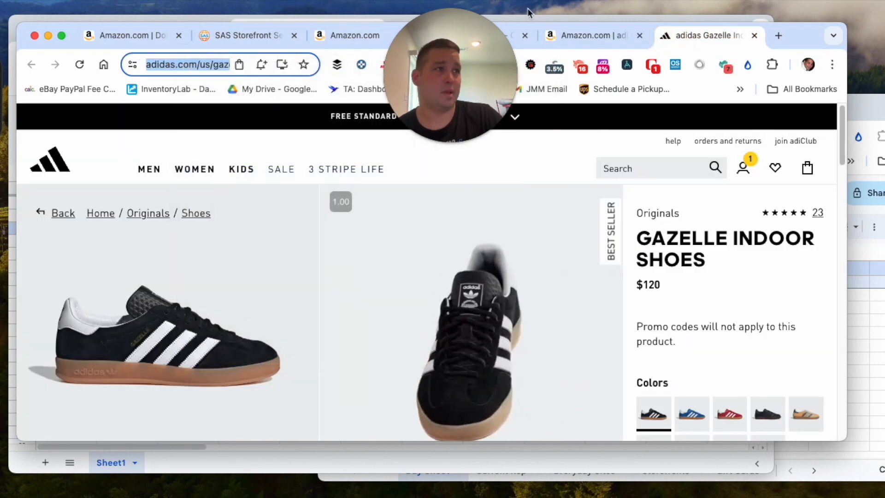
Return to the Amazon Gazelle listing and save the copied adidas URL as the SellerAmp lookup source.
{"action": "left_click", "coordinate": [586, 34]}
{"action": "scroll", "coordinate": [723, 214], "scroll_direction": "up", "scroll_amount": 5}
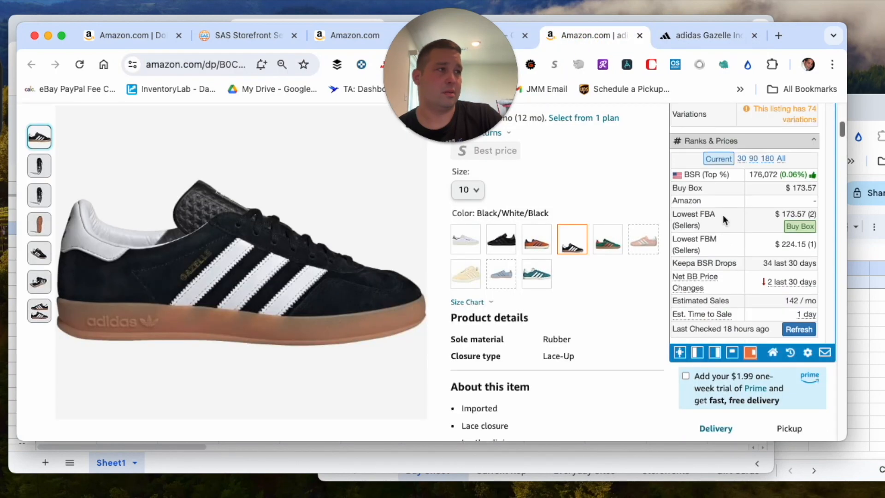
{"action": "scroll", "coordinate": [723, 217], "scroll_direction": "up", "scroll_amount": 3}
{"action": "scroll", "coordinate": [729, 220], "scroll_direction": "down", "scroll_amount": 6}
{"action": "scroll", "coordinate": [731, 223], "scroll_direction": "down", "scroll_amount": 4}
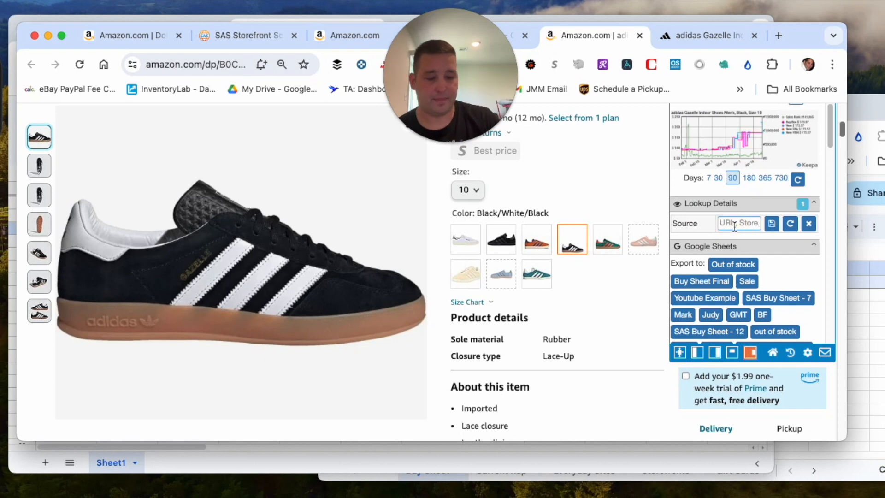
{"action": "left_click", "coordinate": [773, 223]}
Add and save the SellerAmp note "Would be profitable with 20% off coupon" for the sneaker.
{"action": "scroll", "coordinate": [756, 231], "scroll_direction": "down", "scroll_amount": 4}
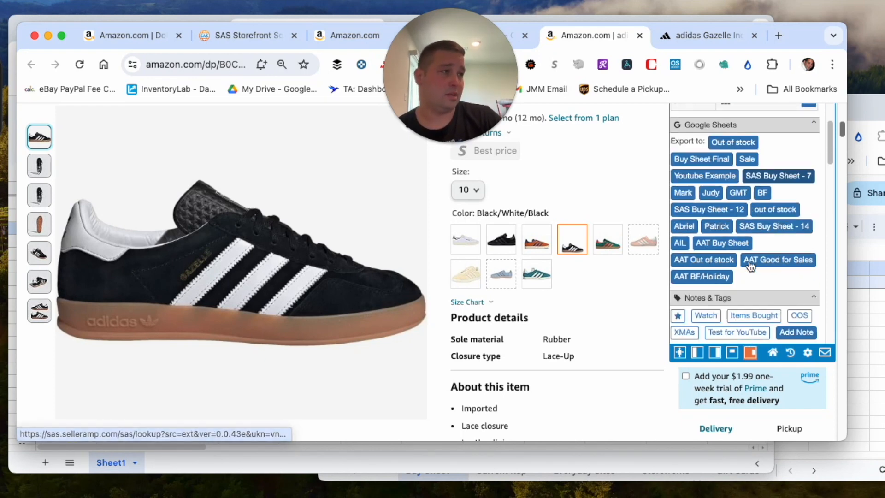
{"action": "scroll", "coordinate": [752, 236], "scroll_direction": "down", "scroll_amount": 3}
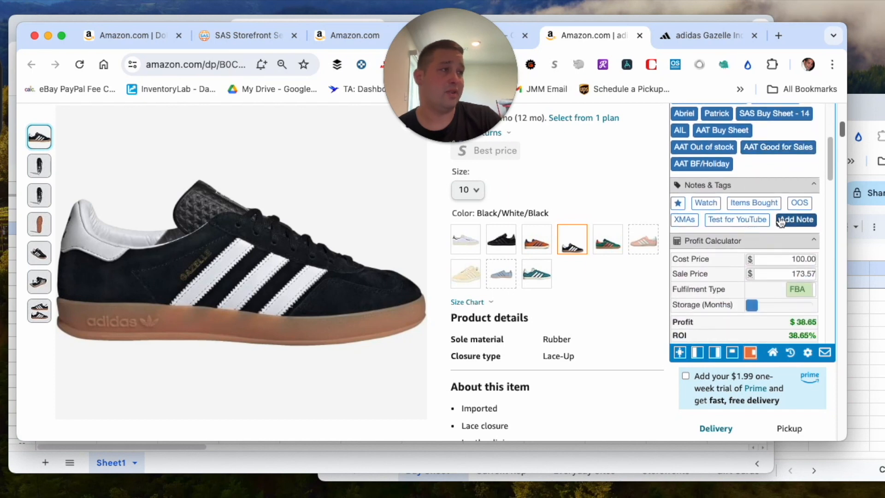
{"action": "left_click", "coordinate": [801, 220]}
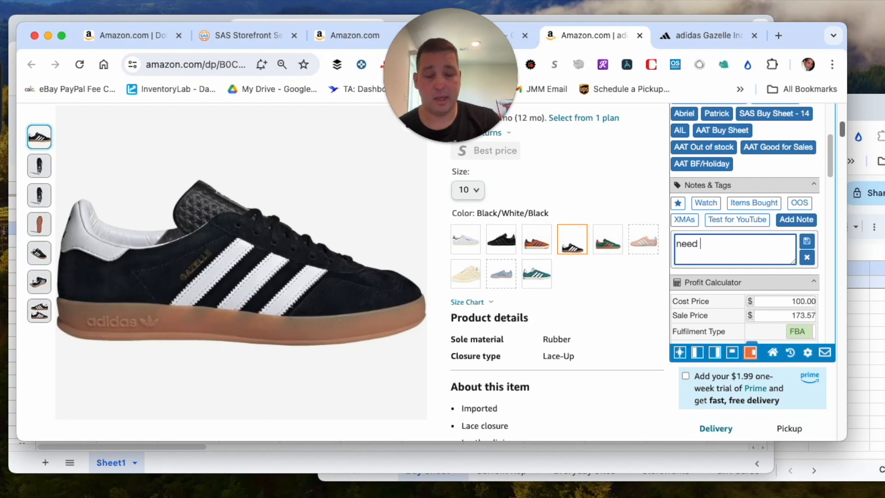
{"action": "type", "text": "need 20"}
{"action": "key", "text": "super+a"}
{"action": "type", "text": "Wou"}
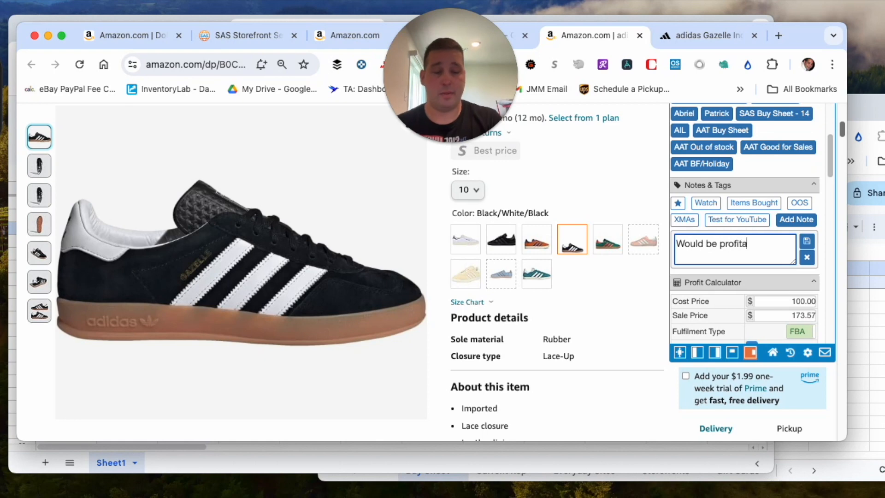
{"action": "type", "text": "ld be profitable"}
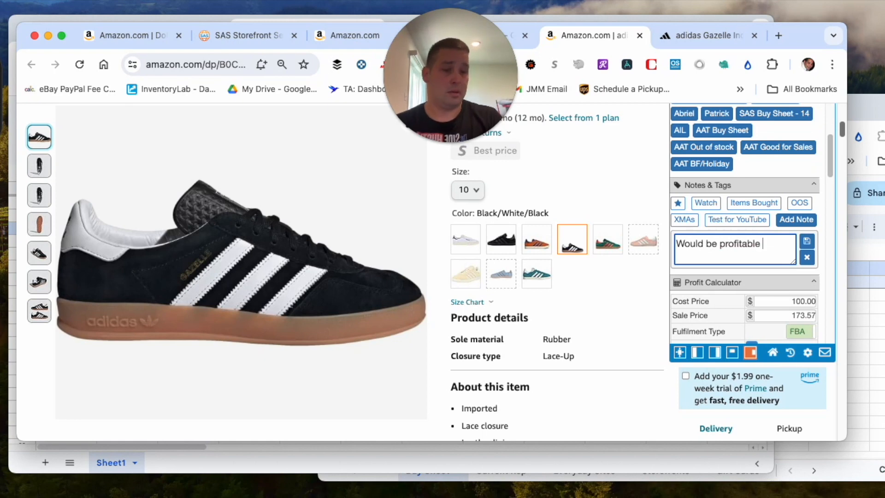
{"action": "type", "text": " with 20% "}
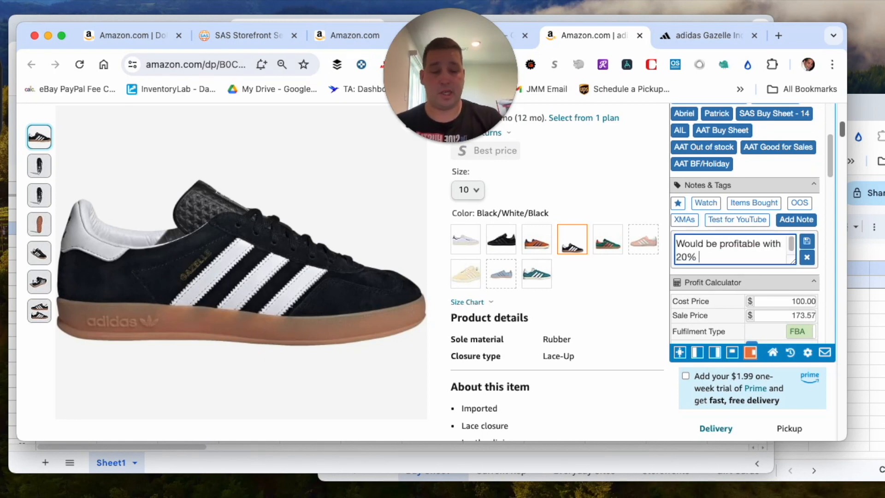
{"action": "type", "text": "off coupon"}
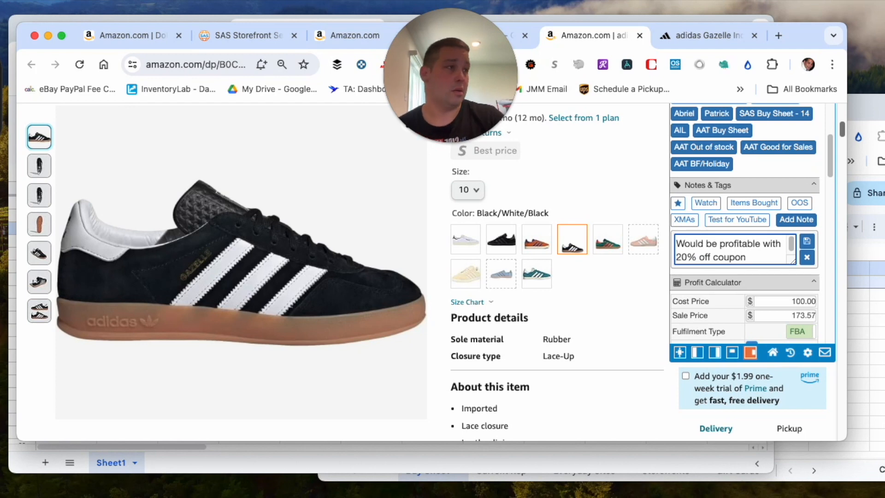
{"action": "left_click", "coordinate": [807, 240]}
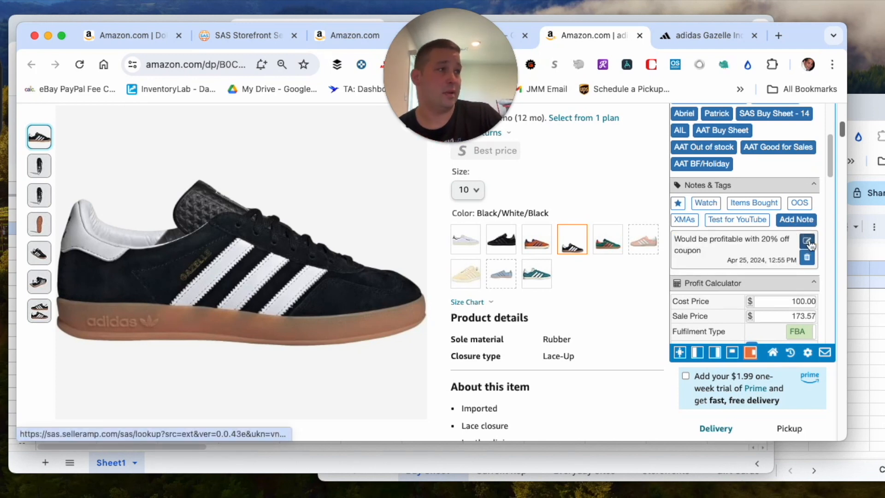
Export the sneaker to AAT Good for Sales and open that sheet from SellerAmp's Google account connection page.
{"action": "scroll", "coordinate": [737, 166], "scroll_direction": "up", "scroll_amount": 1}
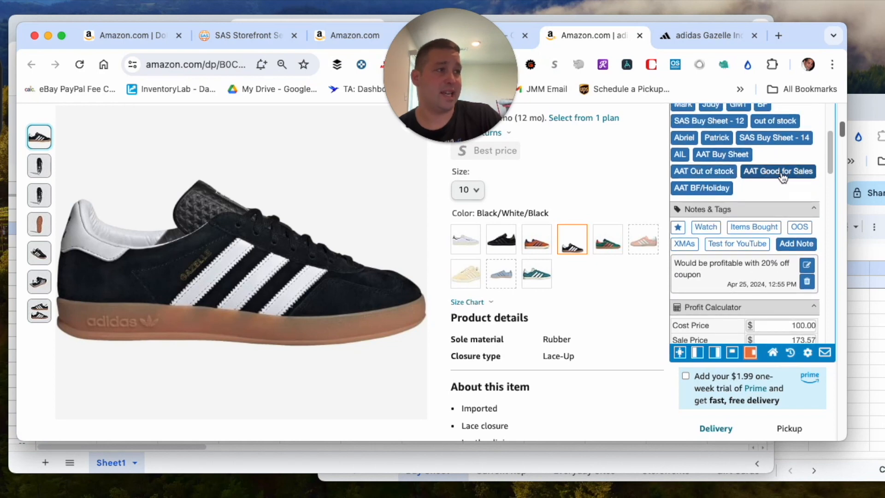
{"action": "left_click", "coordinate": [782, 175]}
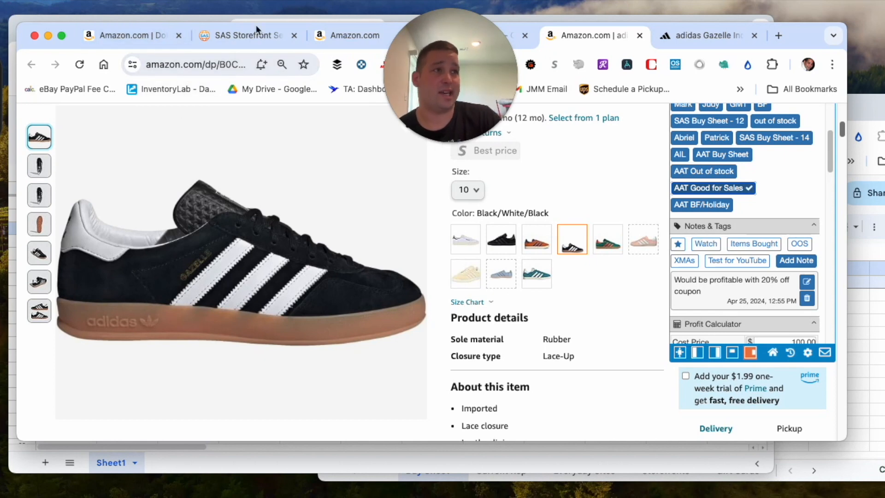
{"action": "left_click", "coordinate": [135, 15]}
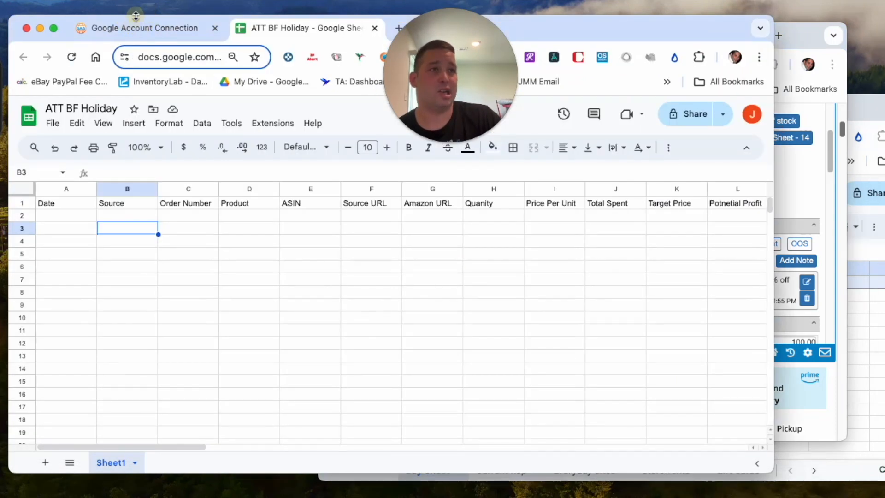
{"action": "left_click", "coordinate": [203, 28]}
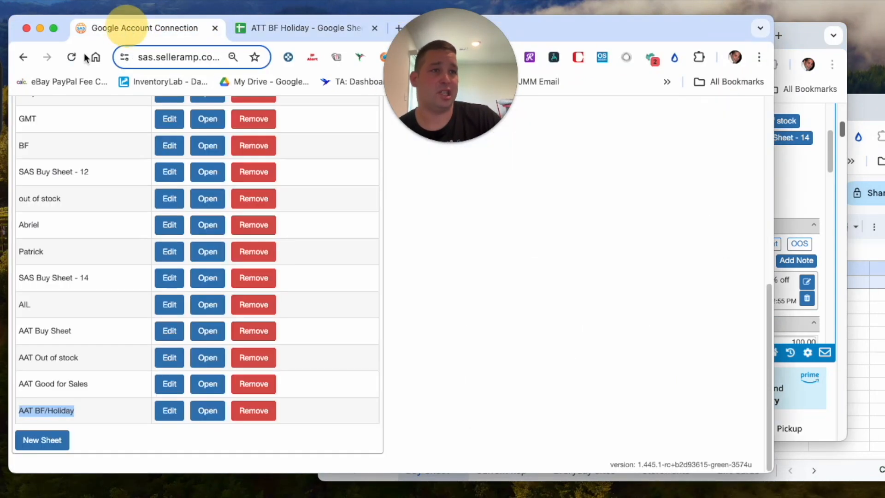
{"action": "left_click", "coordinate": [106, 393]}
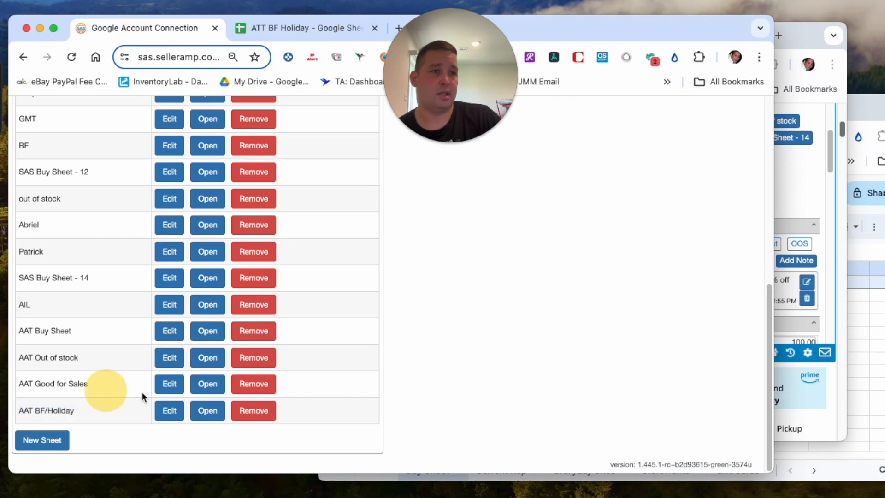
{"action": "left_click", "coordinate": [208, 386]}
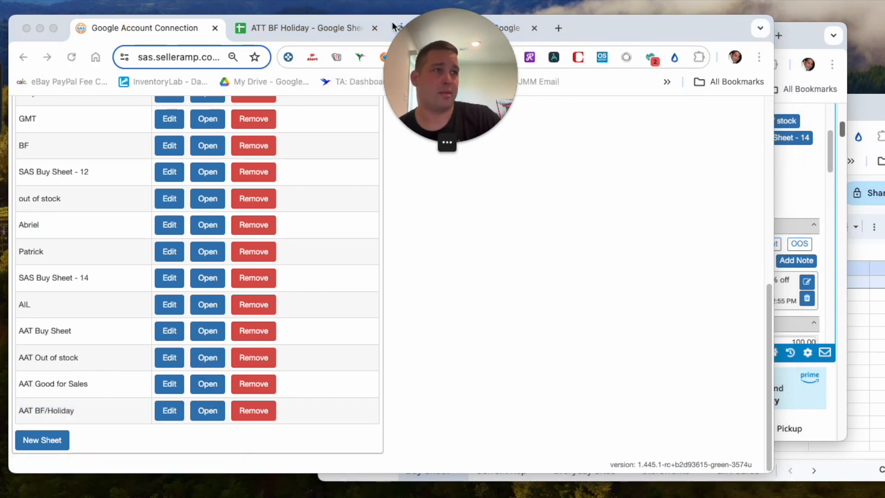
{"action": "left_click_drag", "start_coordinate": [595, 21], "coordinate": [499, 33]}
{"action": "left_click", "coordinate": [355, 40]}
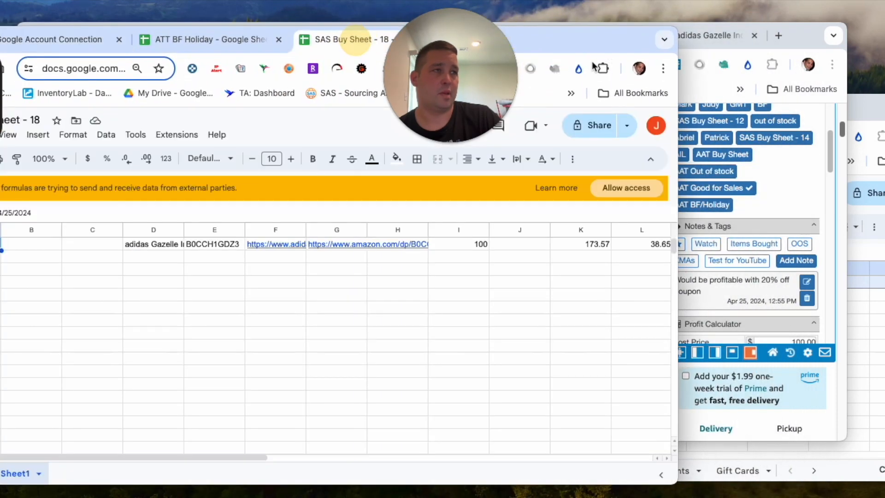
{"action": "left_click_drag", "start_coordinate": [570, 42], "coordinate": [661, 35]}
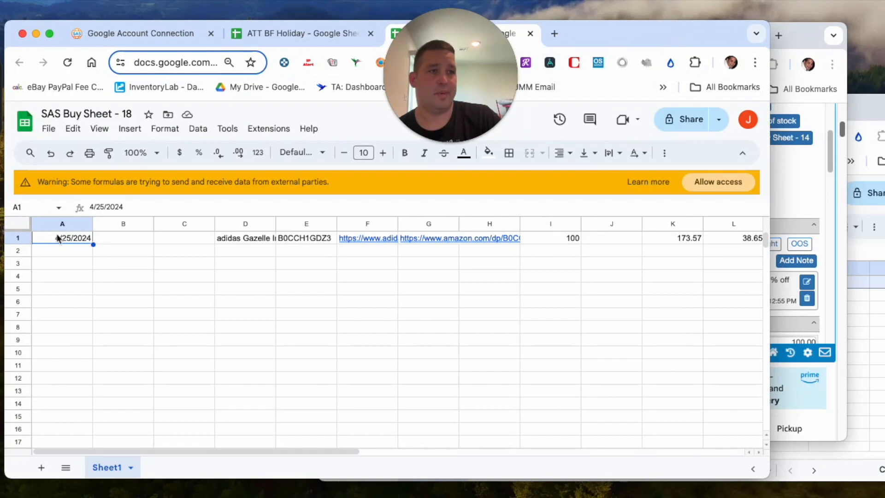
Insert an empty row above the exported product row in SAS Buy Sheet - 18.
{"action": "left_click", "coordinate": [19, 237]}
{"action": "right_click", "coordinate": [18, 238]}
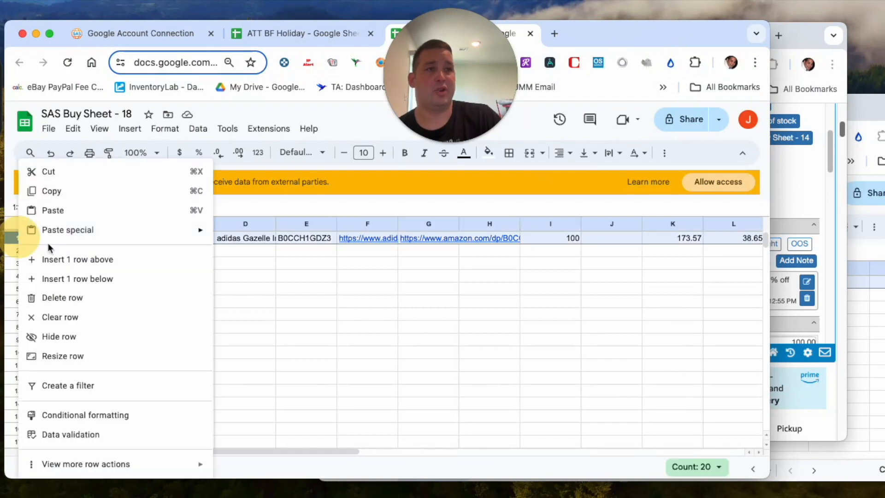
{"action": "left_click", "coordinate": [67, 262]}
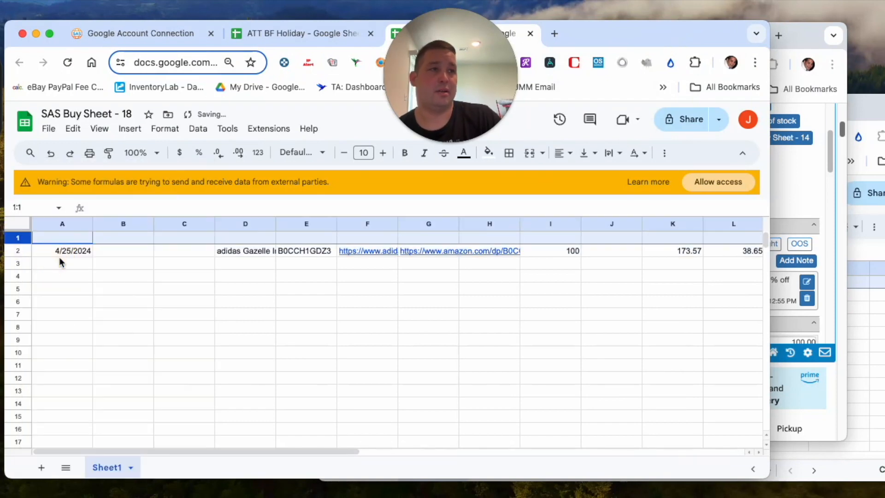
Copy the header row from the ATT BF Holiday sheet into row 1 of SAS Buy Sheet - 18.
{"action": "left_click", "coordinate": [259, 41]}
{"action": "left_click", "coordinate": [10, 210]}
{"action": "right_click", "coordinate": [10, 210]}
{"action": "left_click", "coordinate": [73, 191]}
{"action": "left_click", "coordinate": [395, 34]}
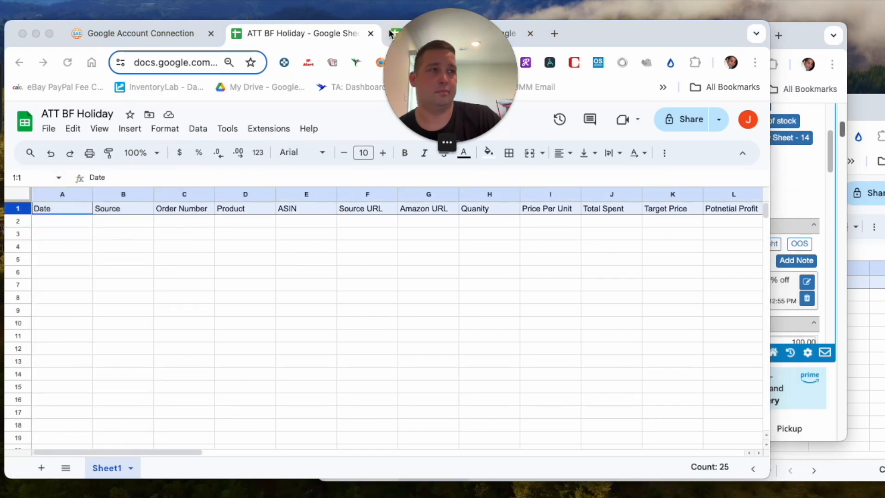
{"action": "left_click", "coordinate": [389, 30]}
{"action": "mouse_move", "coordinate": [614, 45]}
{"action": "left_mouse_down"}
{"action": "mouse_move", "coordinate": [627, 50]}
{"action": "mouse_move", "coordinate": [614, 46]}
{"action": "left_mouse_up"}
{"action": "left_click", "coordinate": [416, 34]}
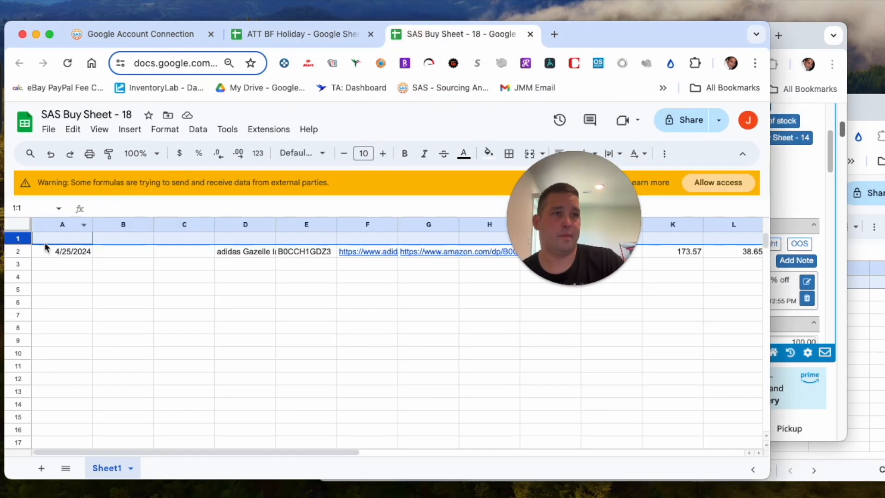
{"action": "key", "text": "super+v"}
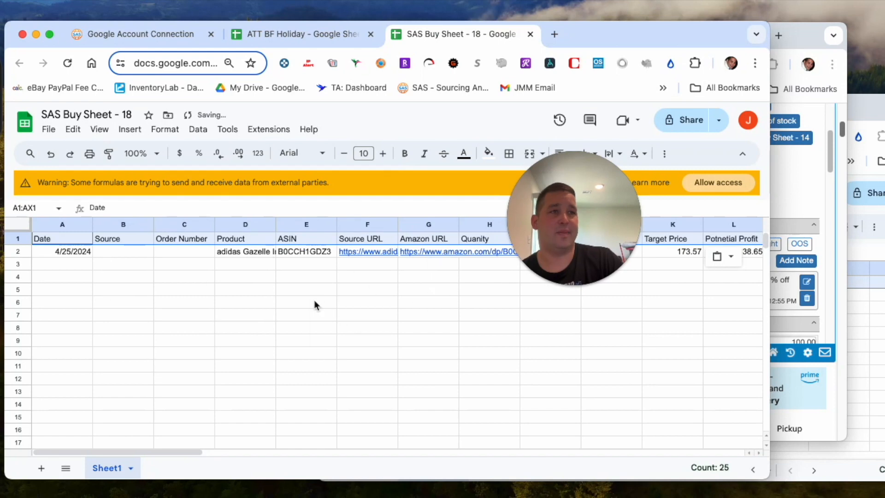
Enter "Adidas" as the source of the exported sneaker in cell B2.
{"action": "left_click", "coordinate": [118, 255]}
{"action": "type", "text": "Adidas"}
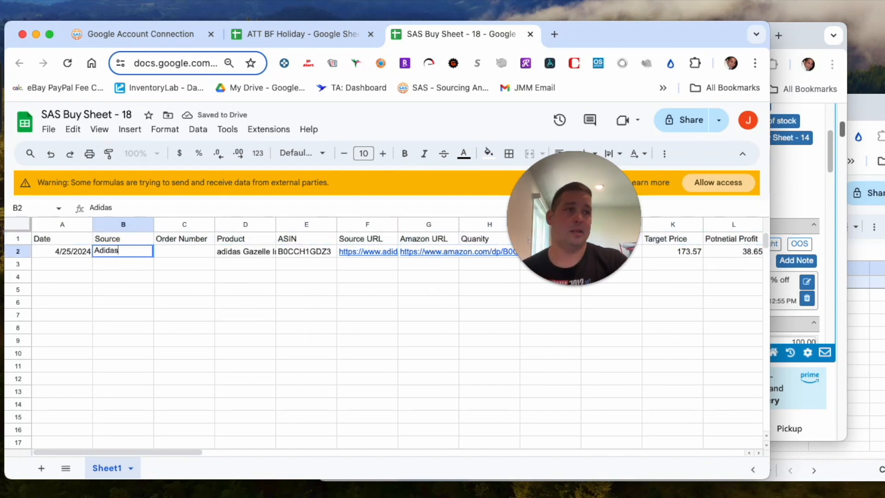
{"action": "key", "text": "Tab"}
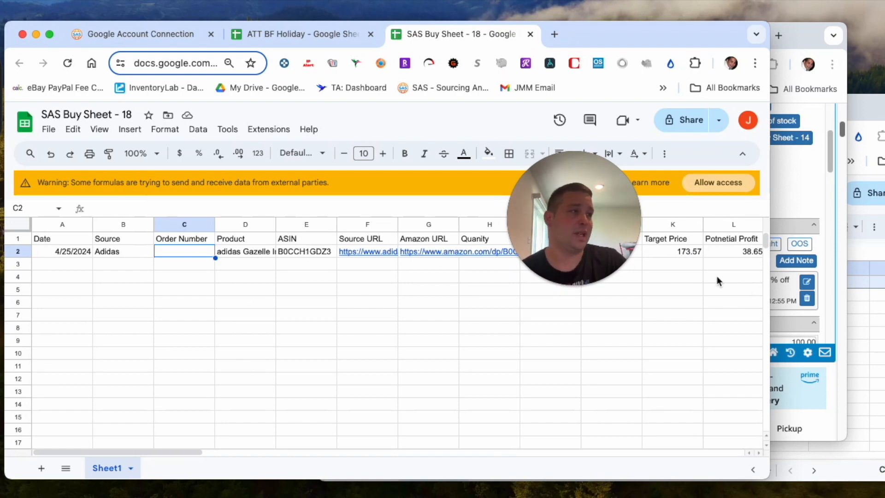
Allow the spreadsheet's formulas to access external data and check the exported note in cell T2.
{"action": "left_click_drag", "start_coordinate": [579, 199], "coordinate": [496, 351]}
{"action": "left_click", "coordinate": [161, 452]}
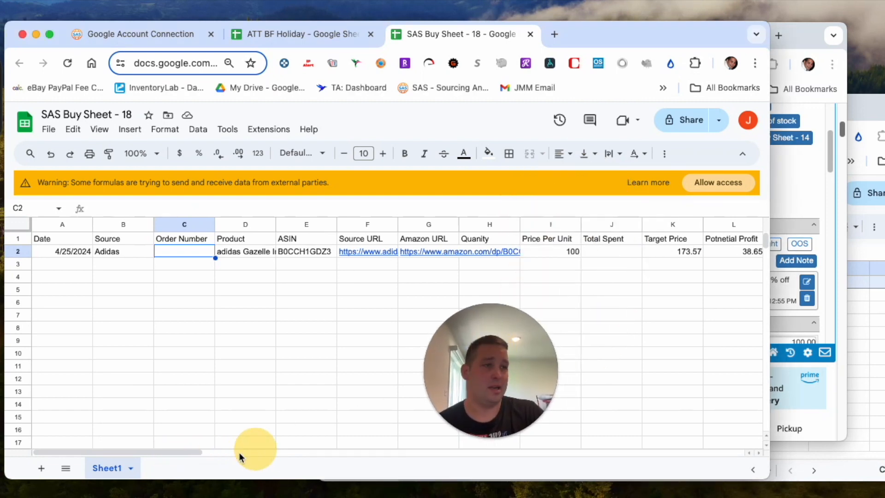
{"action": "left_click_drag", "start_coordinate": [178, 451], "coordinate": [406, 440]}
{"action": "left_click", "coordinate": [717, 182]}
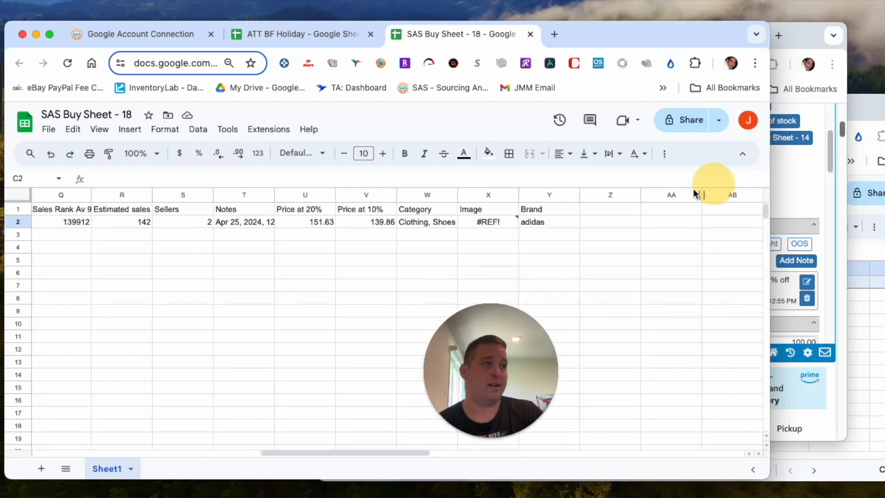
{"action": "mouse_move", "coordinate": [489, 224]}
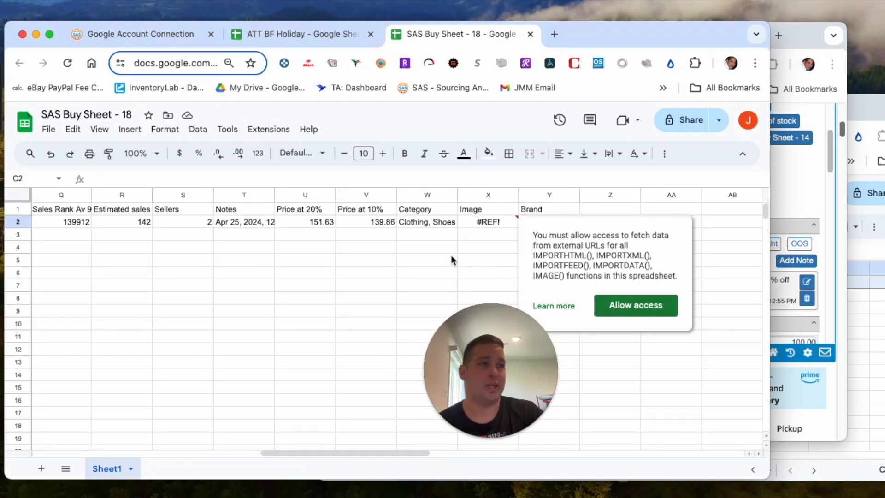
{"action": "left_click", "coordinate": [240, 225]}
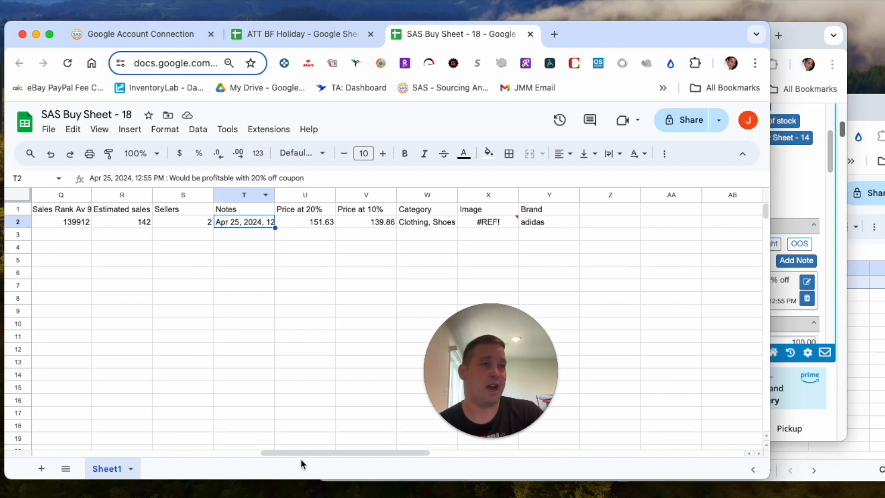
{"action": "left_click_drag", "start_coordinate": [303, 453], "coordinate": [23, 430]}
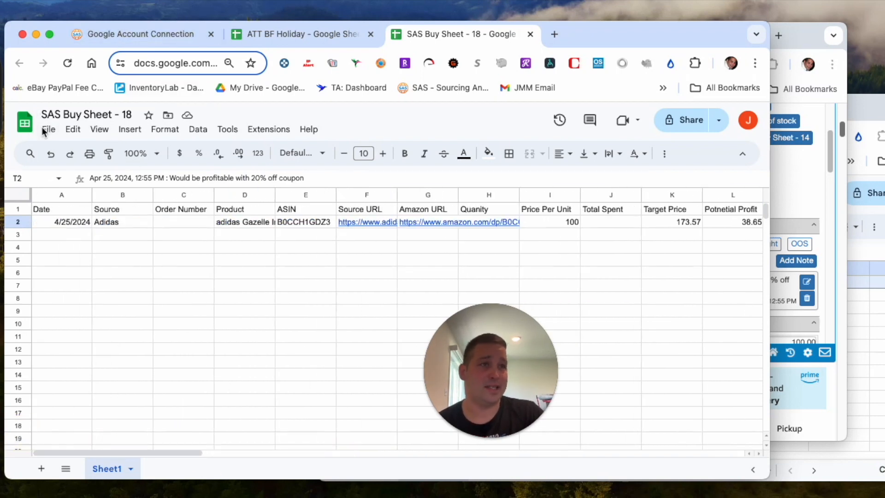
Rename the SAS Buy Sheet - 18 spreadsheet as "AAT Good for Sales", copying the name from the SellerAmp export sheet list.
{"action": "left_click", "coordinate": [163, 34]}
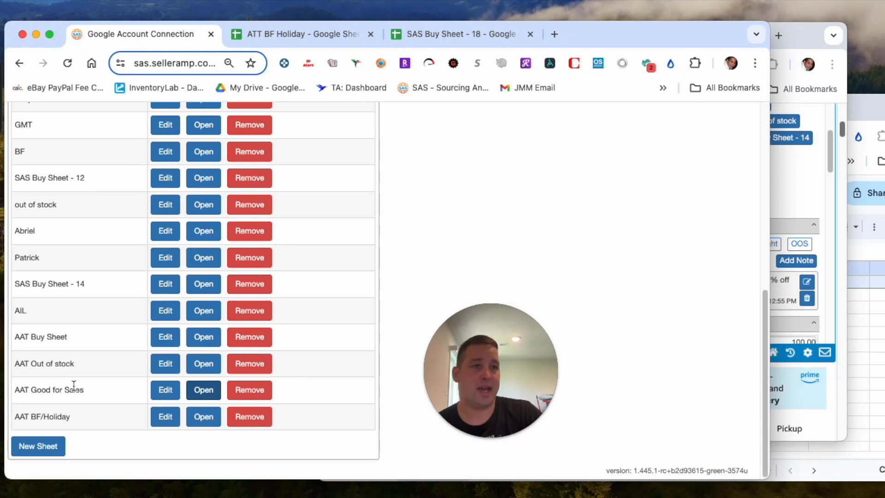
{"action": "left_click_drag", "start_coordinate": [85, 394], "coordinate": [16, 390]}
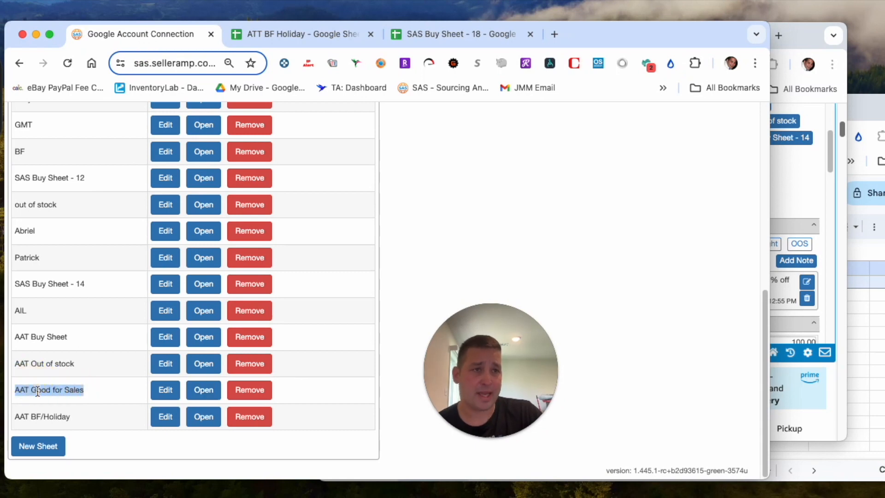
{"action": "right_click", "coordinate": [39, 389]}
{"action": "left_click", "coordinate": [59, 333]}
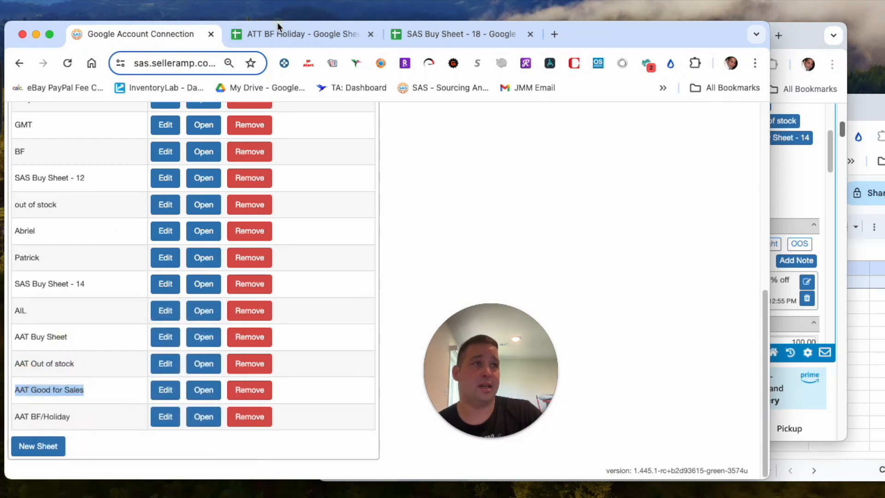
{"action": "left_click", "coordinate": [278, 35]}
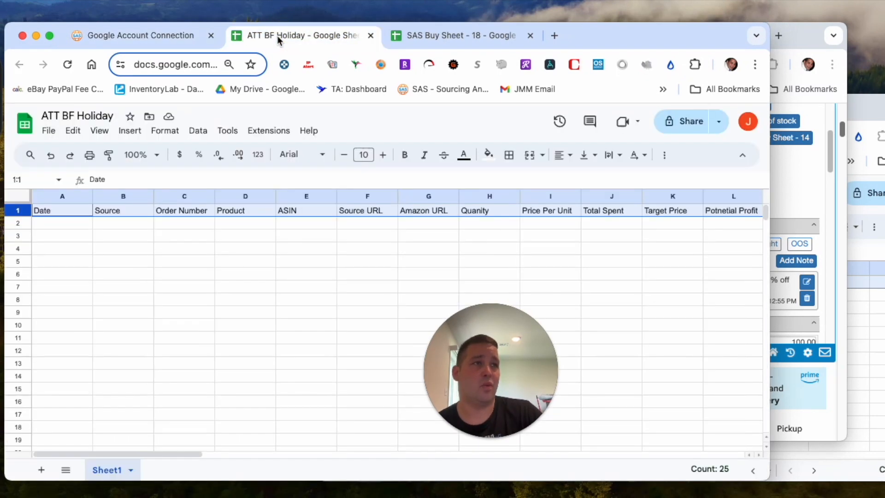
{"action": "left_click", "coordinate": [447, 34]}
{"action": "left_click", "coordinate": [122, 118]}
{"action": "key", "text": "super+a"}
{"action": "key", "text": "super+v"}
{"action": "left_click", "coordinate": [242, 336]}
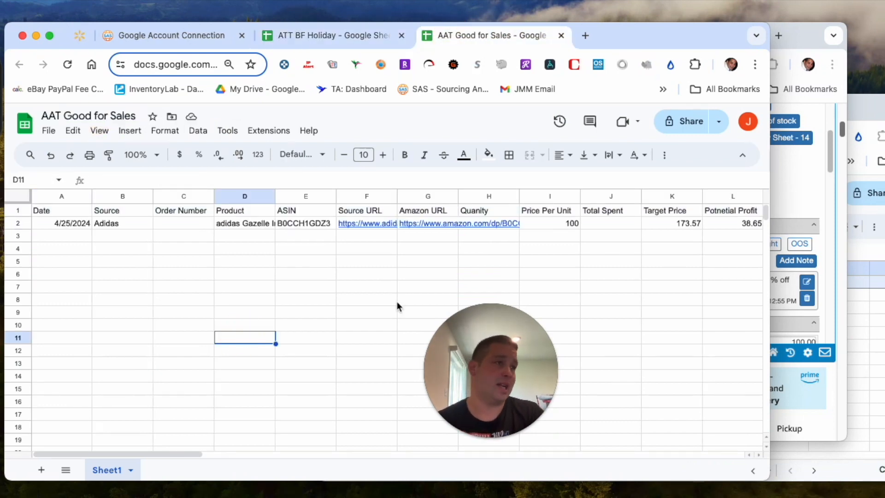
Bring the AAT Master Sheet window to the front, enlarge it, and show the Buy Sheet's middle columns and the remaining sheet names.
{"action": "left_click_drag", "start_coordinate": [461, 327], "coordinate": [52, 315]}
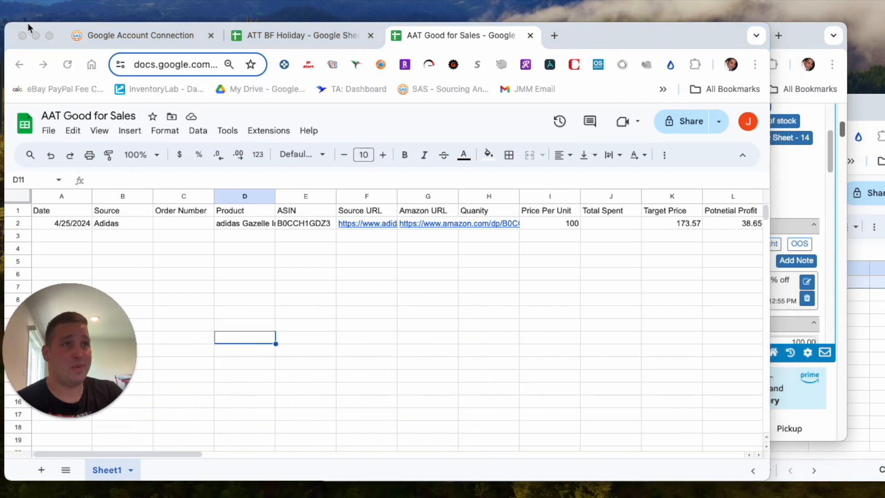
{"action": "left_click", "coordinate": [871, 110]}
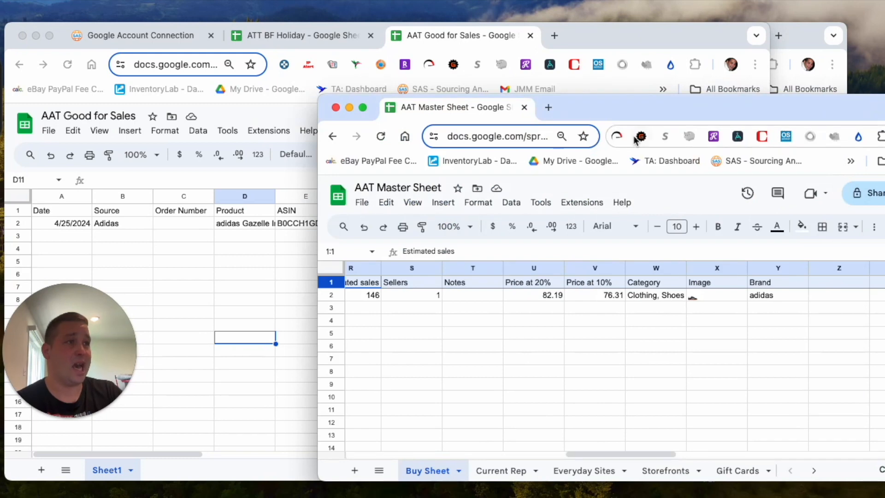
{"action": "left_click_drag", "start_coordinate": [629, 113], "coordinate": [455, 12]}
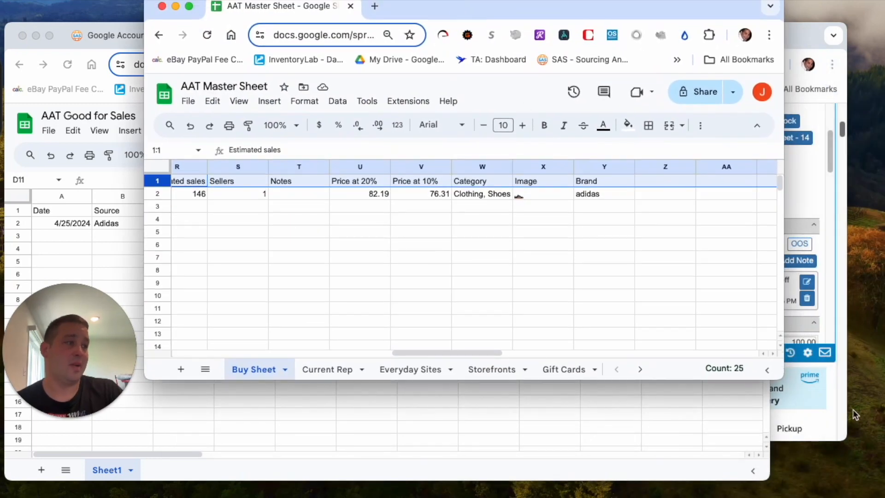
{"action": "left_click_drag", "start_coordinate": [782, 372], "coordinate": [870, 454]}
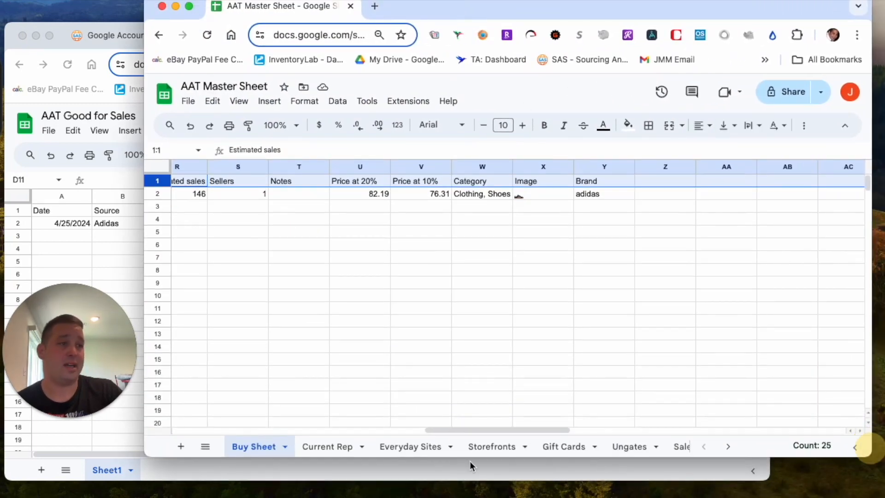
{"action": "left_click_drag", "start_coordinate": [470, 430], "coordinate": [317, 408]}
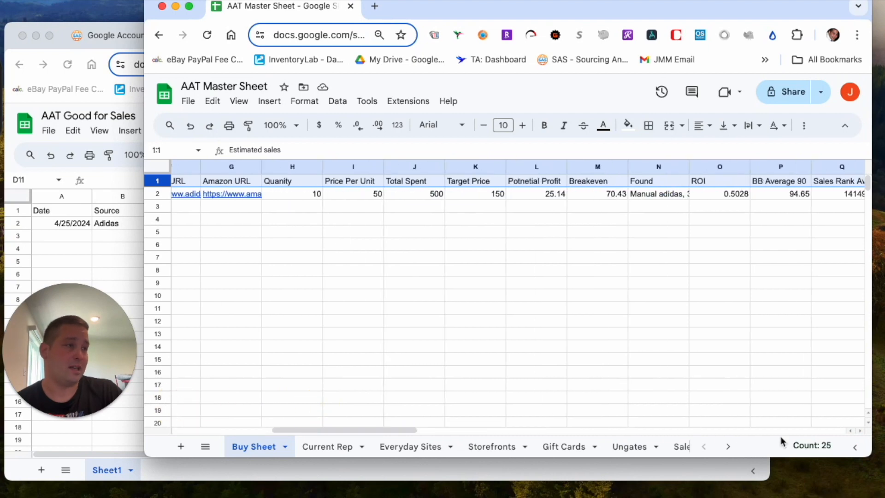
{"action": "left_click", "coordinate": [727, 445]}
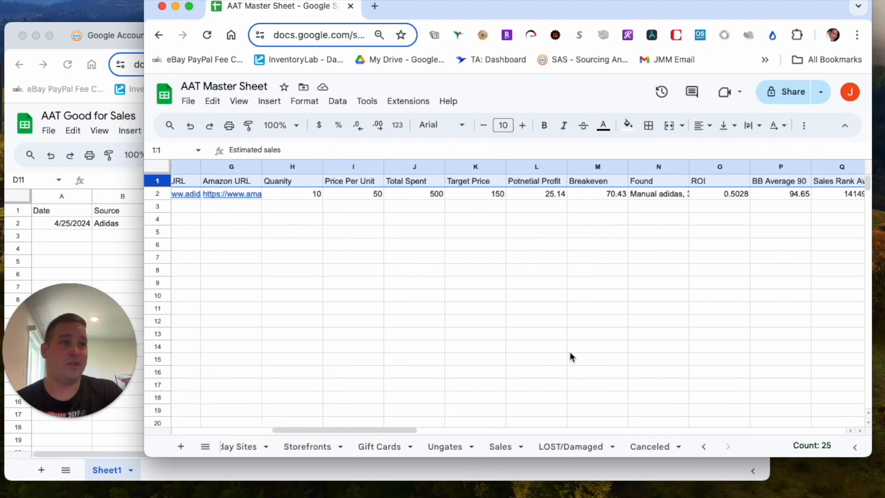
Minimize the two other browser windows and enlarge the AAT Master Sheet window until all its sheet names fit.
{"action": "left_click", "coordinate": [35, 36]}
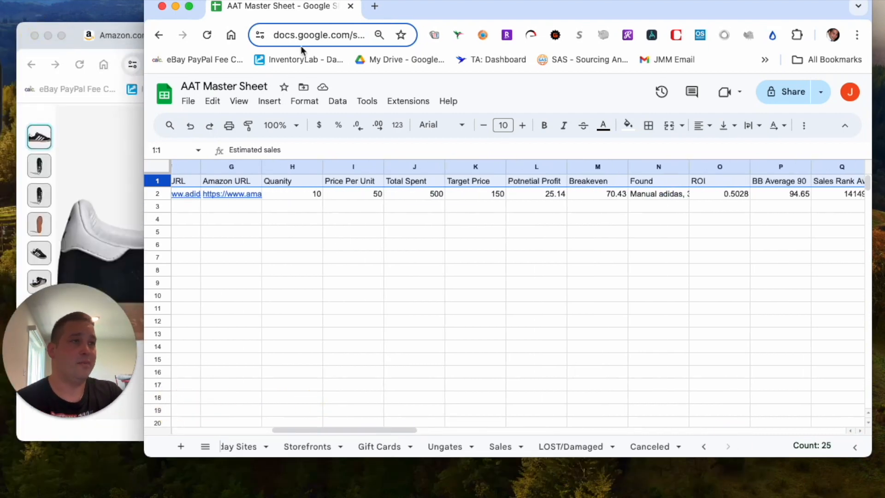
{"action": "left_click", "coordinate": [48, 36]}
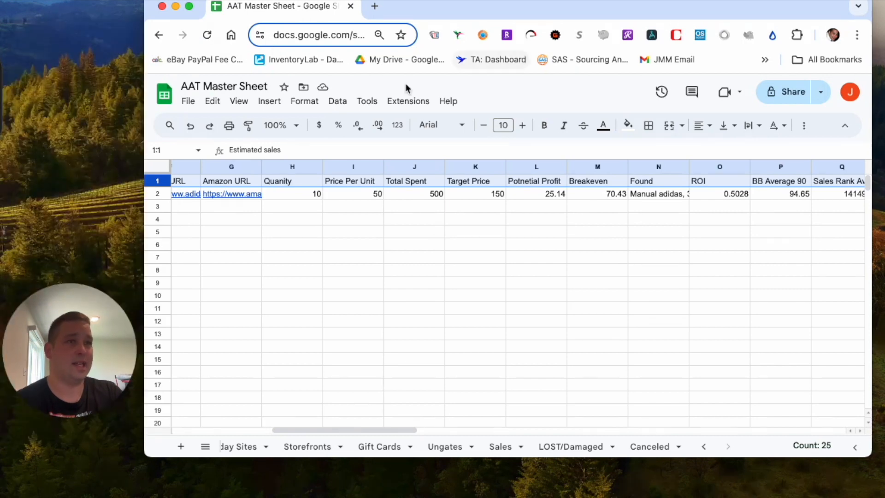
{"action": "left_click_drag", "start_coordinate": [455, 13], "coordinate": [293, 26]}
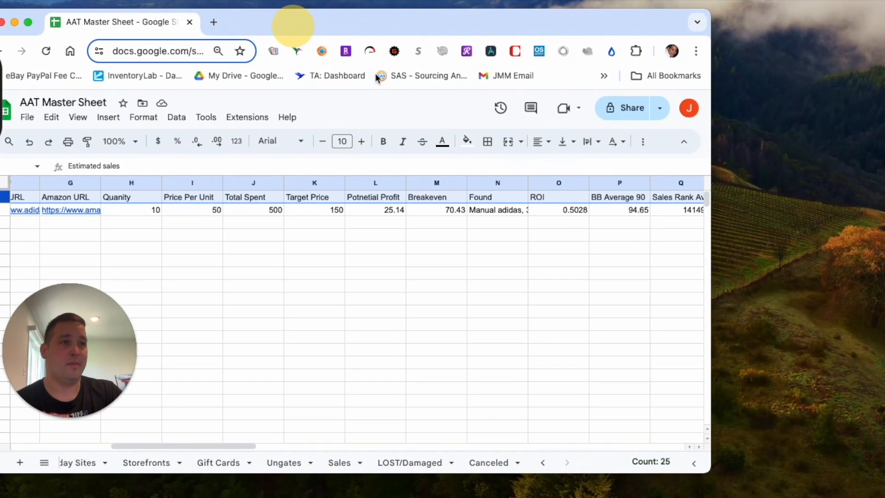
{"action": "left_click_drag", "start_coordinate": [708, 474], "coordinate": [884, 489]}
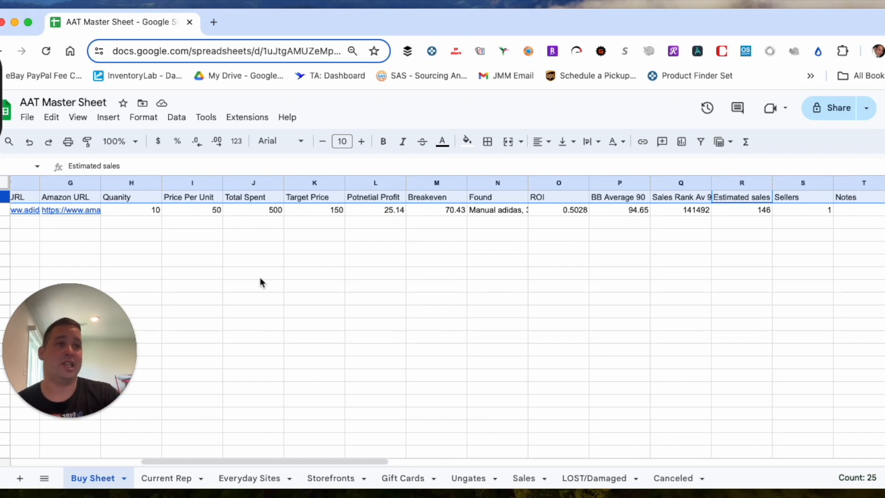
{"action": "left_click_drag", "start_coordinate": [42, 331], "coordinate": [593, 318]}
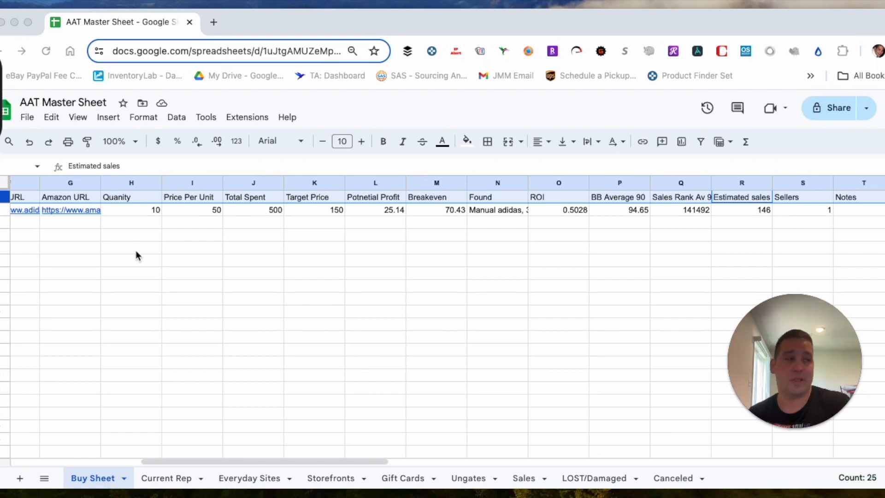
{"action": "mouse_move", "coordinate": [801, 353]}
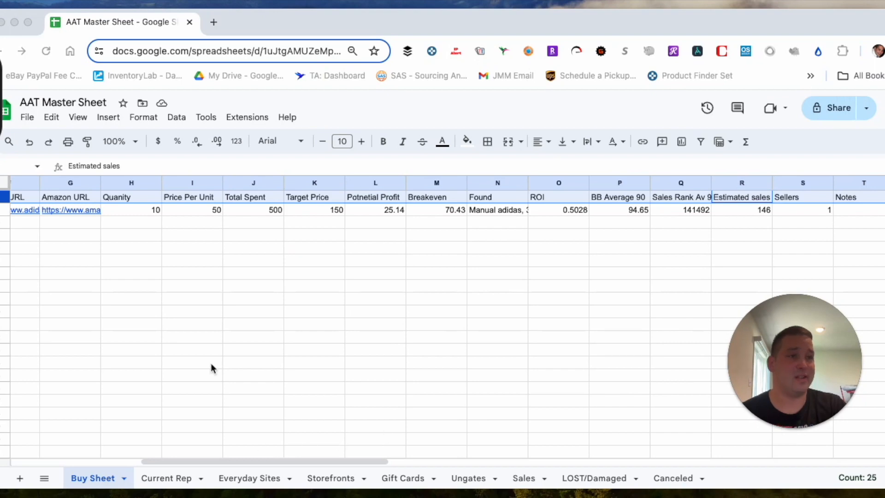